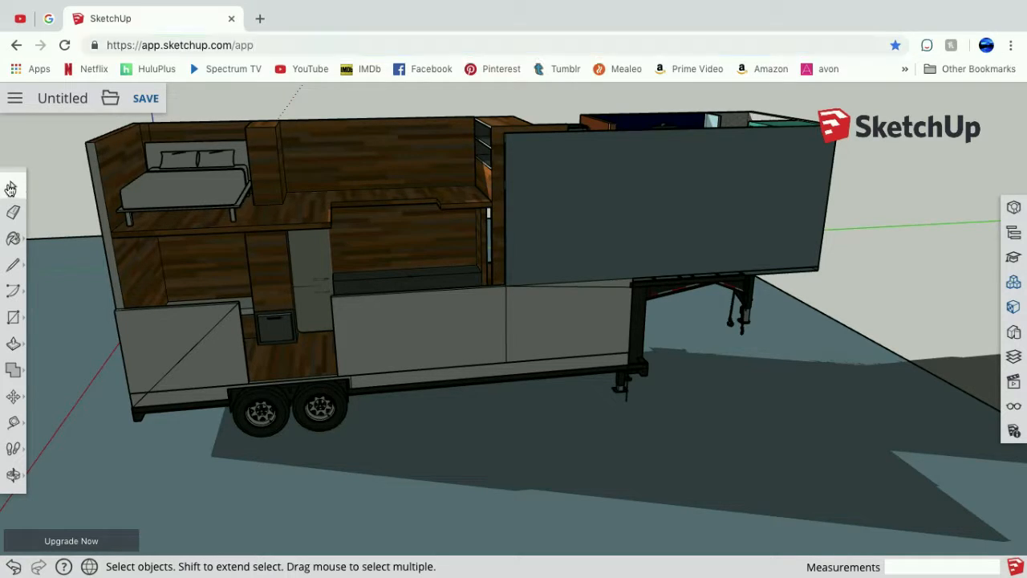
Examine the two-level gooseneck tiny house from its open side, bed end, closed rear wall and above.
left_click(14, 476)
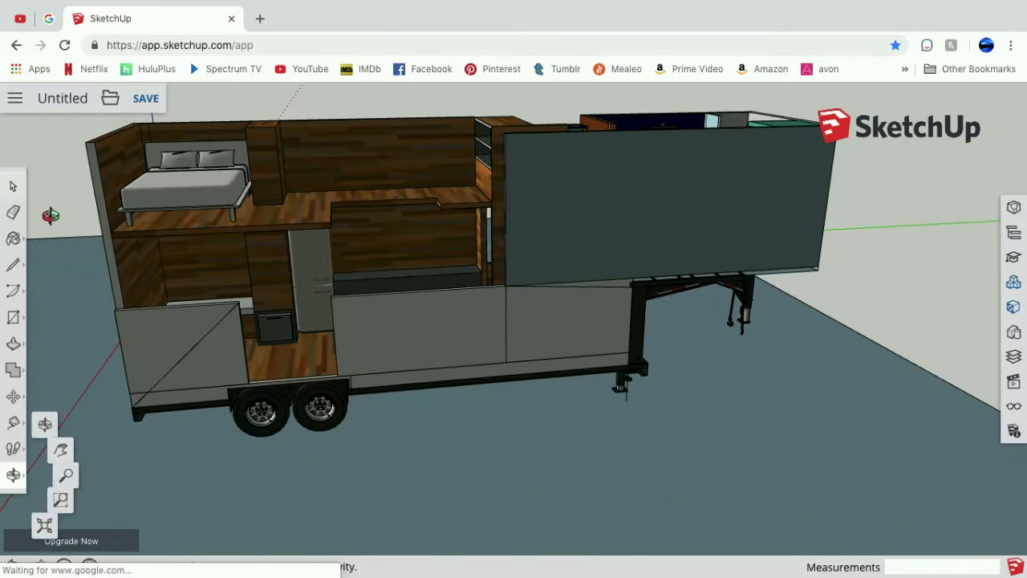
left_click_drag(97, 240, 217, 293)
left_click_drag(337, 155, 295, 174)
right_click(126, 205)
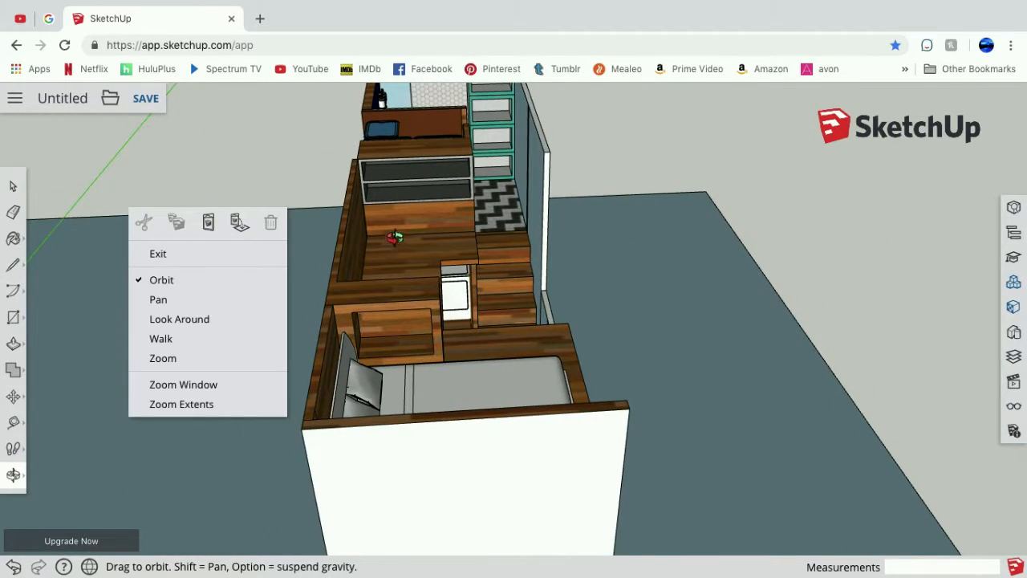
left_click(248, 170)
left_click_drag(293, 171, 547, 89)
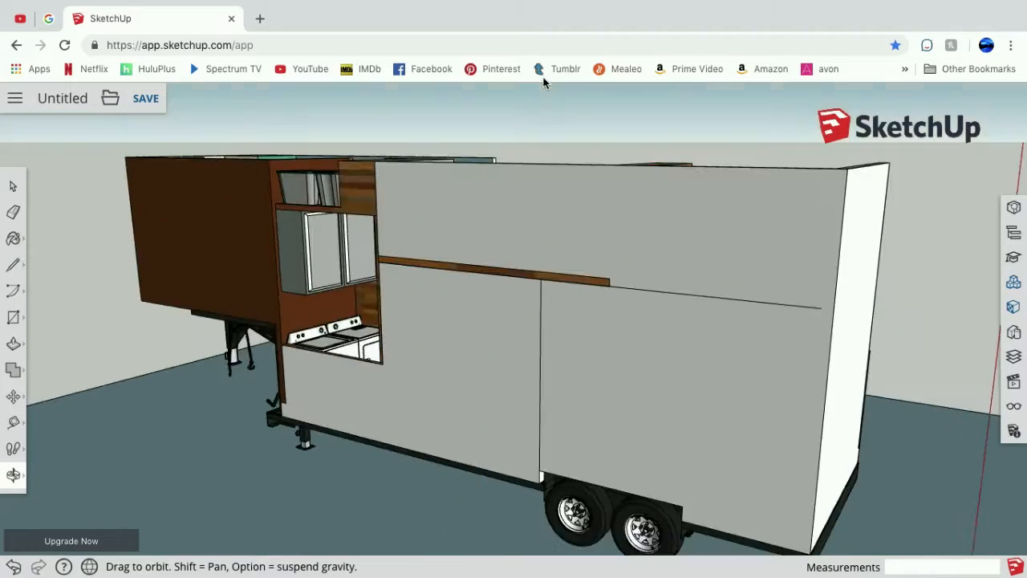
left_click_drag(514, 197, 314, 250)
left_click_drag(633, 315, 250, 324)
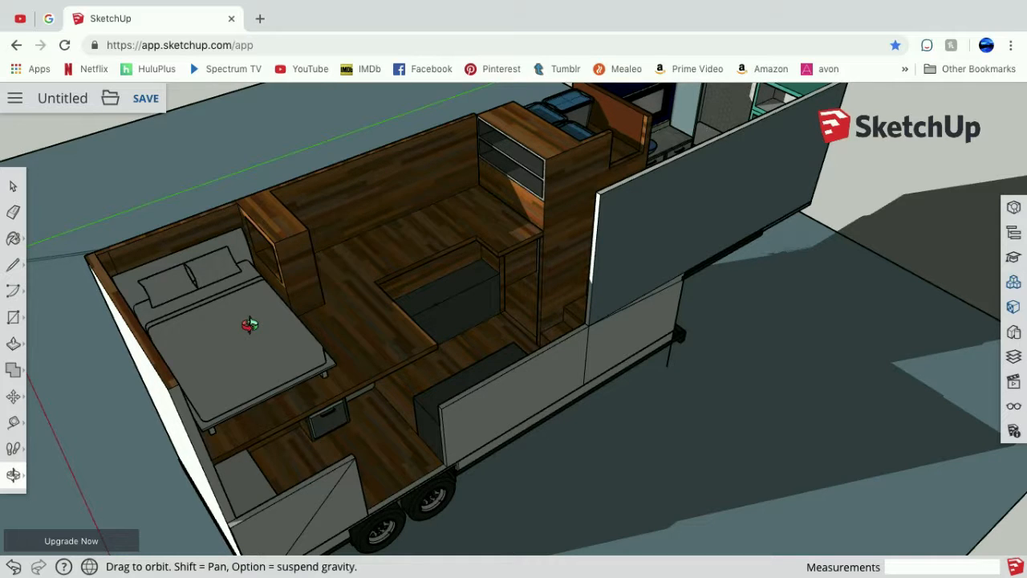
left_click_drag(473, 419, 434, 467)
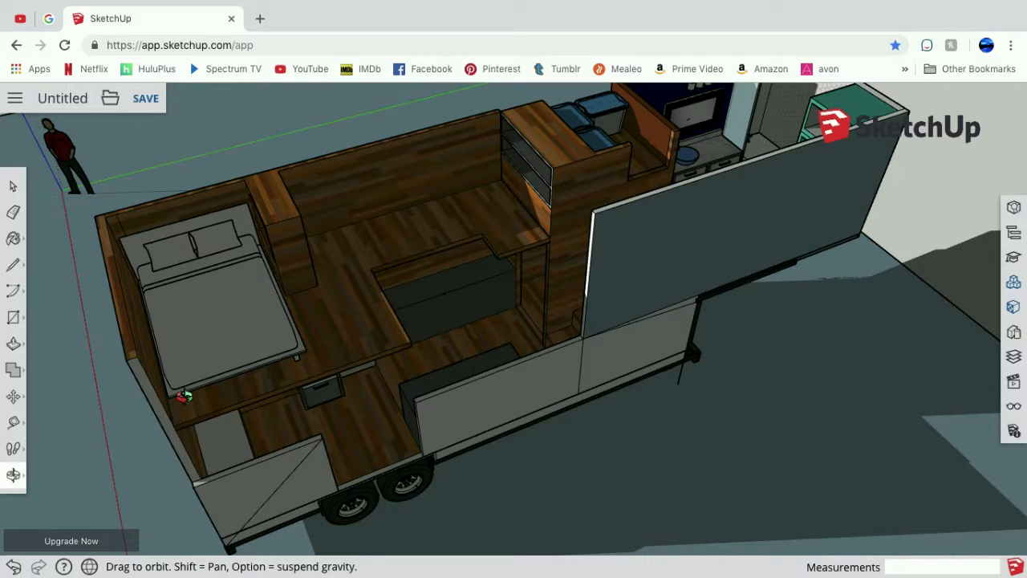
Inspect the raised gooseneck end from above, covering the storage tubs, open shelving and bathroom layout.
left_click(13, 188)
left_click(13, 474)
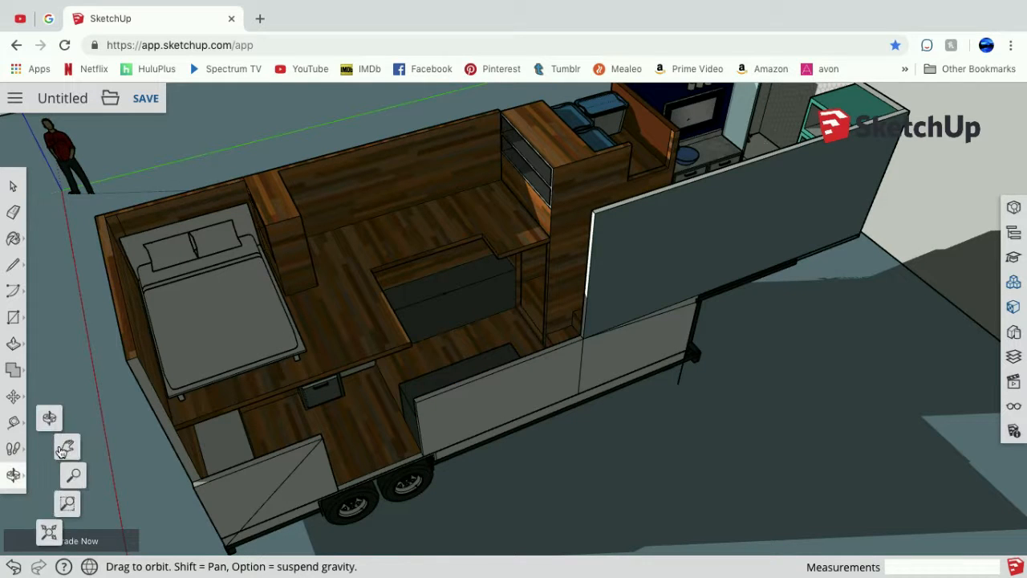
left_click(69, 444)
left_click_drag(492, 272, 289, 344)
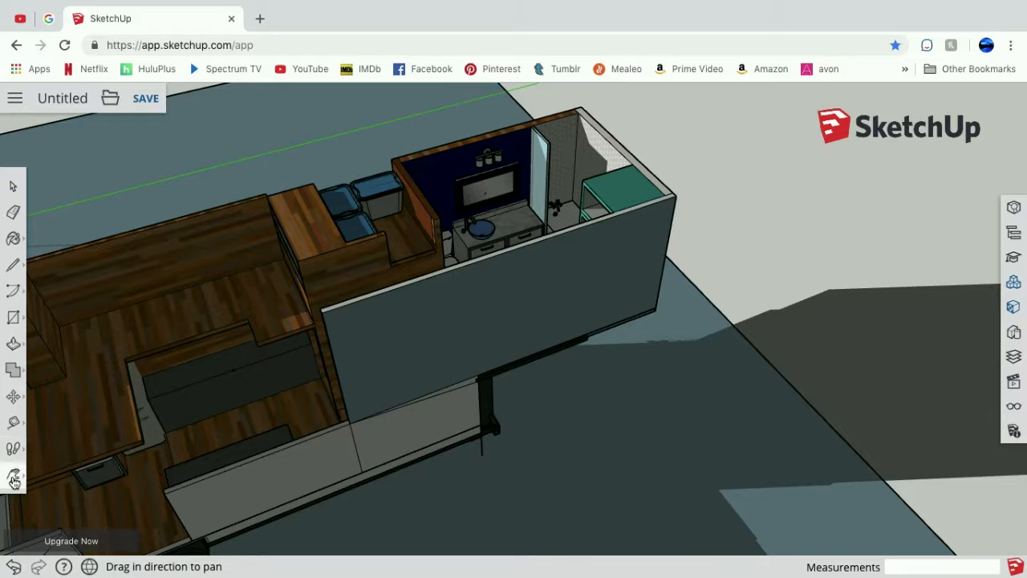
left_click(13, 474)
left_click(49, 415)
left_click_drag(251, 387, 363, 445)
left_click_drag(496, 118, 349, 103)
scroll(450, 200, "up", 3)
left_click_drag(580, 221, 649, 129)
left_click_drag(419, 257, 682, 196)
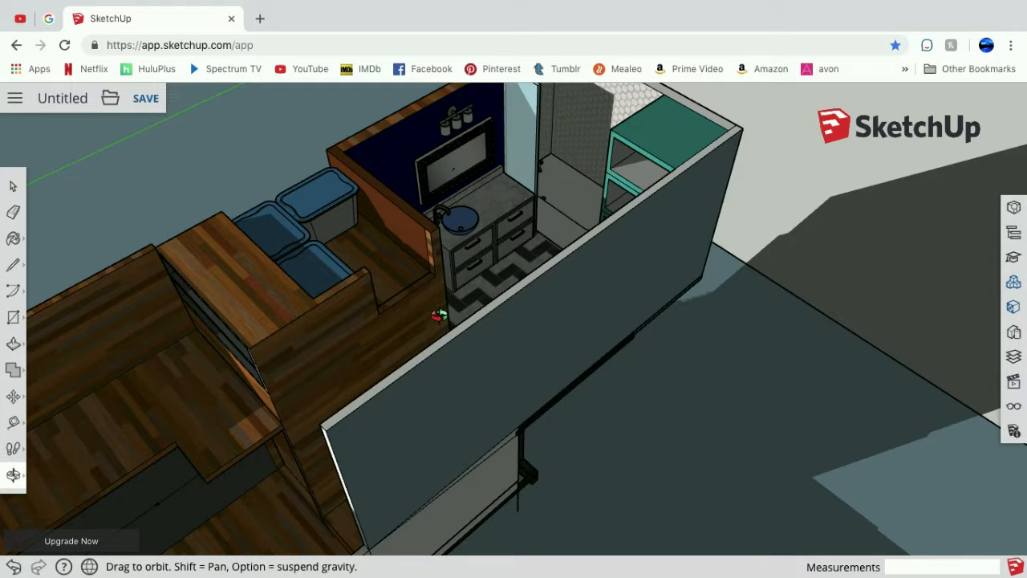
left_click_drag(439, 314, 483, 229)
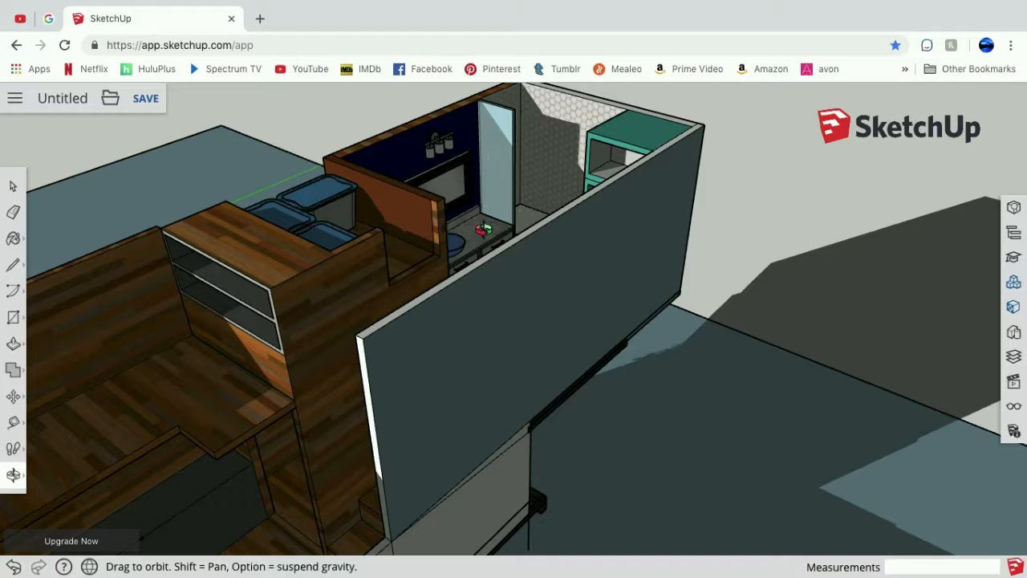
left_click_drag(482, 231, 500, 318)
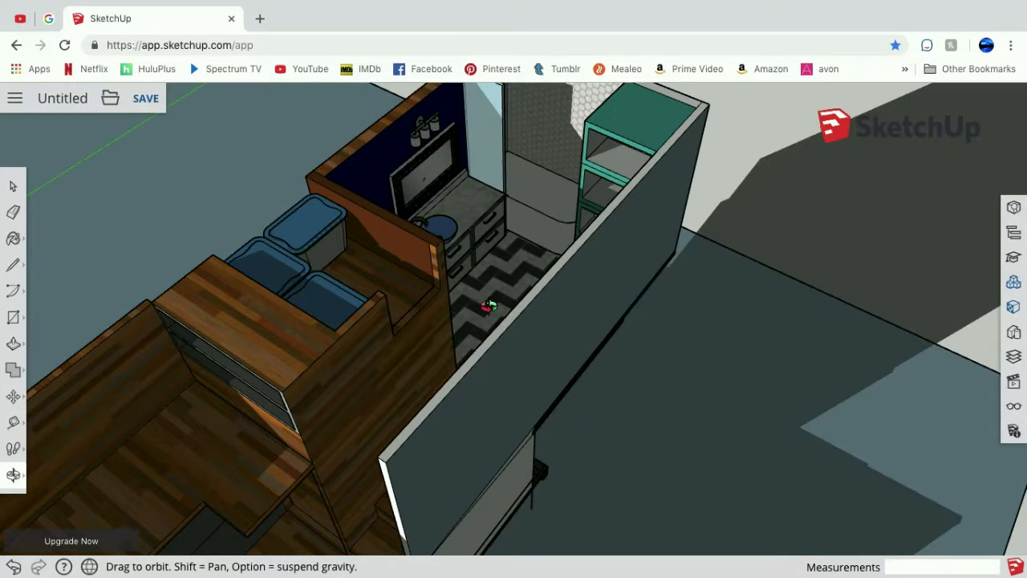
Examine the bathroom up close, including the vanity, mirror, bathtub, teal shelving and herringbone floor.
left_click(12, 477)
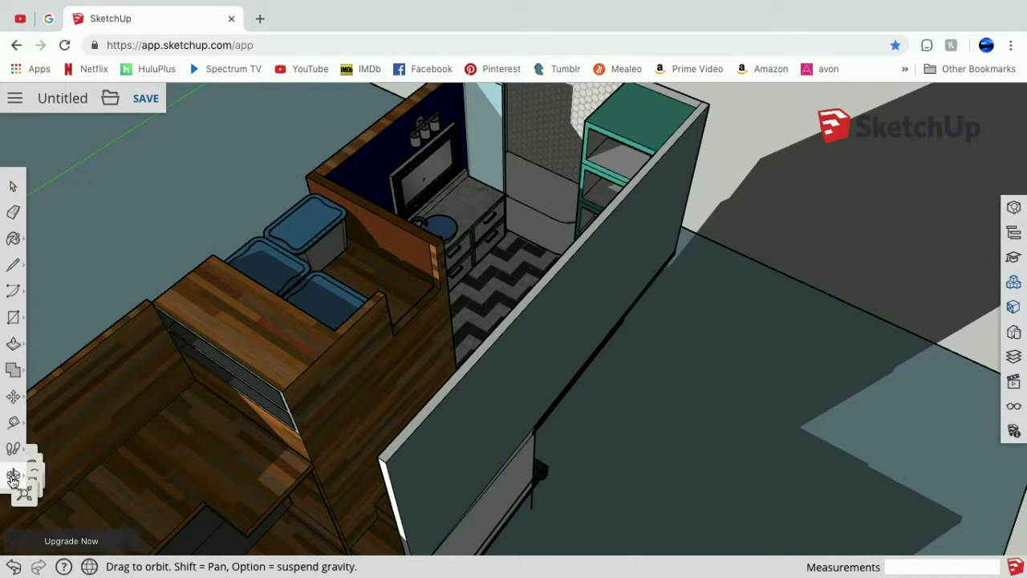
left_click(71, 453)
left_click_drag(482, 200, 420, 365)
scroll(420, 365, "up", 8)
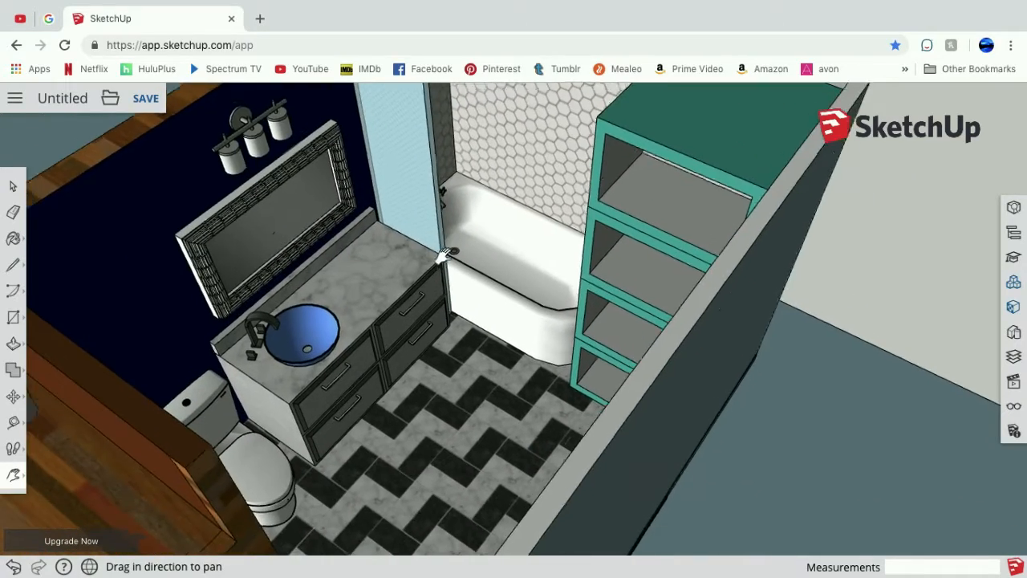
left_click_drag(446, 255, 450, 260)
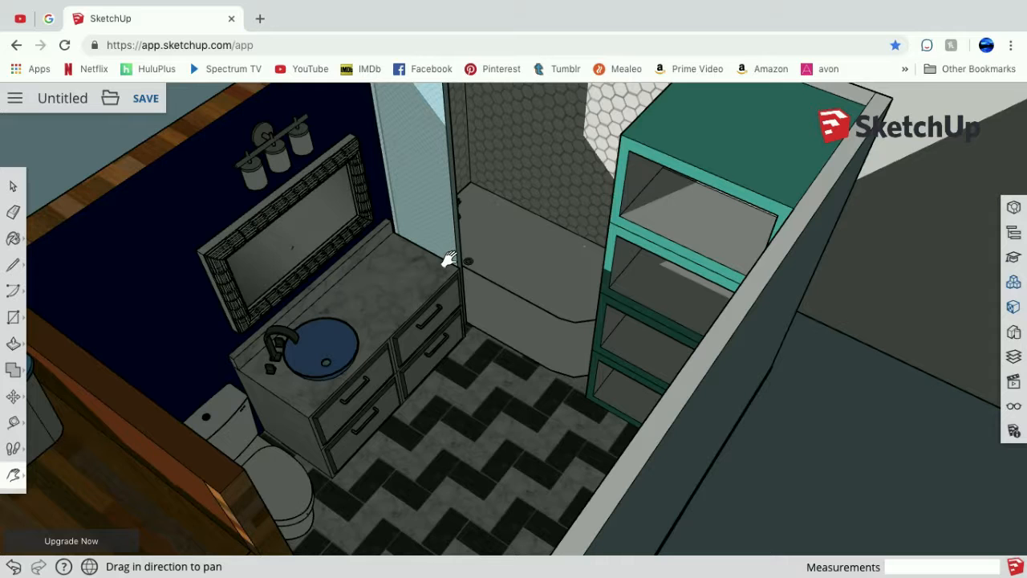
left_click(13, 474)
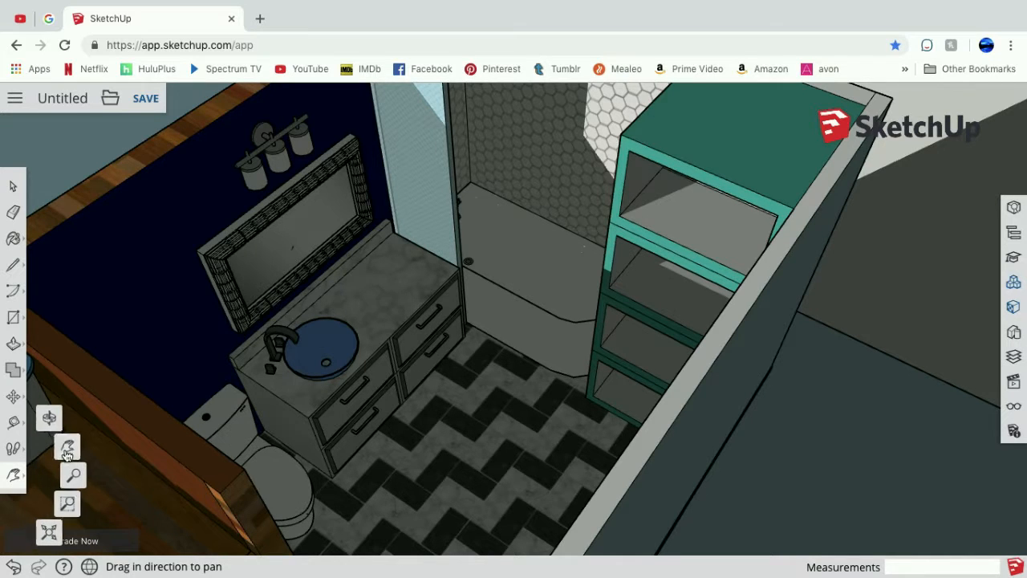
left_click(69, 451)
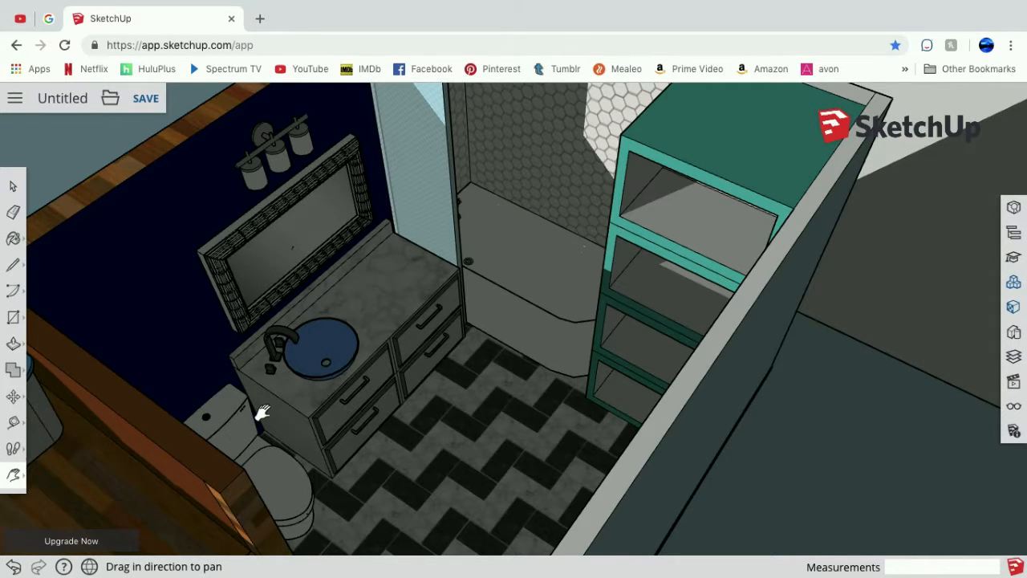
Return to an overview of the whole trailer, showing the bedroom loft, kitchen level and bathroom end together.
scroll(259, 412, "down", 3)
scroll(263, 411, "down", 3)
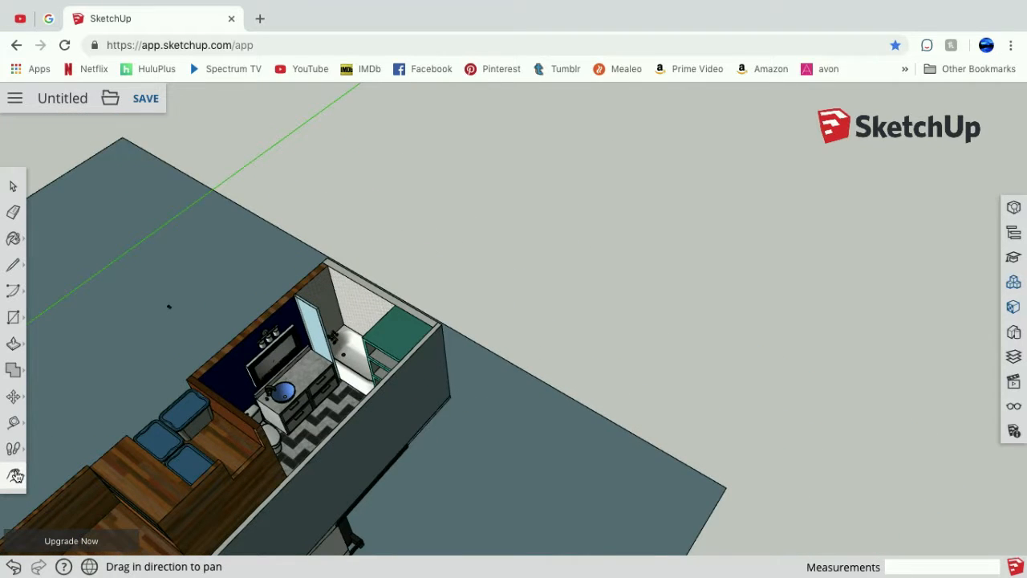
left_click(14, 475)
left_click(71, 449)
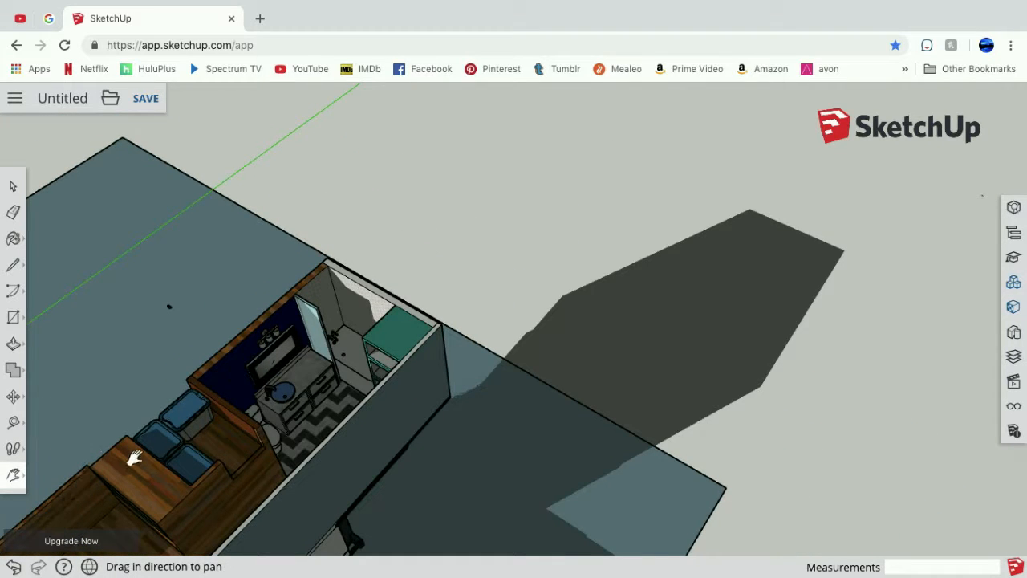
right_click(135, 457)
left_click(191, 323)
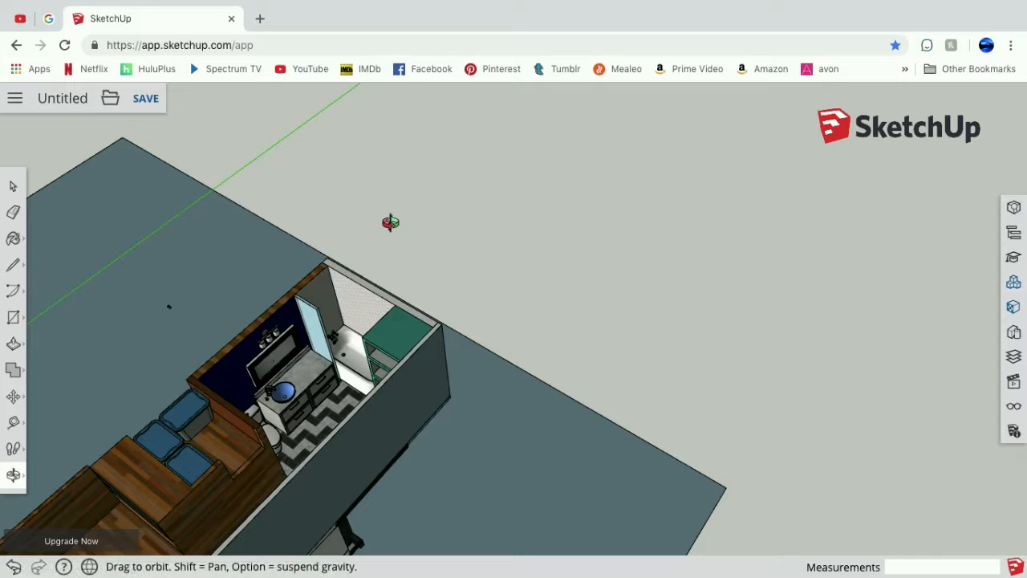
left_click_drag(390, 222, 31, 428)
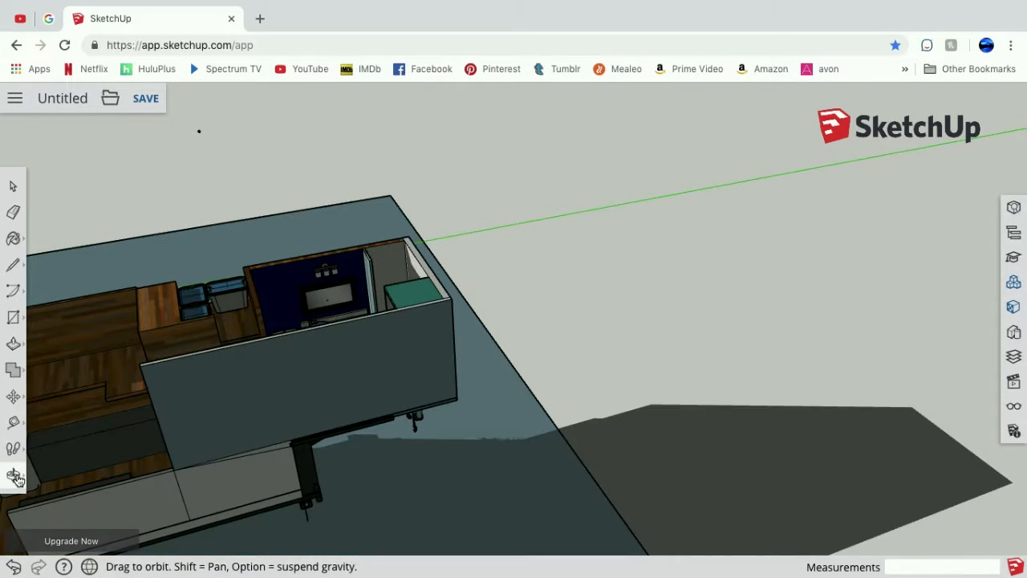
left_click(13, 474)
left_click(71, 455)
left_click_drag(184, 418, 396, 383)
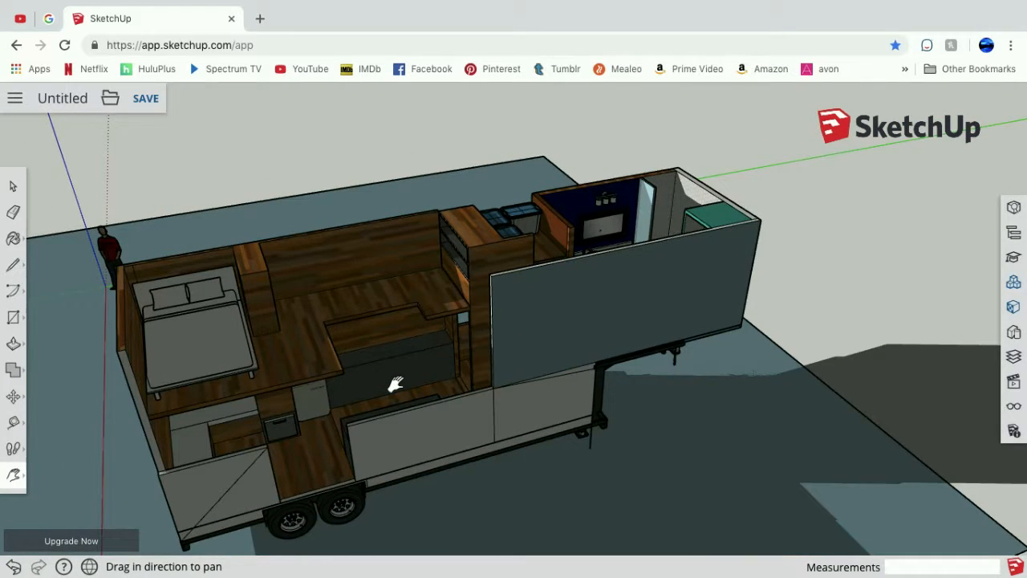
left_click_drag(425, 321, 379, 325)
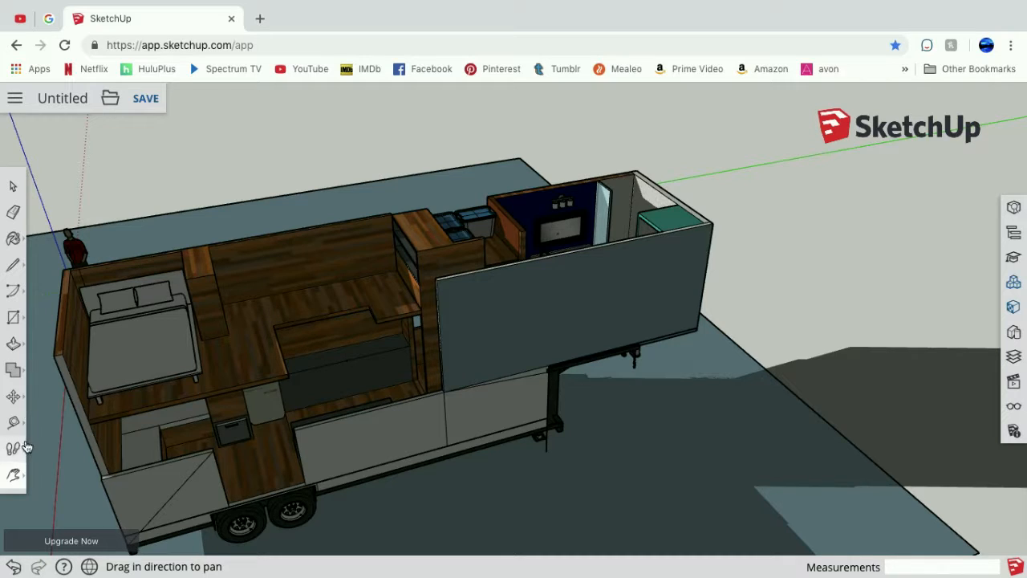
Inspect the trailer frame, support jacks and gooseneck hitch from a low angle along the side.
right_click(689, 475)
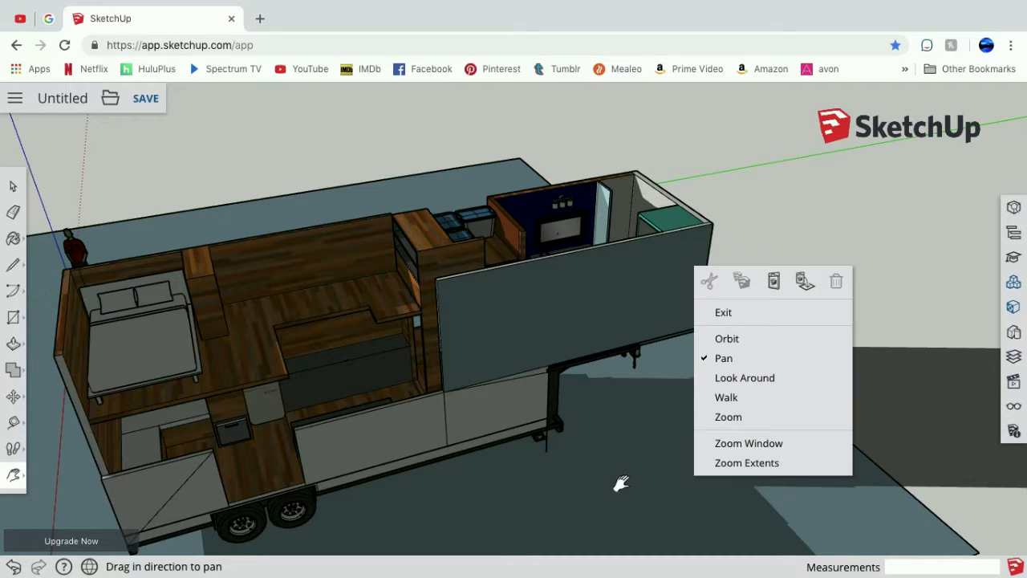
left_click(634, 480)
left_click(22, 480)
left_click(50, 415)
left_click_drag(383, 465, 401, 278)
scroll(424, 437, "up", 5)
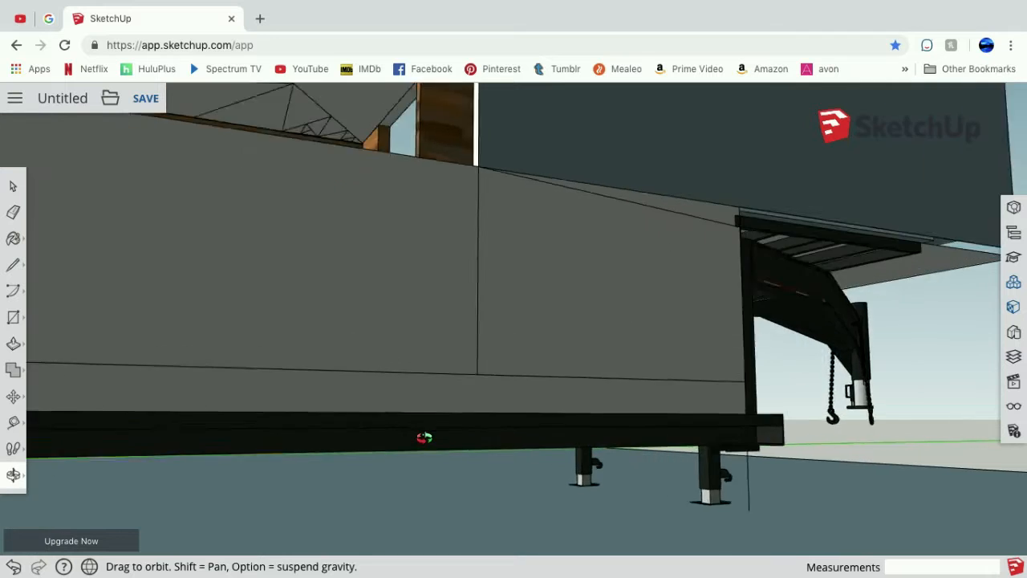
scroll(424, 438, "up", 3)
left_click_drag(502, 505, 512, 436)
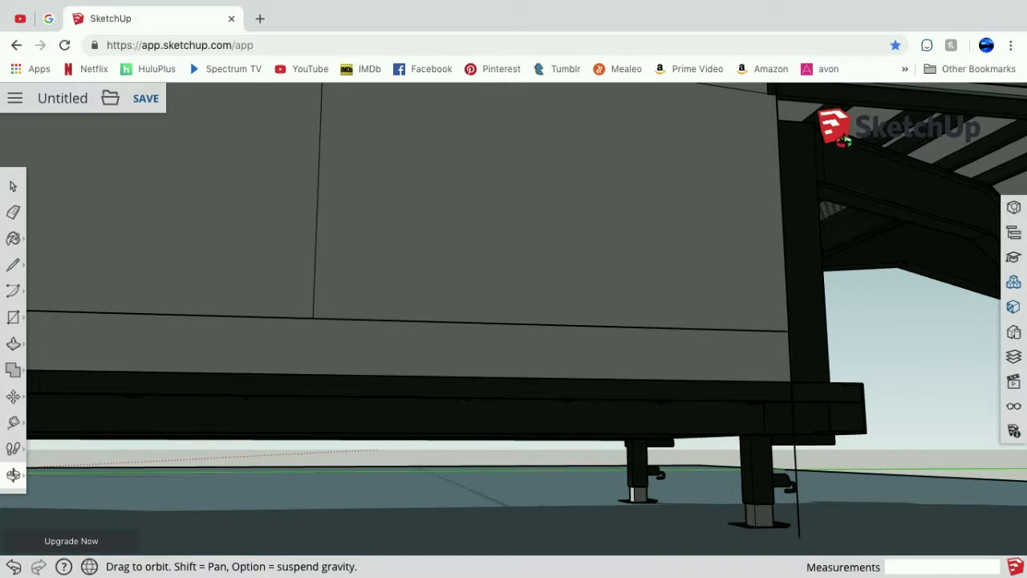
left_click(15, 478)
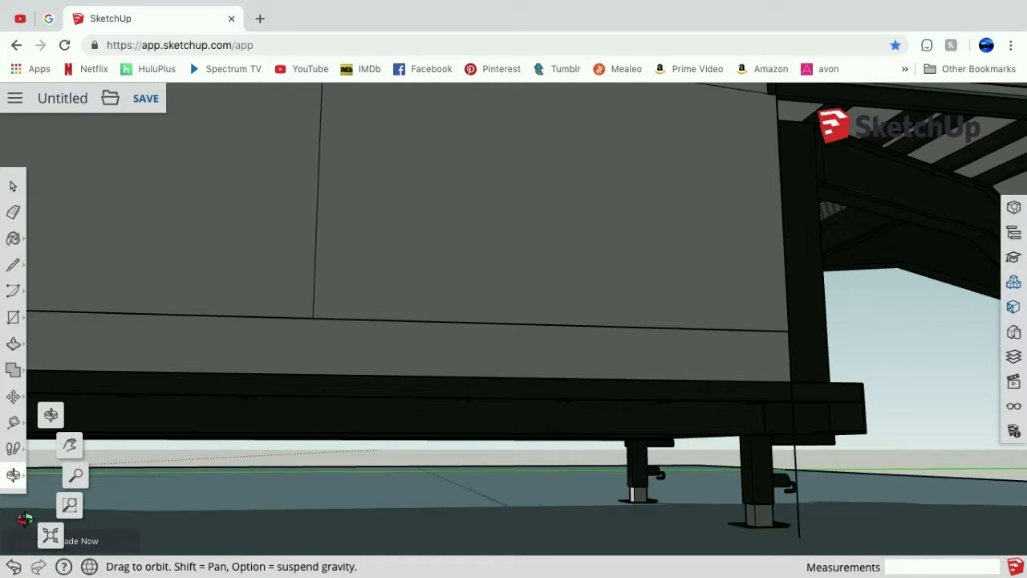
left_click(51, 418)
scroll(236, 270, "up", 5)
left_click_drag(264, 244, 265, 402)
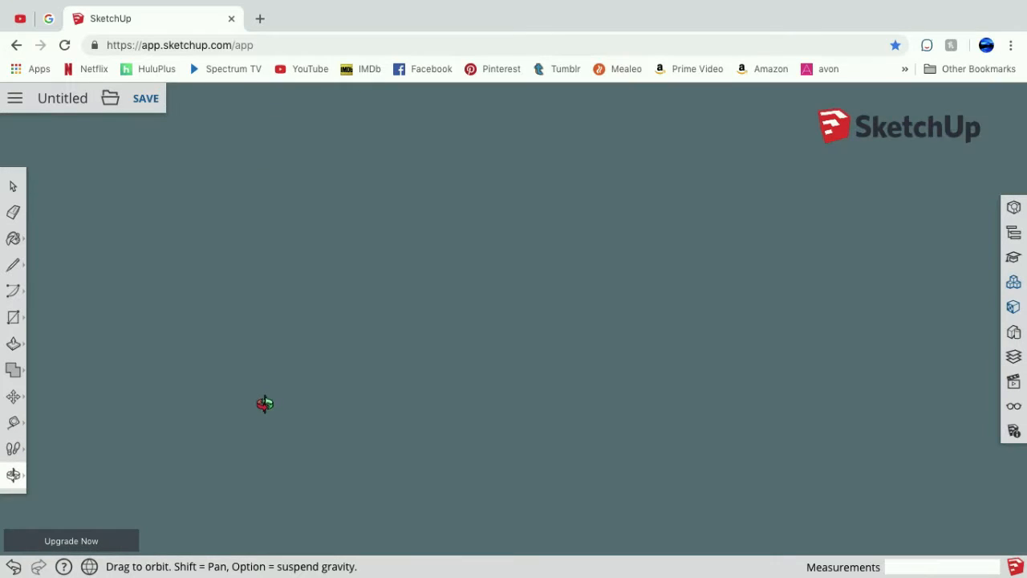
scroll(263, 400, "down", 6)
left_click_drag(321, 193, 459, 243)
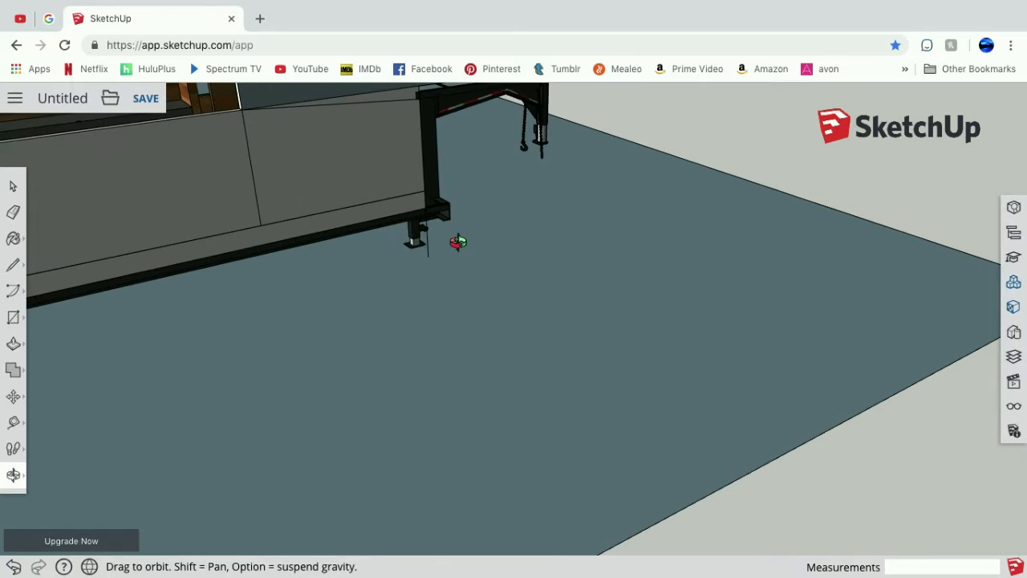
Examine the bathroom's light fixture, framed mirror, vessel sink, vanity drawers and glass shower panel up close.
left_click(13, 476)
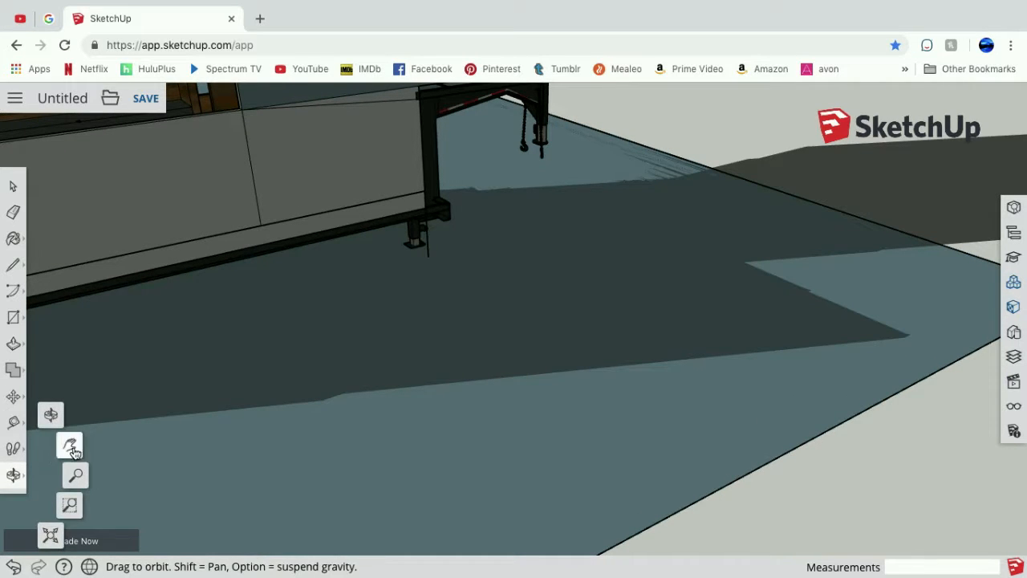
left_click(72, 442)
mouse_move(217, 233)
left_mouse_down()
mouse_move(313, 409)
mouse_move(353, 577)
left_mouse_up()
left_click_drag(392, 343, 210, 489)
scroll(376, 353, "up", 10)
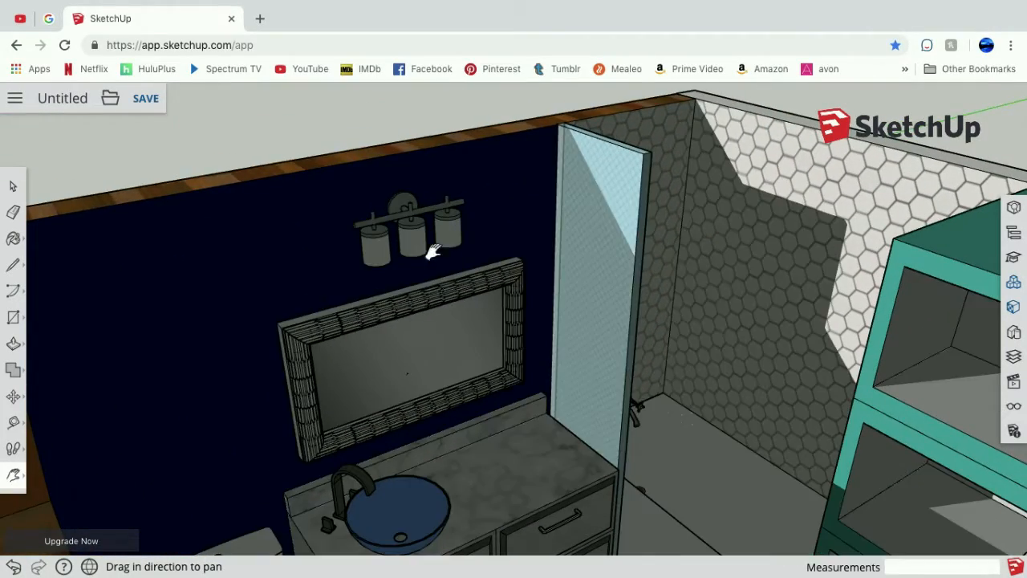
right_click(438, 250)
left_click(329, 104)
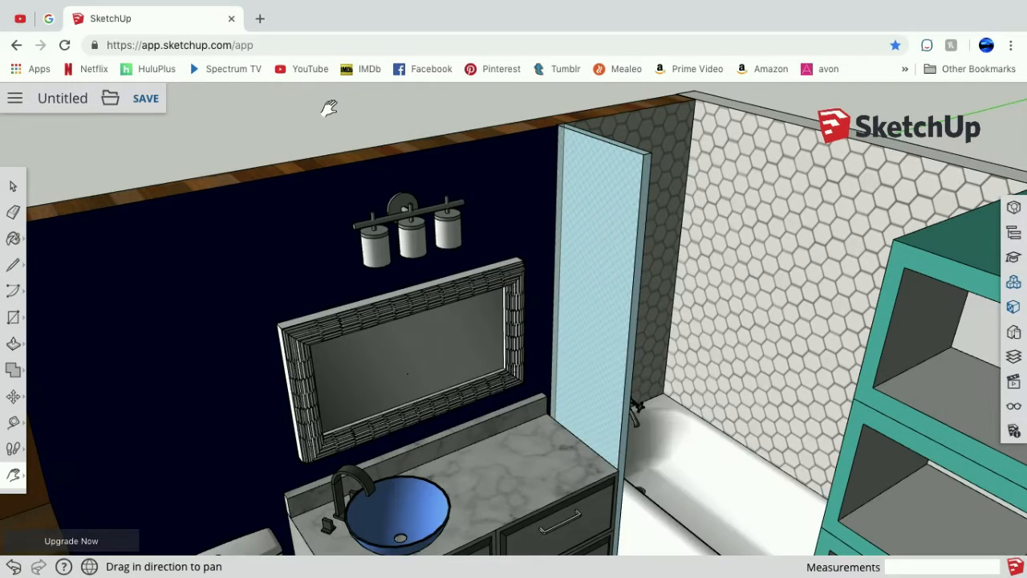
left_click_drag(381, 389, 389, 286)
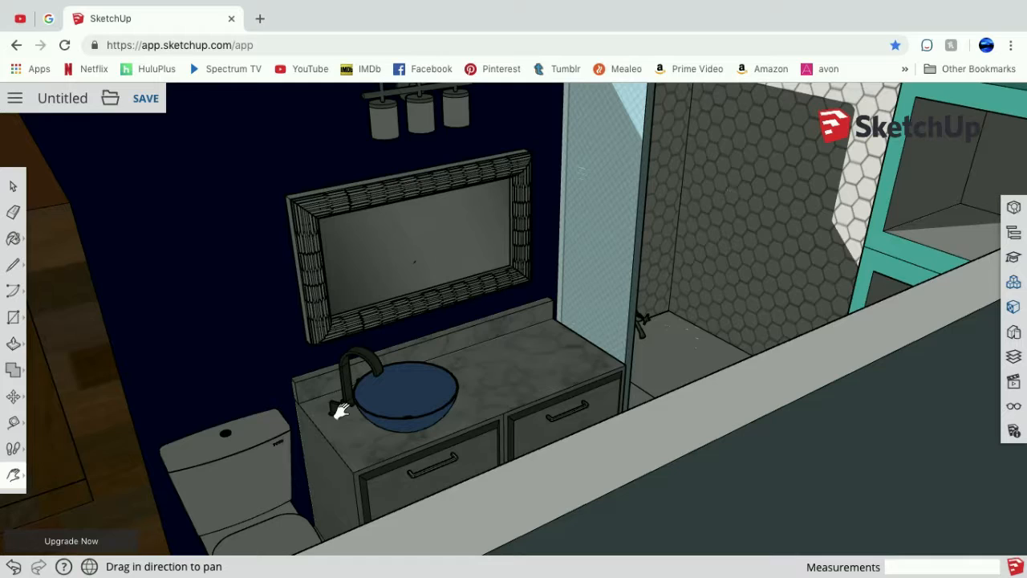
left_click(18, 486)
left_click(51, 416)
left_click_drag(374, 395, 356, 458)
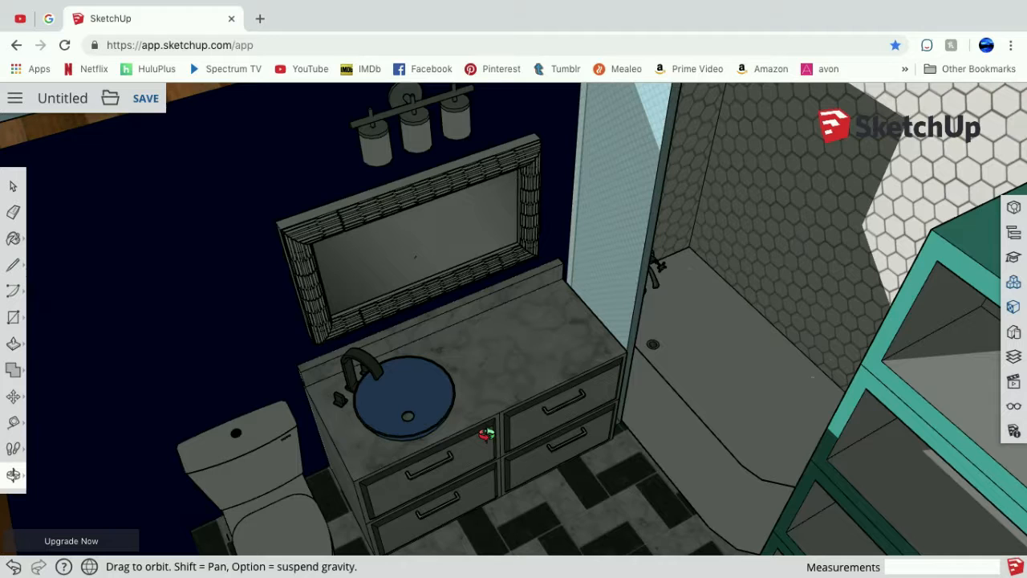
Inspect the partition between the storage tubs and the bathroom, then the toilet beside the vanity.
left_click_drag(492, 438, 462, 396)
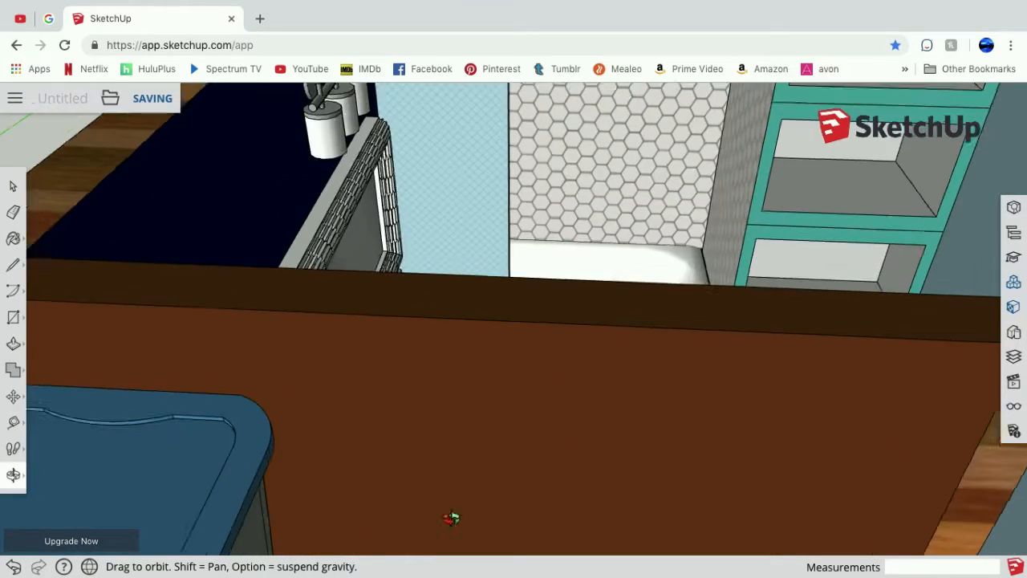
scroll(452, 518, "up", 4)
left_click_drag(520, 270, 646, 323)
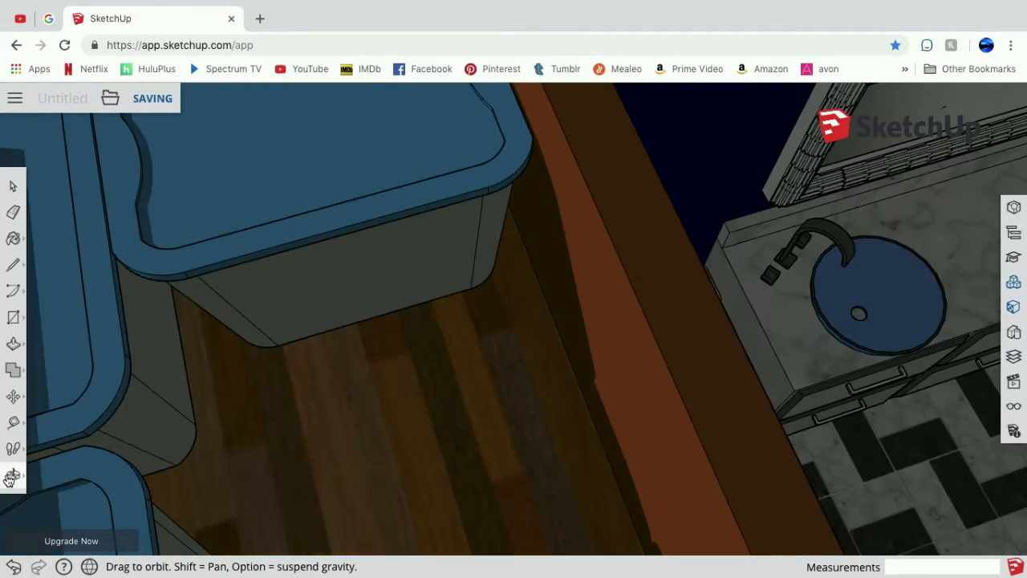
left_click(13, 474)
left_click(69, 444)
mouse_move(433, 313)
left_mouse_down()
mouse_move(265, 261)
mouse_move(193, 292)
left_mouse_up()
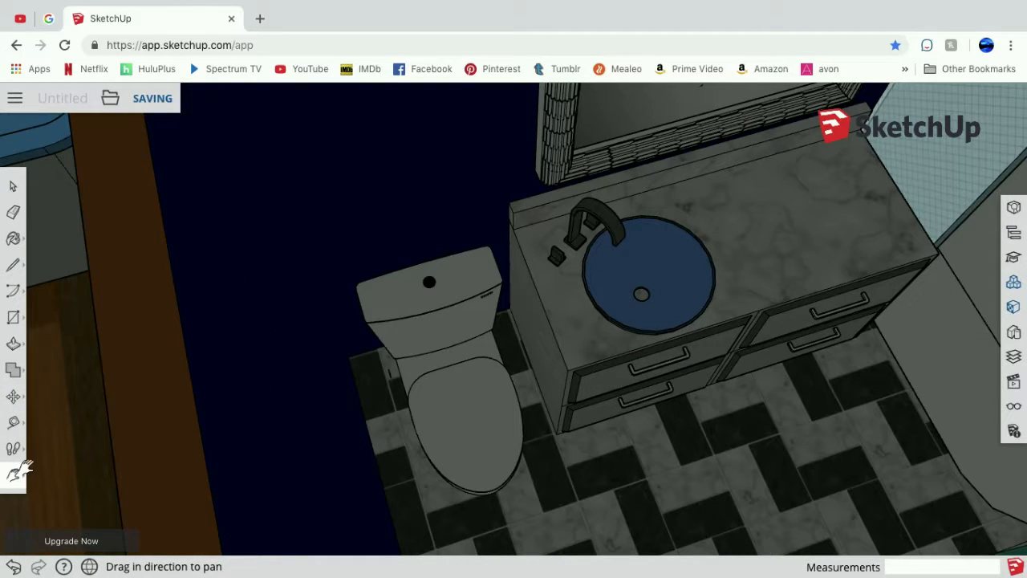
View the bathroom end of the trailer from above, including the herringbone floor, bathtub, vanity and green shelving unit.
left_click(14, 480)
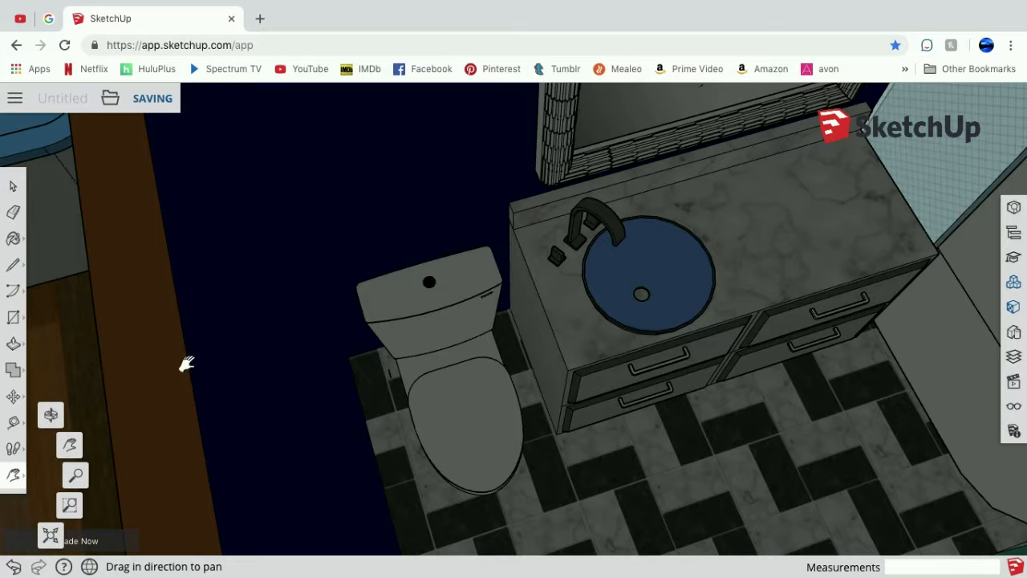
left_click(48, 410)
left_click_drag(545, 402, 664, 321)
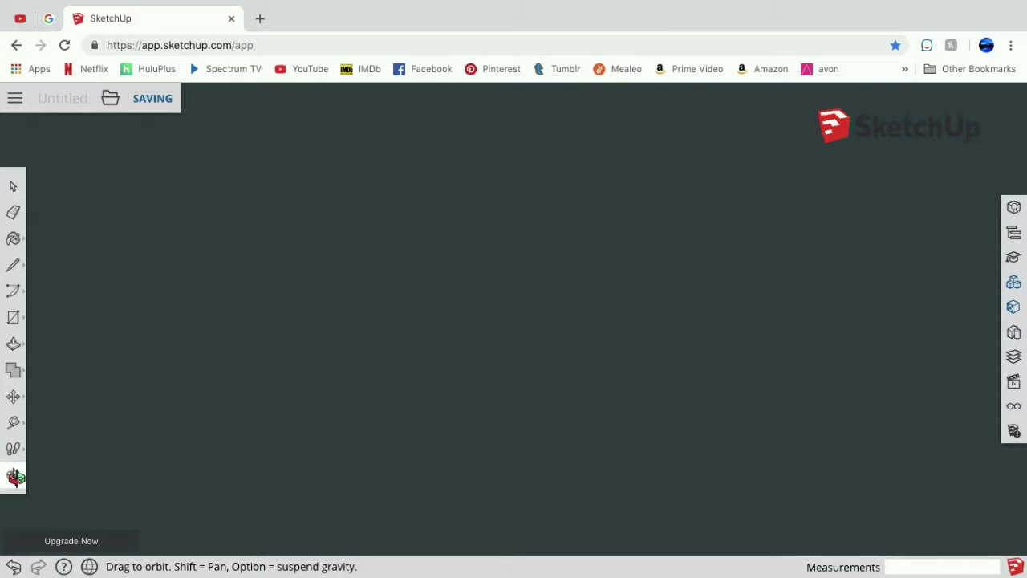
left_click_drag(278, 120, 787, 32)
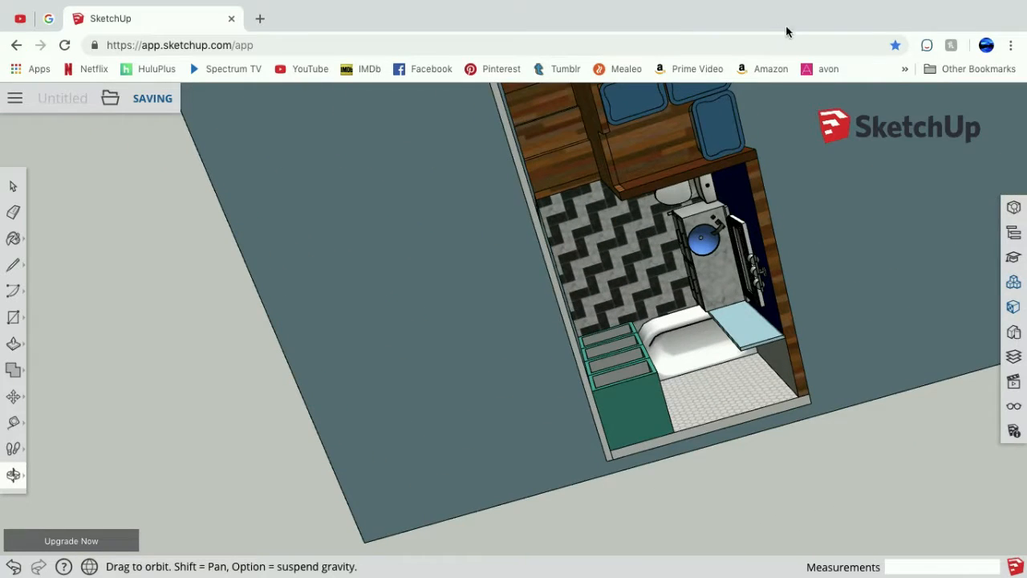
right_click(518, 265)
left_click(386, 251)
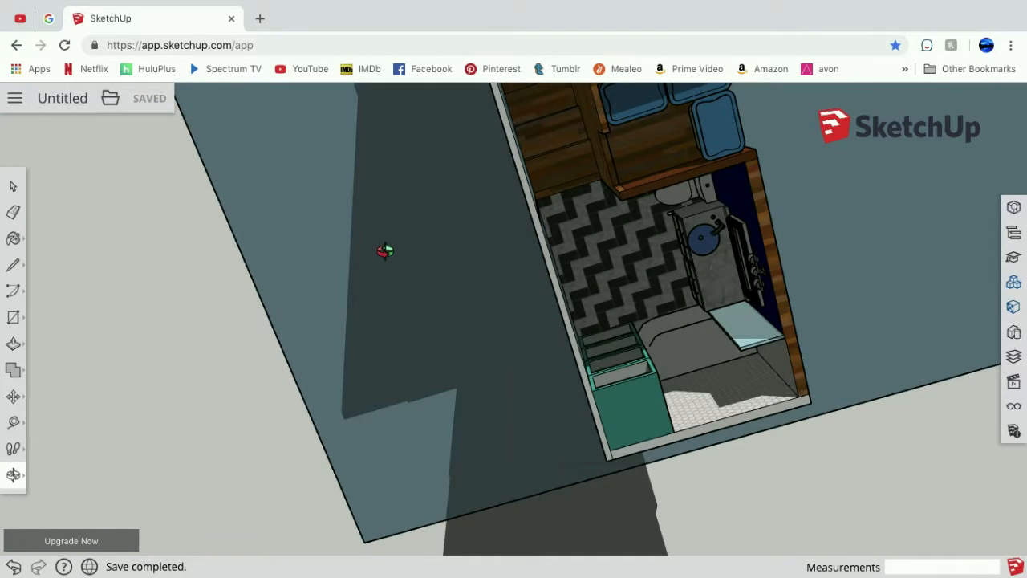
right_click(386, 251)
left_click(342, 209)
left_click_drag(110, 297, 206, 48)
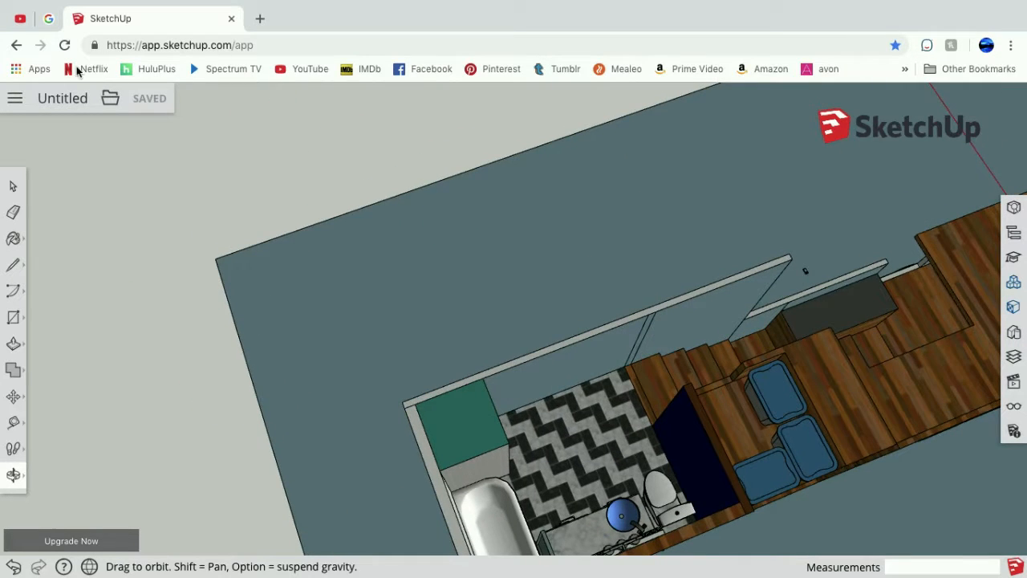
Examine the bathroom from over the opposite side wall, covering the toilet, vanity, mirror, glass panel, bathtub and green shelves.
left_click_drag(199, 121, 110, 91)
left_click_drag(462, 233, 213, 273)
left_click_drag(491, 312, 156, 343)
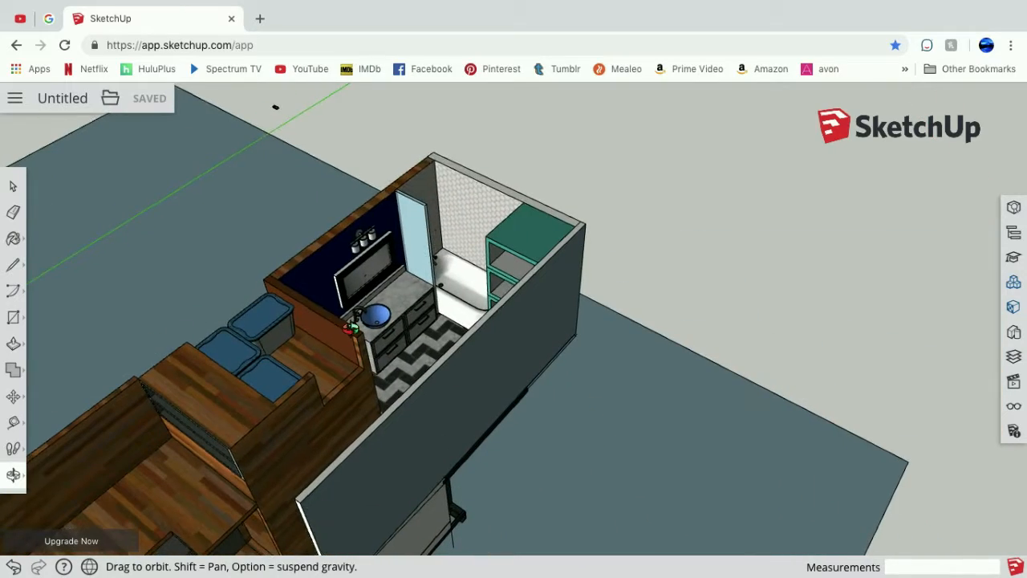
left_click_drag(468, 311, 218, 329)
scroll(422, 177, "up", 3)
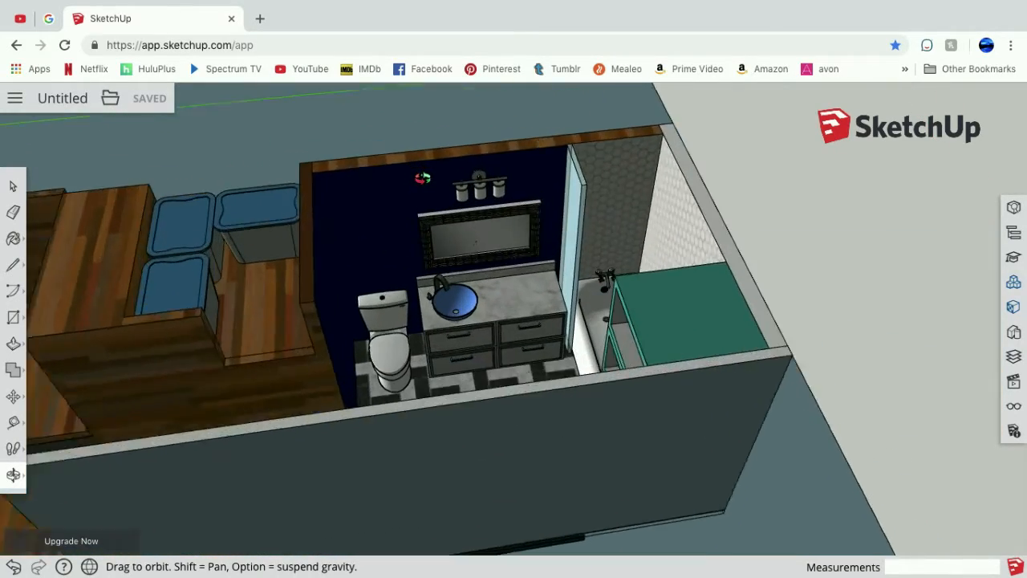
scroll(422, 177, "up", 3)
left_click_drag(497, 361, 608, 361)
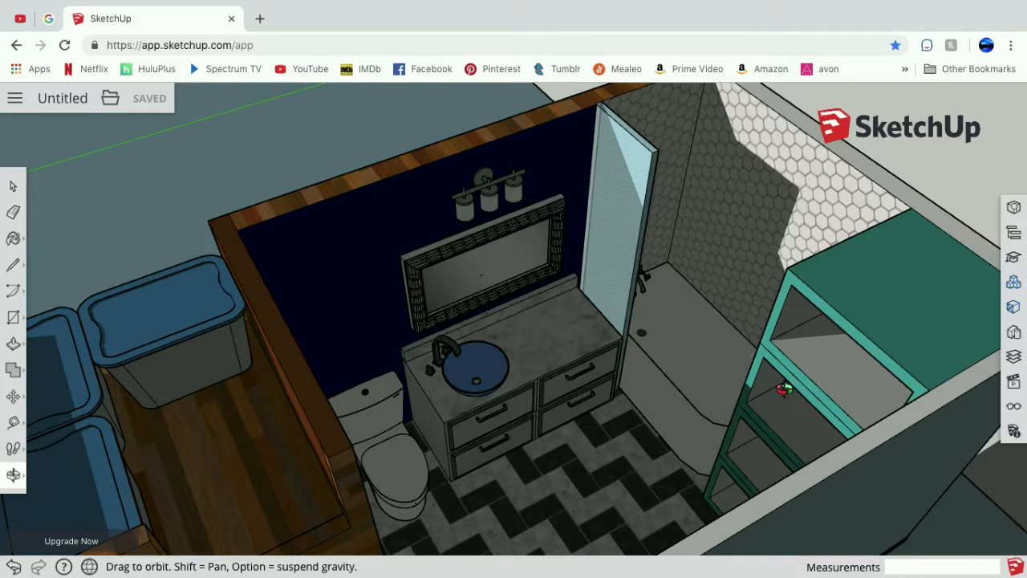
Examine the two-tier built-in shelf at the end of the wooden loft platform, next to the stairs to the bathroom.
left_click(14, 477)
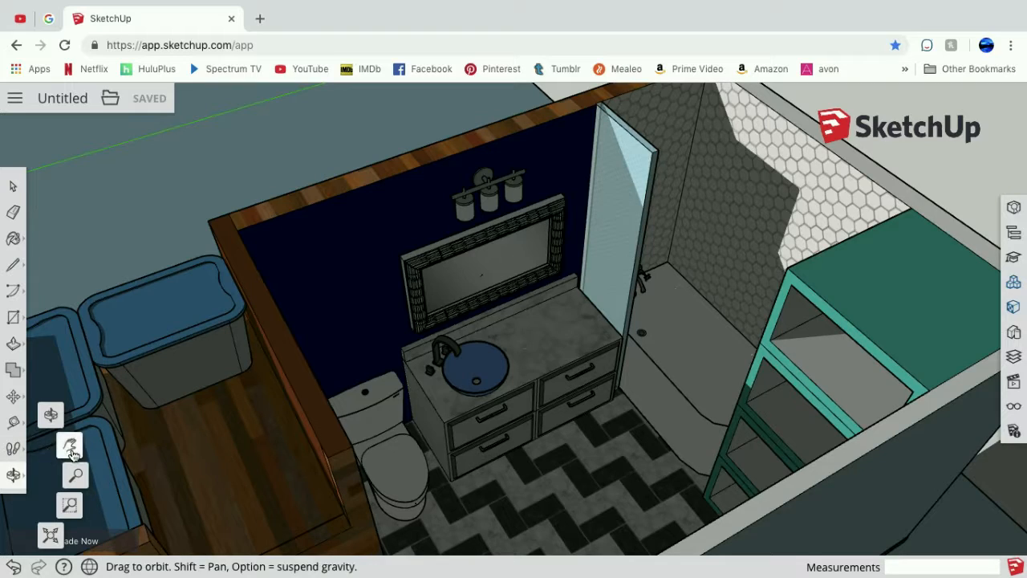
left_click(69, 444)
left_click_drag(268, 412, 674, 97)
left_click_drag(273, 332, 458, 363)
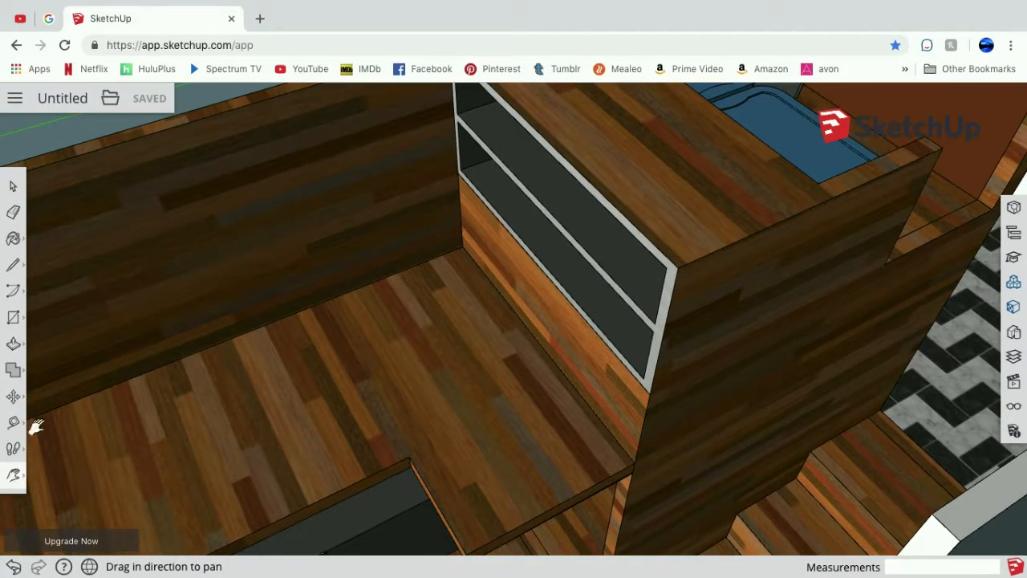
left_click(13, 474)
left_click(50, 415)
left_click_drag(294, 372, 394, 321)
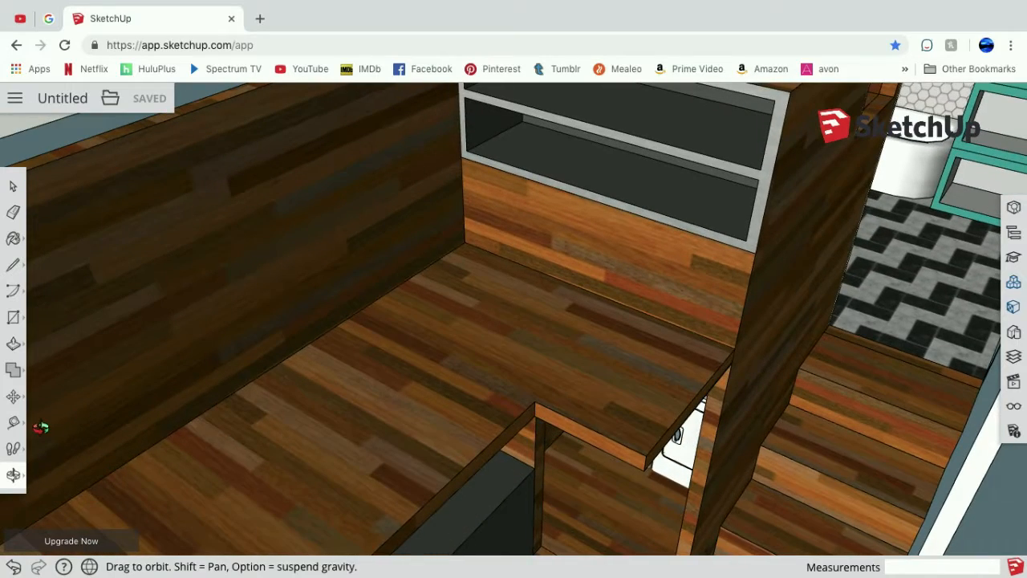
left_click(14, 477)
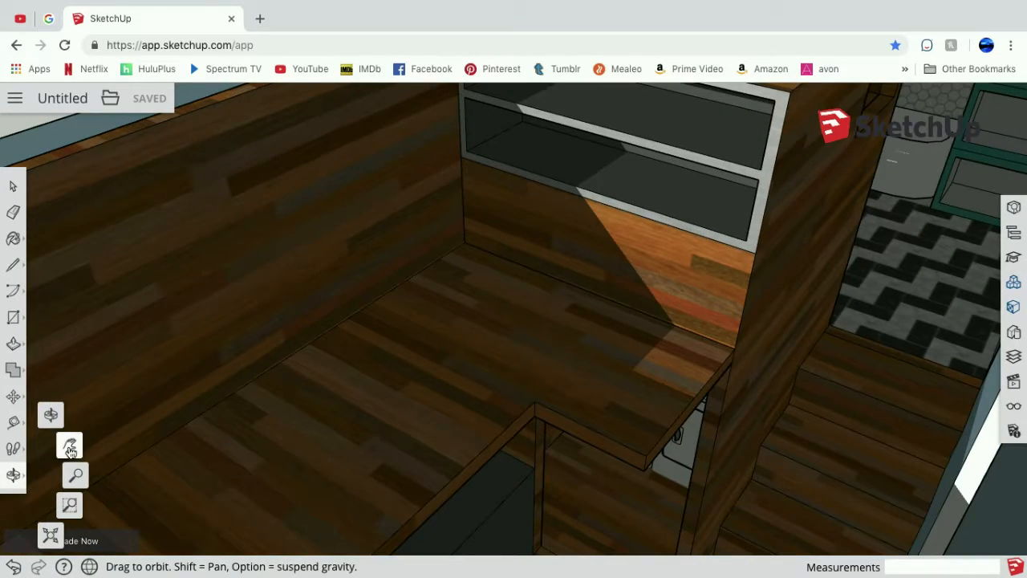
left_click(62, 448)
left_click_drag(444, 246, 367, 361)
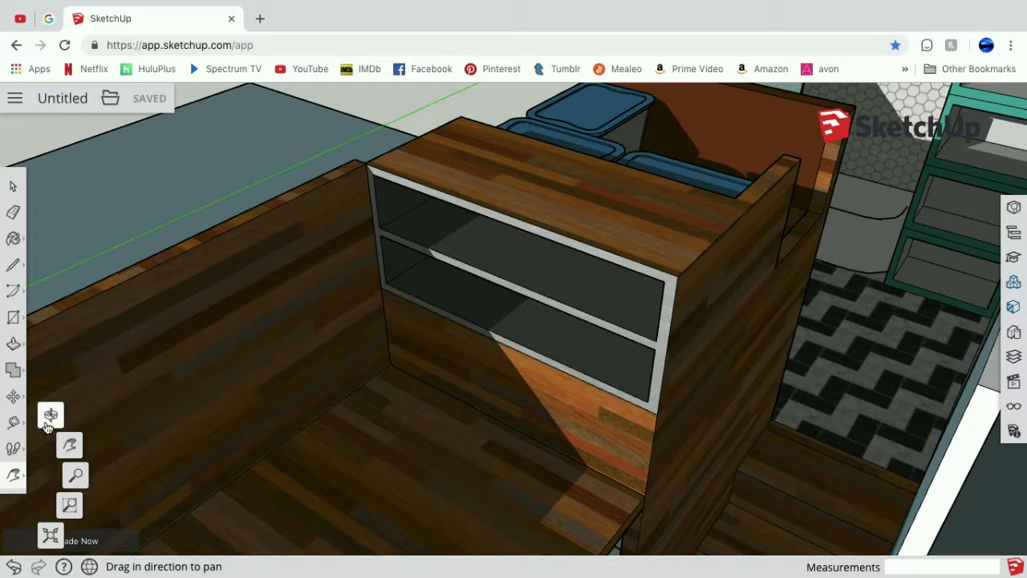
left_click(47, 421)
left_click_drag(254, 459, 316, 380)
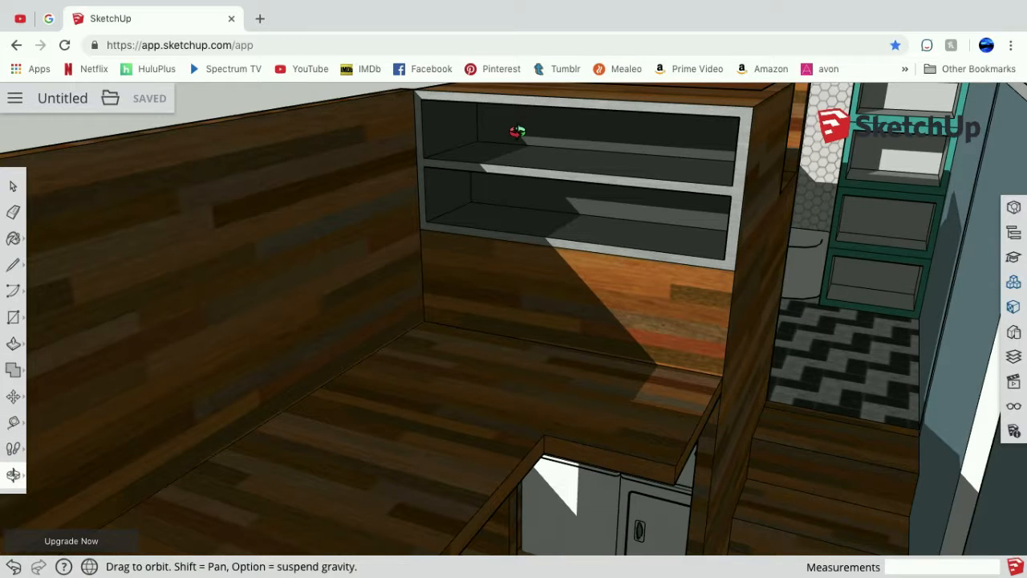
Inspect the washer and dryer through the opening beneath the loft platform, including a close view of their control panels.
left_click(13, 475)
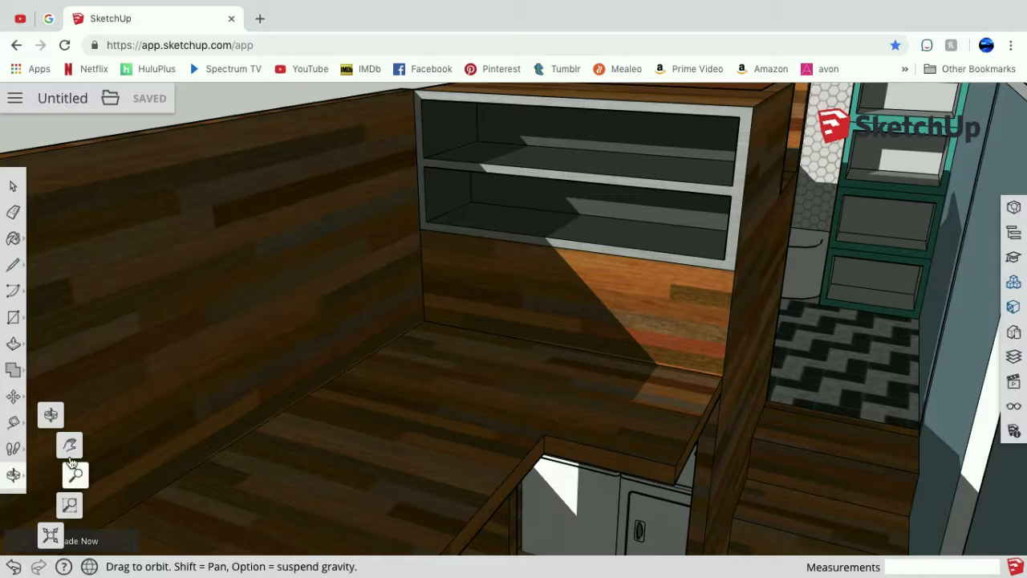
left_click(66, 450)
left_click_drag(504, 483, 431, 328)
left_click_drag(577, 439, 578, 385)
scroll(577, 386, "up", 5)
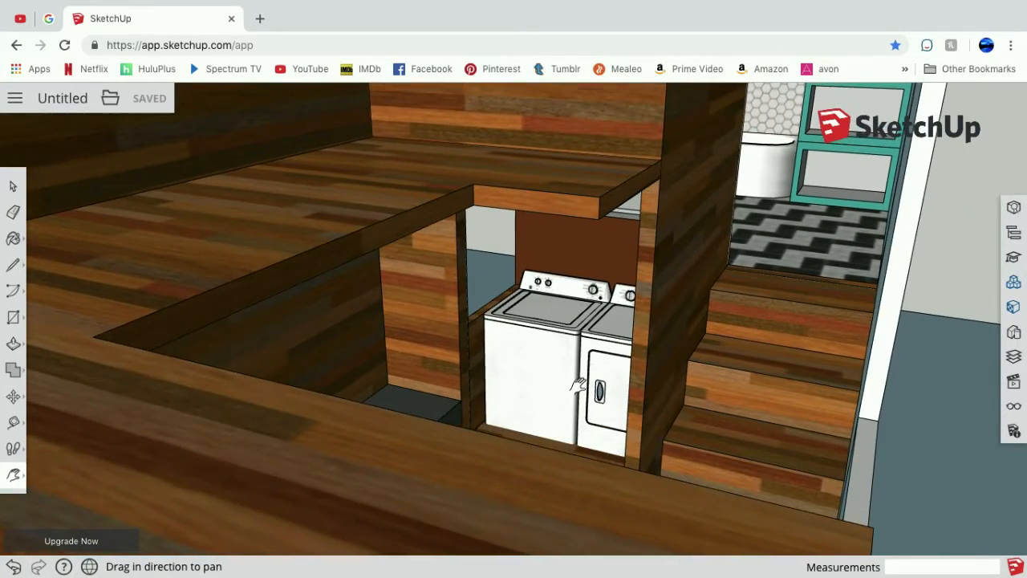
scroll(607, 241, "up", 4)
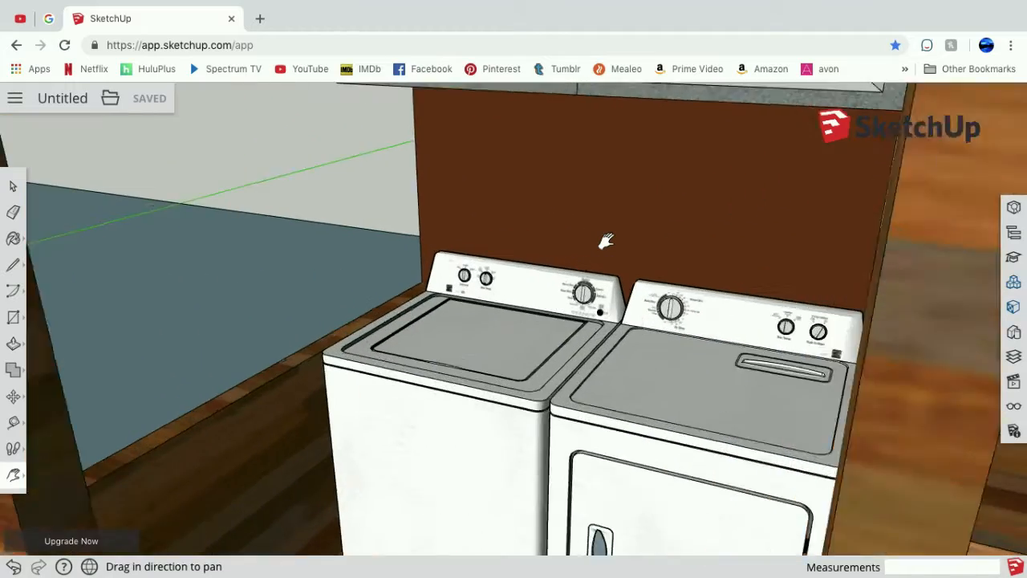
scroll(603, 239, "down", 4)
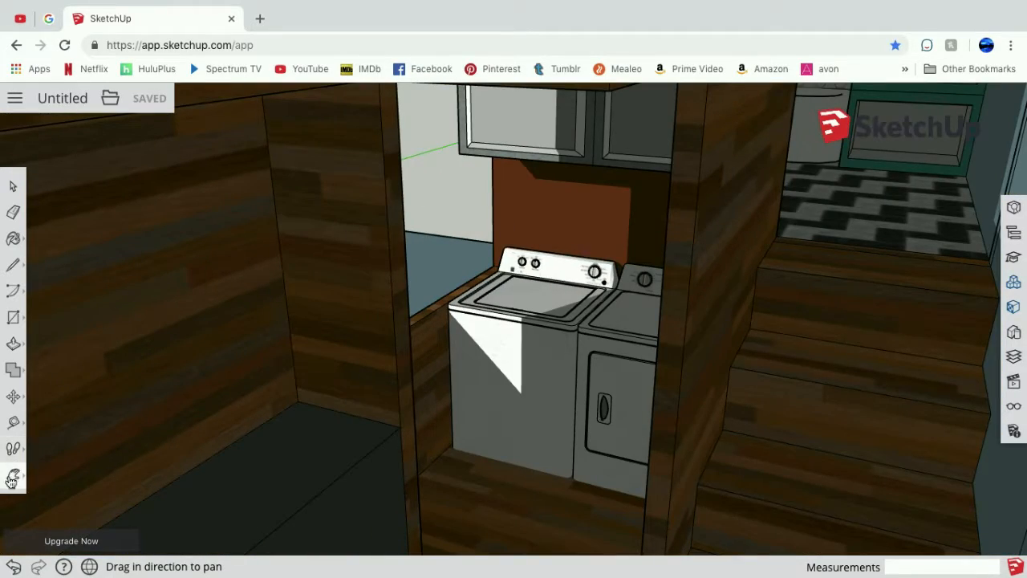
Inspect the laundry nook from outside the trailer's far side, showing the washer, dryer and wall cabinets above them.
left_click(11, 481)
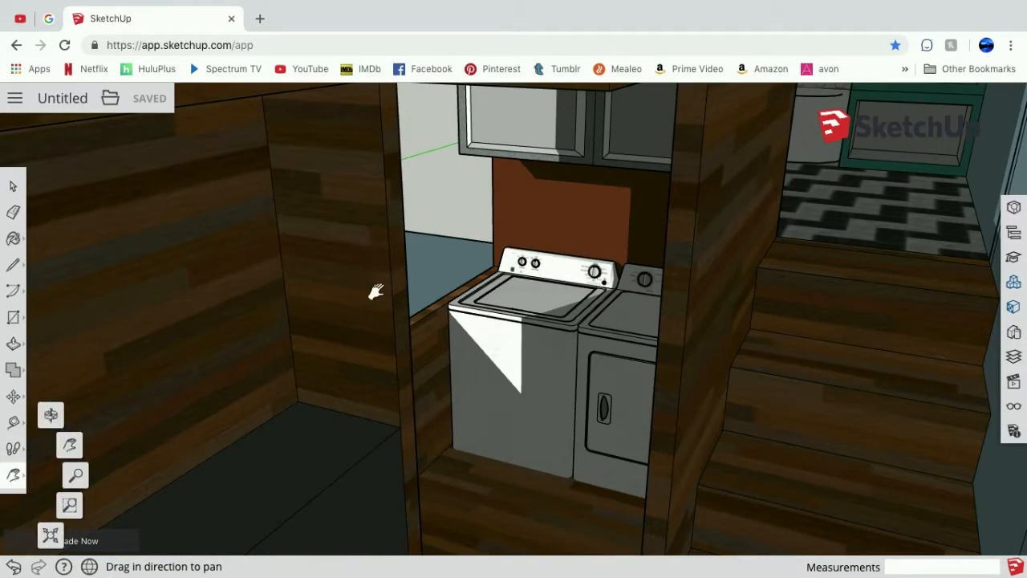
scroll(372, 292, "down", 6)
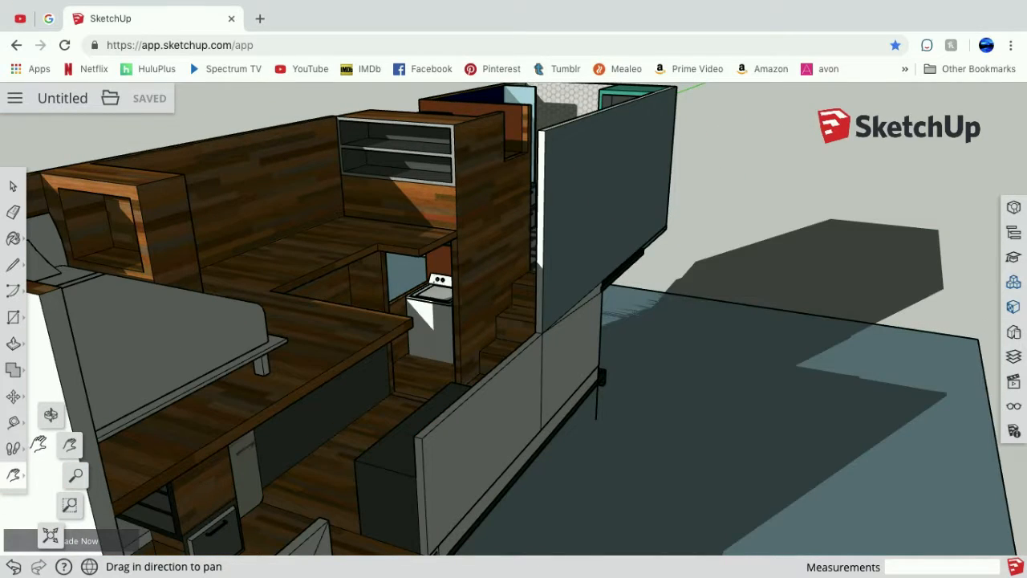
left_click(50, 414)
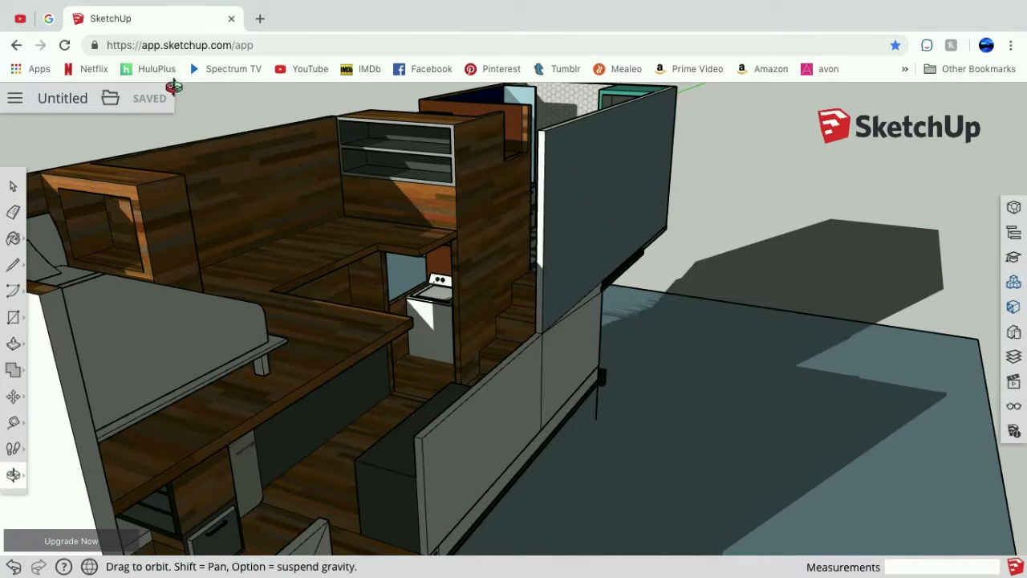
left_click_drag(203, 107, 750, 90)
scroll(397, 393, "up", 3)
left_click_drag(349, 321, 314, 314)
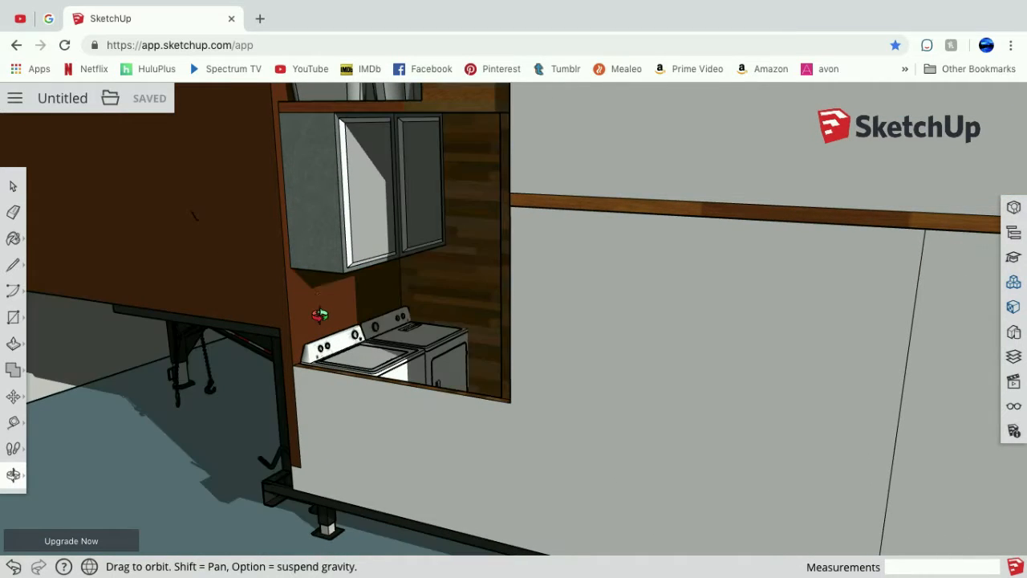
scroll(355, 177, "up", 2)
scroll(354, 176, "up", 2)
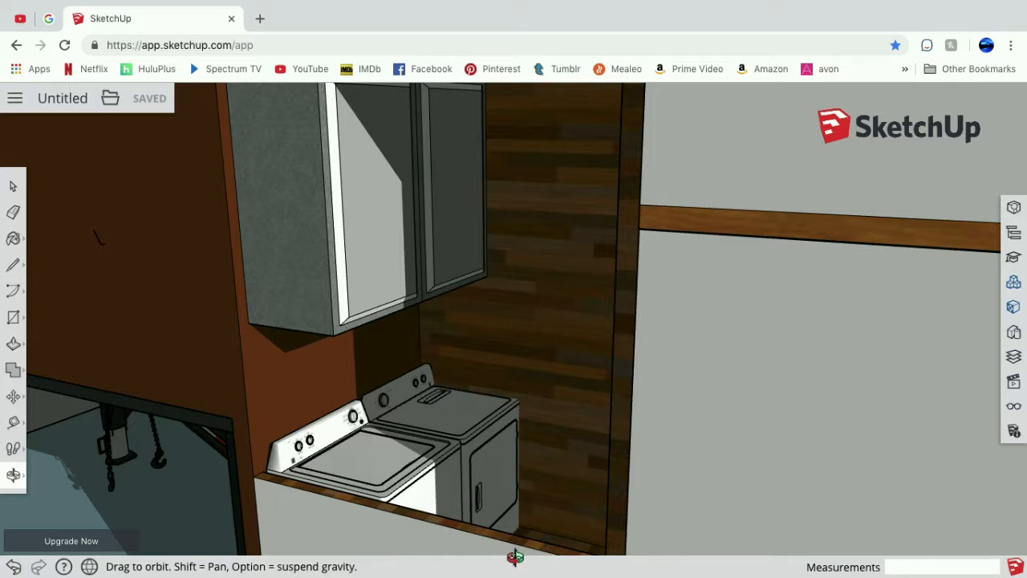
Examine the laundry nook from a higher angle, covering the machines, the wall cabinets and the blue-lidded storage tubs above.
left_click_drag(555, 365, 251, 508)
left_click(14, 485)
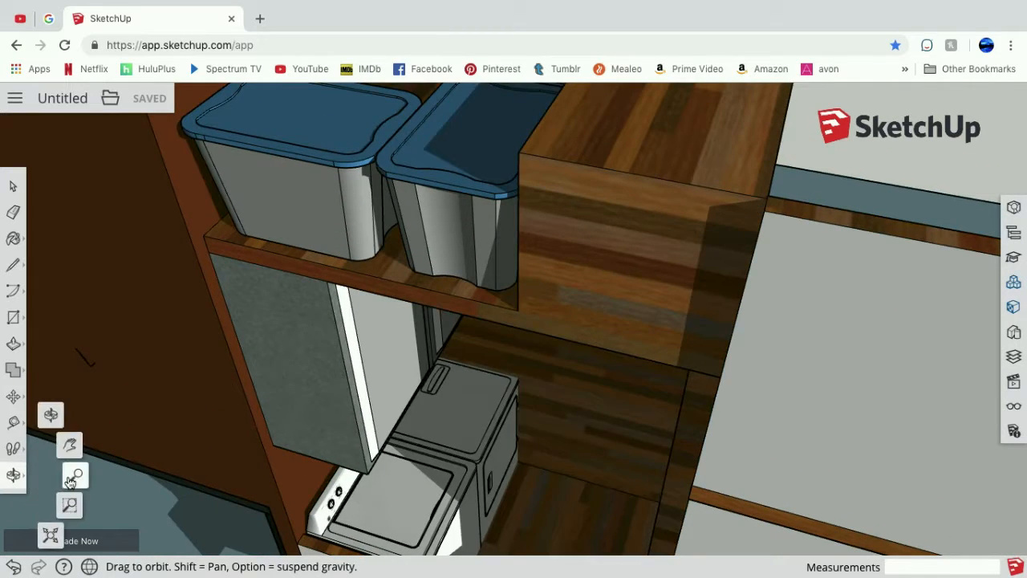
left_click(70, 446)
left_click_drag(446, 450, 392, 344)
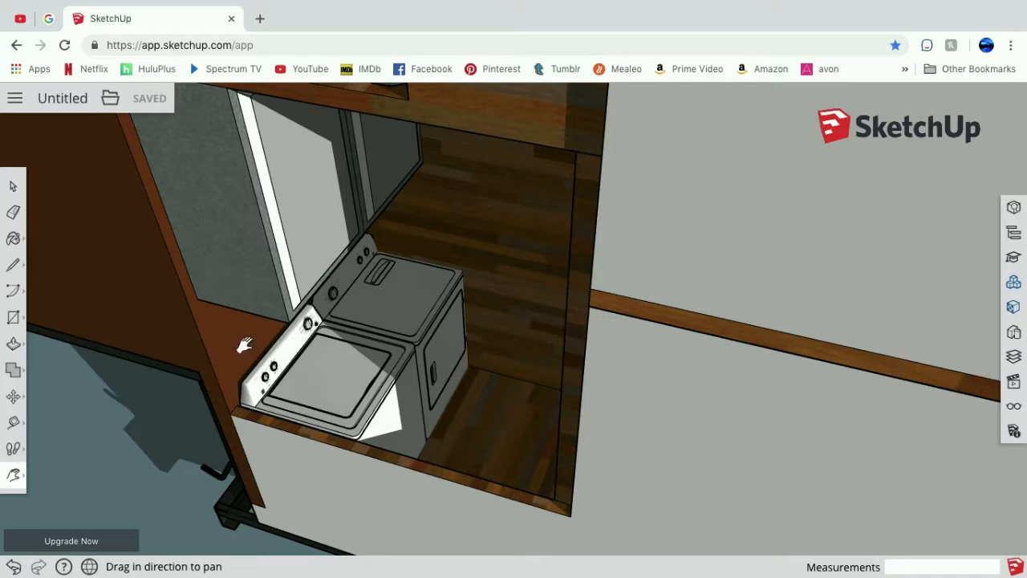
left_click(12, 478)
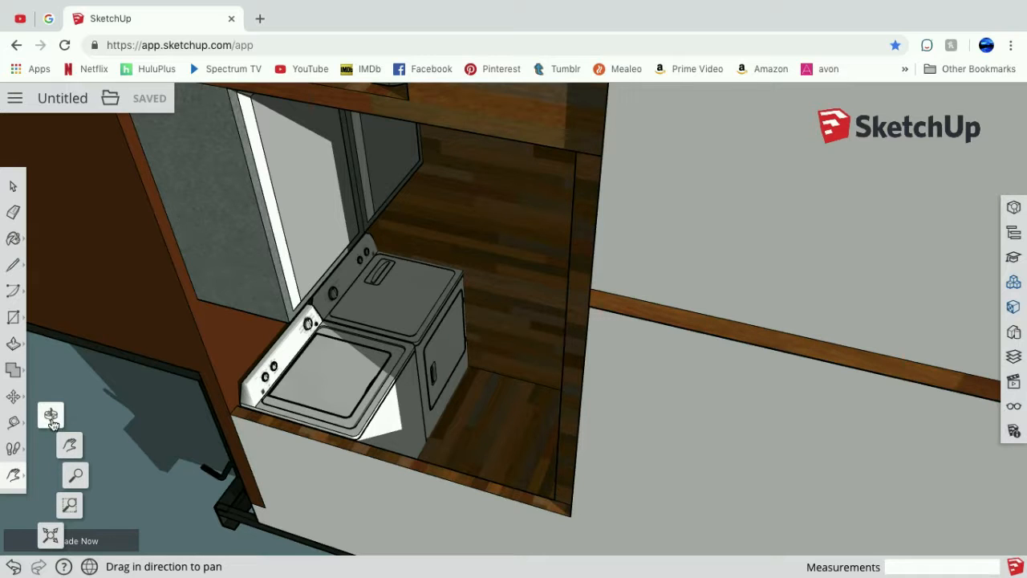
left_click_drag(375, 261, 384, 409)
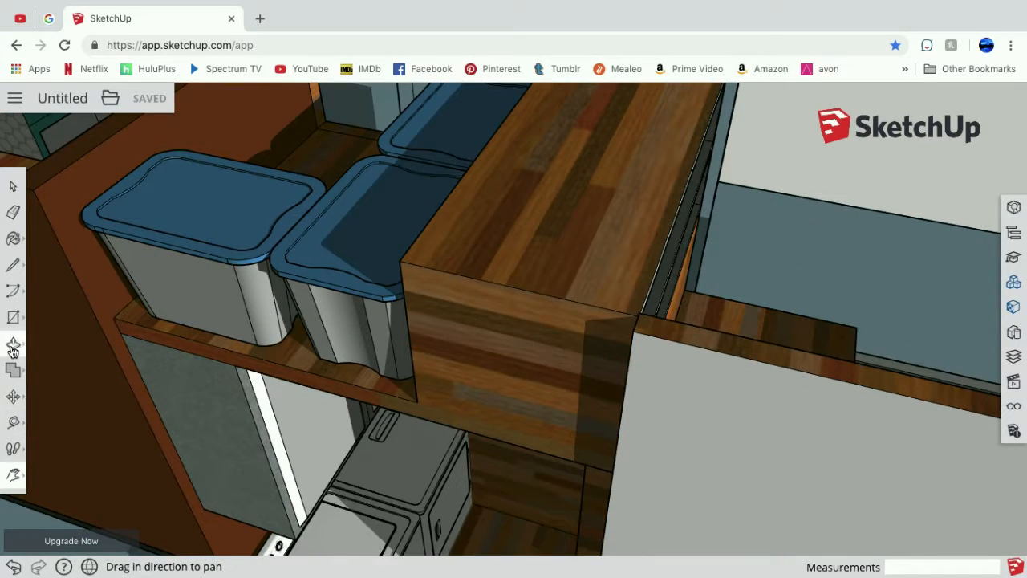
View the storage tub platform from the loft side, together with the built-in shelf, stairs and bathroom.
left_click(24, 480)
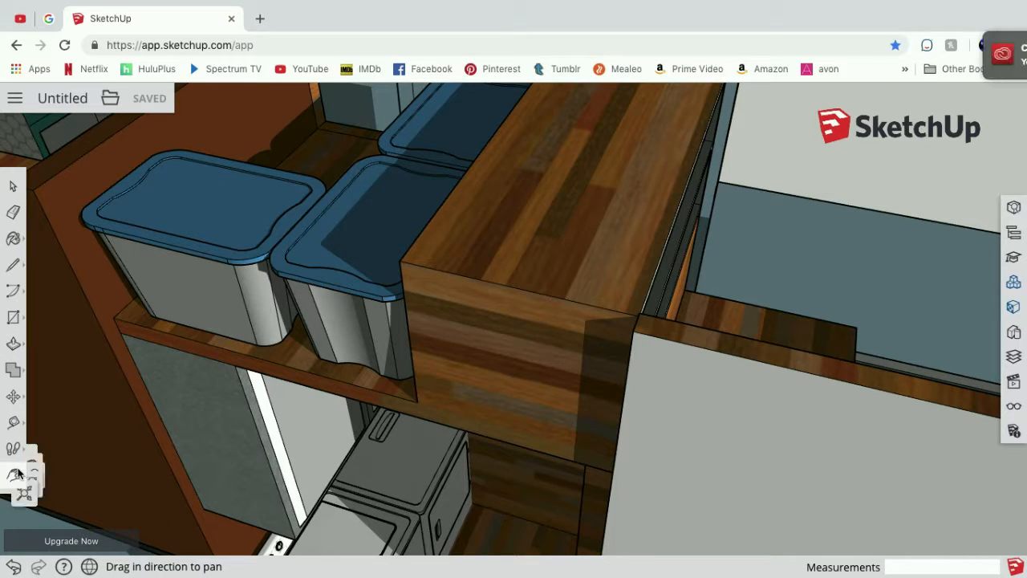
left_click(51, 415)
left_click_drag(539, 250, 254, 362)
left_click_drag(553, 300, 739, 405)
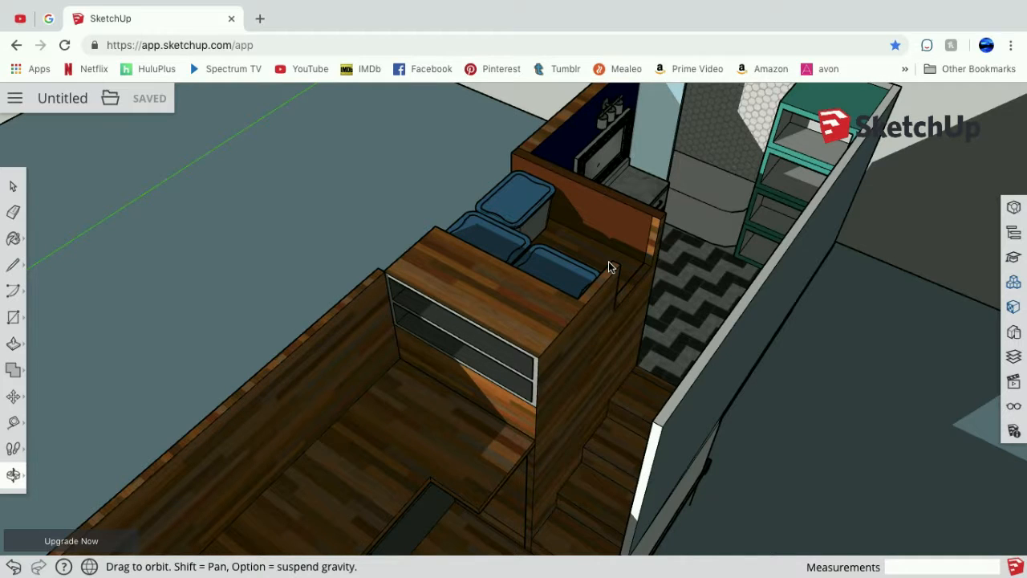
Examine the bedroom loft from above, showing the bed, pillows and the wooden cubby unit beside it.
left_click(11, 480)
left_click(51, 417)
left_click(13, 475)
left_click(70, 444)
mouse_move(419, 429)
left_mouse_down()
mouse_move(374, 252)
mouse_move(430, 135)
left_mouse_up()
left_click_drag(115, 390, 396, 414)
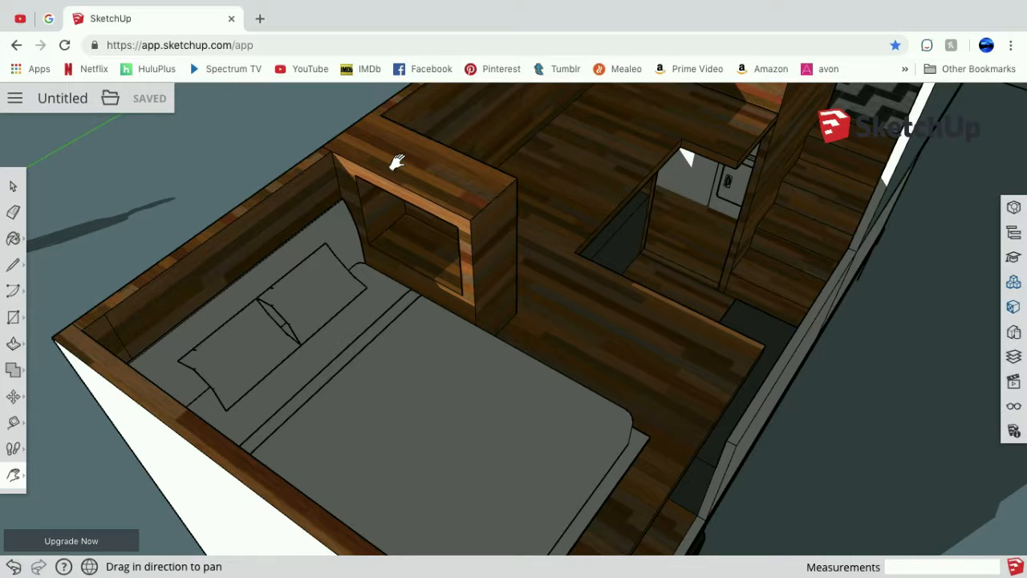
View the lower entry level from outside above the wheels, showing the doorway gap, refrigerator, dishwasher and dark cabinets.
left_click(14, 475)
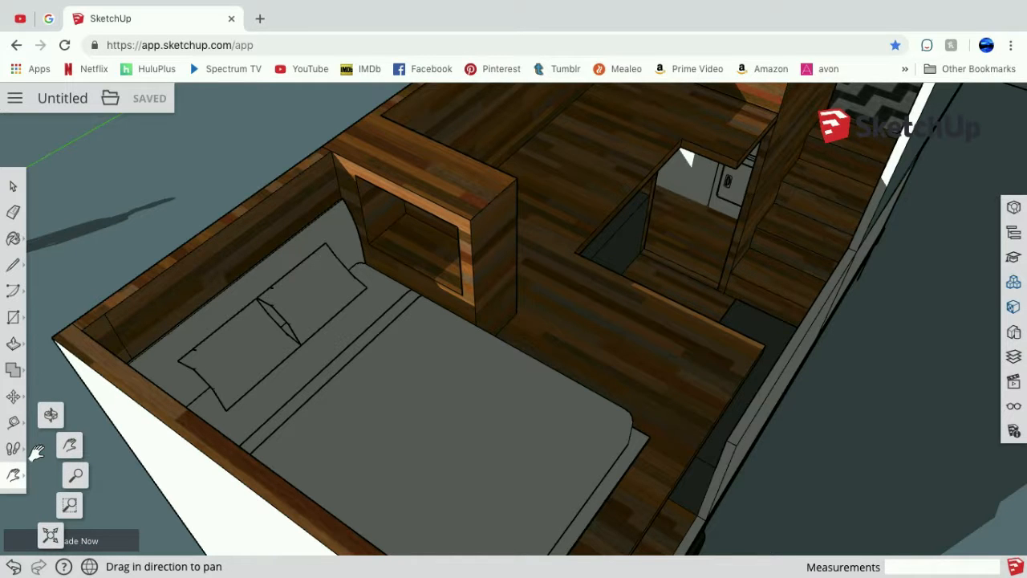
mouse_move(647, 313)
left_mouse_down()
mouse_move(443, 255)
mouse_move(433, 192)
left_mouse_up()
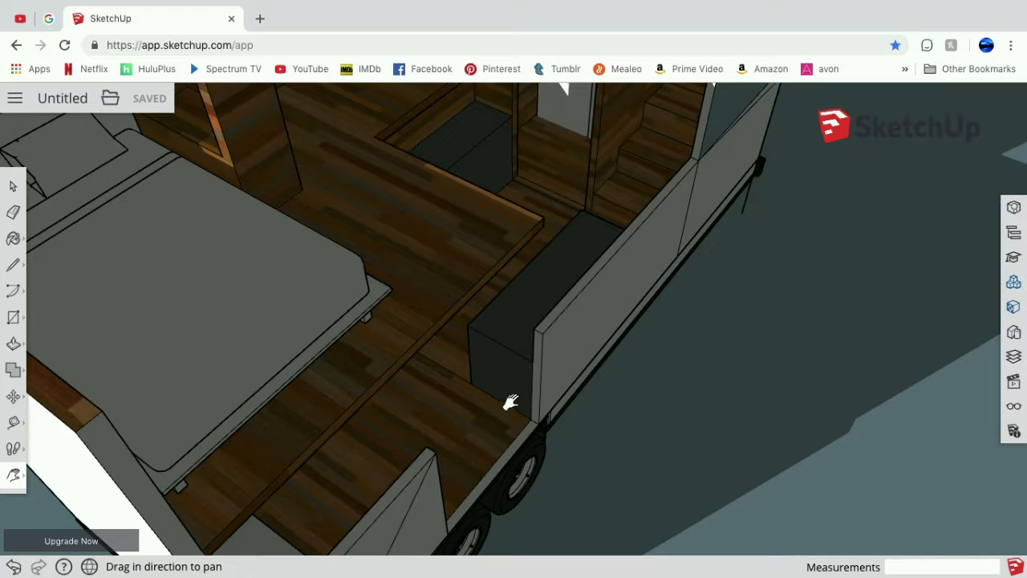
left_click(13, 475)
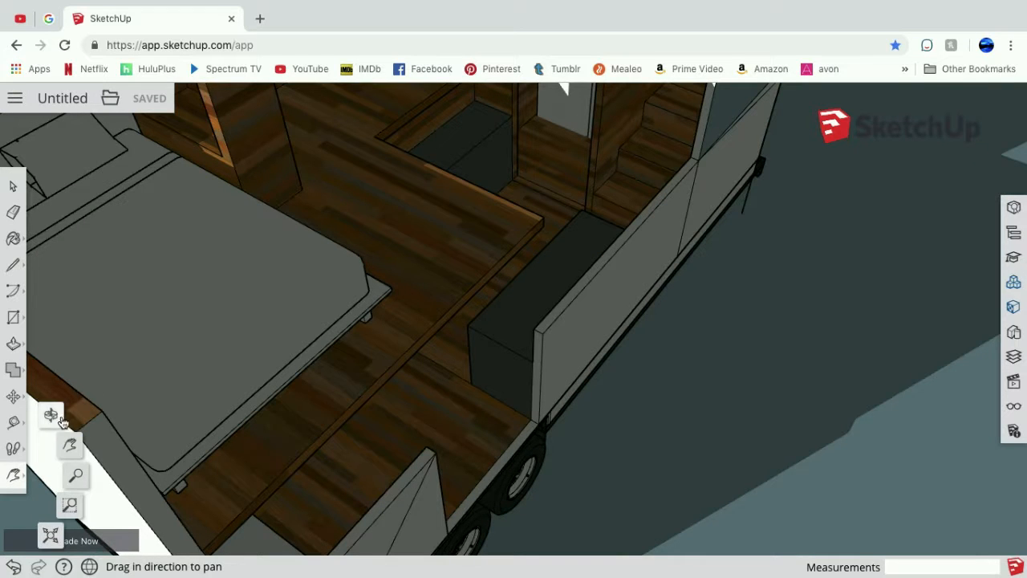
left_click(51, 415)
left_click_drag(468, 378, 232, 291)
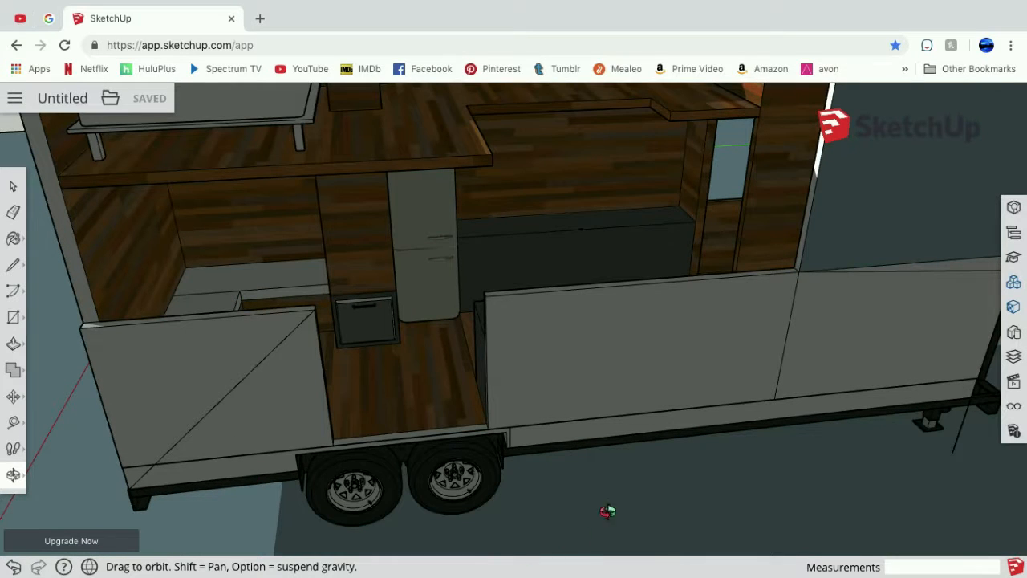
left_click_drag(420, 370, 446, 331)
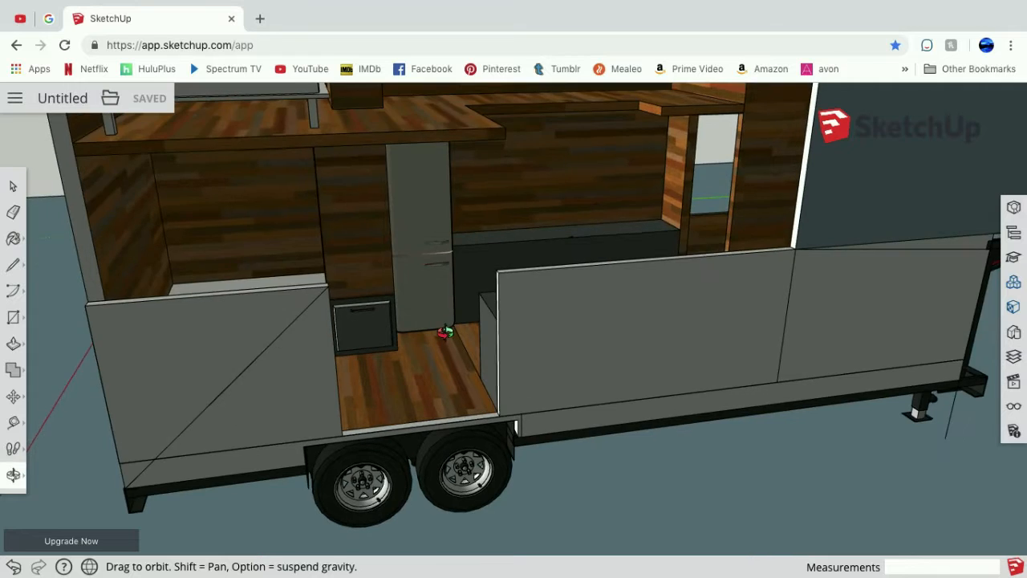
View the black shelf tower, refrigerator and long dark cabinets from outside above the wheels, and postpone the iCloud approval notification.
scroll(446, 332, "up", 2)
left_click_drag(441, 233, 437, 261)
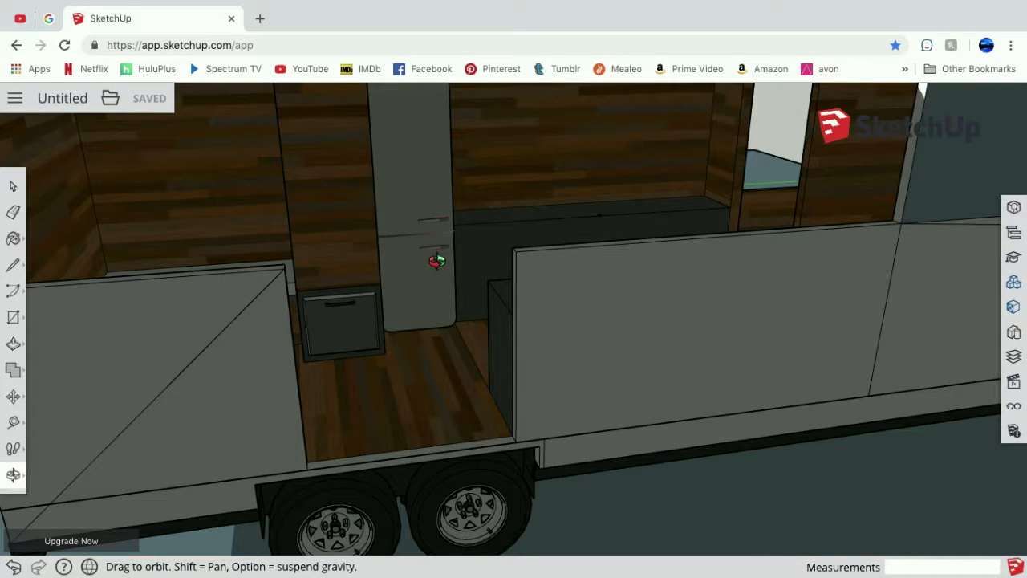
left_click_drag(143, 255, 281, 234)
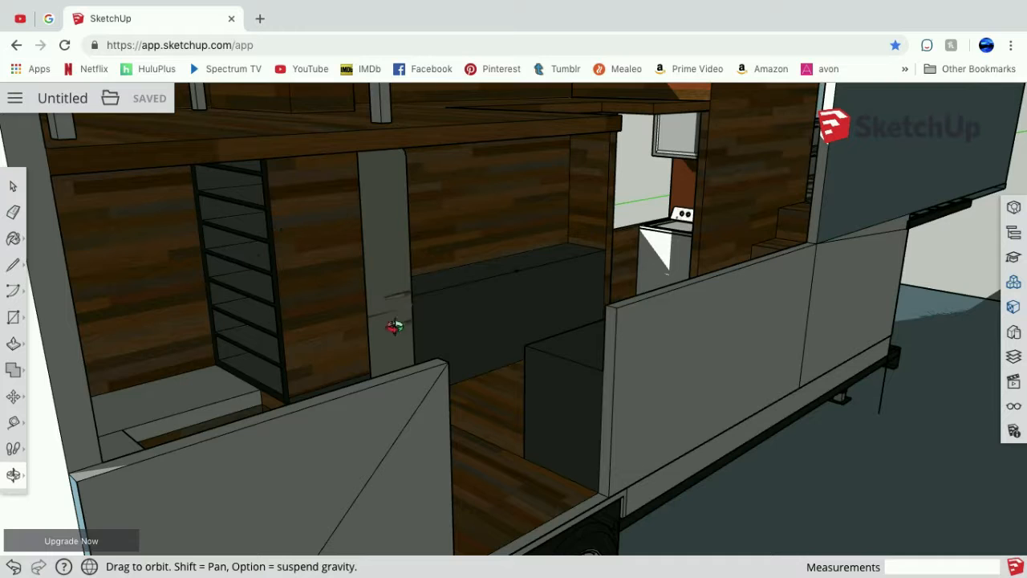
mouse_move(401, 328)
left_mouse_down()
mouse_move(305, 360)
mouse_move(398, 298)
mouse_move(399, 323)
left_mouse_up()
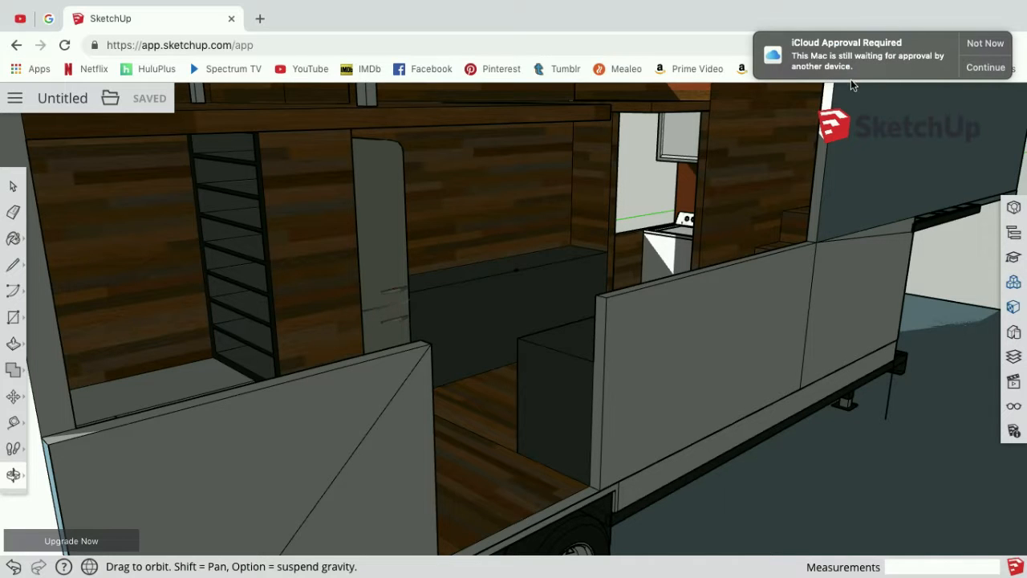
left_click(996, 45)
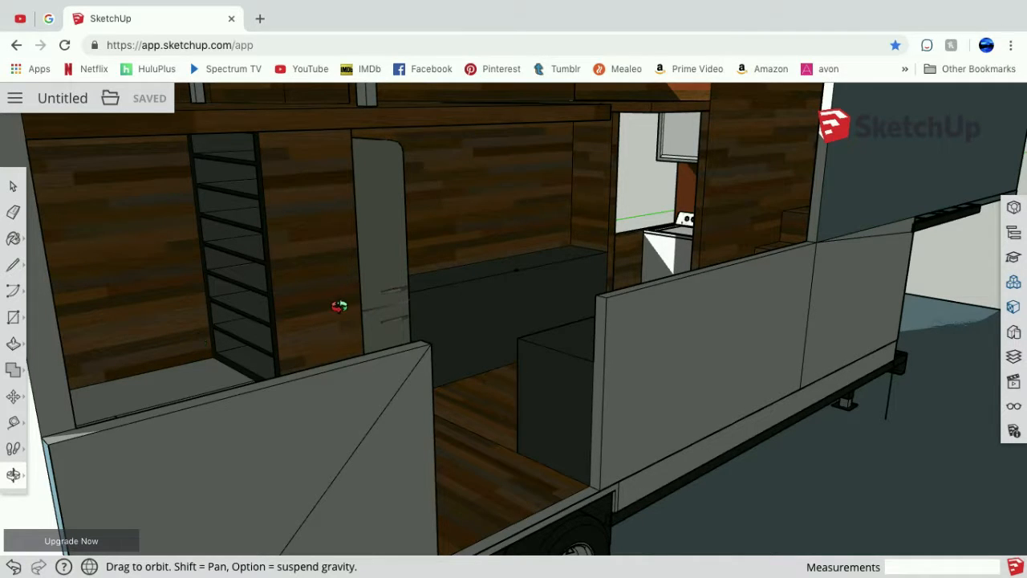
mouse_move(334, 312)
left_mouse_down()
mouse_move(264, 355)
mouse_move(326, 301)
left_mouse_up()
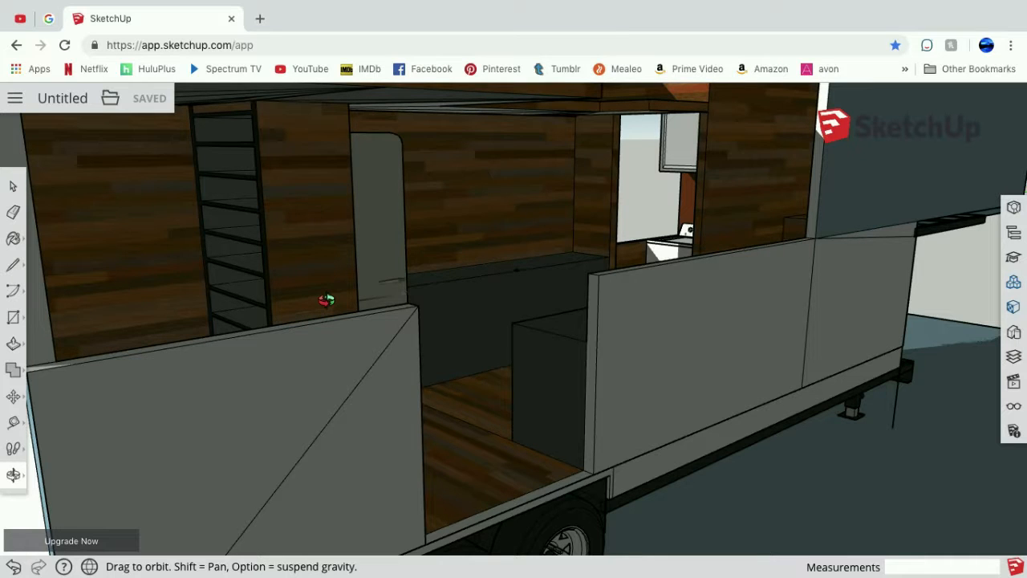
View the L-shaped bench, the dishwasher and the refrigerator beneath the bedroom loft up close from the doorway gap.
left_click_drag(407, 219, 224, 283)
left_click(15, 475)
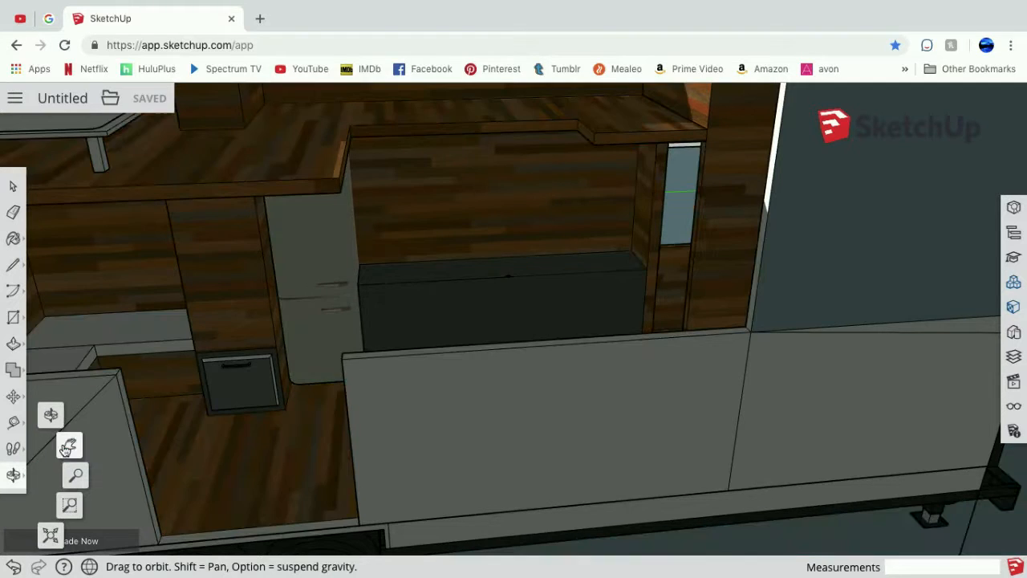
left_click(70, 449)
left_click_drag(201, 297, 442, 328)
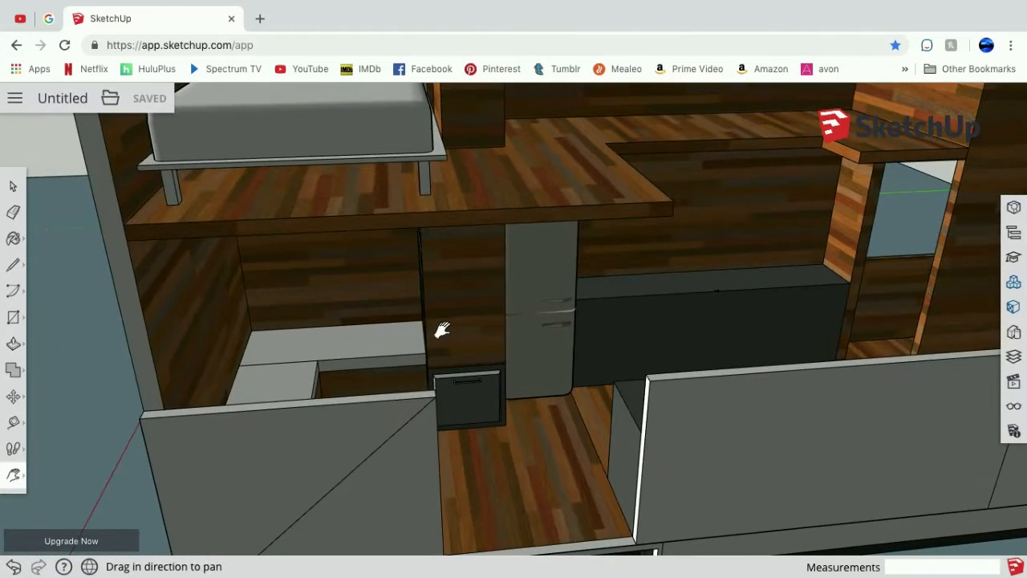
scroll(442, 328, "up", 3)
scroll(360, 422, "down", 3)
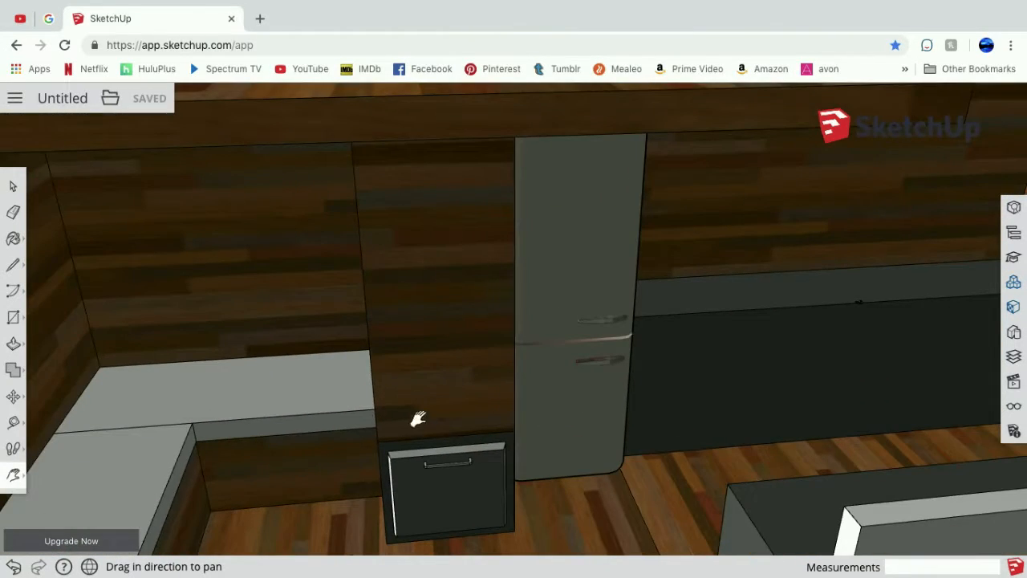
Examine the refrigerator and the wood-clad dishwasher column from the side, looking along the dark counter towards the bench.
left_click(14, 475)
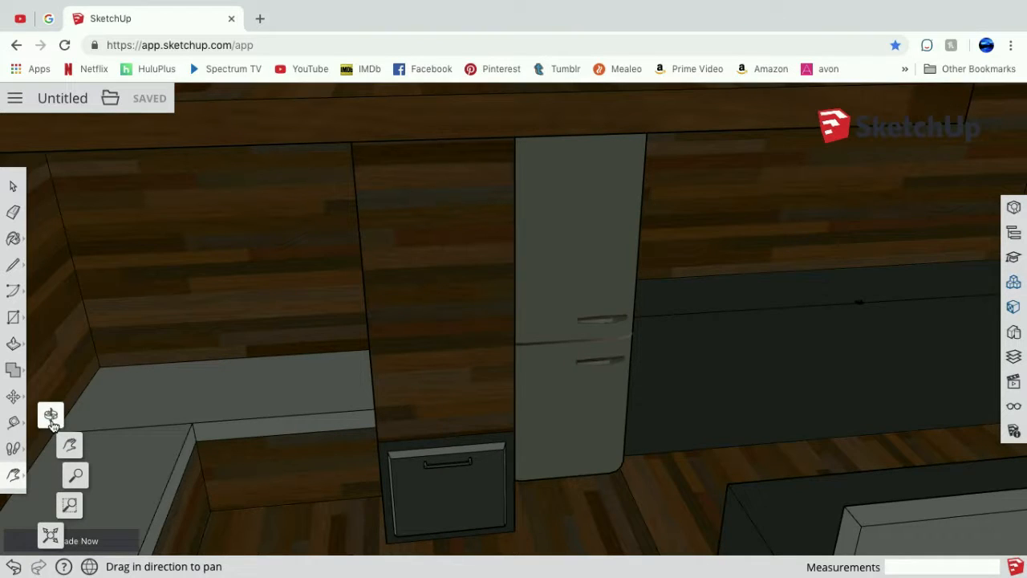
left_click(51, 418)
left_click_drag(406, 415, 147, 413)
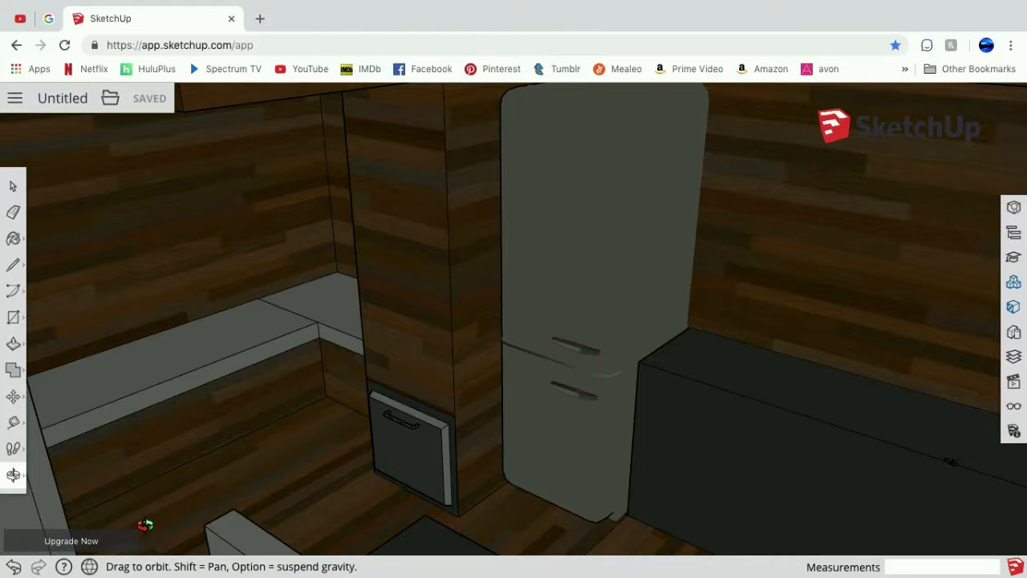
left_click(13, 485)
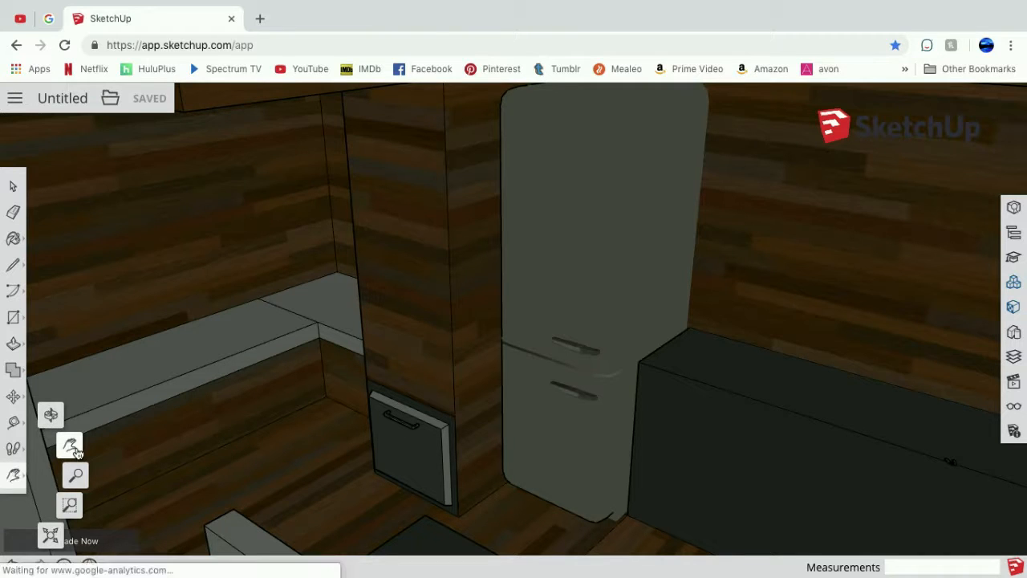
left_click(77, 454)
left_click(13, 475)
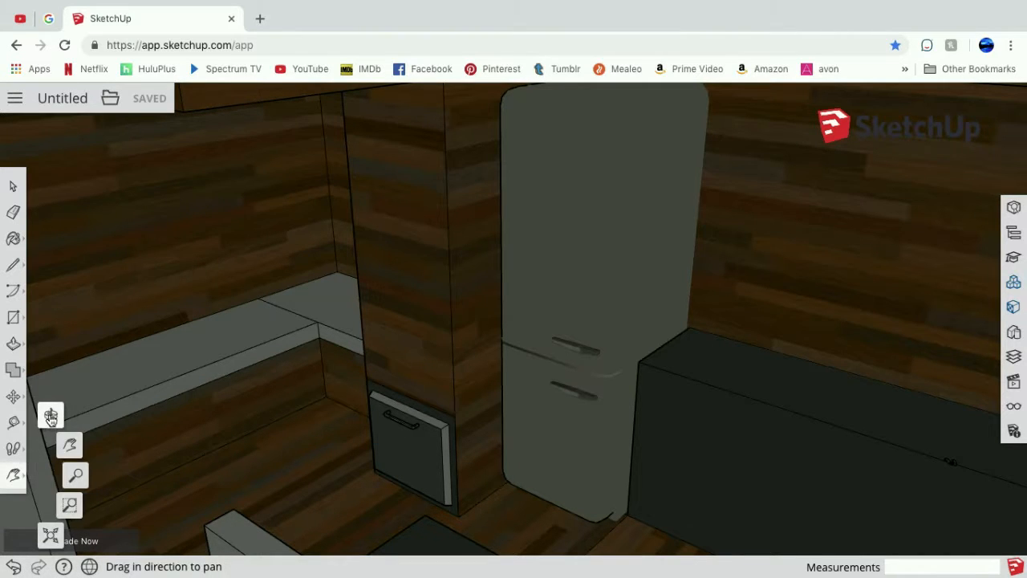
left_click(51, 414)
left_click_drag(271, 378, 62, 364)
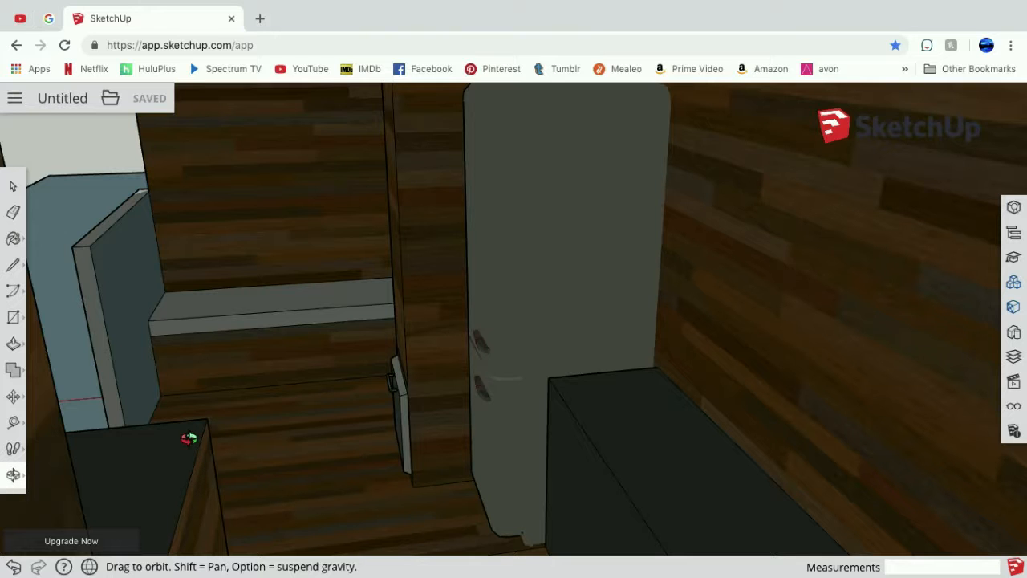
View the lower level from outside the end wall, and look over the side wall at the refrigerator and dark counter.
left_click(13, 475)
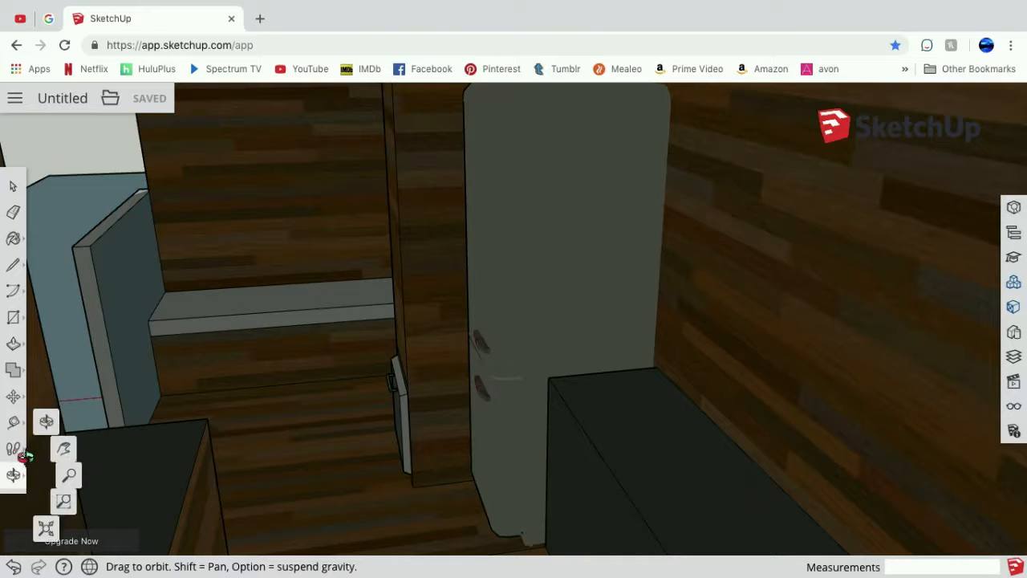
left_click_drag(117, 402, 738, 362)
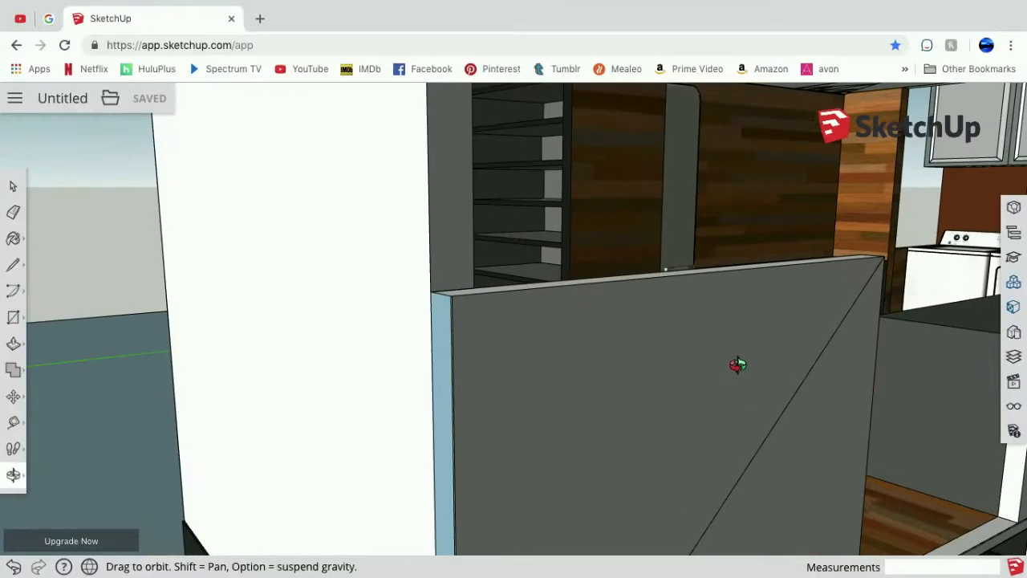
left_click_drag(945, 381, 968, 374)
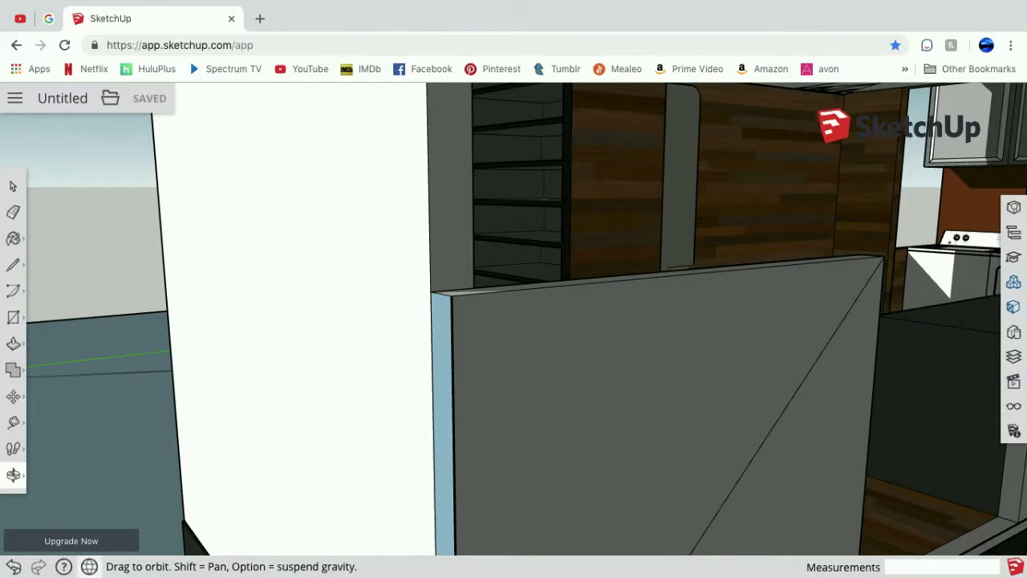
left_click(12, 479)
left_click(69, 447)
left_click_drag(540, 236, 324, 262)
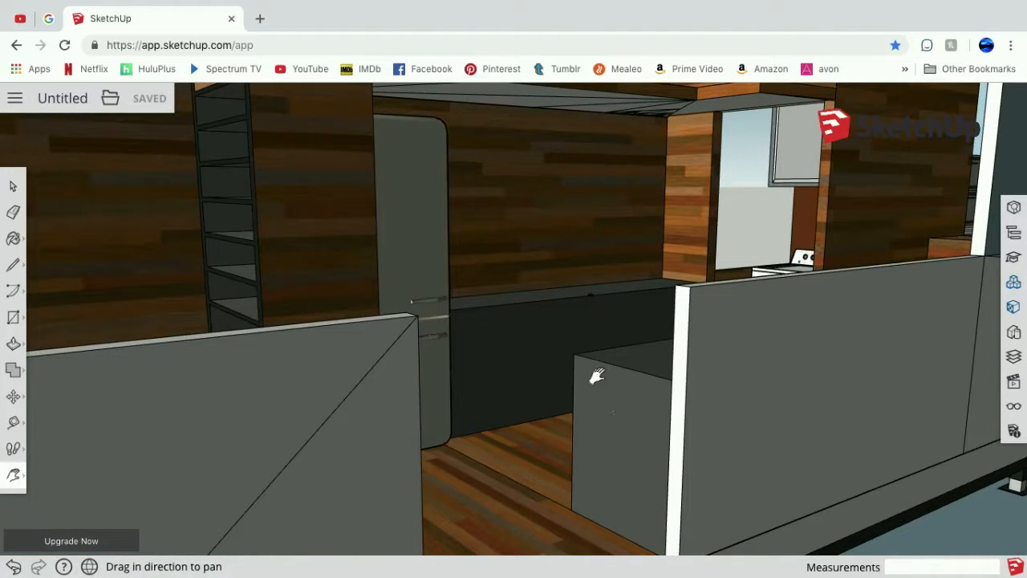
left_click(15, 475)
left_click(51, 412)
mouse_move(96, 377)
left_mouse_down()
mouse_move(137, 321)
mouse_move(60, 383)
mouse_move(69, 375)
left_mouse_up()
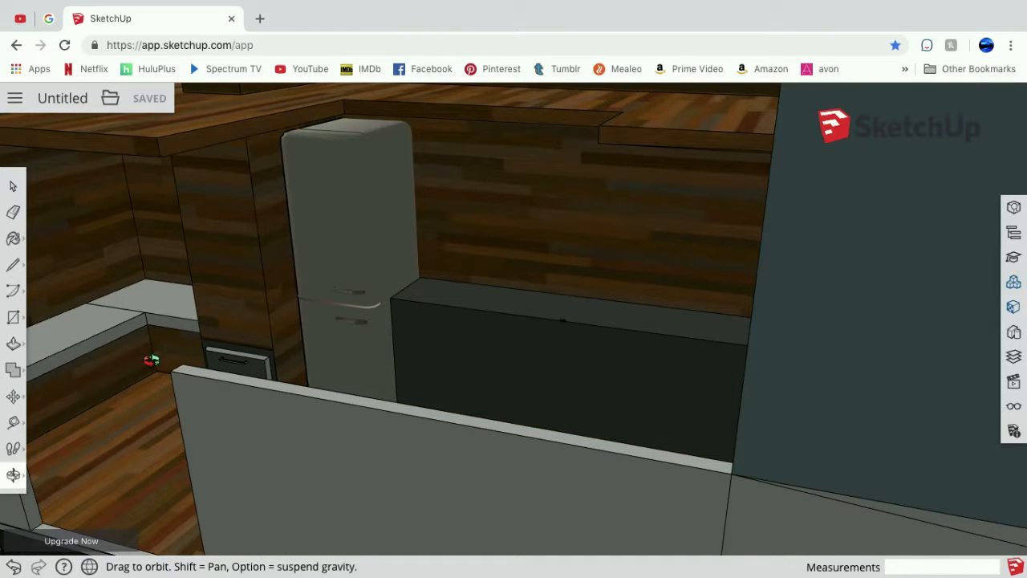
Inspect the dishwasher front and its handle up close beside the lower part of the refrigerator.
left_click(13, 475)
left_click(53, 453)
left_click_drag(236, 399, 339, 351)
scroll(339, 350, "up", 3)
left_click_drag(493, 394, 361, 378)
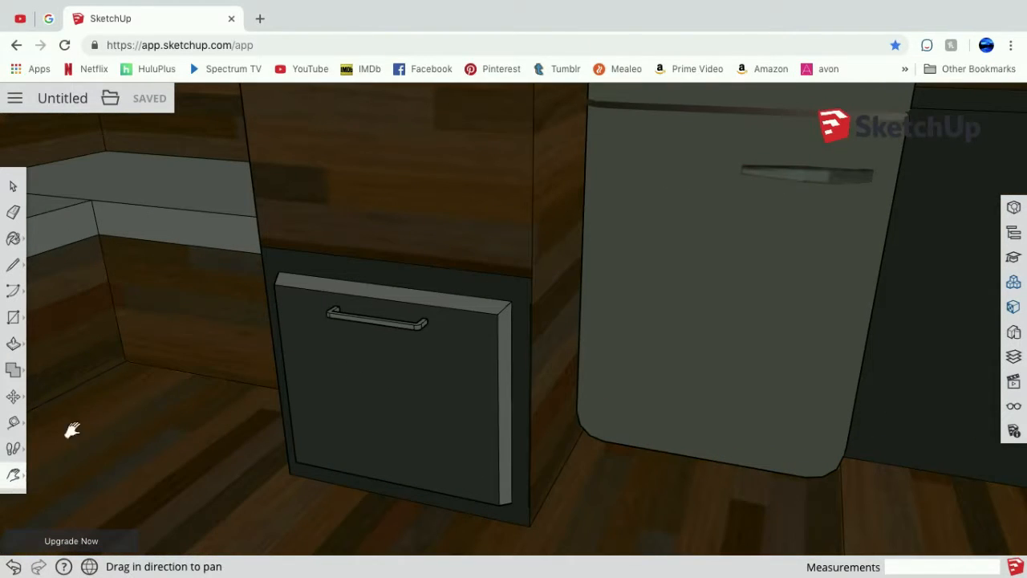
Erase the stray edge on the wood panel beneath the black shelves, beside the bench.
left_click(14, 474)
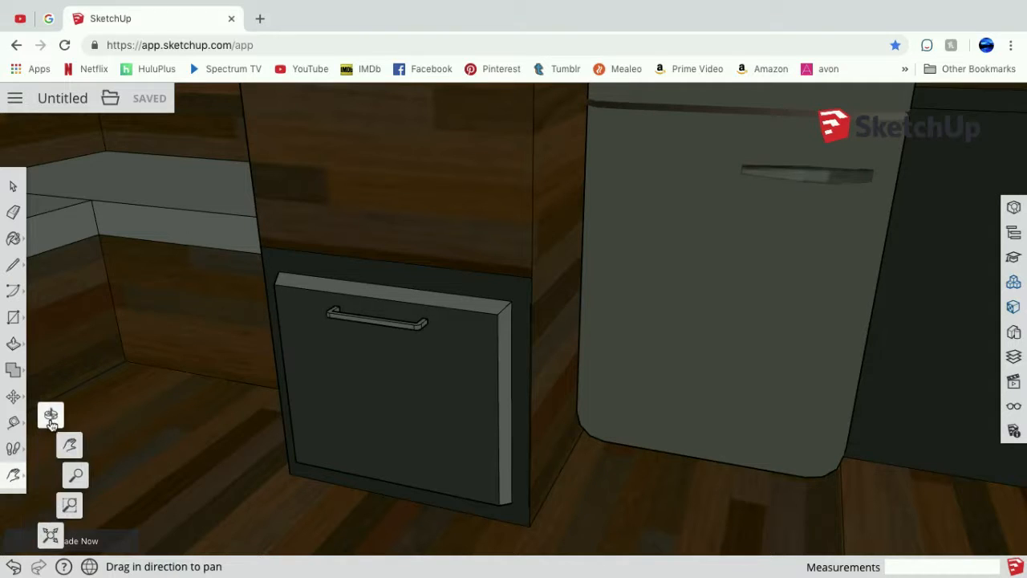
left_click(50, 414)
left_click_drag(156, 298, 611, 327)
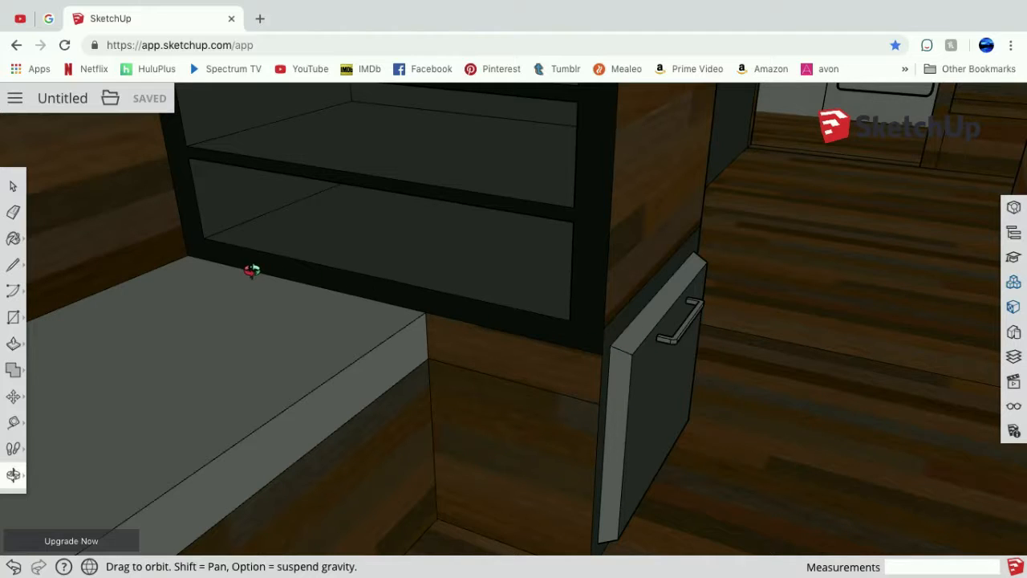
left_click(12, 212)
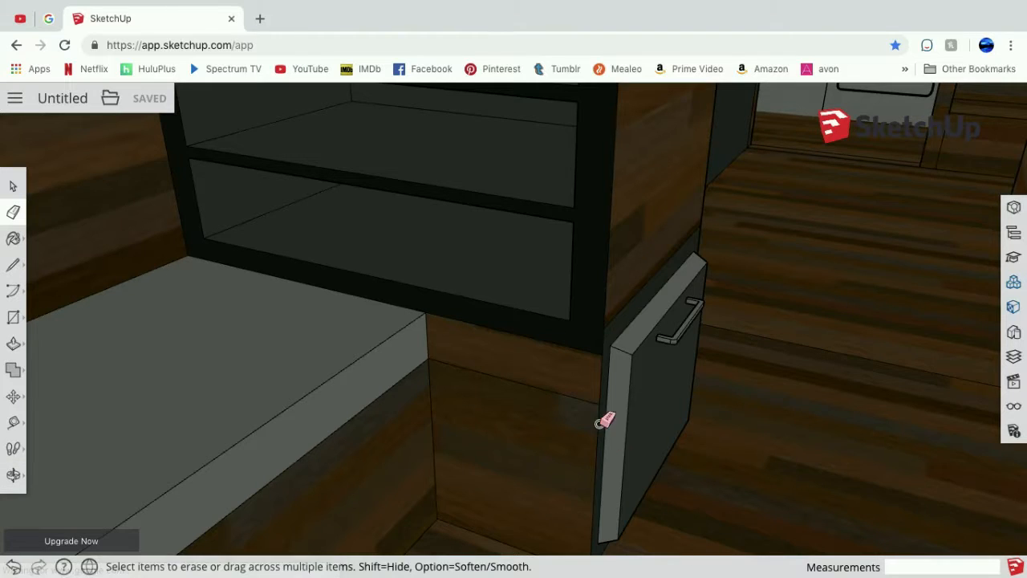
mouse_move(559, 388)
left_mouse_down()
mouse_move(733, 371)
mouse_move(622, 365)
left_mouse_up()
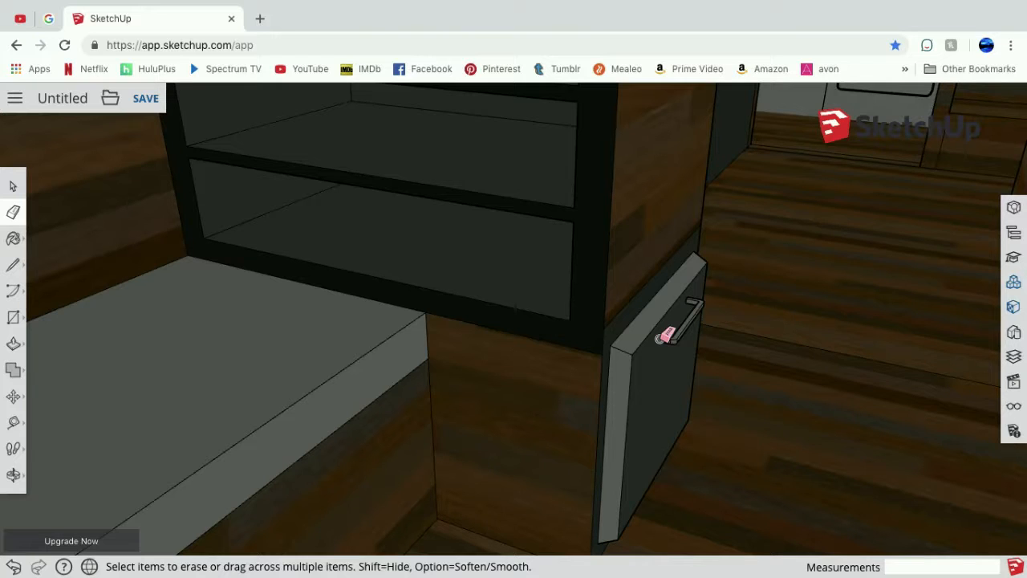
View the L-shaped bench corner from over the outer wall, together with the dishwasher and refrigerator.
left_click(13, 474)
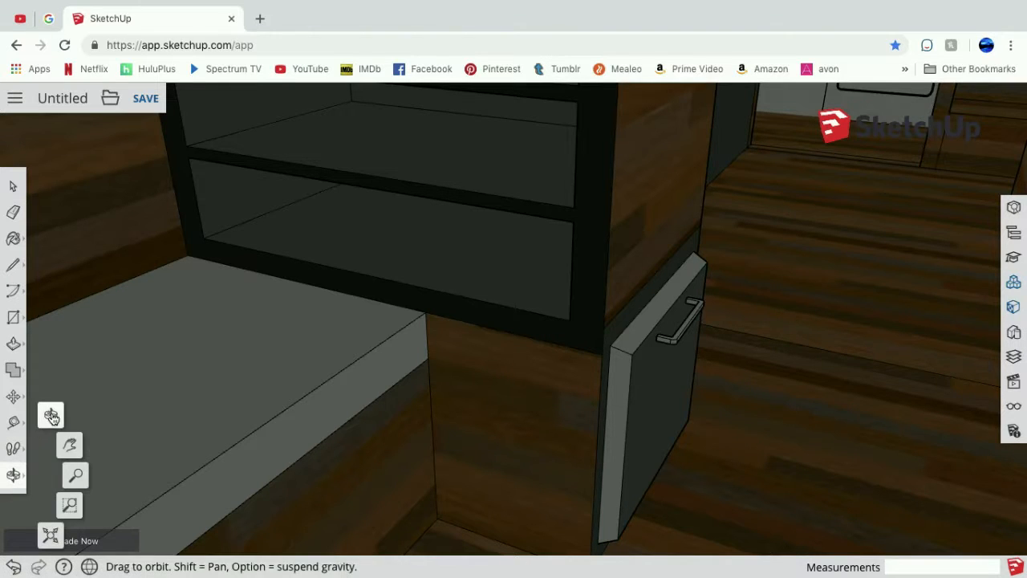
left_click(71, 446)
scroll(525, 271, "down", 2)
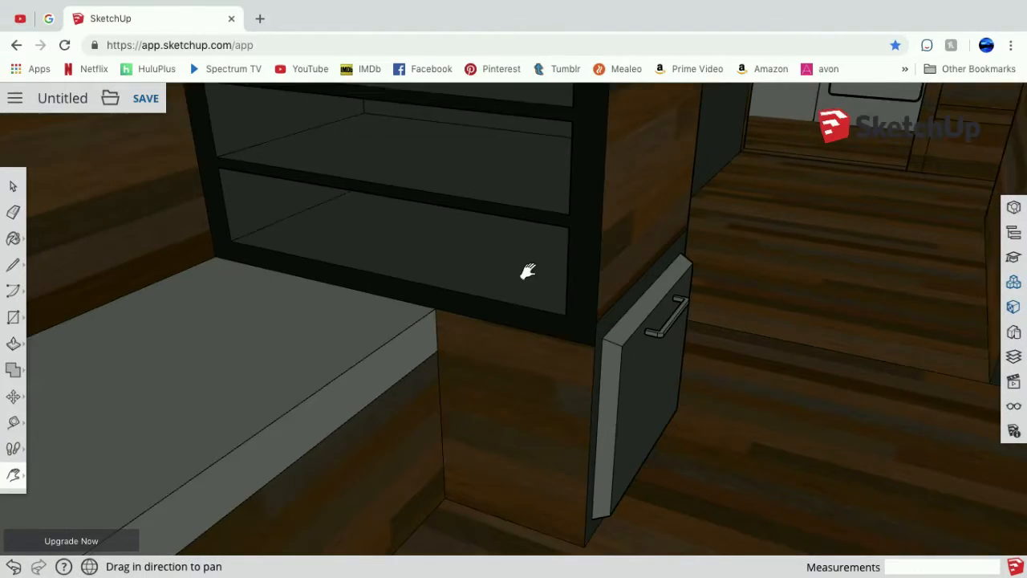
left_click(15, 475)
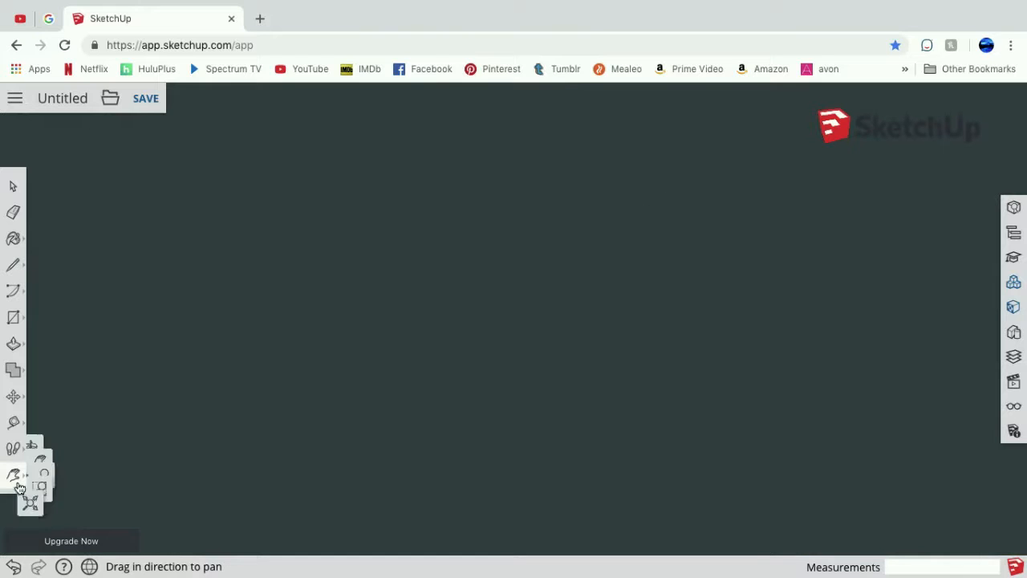
left_click(50, 415)
left_click_drag(96, 372, 3, 377)
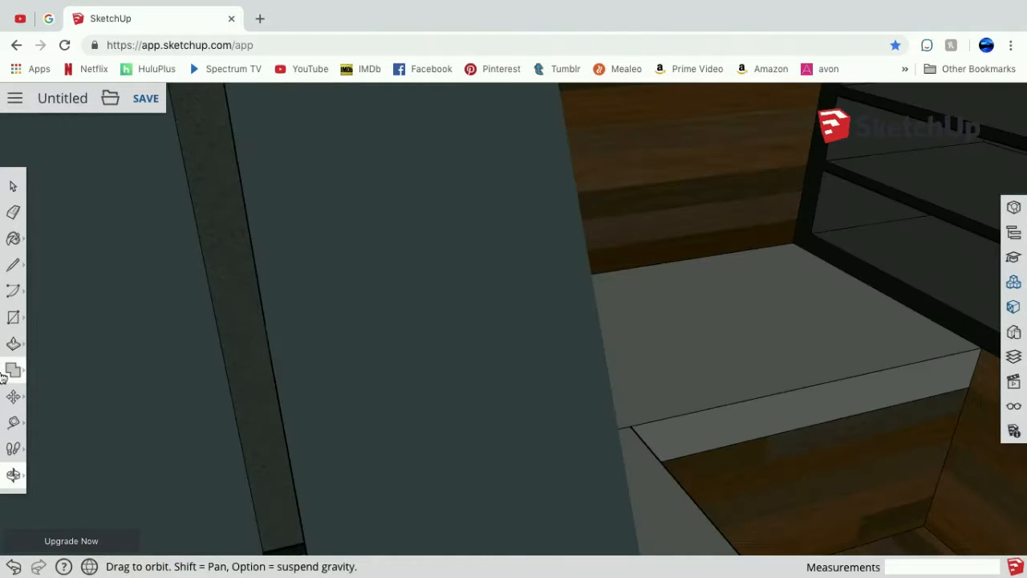
left_click_drag(768, 287, 548, 273)
left_click(13, 474)
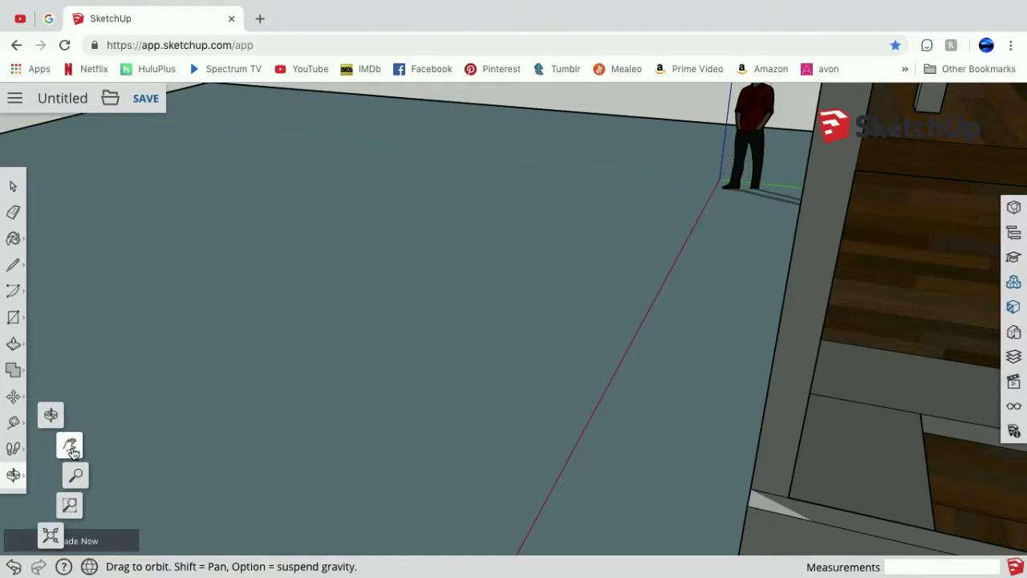
left_click(70, 445)
left_click_drag(853, 299, 453, 256)
left_click(12, 474)
left_click(69, 466)
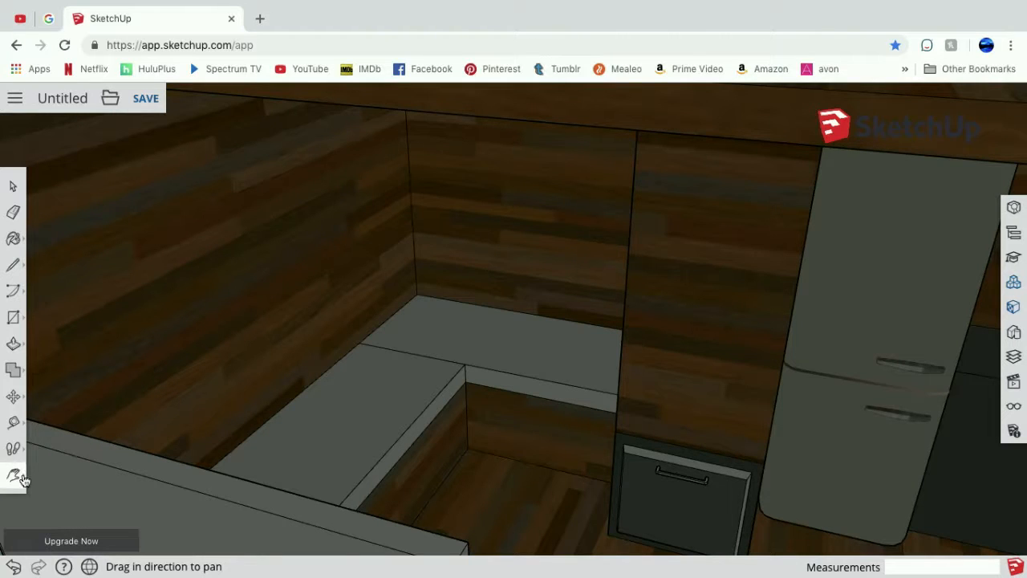
Examine the bench from both sides, including the black shelf tower above the end of the bench.
left_click(21, 477)
left_click(63, 452)
left_click_drag(311, 435, 401, 427)
left_click_drag(303, 408, 206, 392)
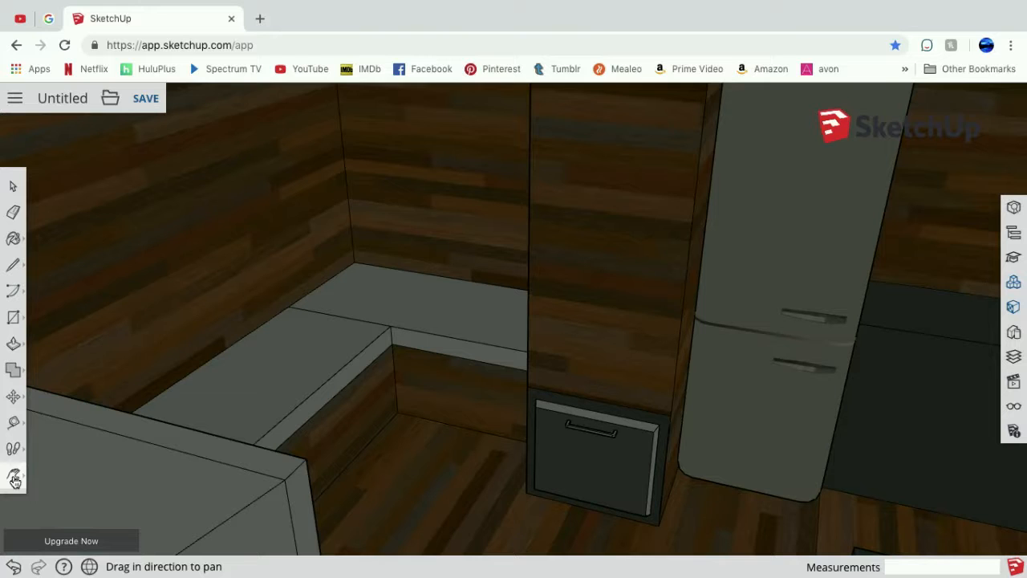
left_click(14, 479)
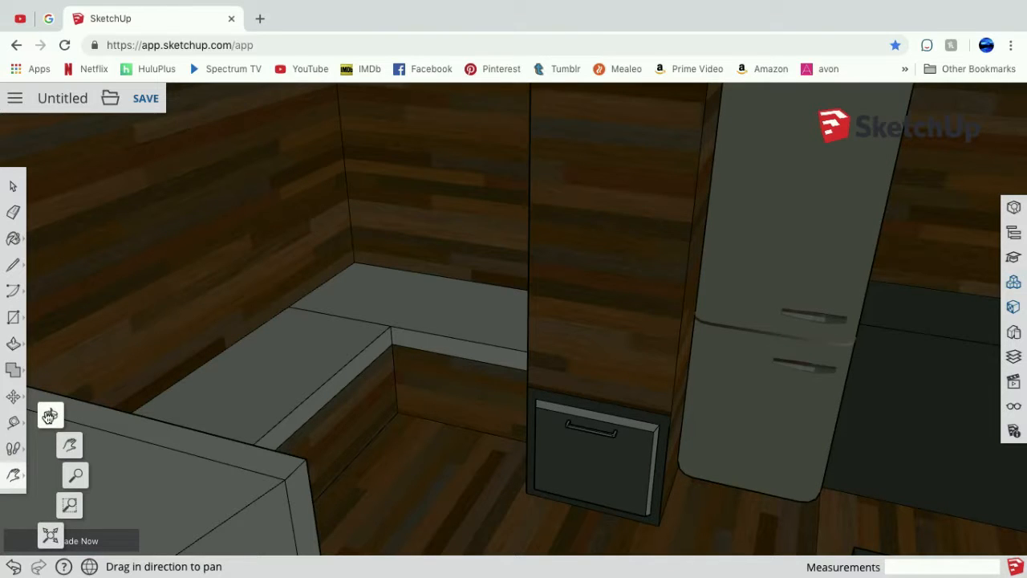
left_click(49, 415)
left_click_drag(540, 388, 803, 428)
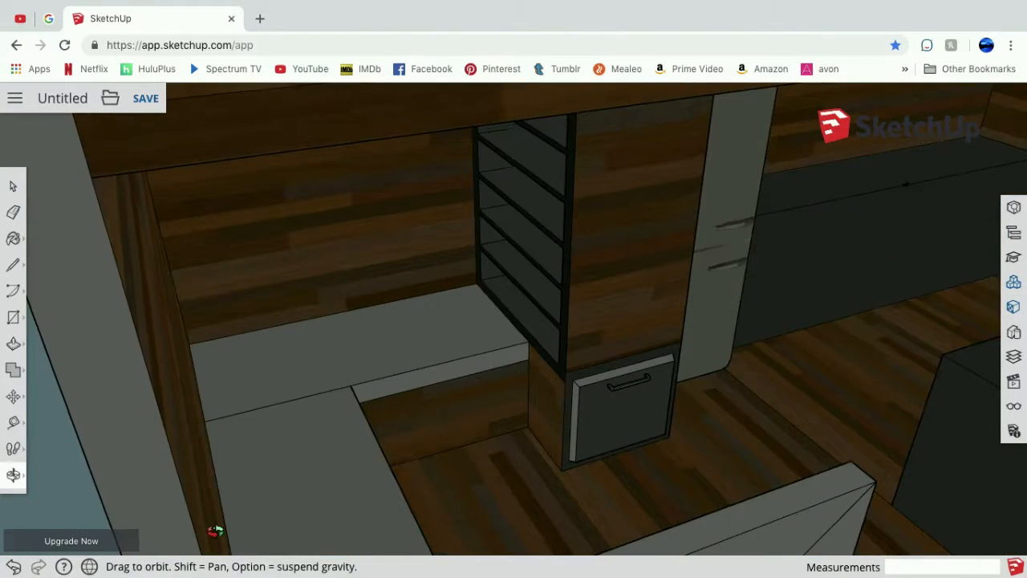
View the refrigerator and the long dark cabinet beside it, looking up to the underside of the loft above.
left_click(13, 474)
left_click(70, 448)
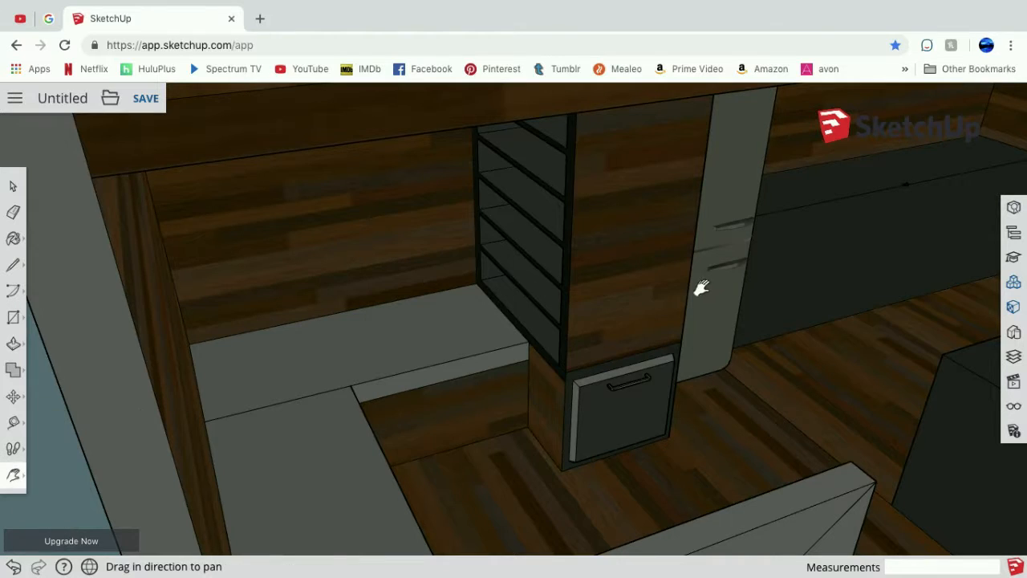
left_click_drag(702, 289, 309, 351)
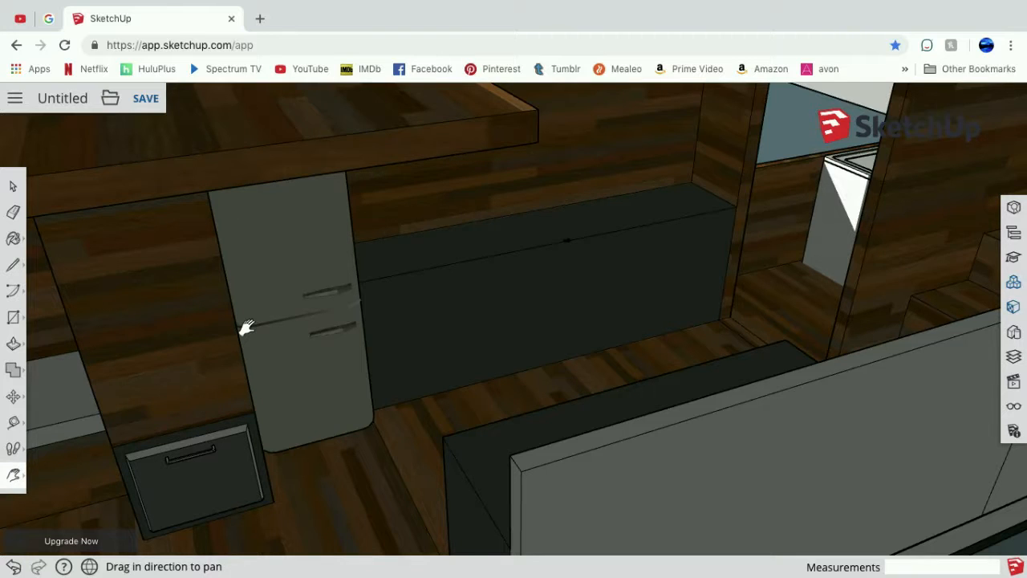
left_click(28, 481)
left_click(47, 419)
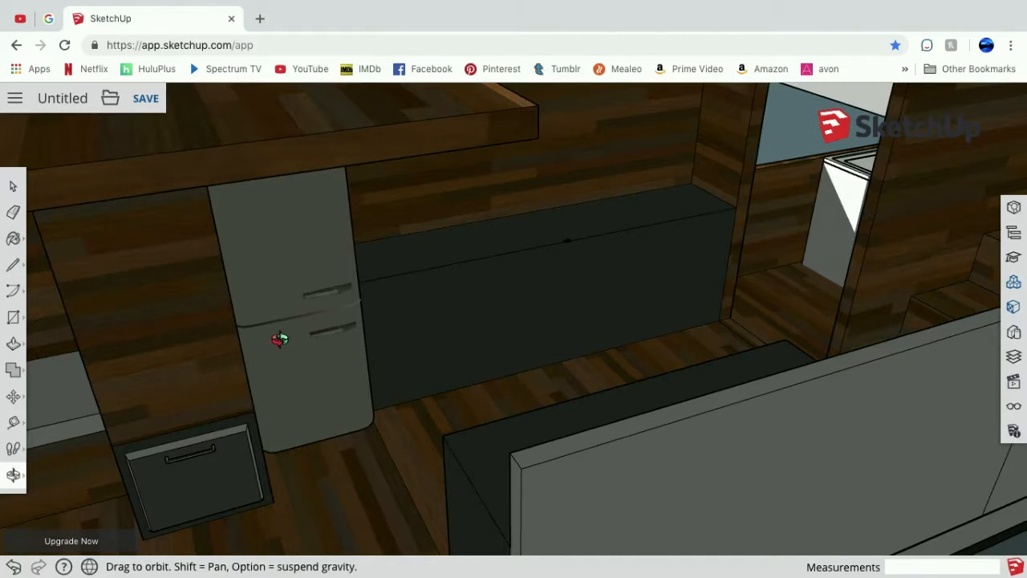
left_click_drag(278, 340, 269, 305)
left_click(13, 475)
left_click(71, 448)
left_click_drag(351, 200, 298, 326)
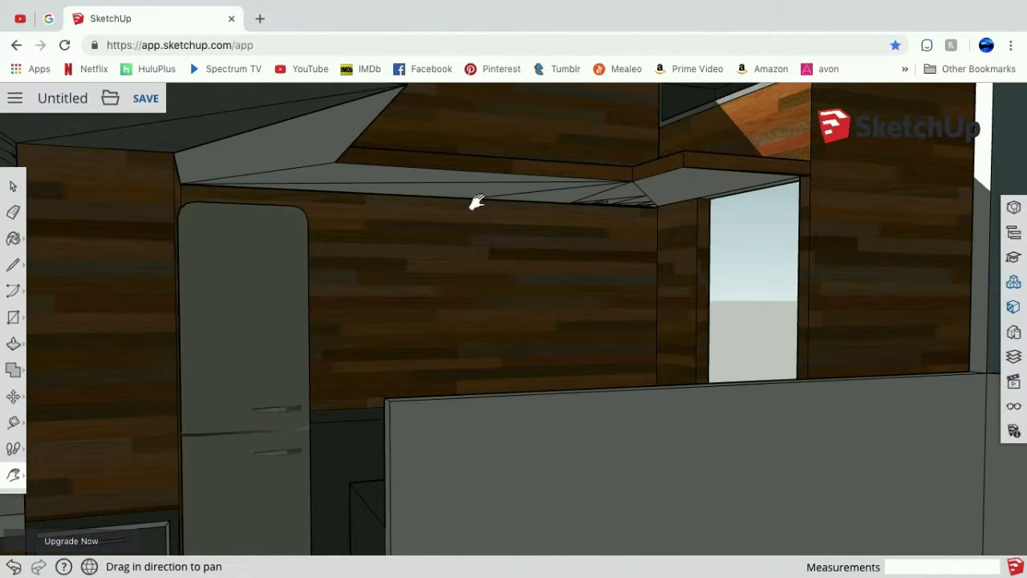
Examine the dark cabinet, the wood wall behind it and the loft ledge between the refrigerator and the doorway.
left_click(12, 484)
left_click(42, 428)
left_click_drag(362, 415, 365, 446)
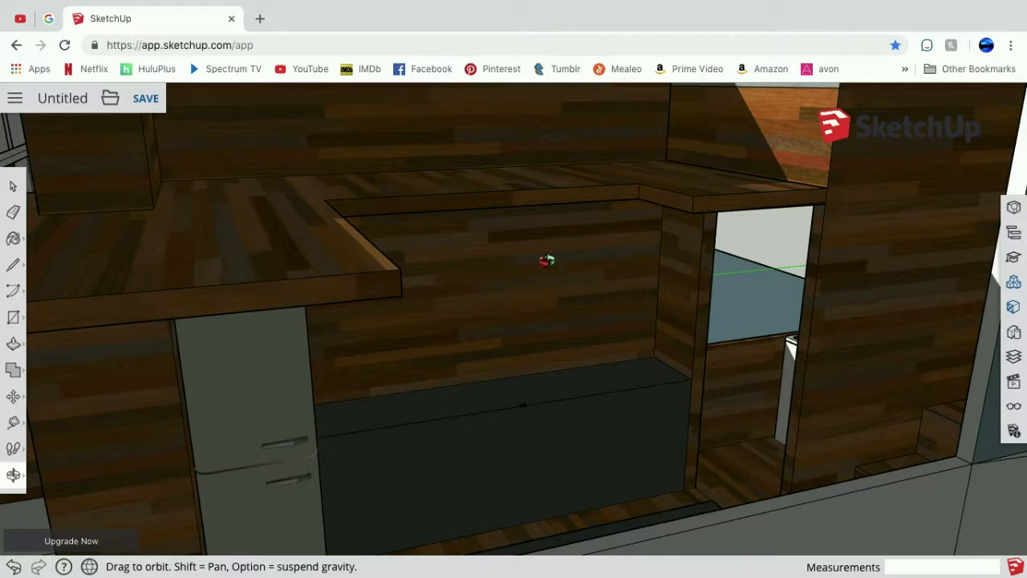
left_click_drag(543, 339, 429, 360)
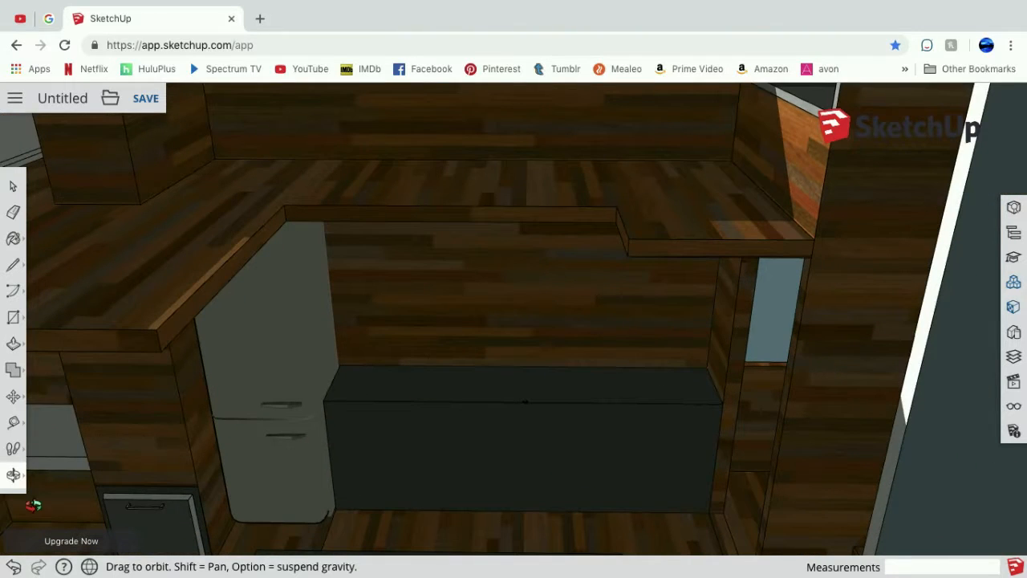
left_click(13, 475)
left_click(70, 443)
left_click_drag(326, 461, 321, 377)
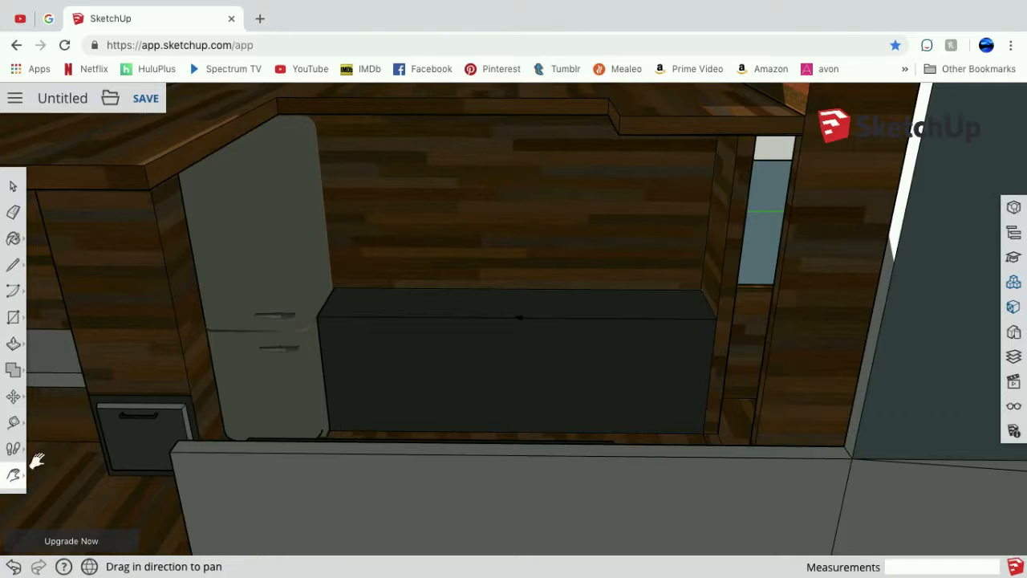
left_click(13, 475)
left_click(50, 415)
left_click_drag(297, 436, 333, 427)
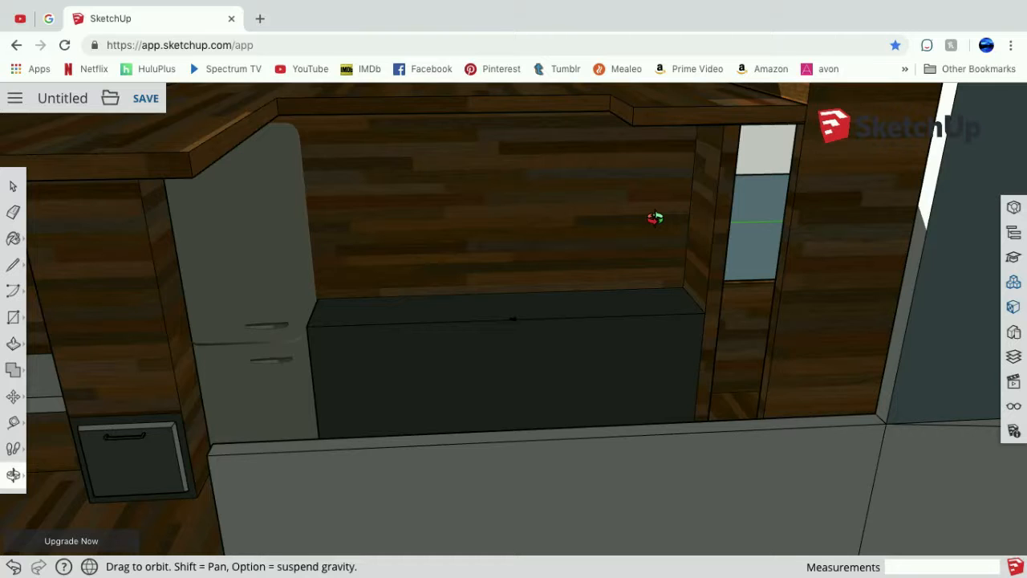
View the bench, dishwasher, refrigerator and dark cabinet together from over the outer wall.
left_click(16, 481)
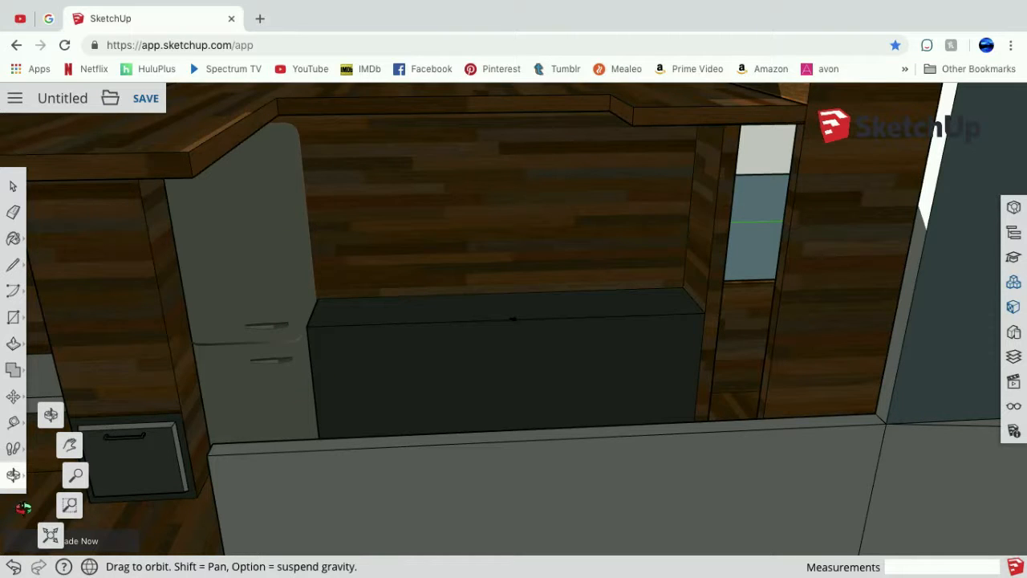
left_click(70, 447)
left_click_drag(87, 431, 350, 383)
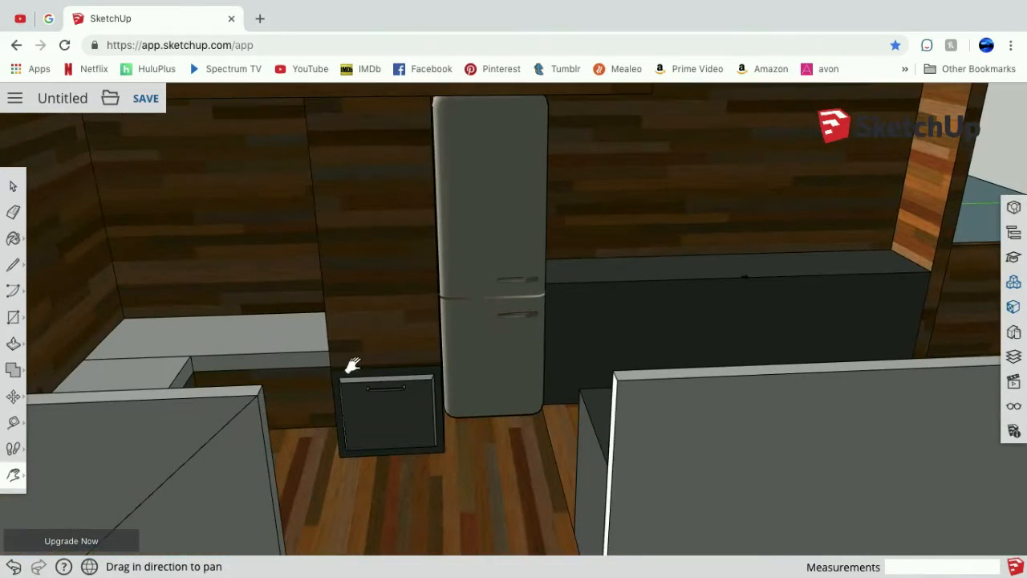
left_click(14, 475)
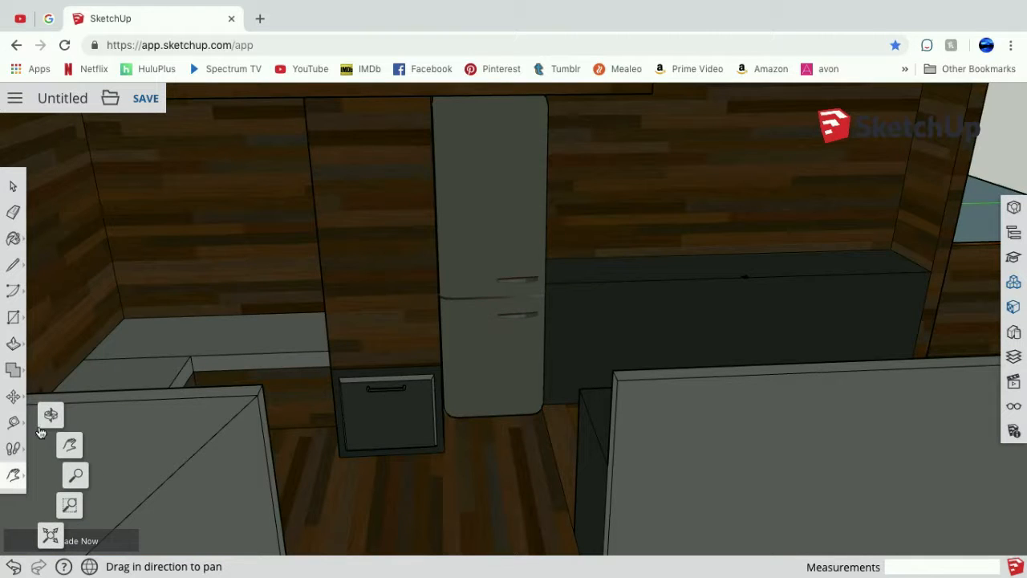
left_click(50, 415)
left_click_drag(337, 392, 129, 406)
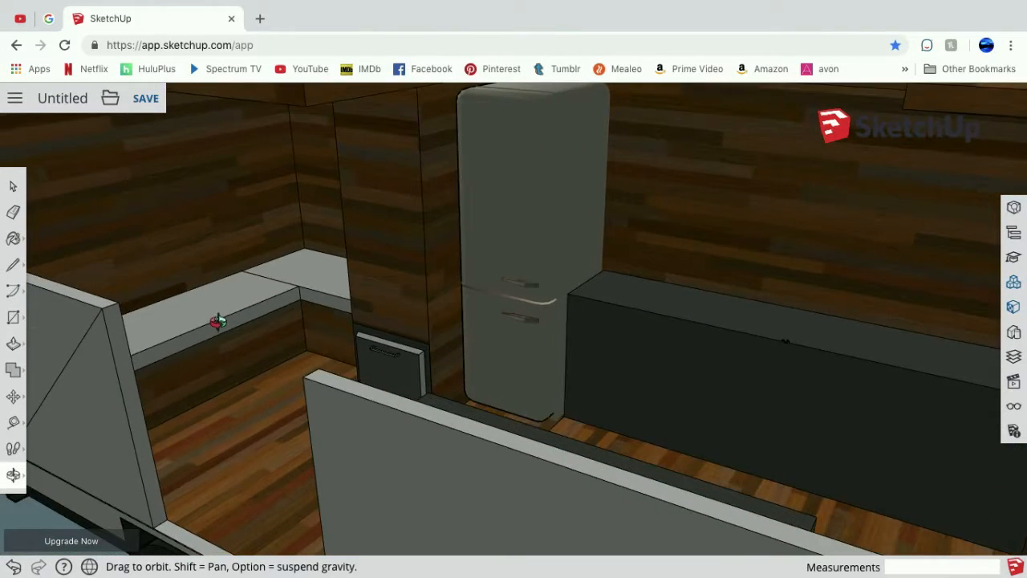
Inspect the bench corner and the dishwasher up close, including the dishwasher from its side.
scroll(219, 321, "up", 3)
left_click_drag(336, 369, 351, 396)
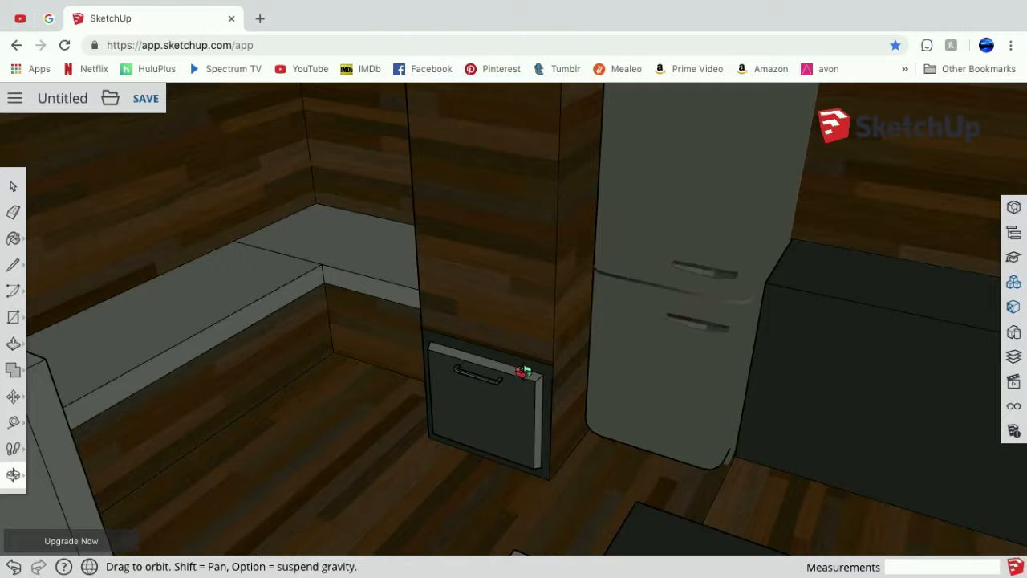
left_click(14, 474)
left_click_drag(248, 414, 304, 365)
left_click(13, 475)
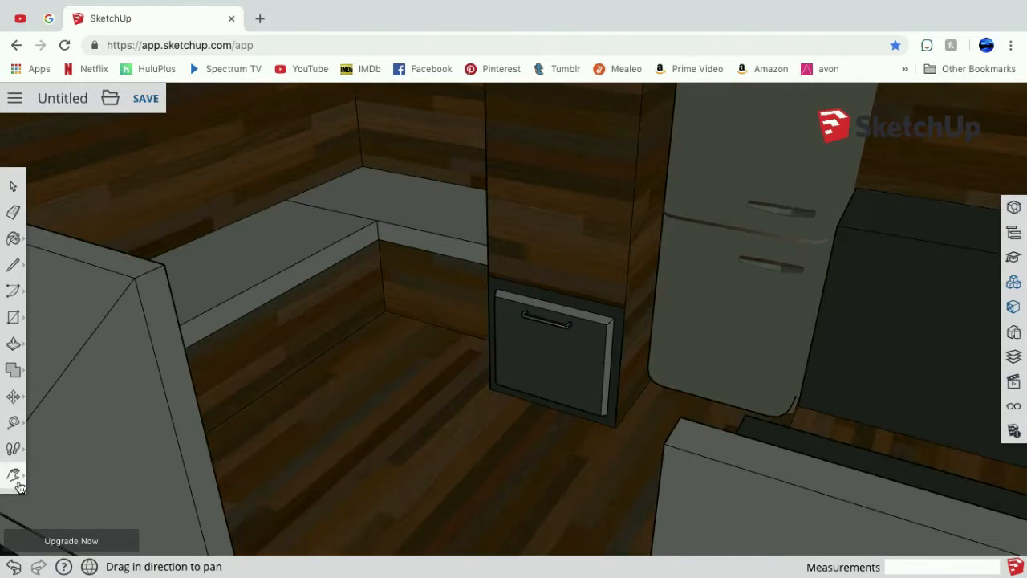
left_click(50, 415)
left_click_drag(288, 381, 188, 390)
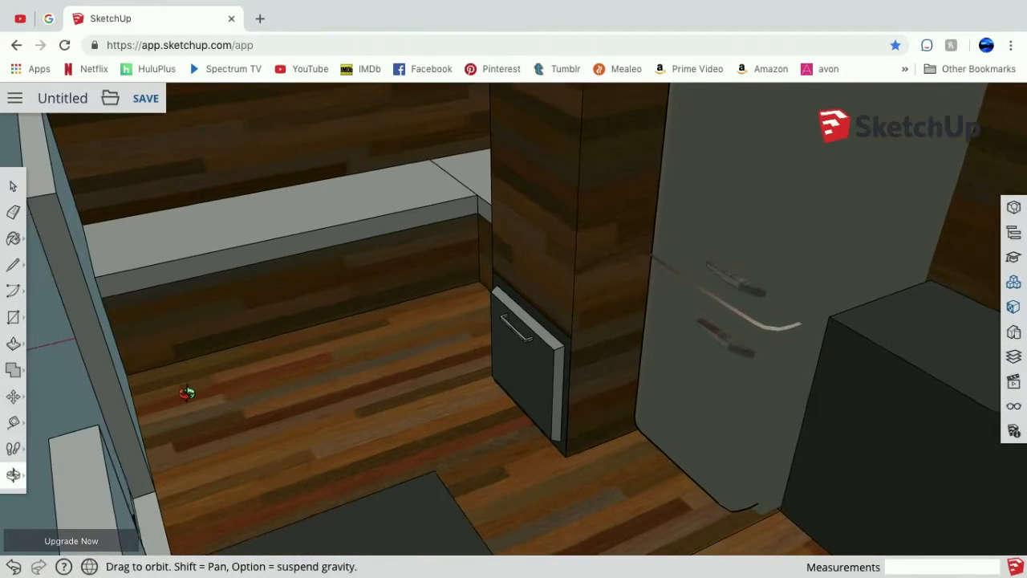
Draw two 1' 3 1/2" vertical lines on the wood panel under the long bench, at its middle and midway to its outer end.
left_click(13, 475)
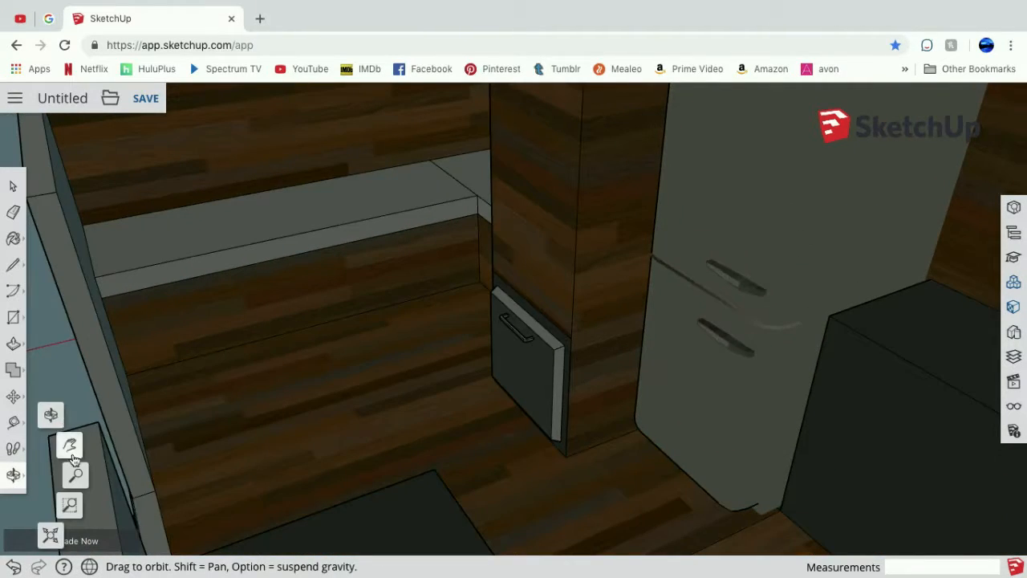
left_click(70, 444)
left_click_drag(232, 330, 411, 341)
scroll(343, 347, "up", 3)
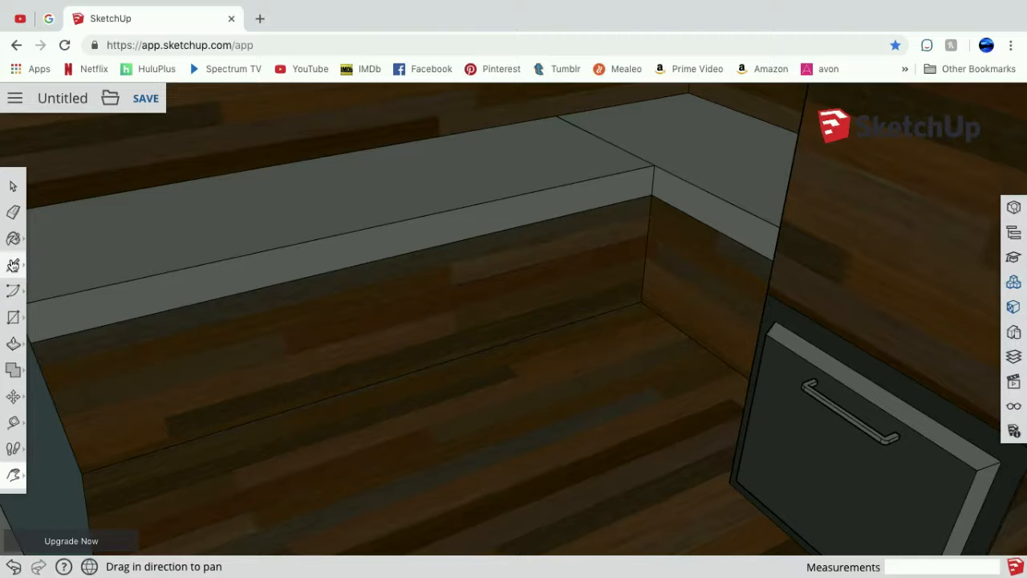
left_click(13, 268)
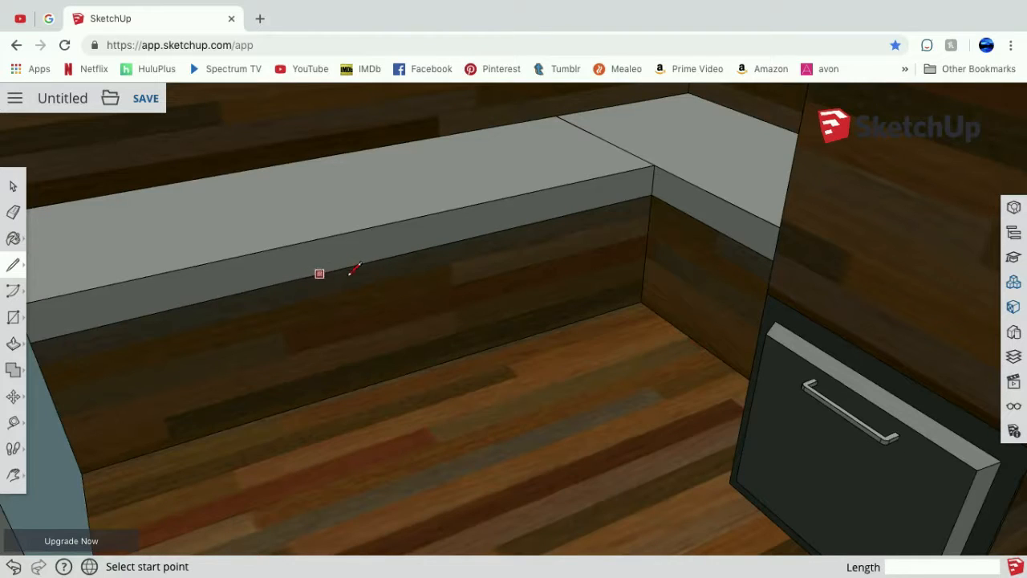
left_click(404, 374)
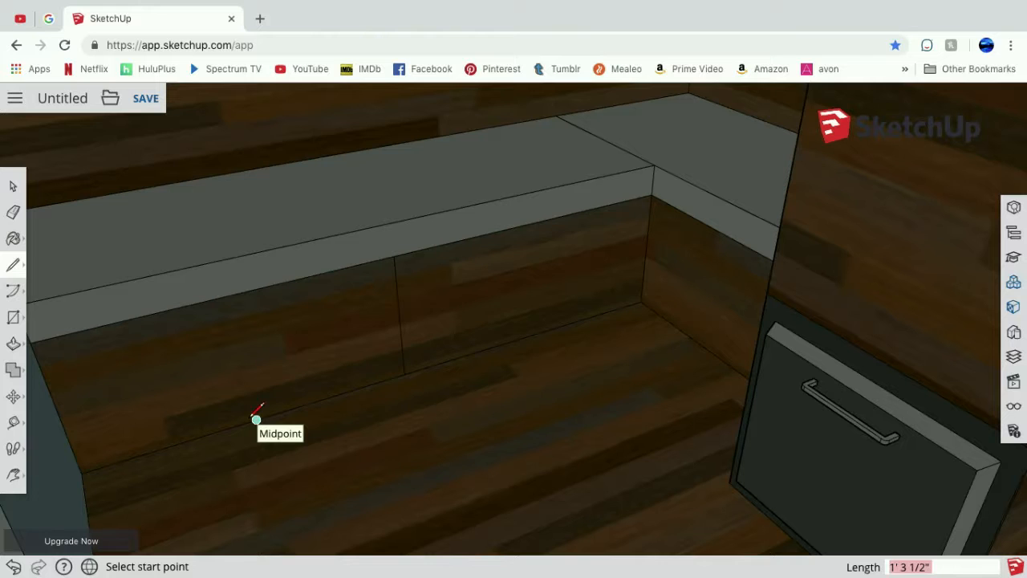
left_click(256, 419)
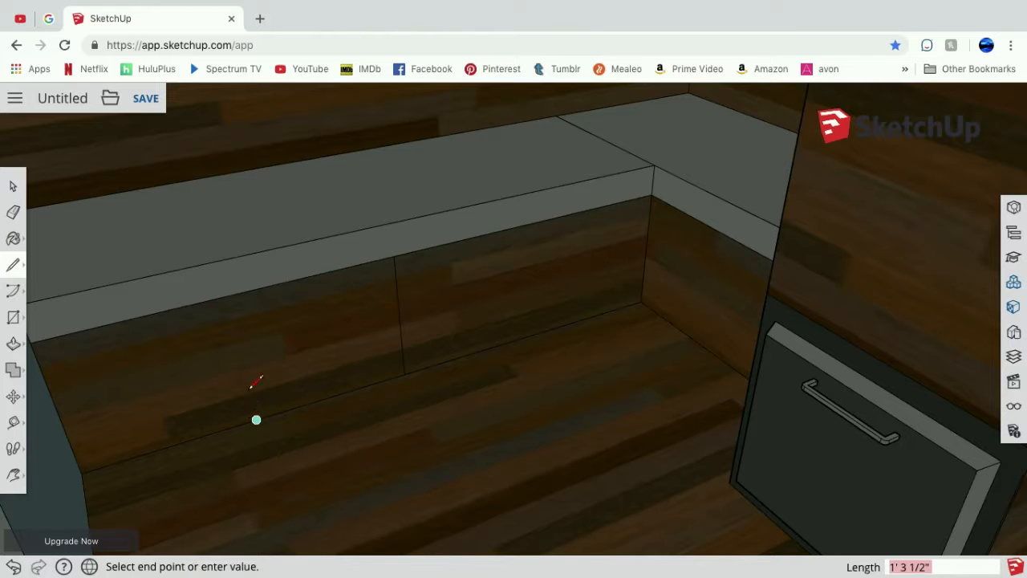
left_click(229, 295)
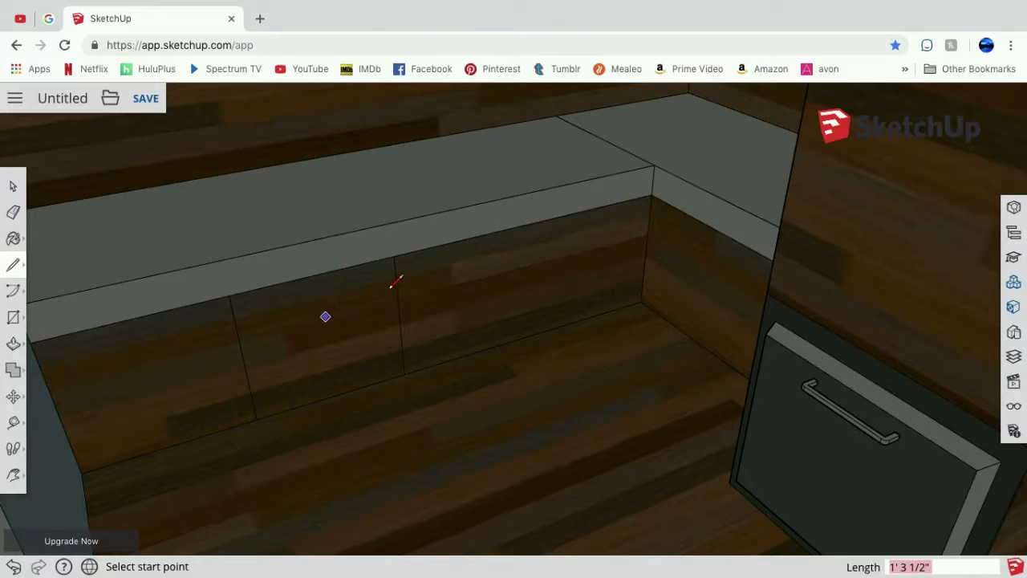
Add three 1' 3 1/2" vertical lines toward the bench panel's outer end, each at the midpoint of the remaining section.
left_click(135, 318)
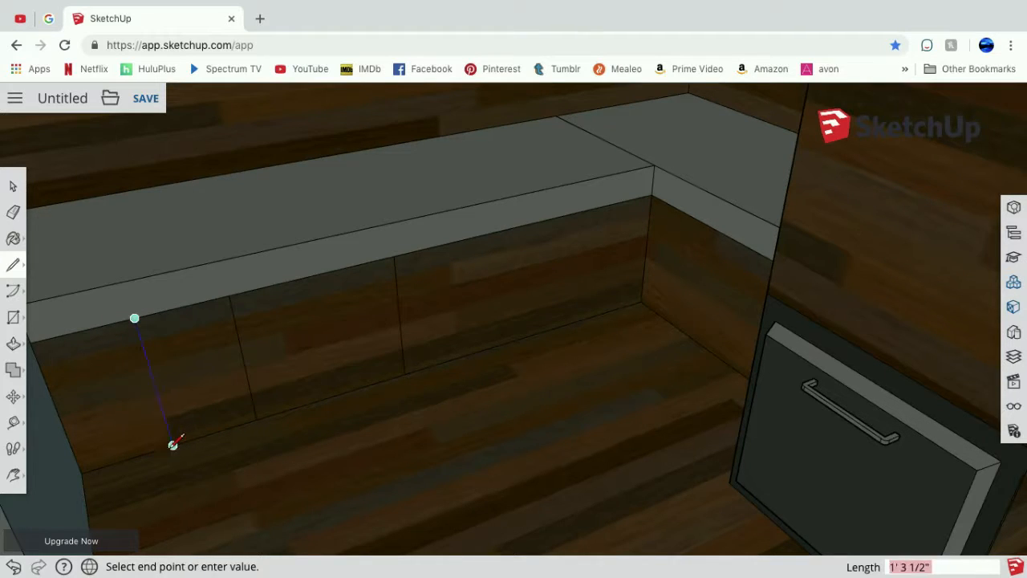
left_click(173, 446)
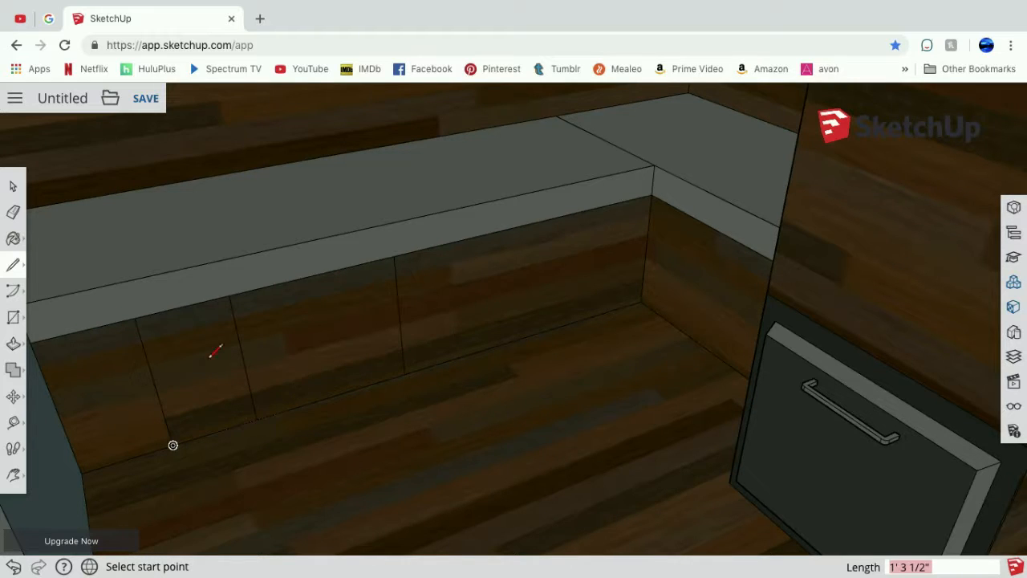
left_click(84, 330)
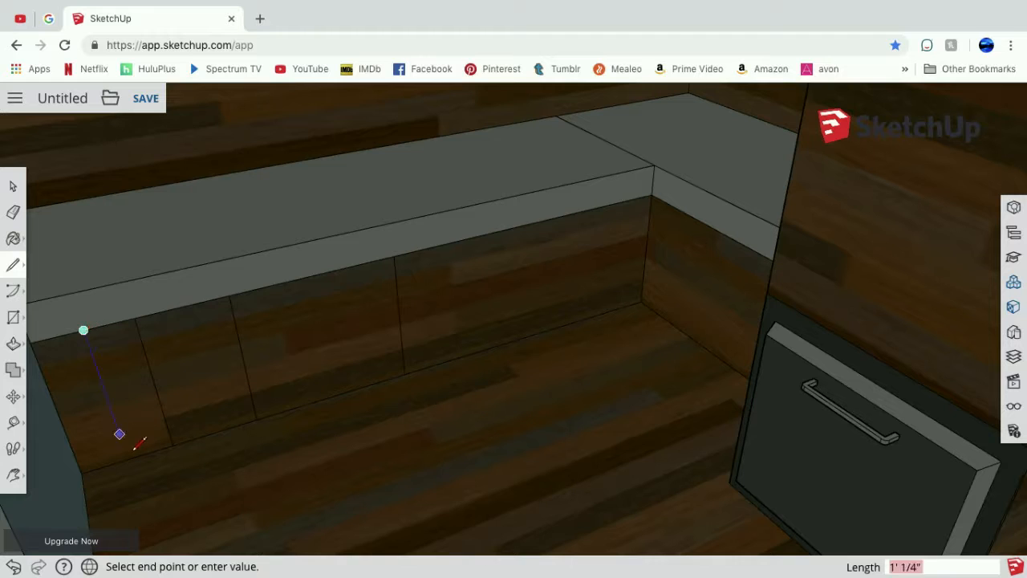
key("Escape")
left_click(57, 336)
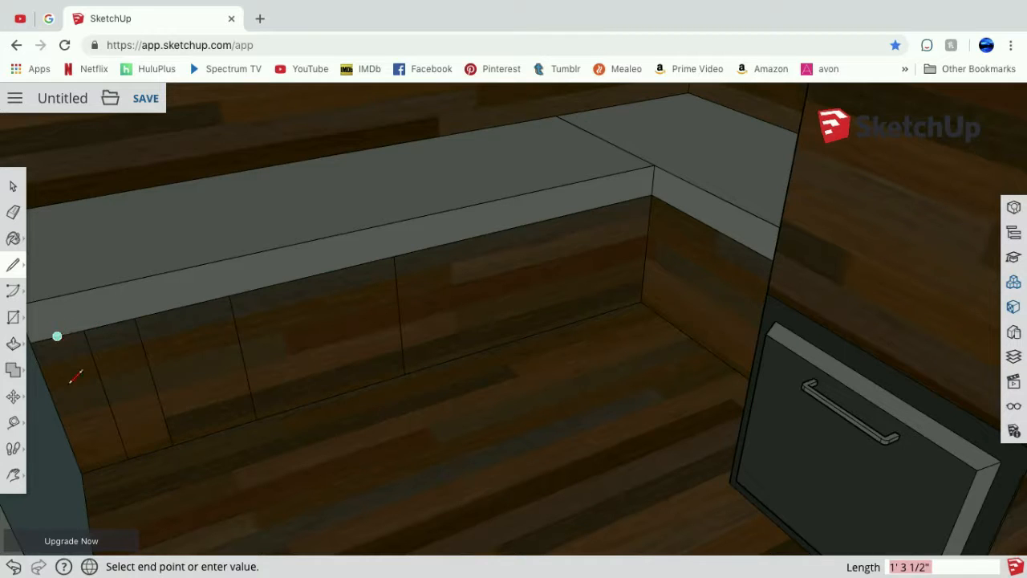
left_click(105, 467)
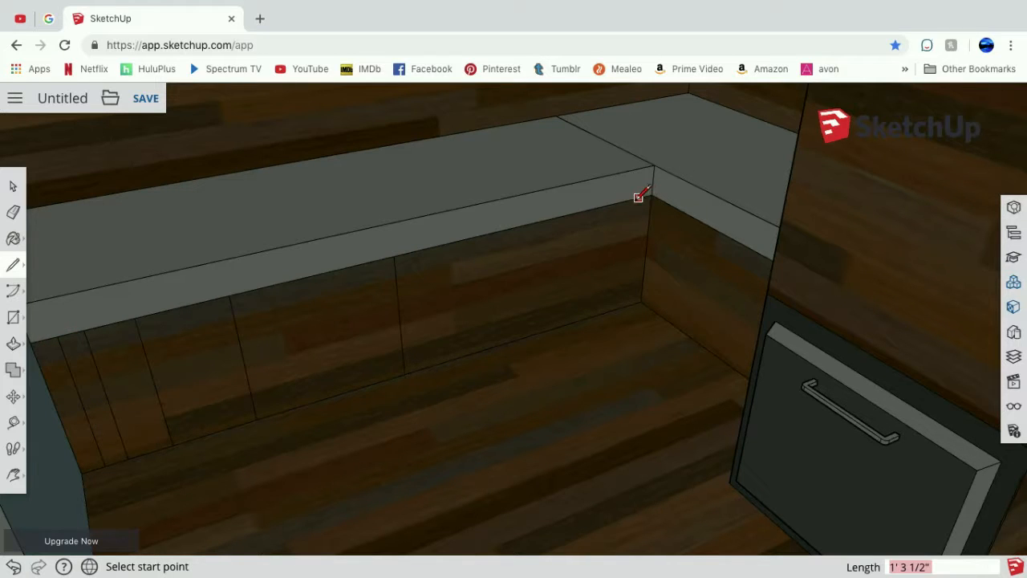
Add four 1' 3 1/2" vertical lines from the panel's middle toward the bench corner, each at the midpoint of the remaining section.
left_click(532, 222)
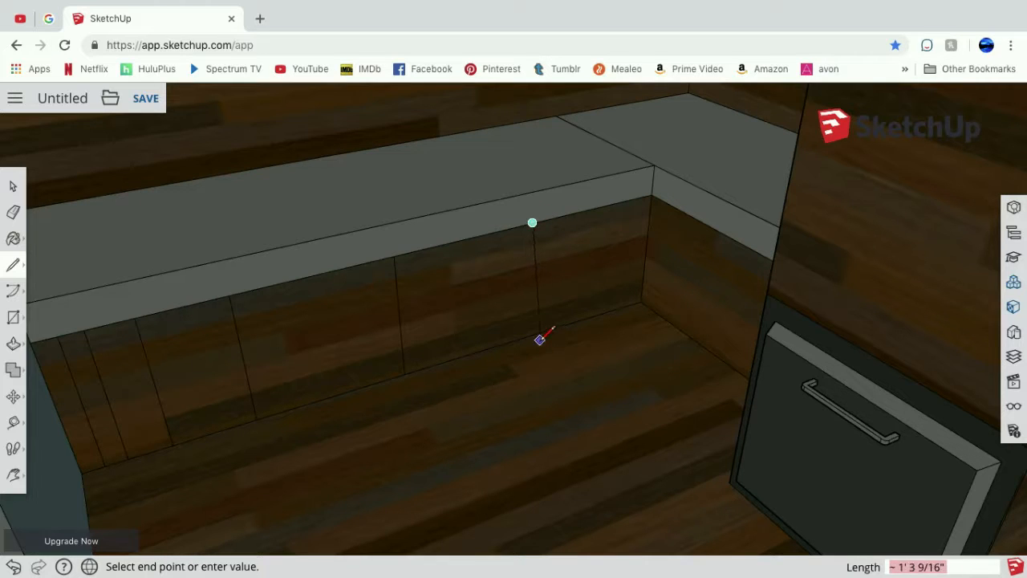
left_click(594, 209)
left_click(587, 317)
key("Escape")
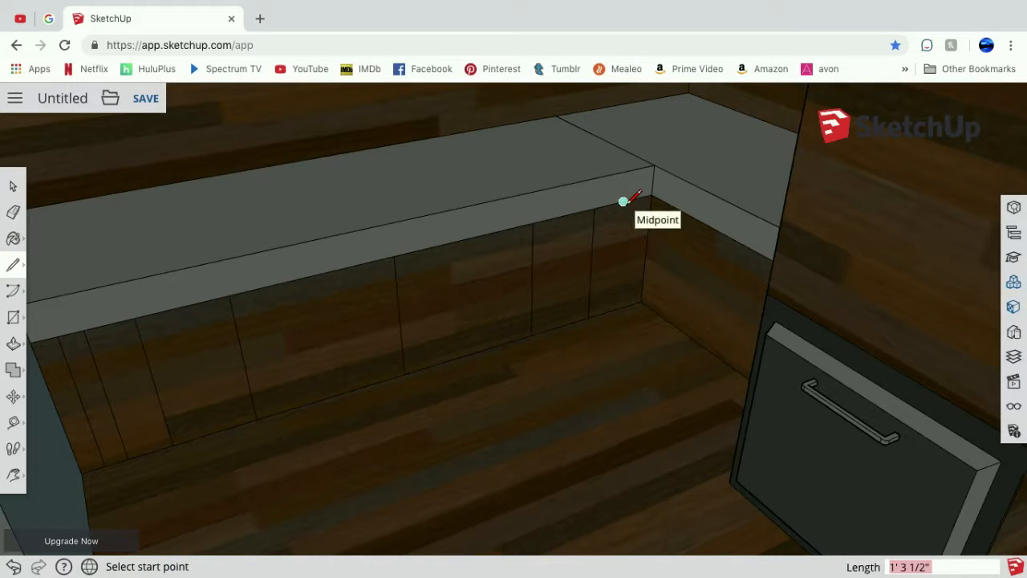
left_click(624, 201)
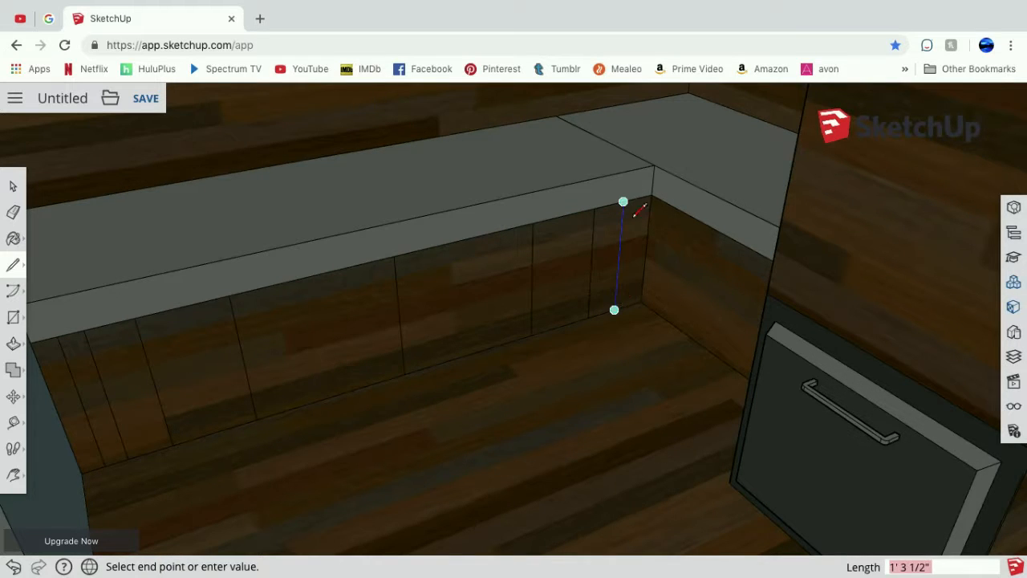
key("Return")
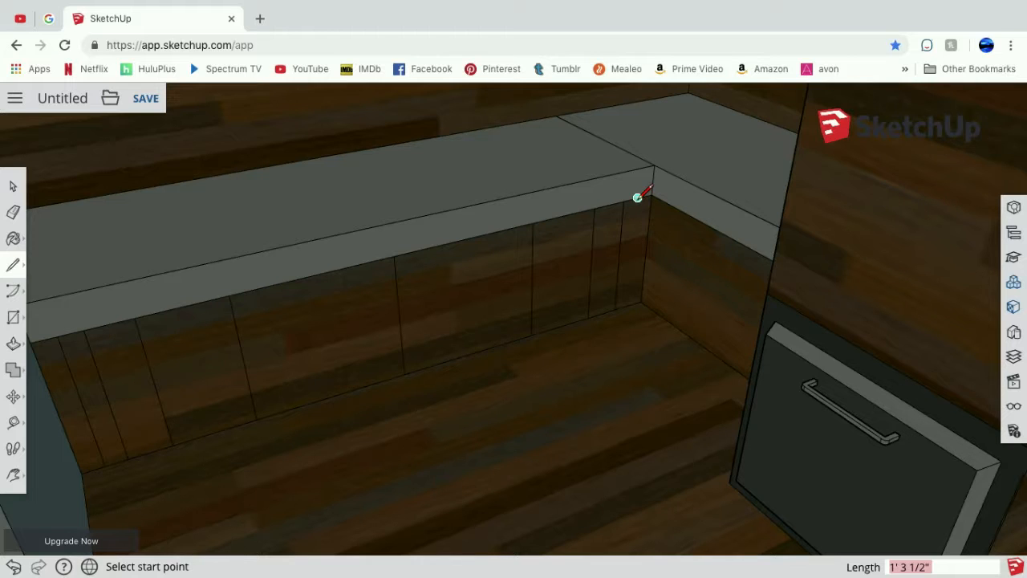
left_click(638, 197)
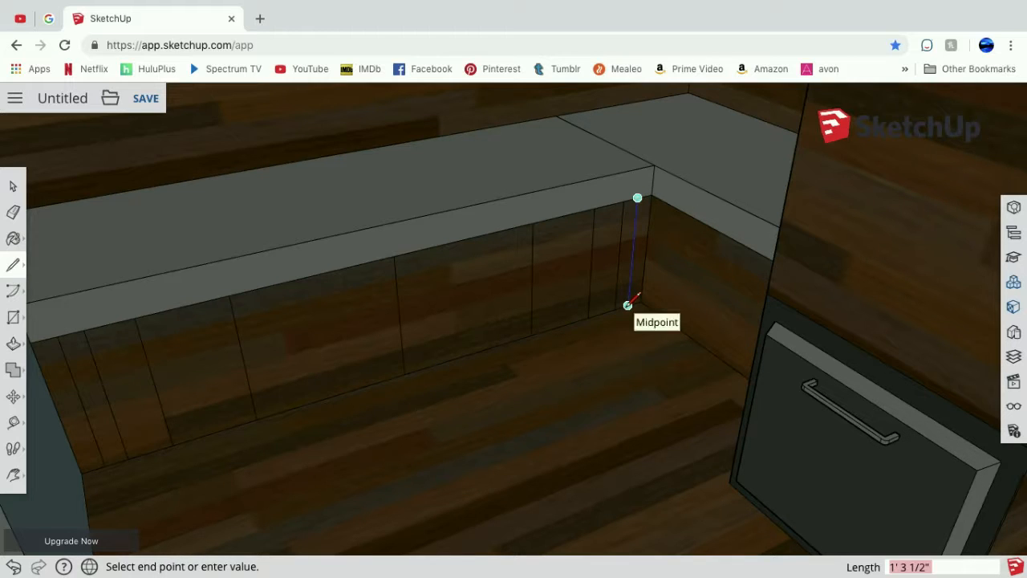
key("Return")
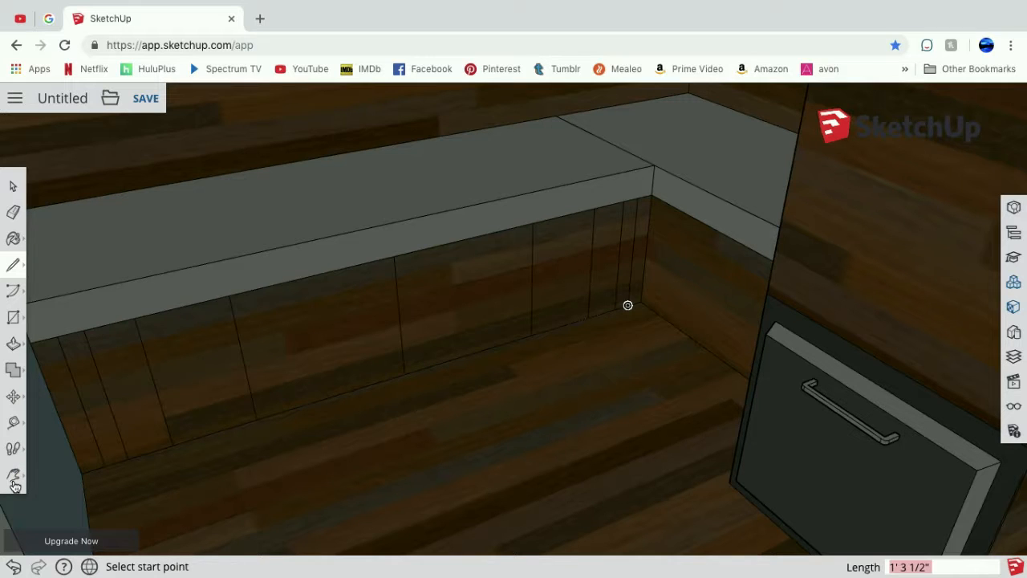
Copy the narrow strip nearest the bench corner and paste it against the outer side of the panel's middle line.
key("h")
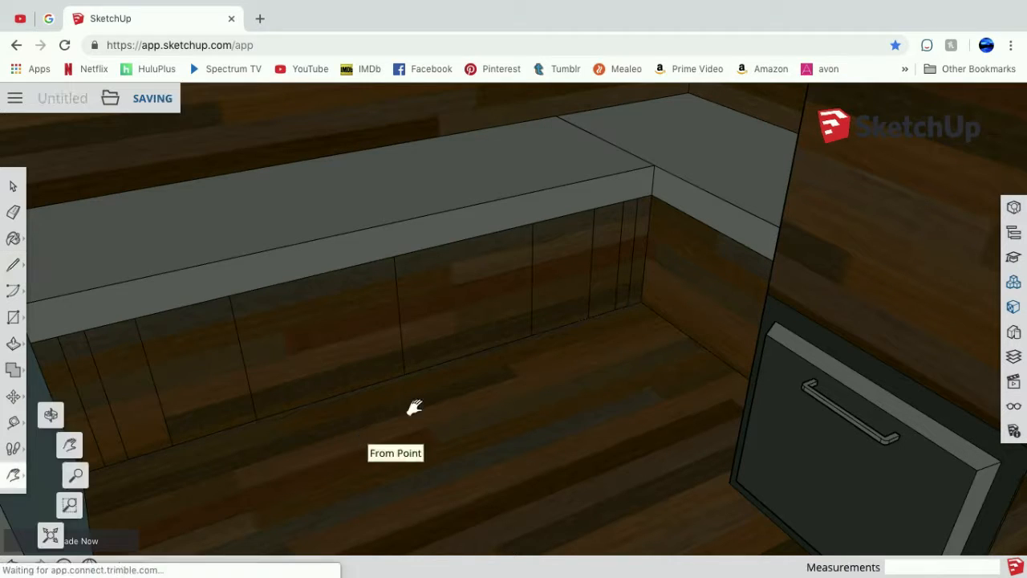
mouse_move(482, 406)
left_mouse_down()
mouse_move(466, 401)
mouse_move(476, 388)
left_mouse_up()
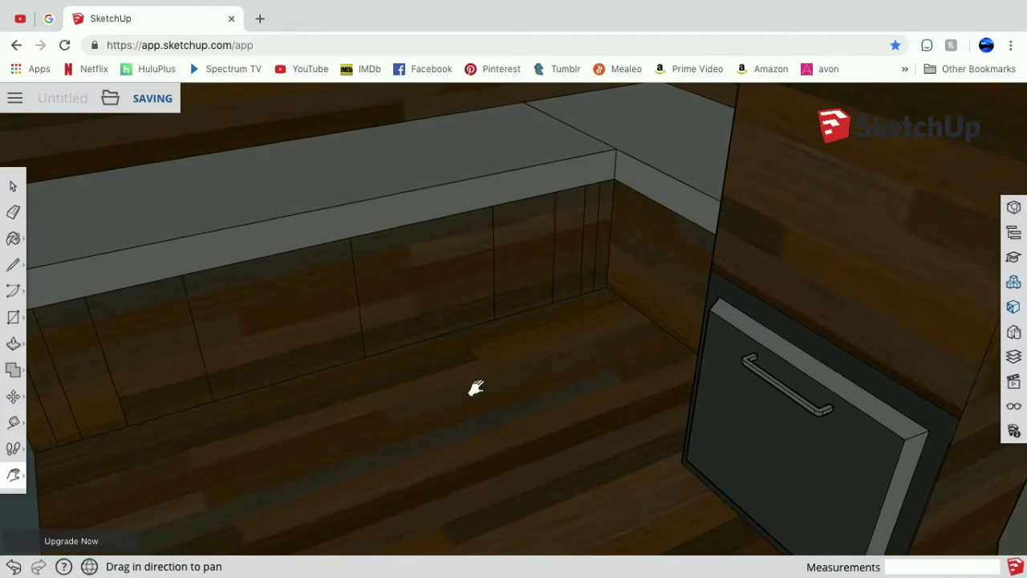
left_click(18, 478)
left_click(51, 415)
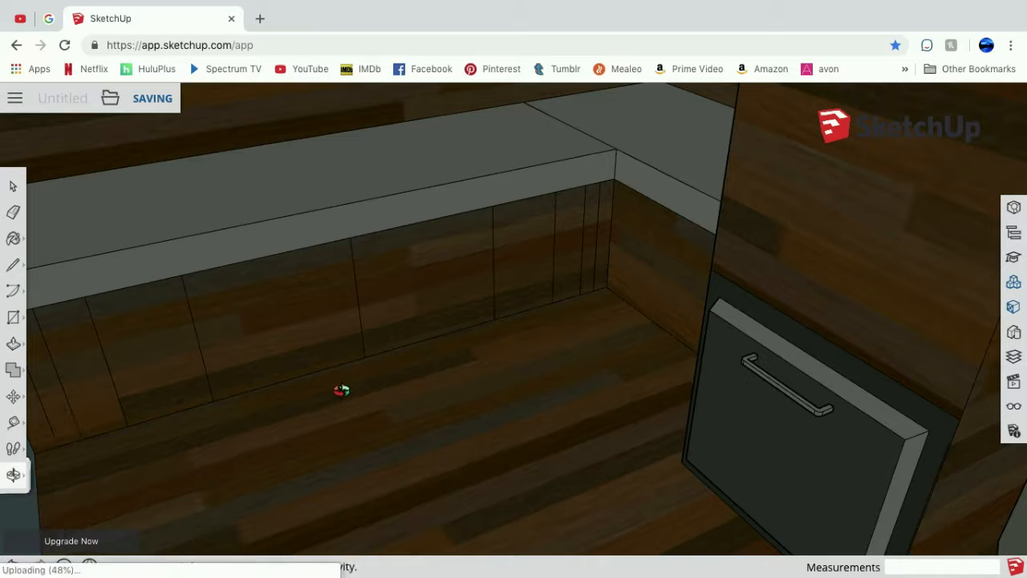
left_click_drag(307, 380, 271, 380)
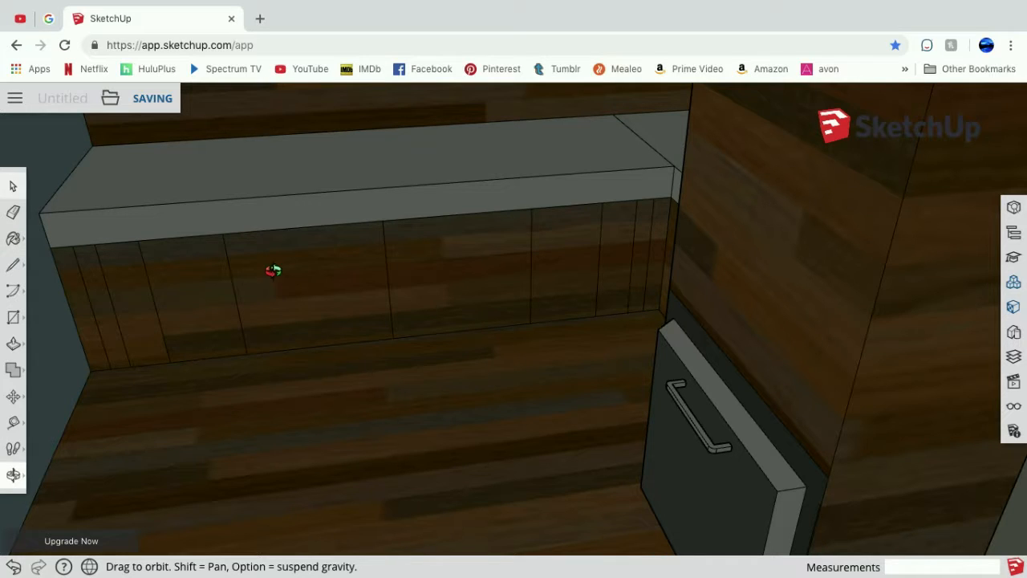
left_click(12, 188)
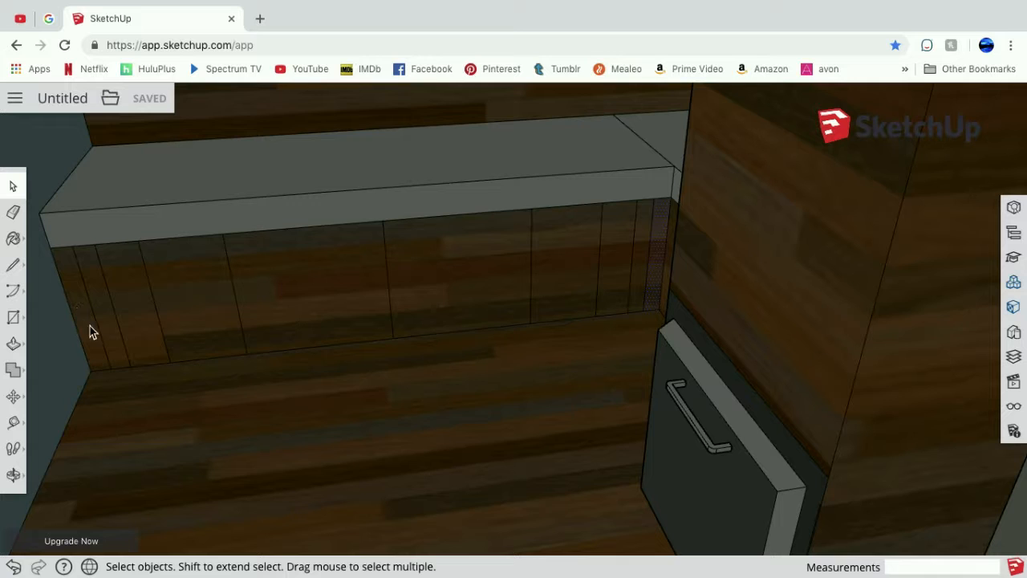
key("m")
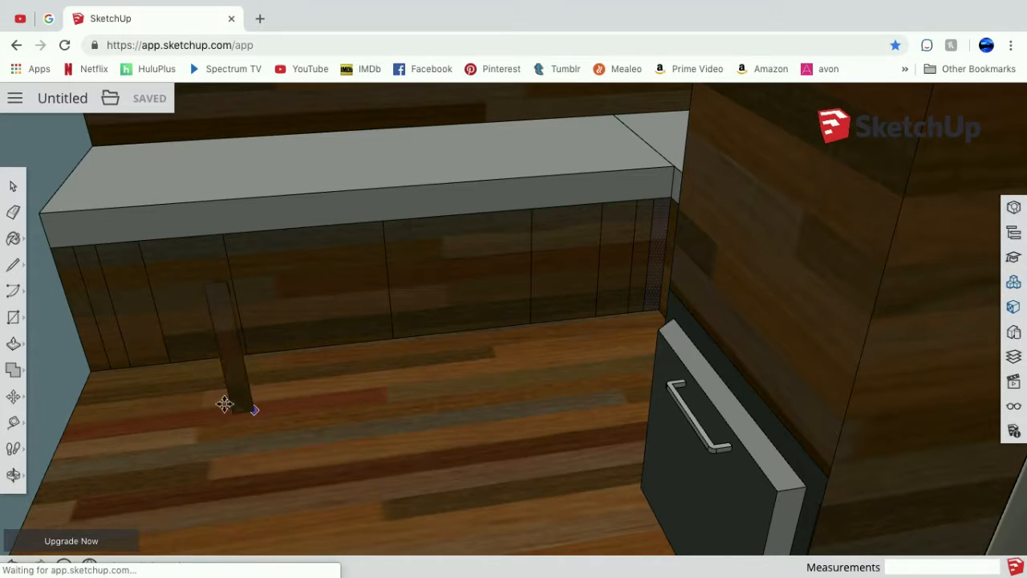
key("ctrl+v")
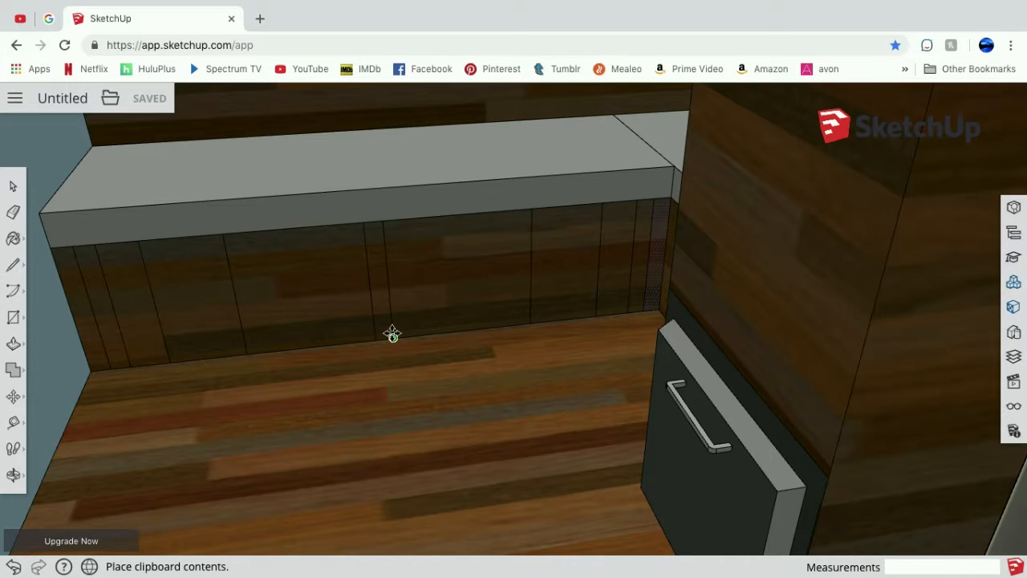
left_click(392, 334)
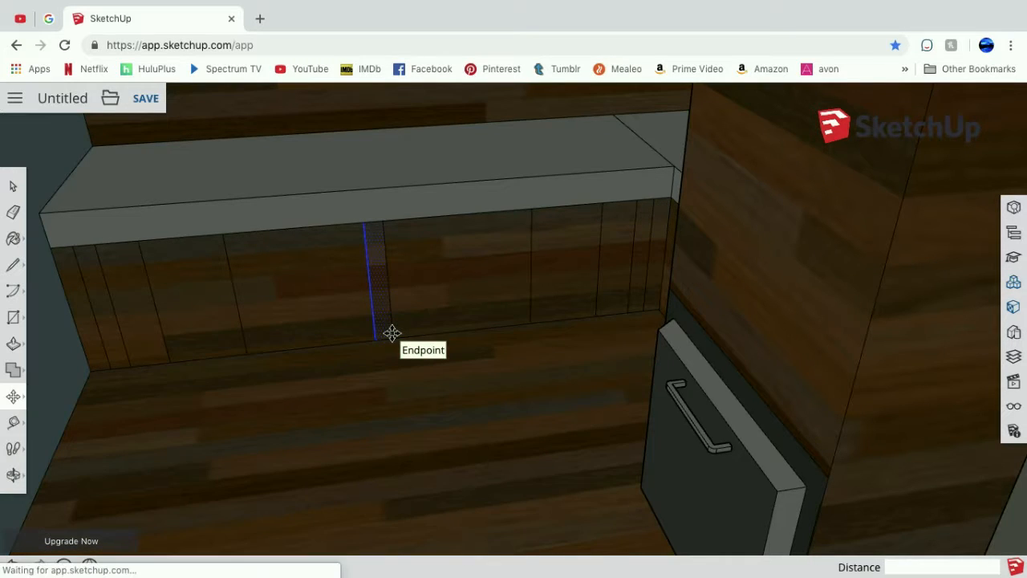
key("m")
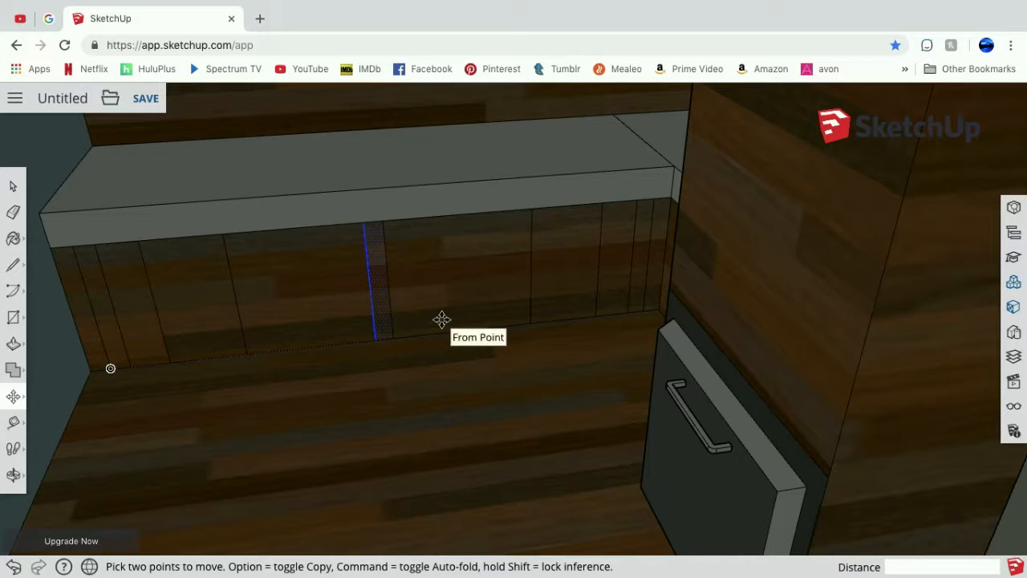
Paste a second copy of the narrow strip against the corner side of the panel's middle line.
key("space")
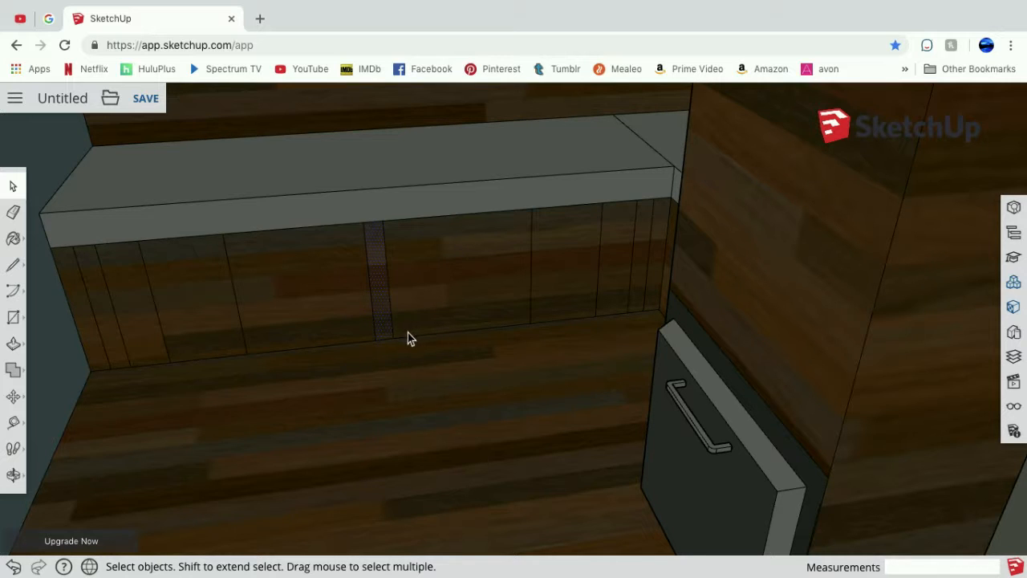
key("ctrl+v")
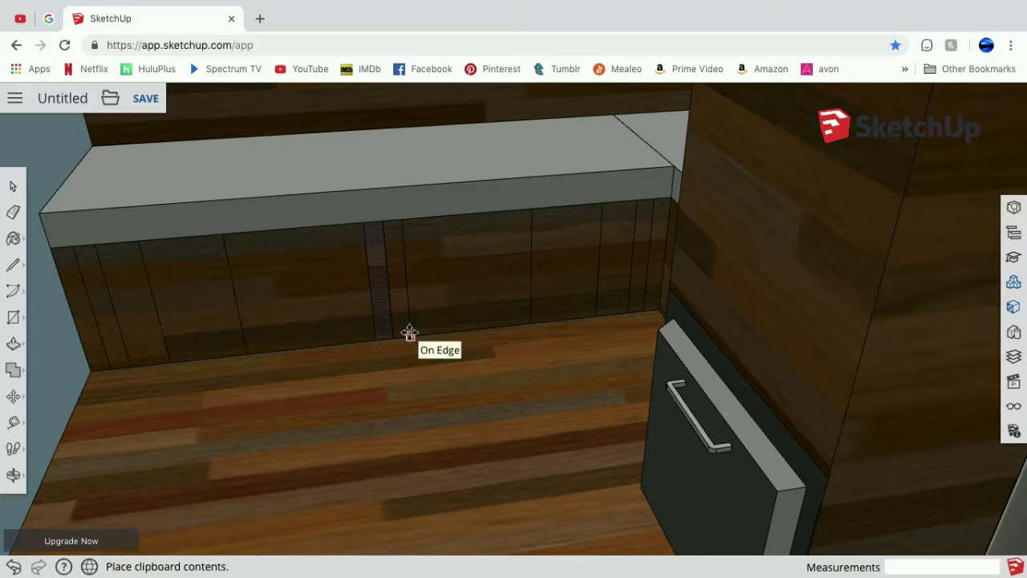
left_click(409, 332)
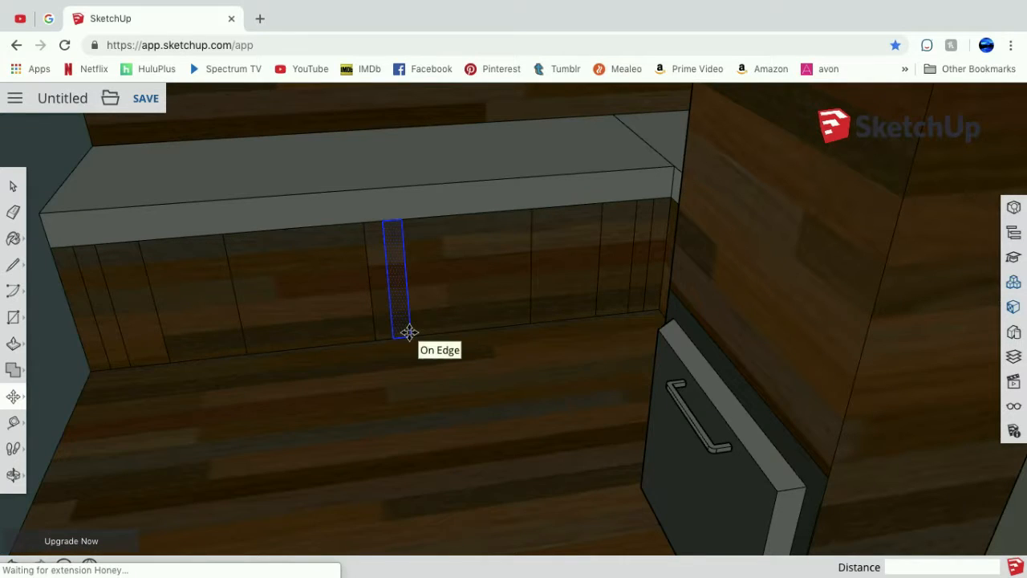
left_click(13, 185)
left_click(207, 123)
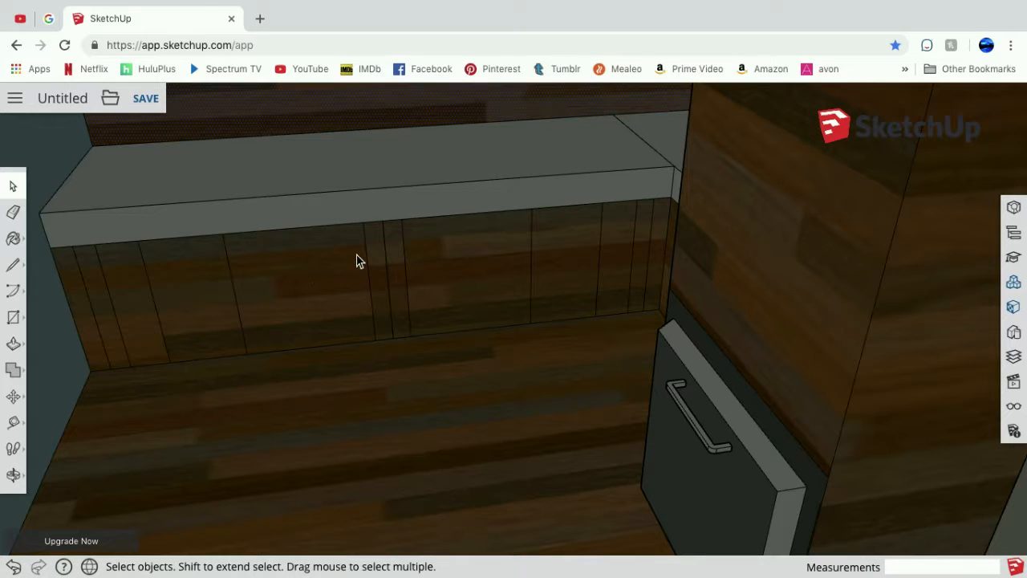
Erase the extra vertical lines on the bench panel, keeping the narrow end strips and the two strips at the middle.
left_click(12, 212)
left_click_drag(241, 314, 115, 305)
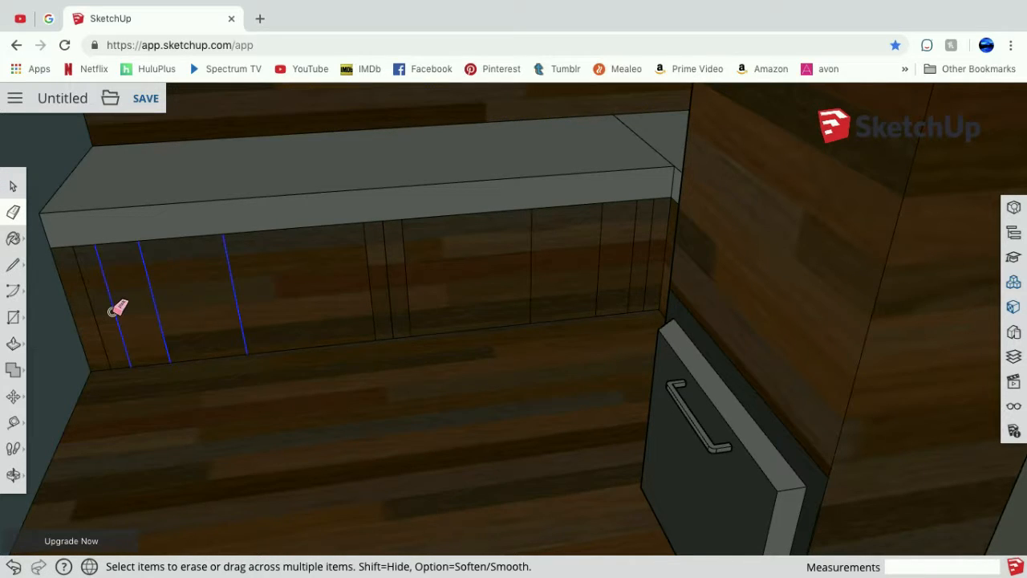
mouse_move(594, 272)
left_mouse_down()
mouse_move(642, 254)
mouse_move(533, 254)
left_mouse_up()
Draw a 1' 3 1/2" vertical line through the midpoint of each of the two strips beside the panel's middle line.
scroll(361, 281, "up", 3)
scroll(362, 280, "up", 2)
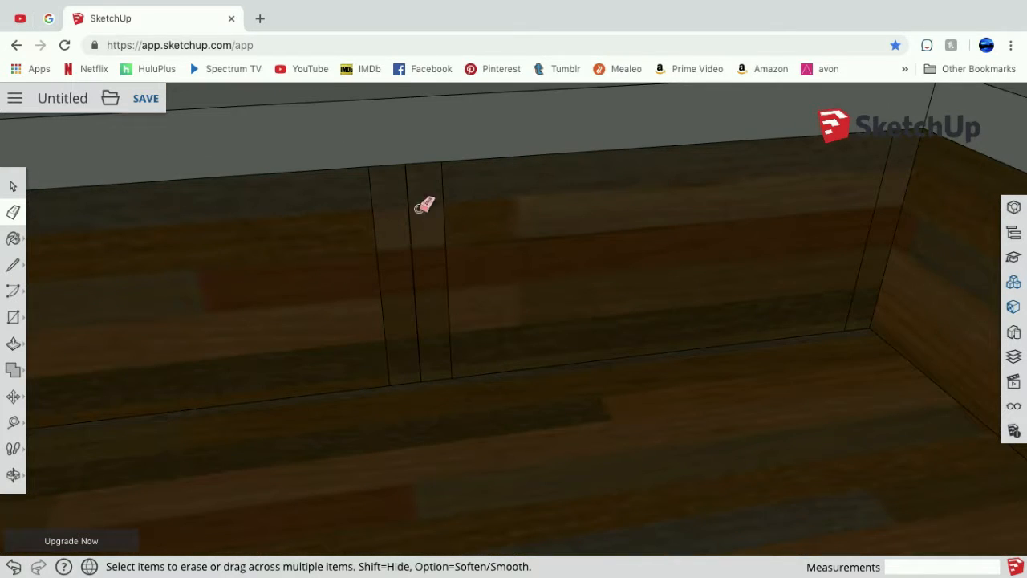
left_click(15, 269)
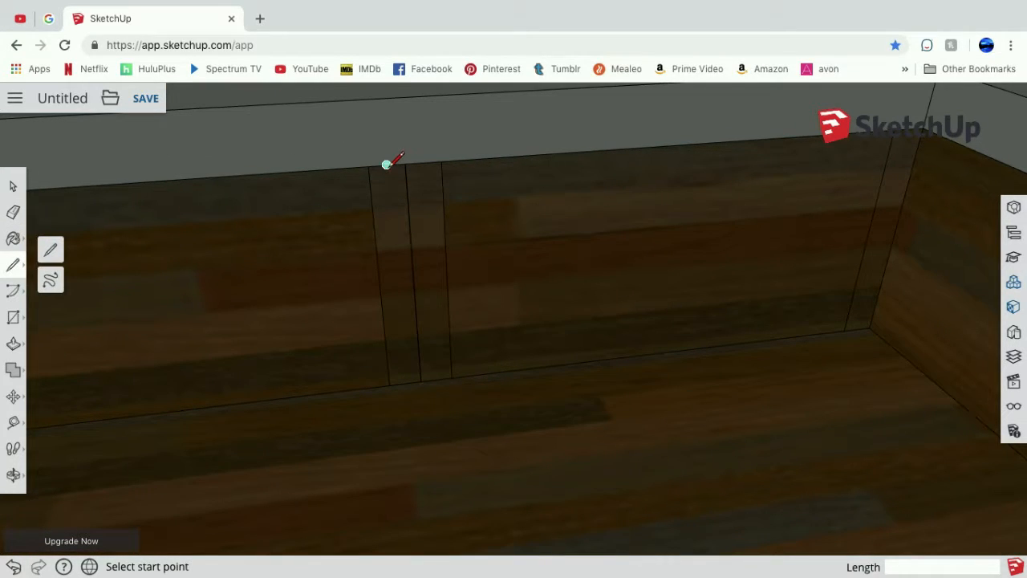
left_click(386, 164)
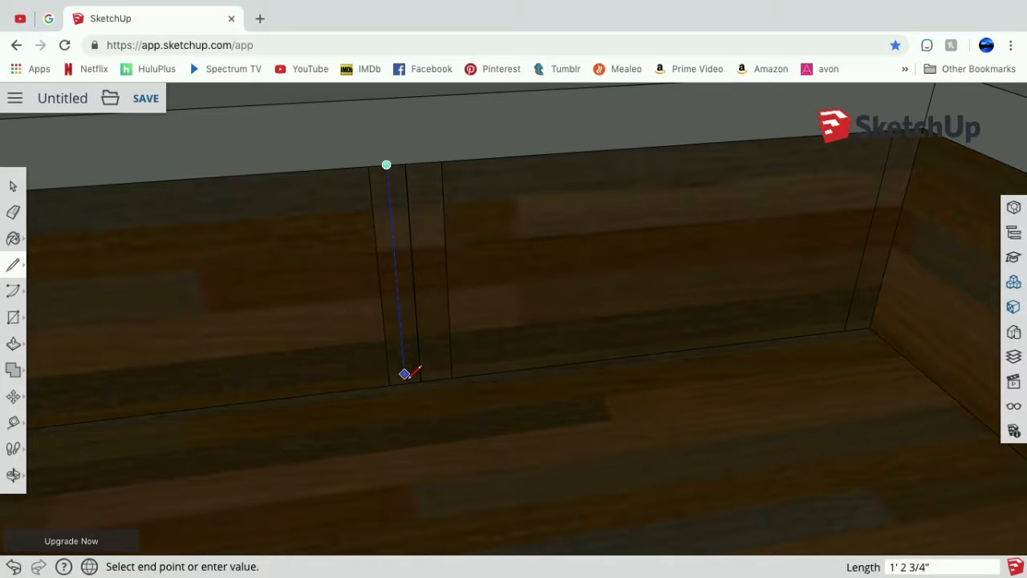
left_click(423, 162)
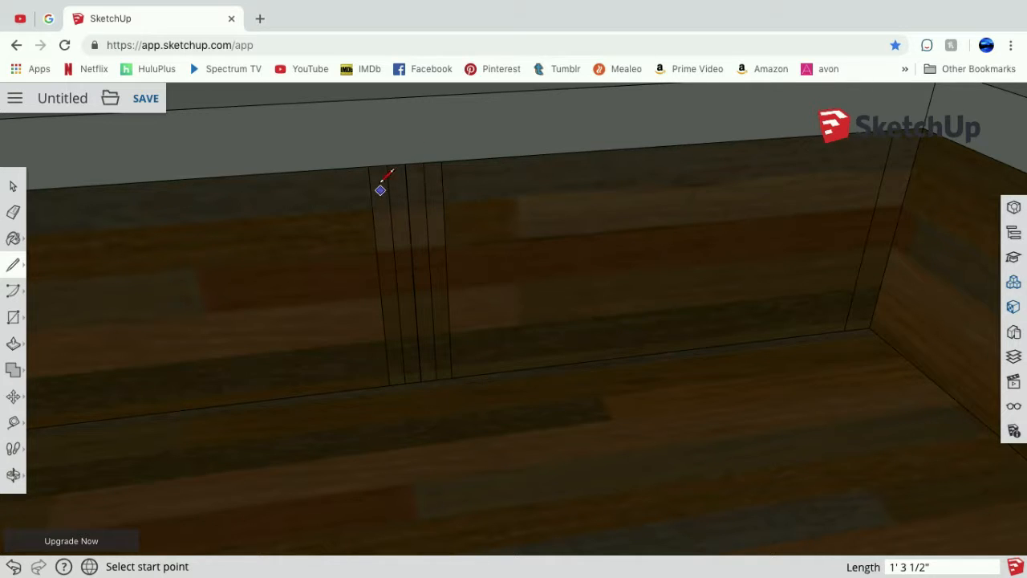
Erase the outer edges of the two middle strips and the line between them, leaving one centred narrow strip.
key("e")
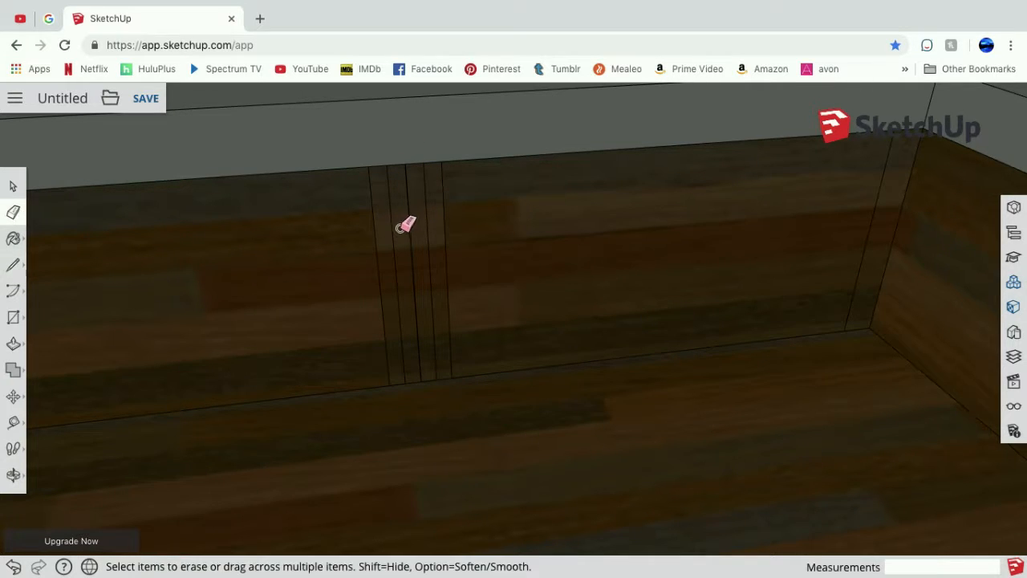
mouse_move(377, 230)
left_mouse_down()
mouse_move(357, 228)
mouse_move(457, 222)
left_mouse_up()
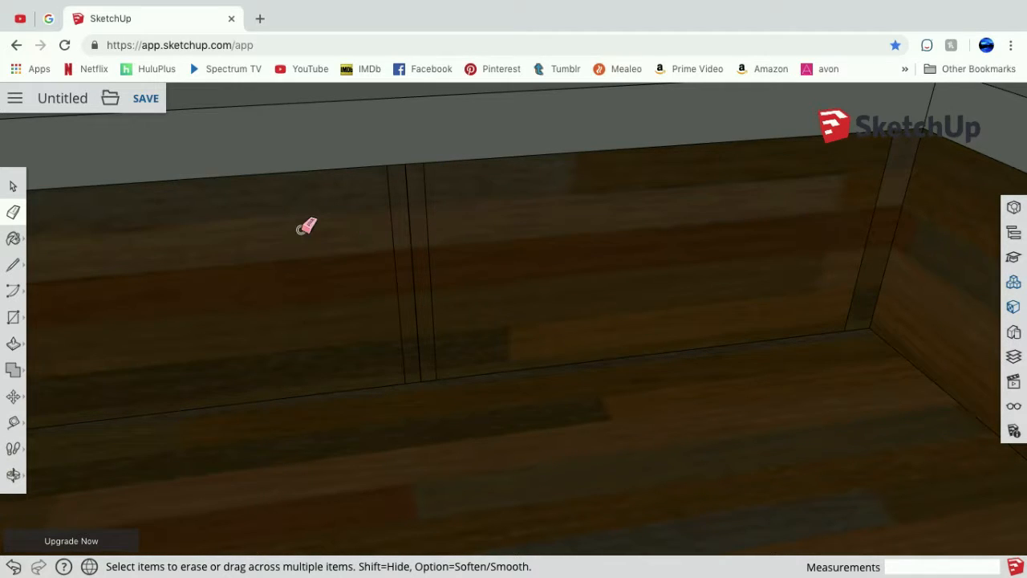
left_click_drag(410, 238, 411, 240)
scroll(374, 280, "down", 2)
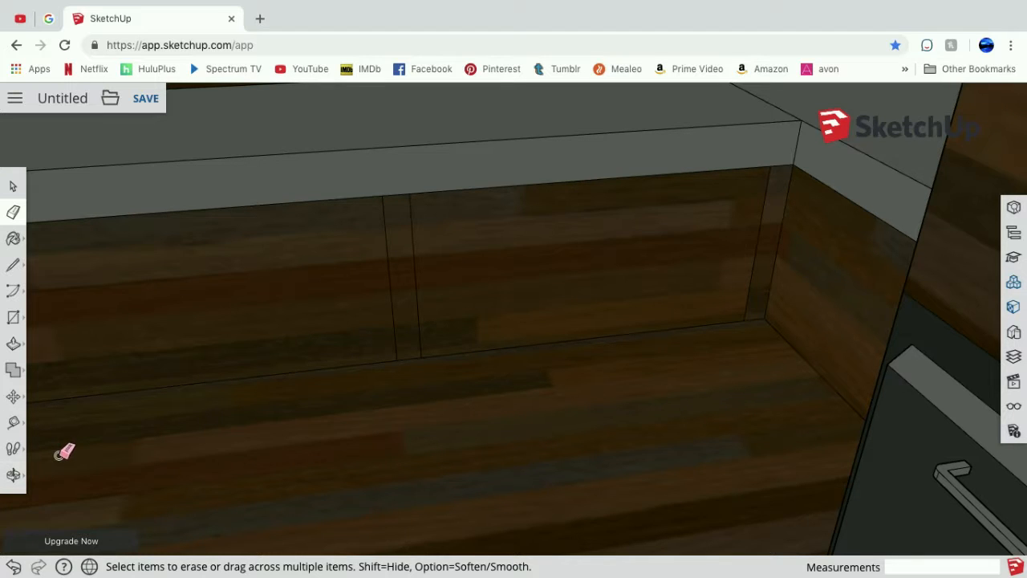
Draw a horizontal line about 2' 7 5/16" long across the outer panel section at its mid-height.
left_click(13, 265)
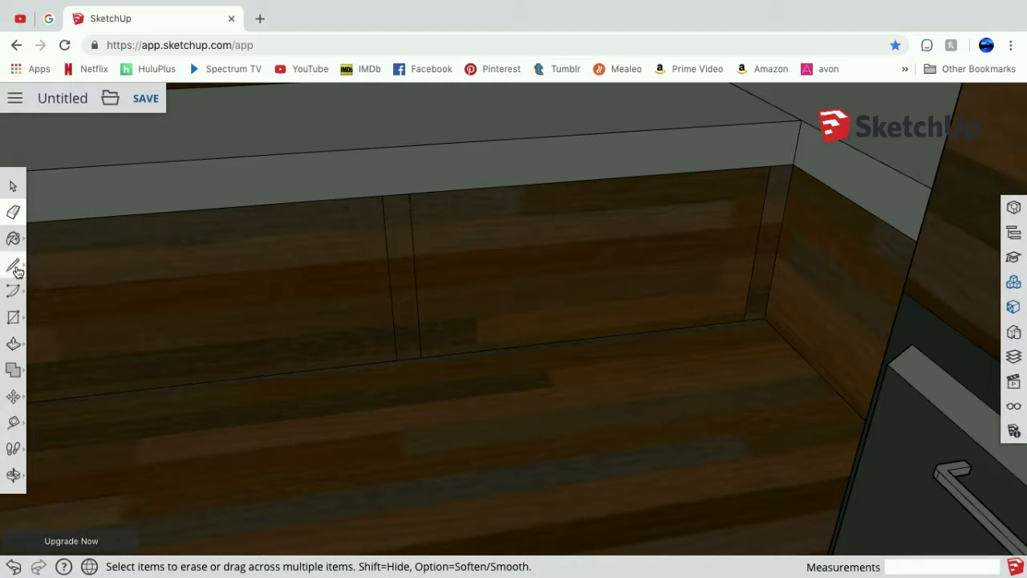
middle_click_drag(223, 333, 124, 335)
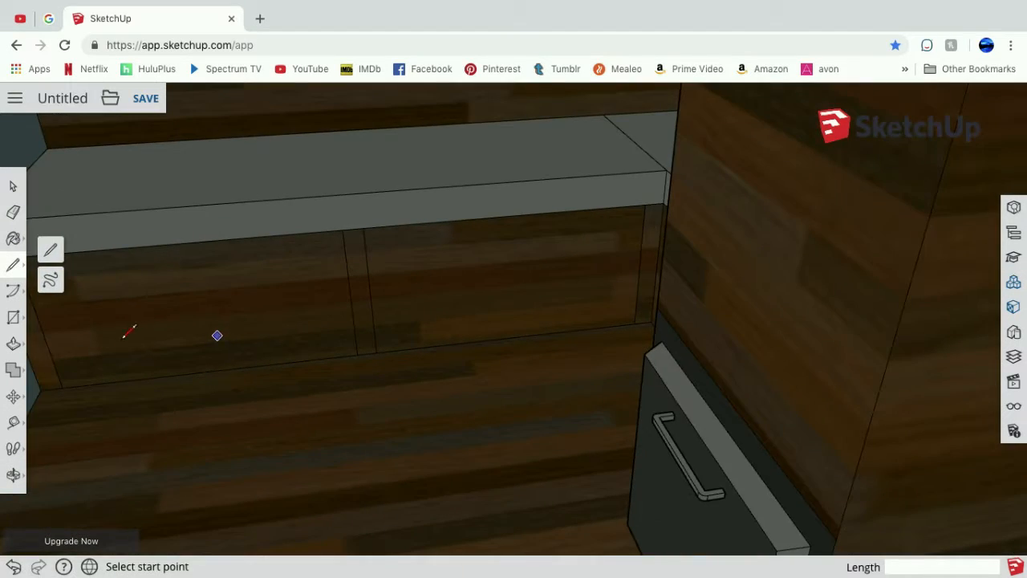
left_click(39, 325)
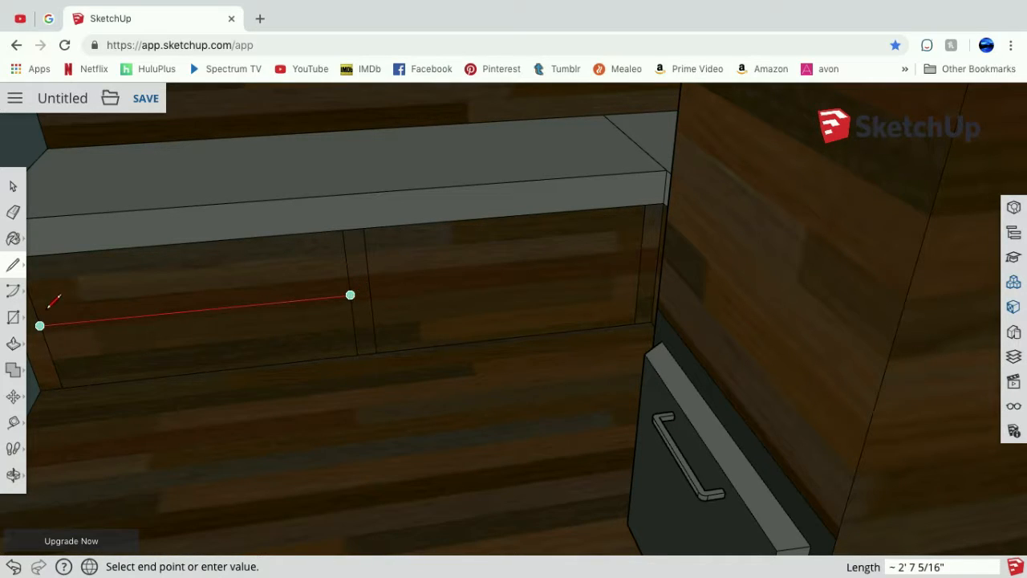
key("Escape")
Add two horizontal lines about 2' 7 5/16" long above it, each at the midpoint of the remaining height.
left_click(14, 474)
left_click(68, 448)
left_click_drag(67, 454, 201, 394)
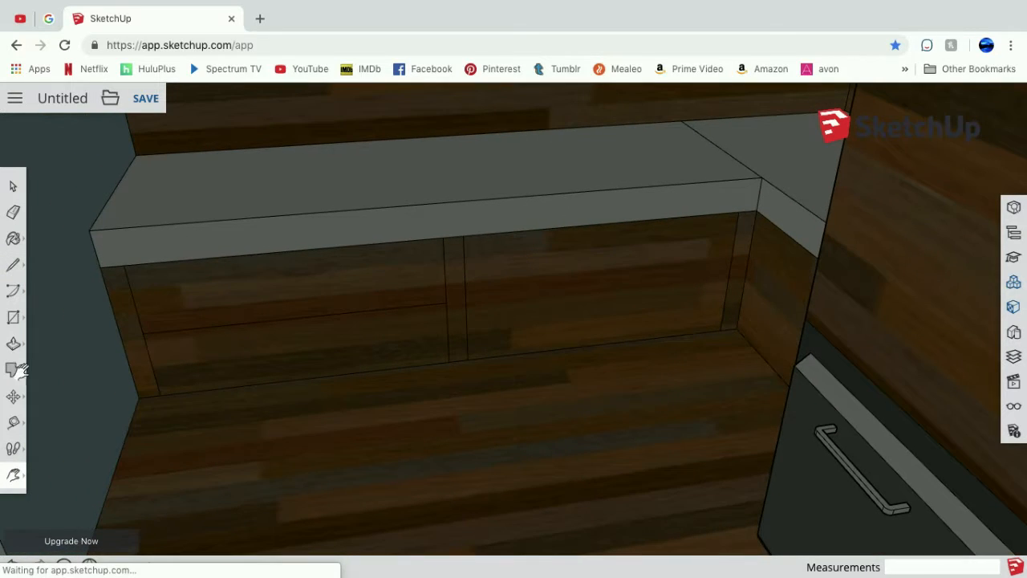
left_click(14, 266)
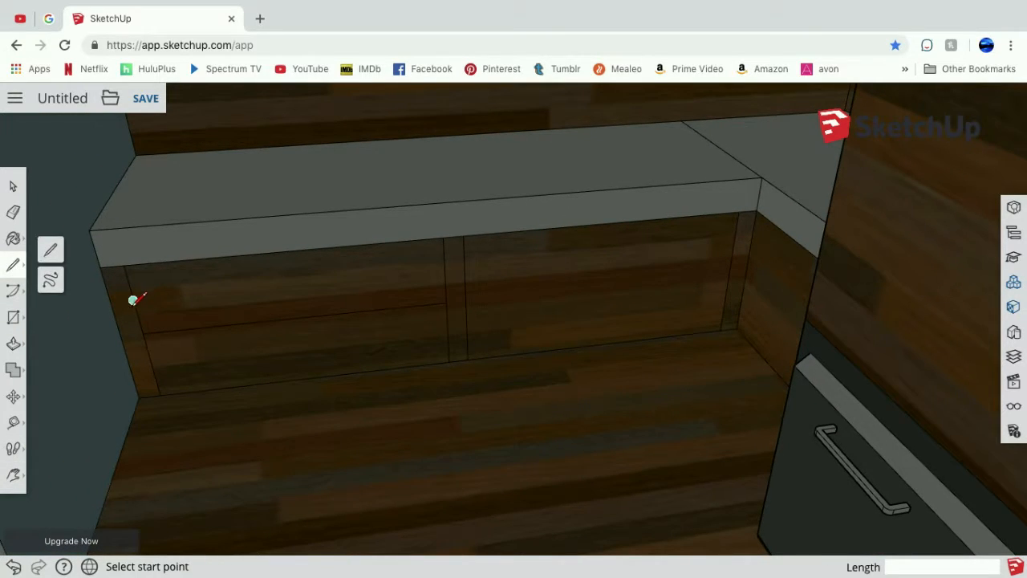
left_click(132, 300)
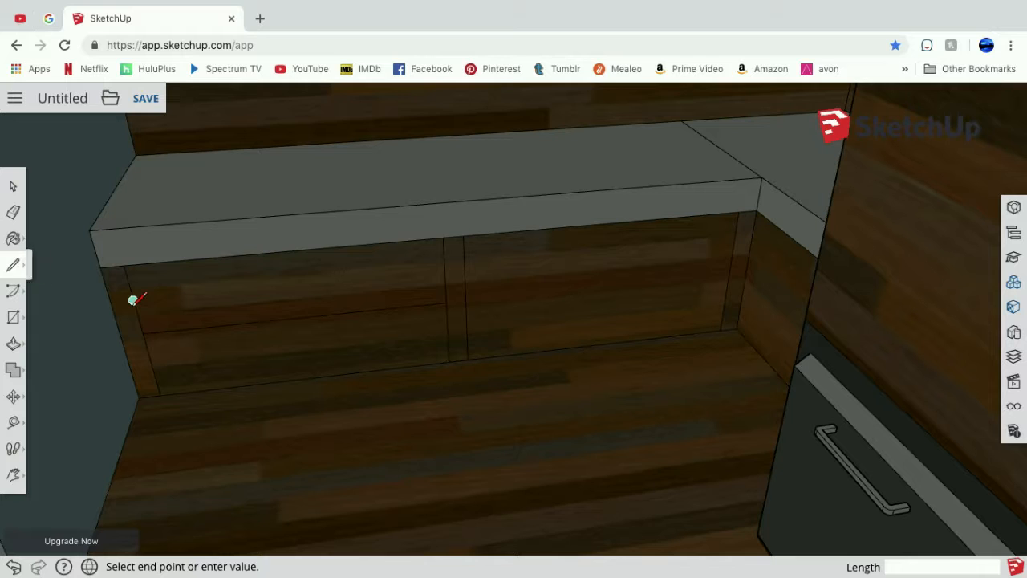
left_click(444, 271)
left_click(129, 282)
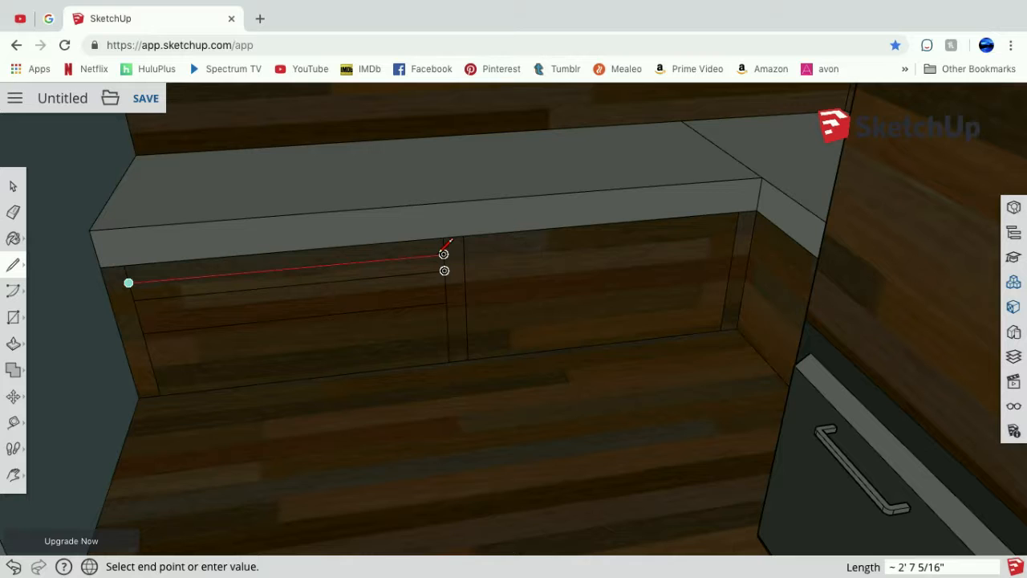
key("Escape")
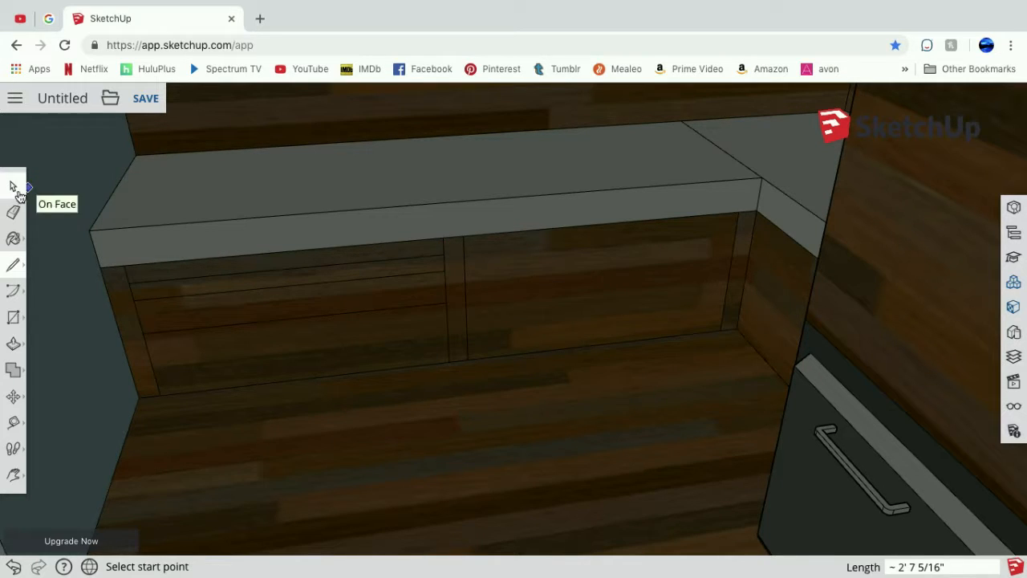
Copy the top horizontal strip of the outer section and paste it along the section's bottom edge.
left_click(13, 186)
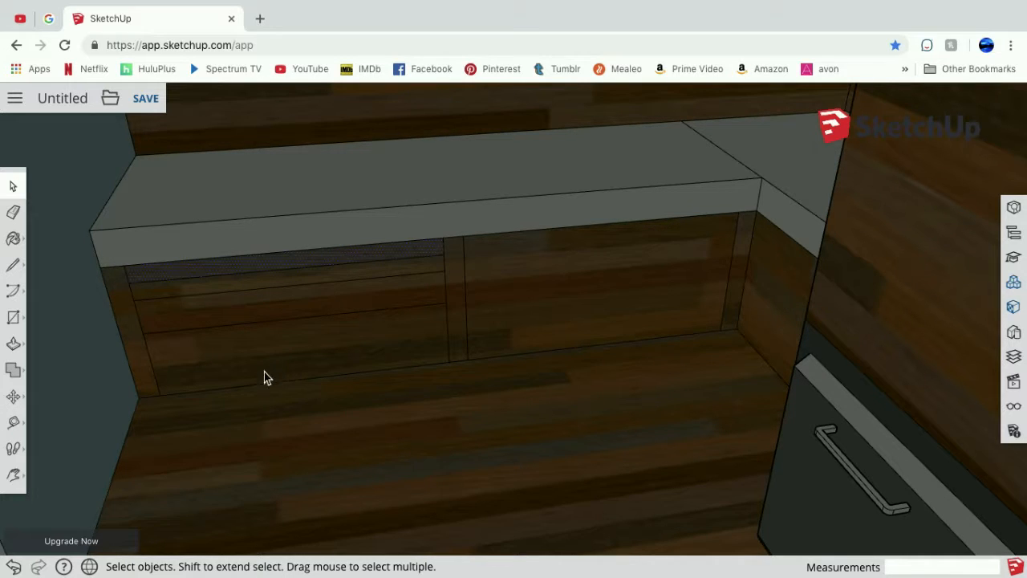
key("ctrl+v")
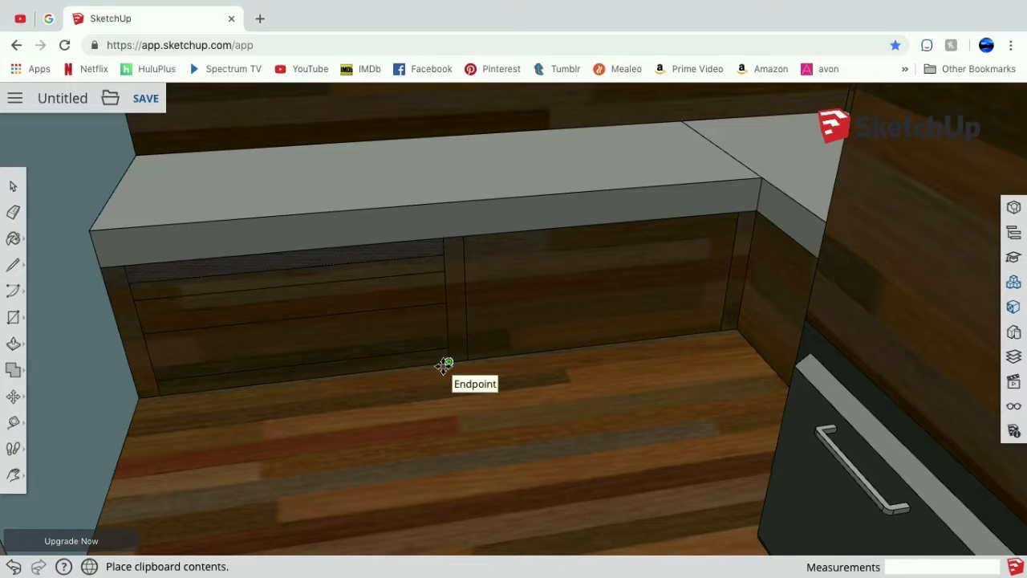
left_click(444, 366)
key("m")
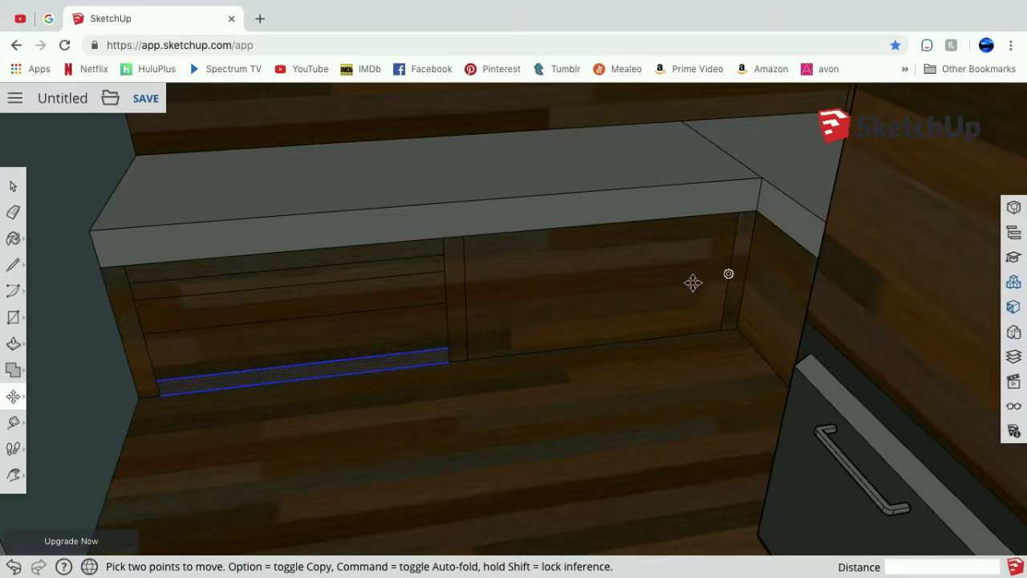
Copy the outer section's bottom strip and paste it along the top edge of the inner panel section.
left_click(15, 185)
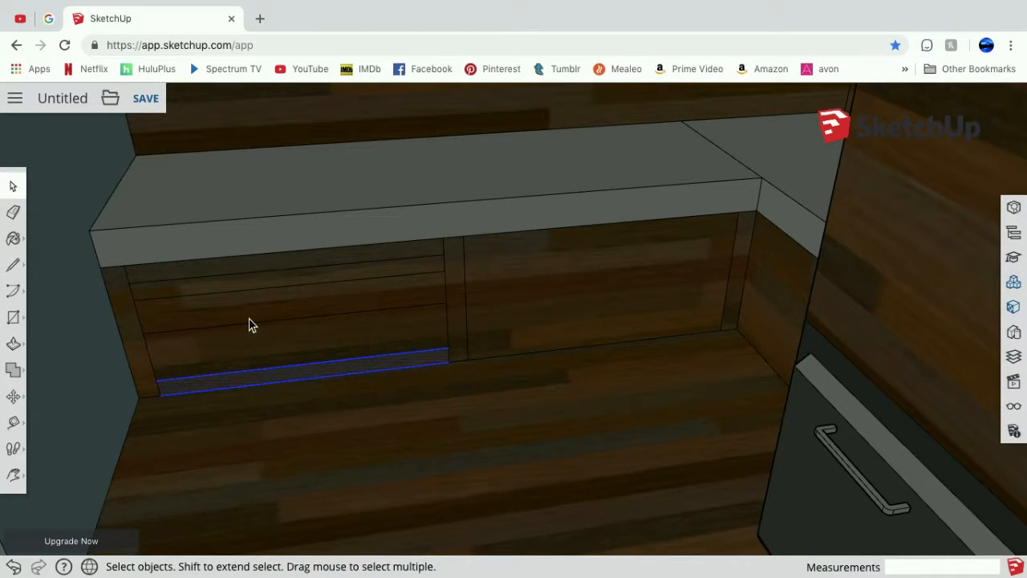
left_click(51, 170)
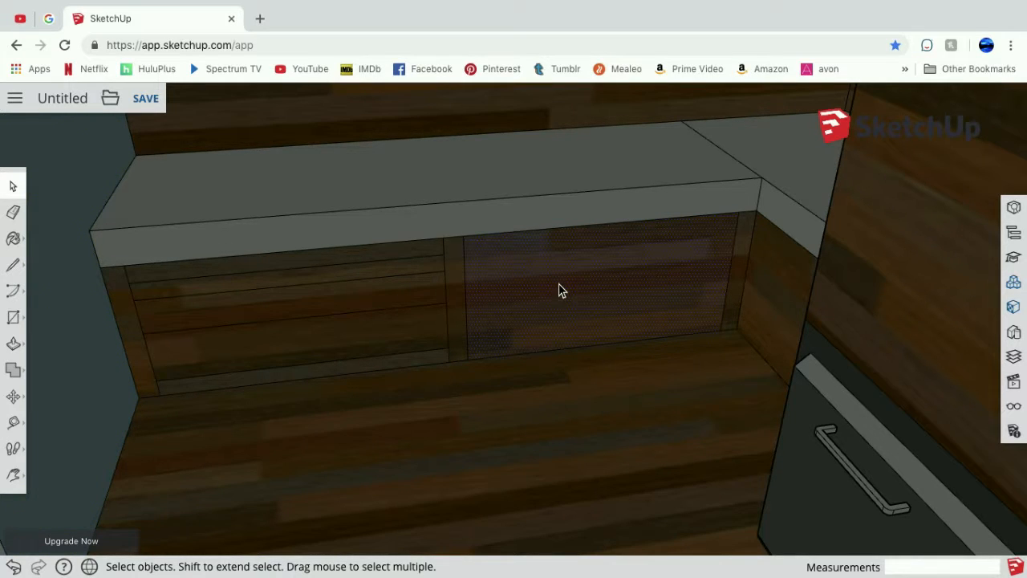
left_click(383, 360)
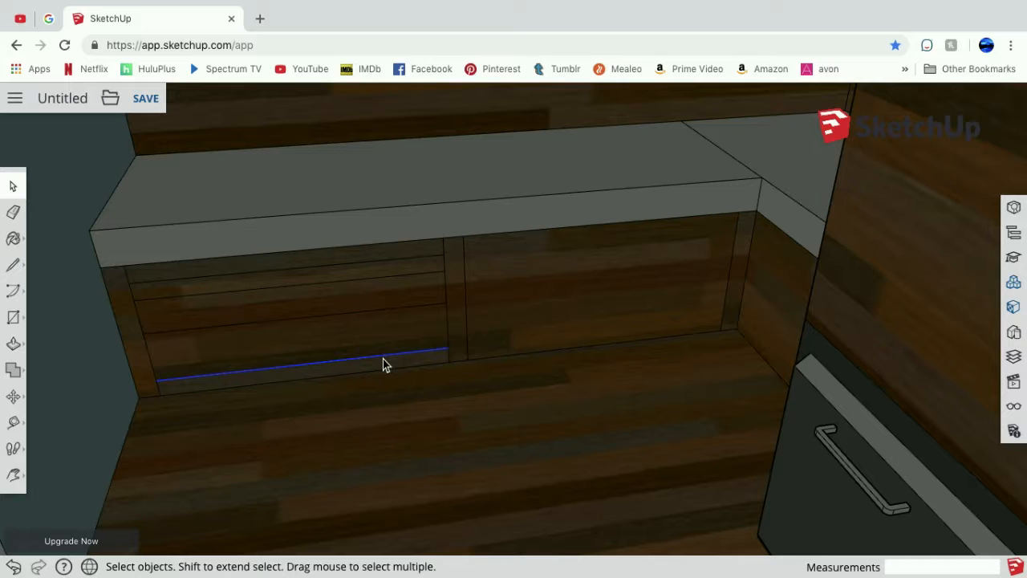
left_click(383, 370)
key("m")
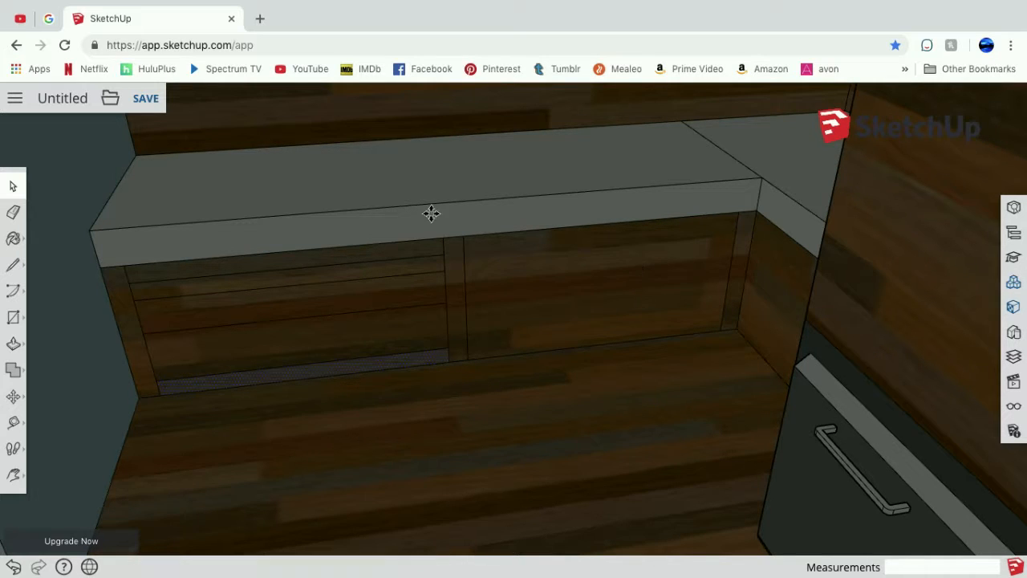
key("ctrl+v")
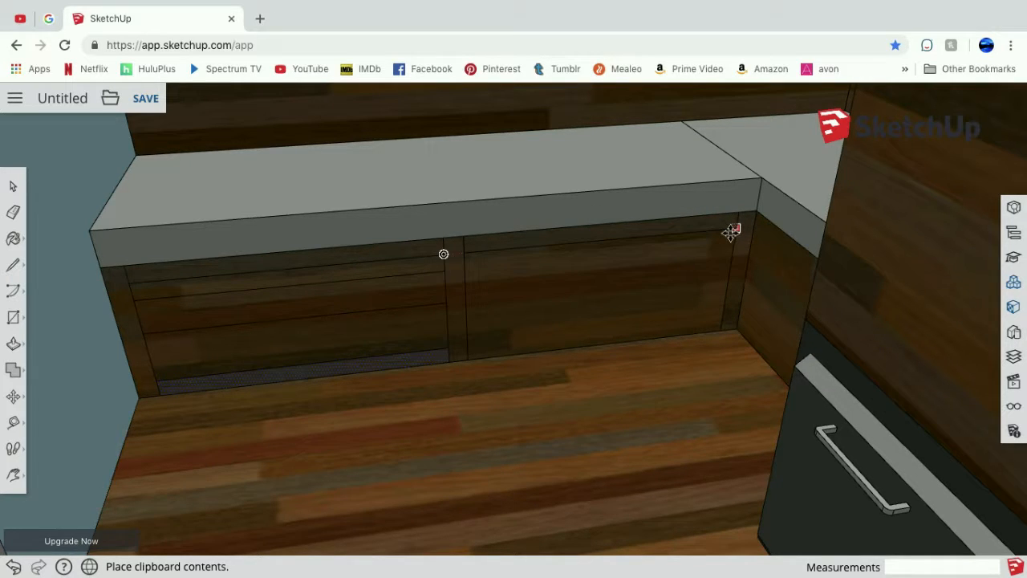
left_click(731, 232)
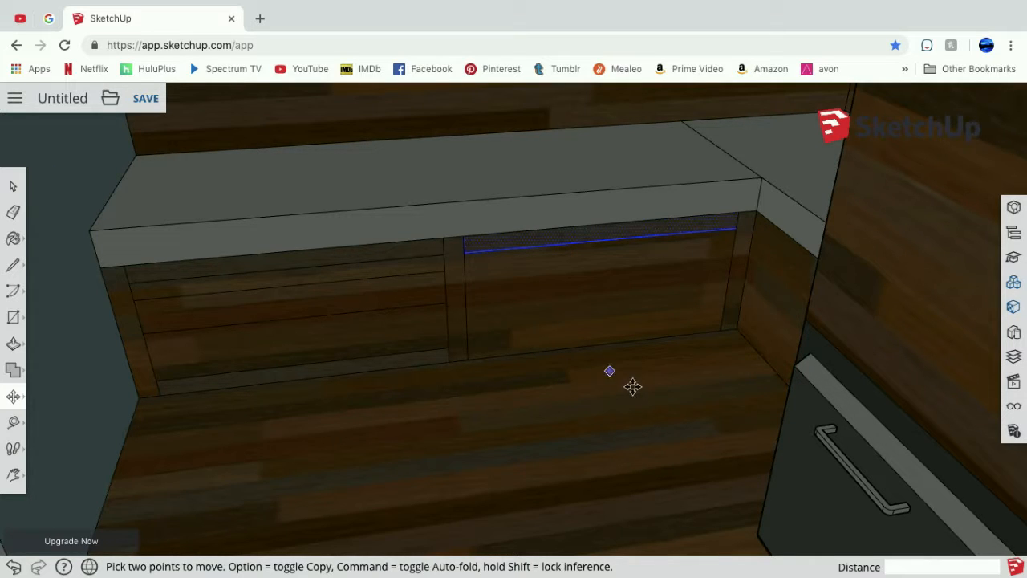
Paste another copy of the horizontal strip along the bottom edge of the inner panel section.
left_click(13, 185)
left_click(576, 338)
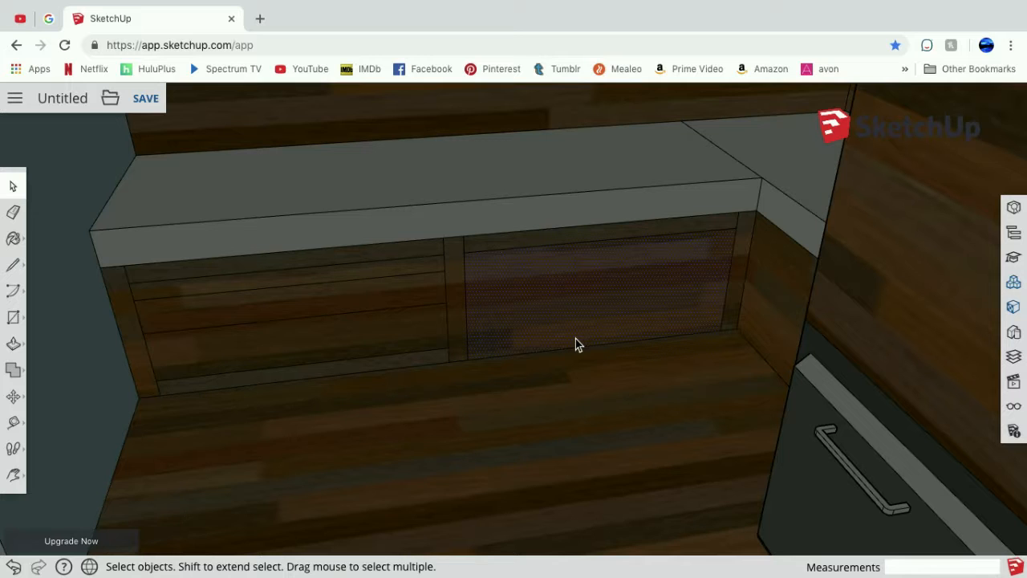
key("m")
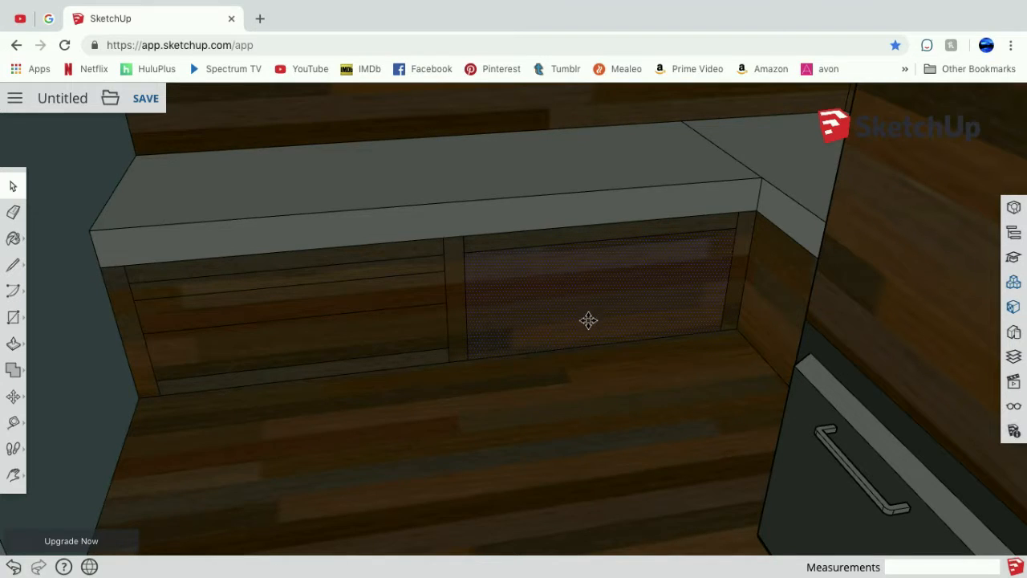
key("ctrl+v")
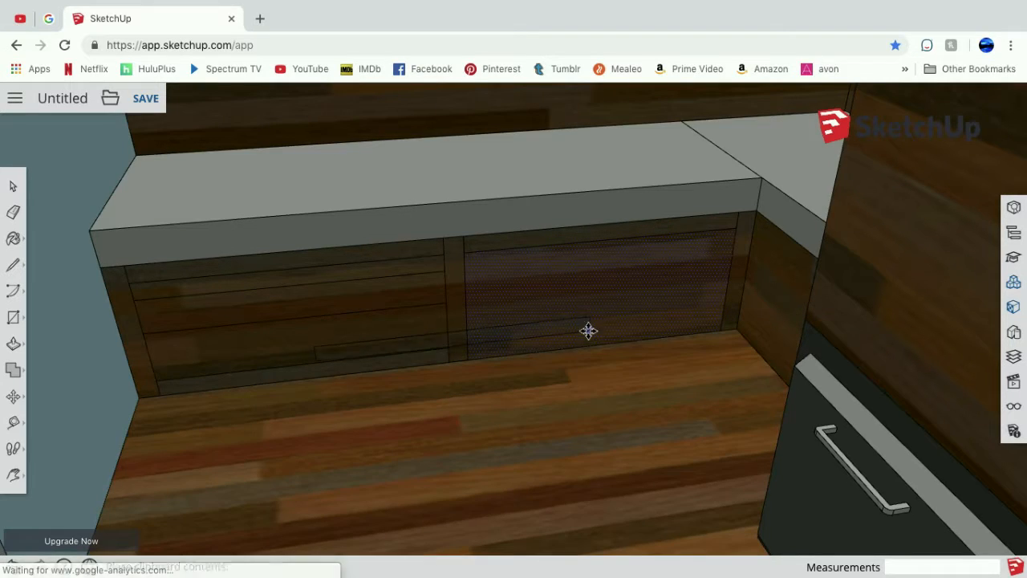
left_click(723, 323)
Erase the two leftover horizontal lines inside the outer section and the short edges separating its strips at the four corners.
key("e")
mouse_move(254, 287)
left_mouse_down()
mouse_move(253, 332)
mouse_move(462, 357)
mouse_move(452, 357)
left_mouse_up()
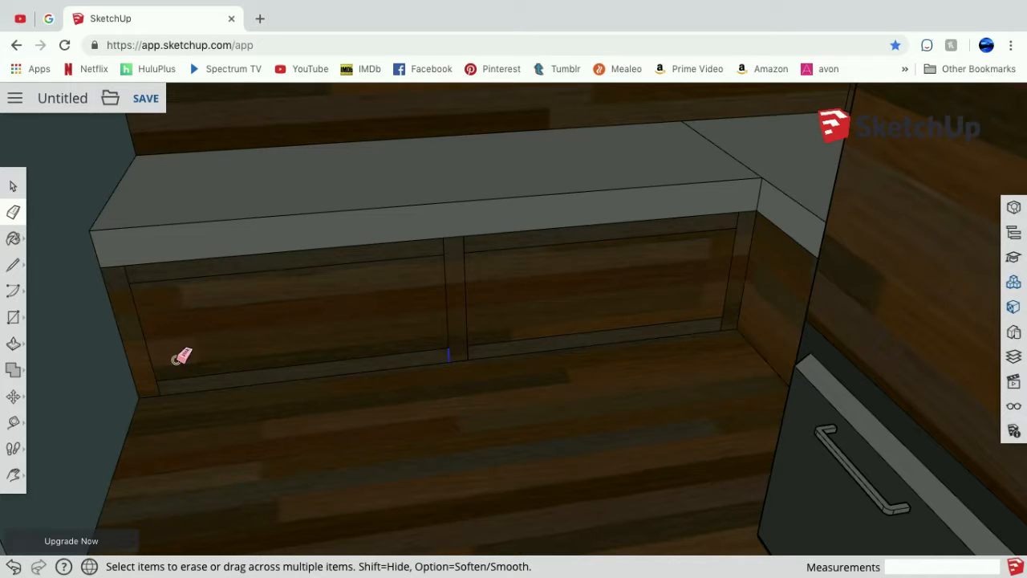
right_click(154, 386)
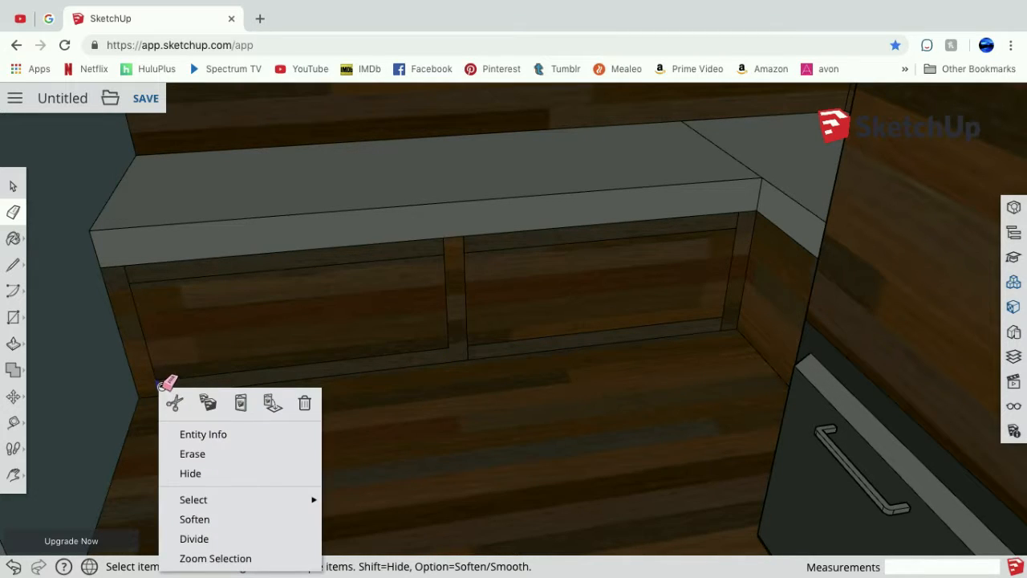
left_click(133, 276)
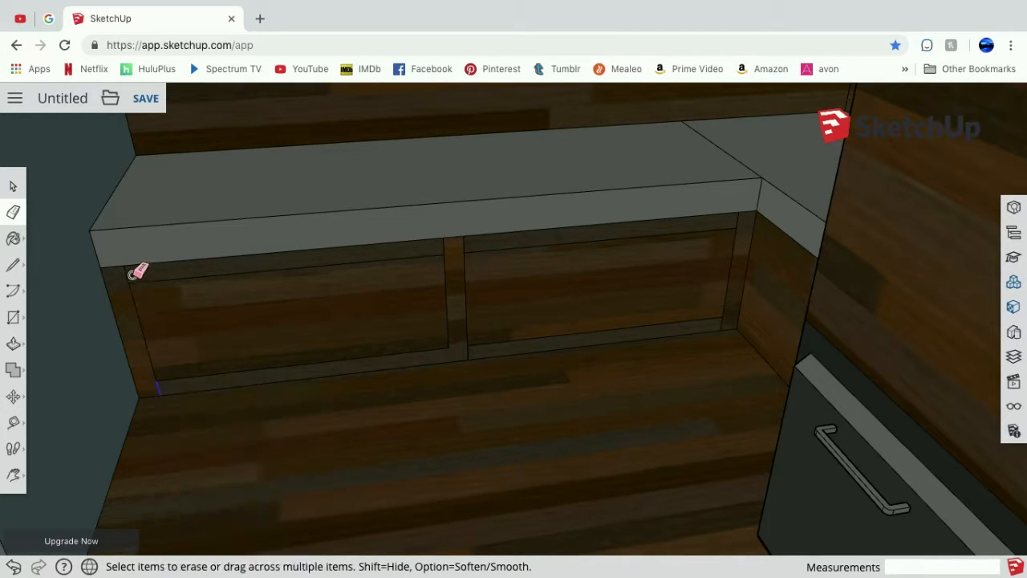
left_click(155, 388)
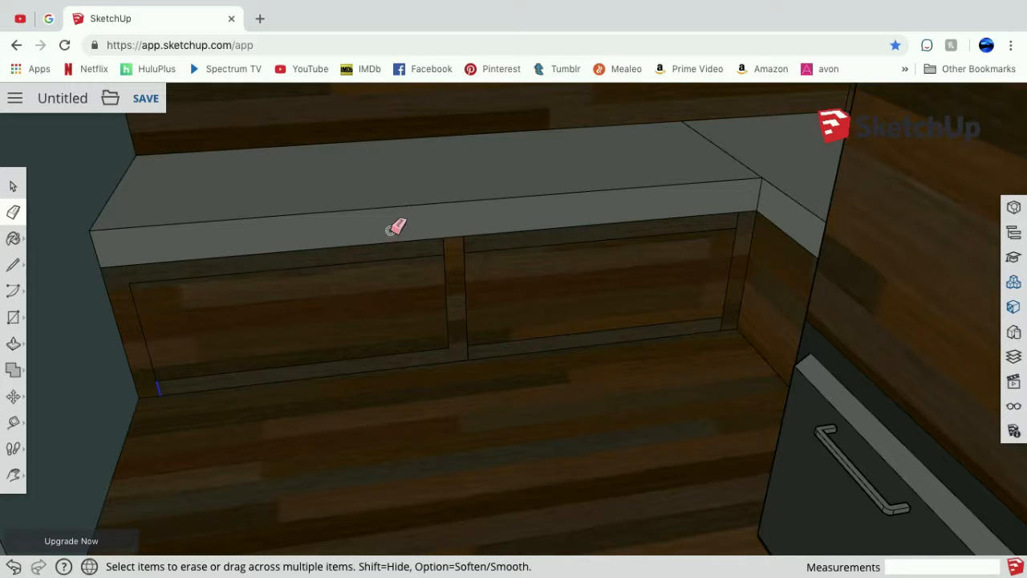
left_click(439, 244)
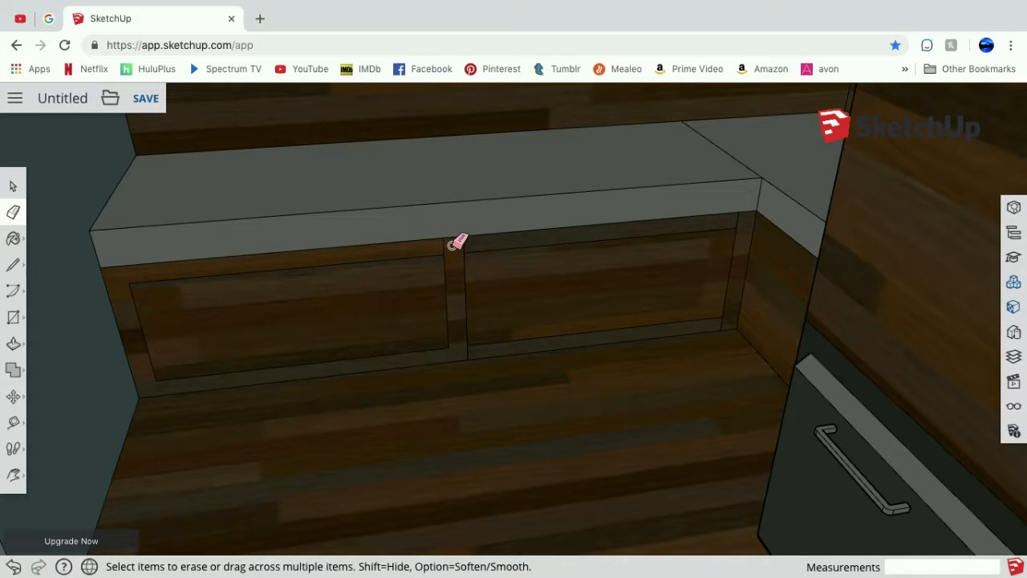
left_click_drag(453, 242, 470, 243)
Try to erase the short edges between the middle strip and the inner section's strips, undoing each attempt.
mouse_move(466, 351)
left_mouse_down()
mouse_move(659, 293)
mouse_move(414, 328)
left_mouse_up()
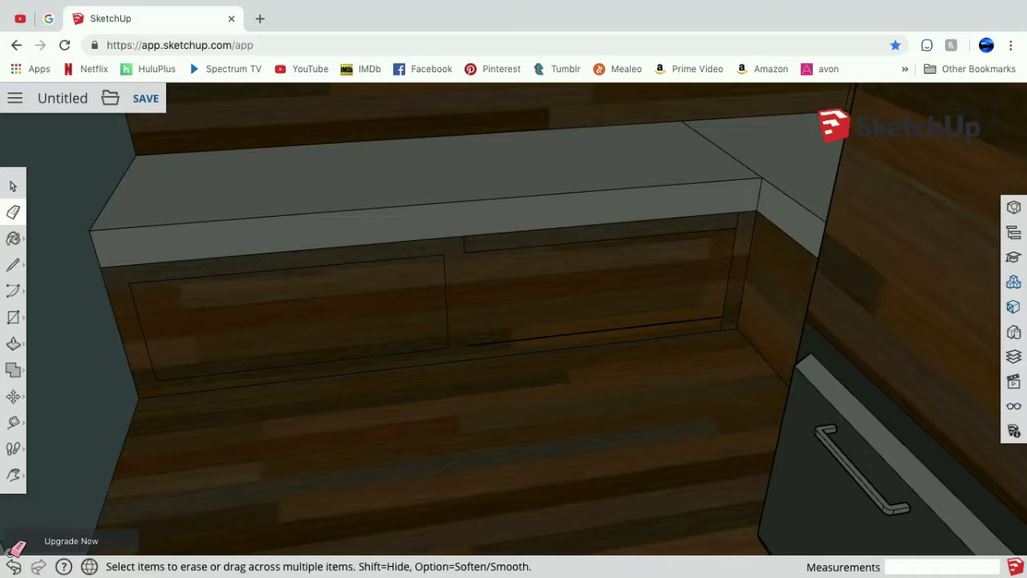
key("super+z")
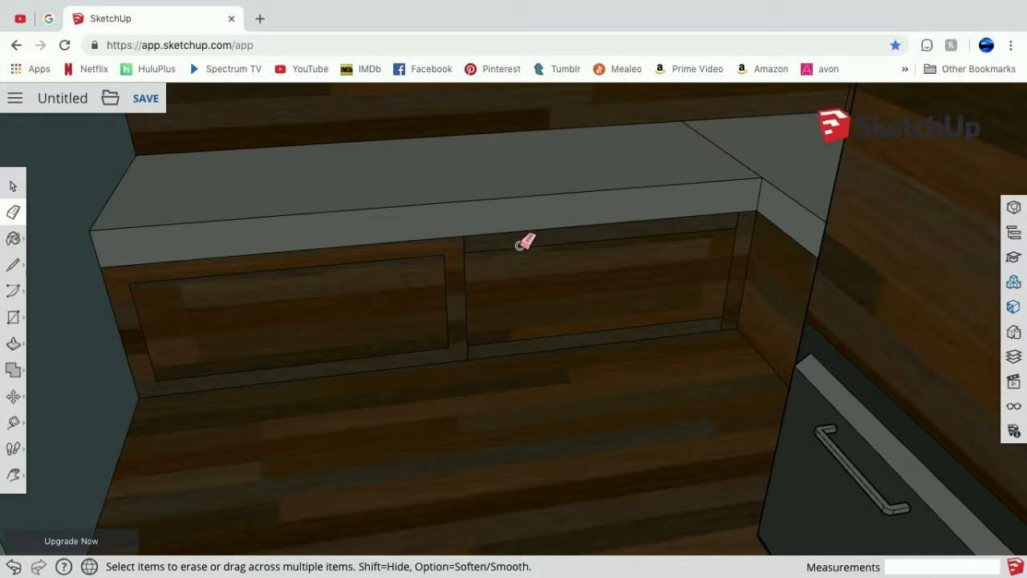
left_click_drag(460, 242, 485, 246)
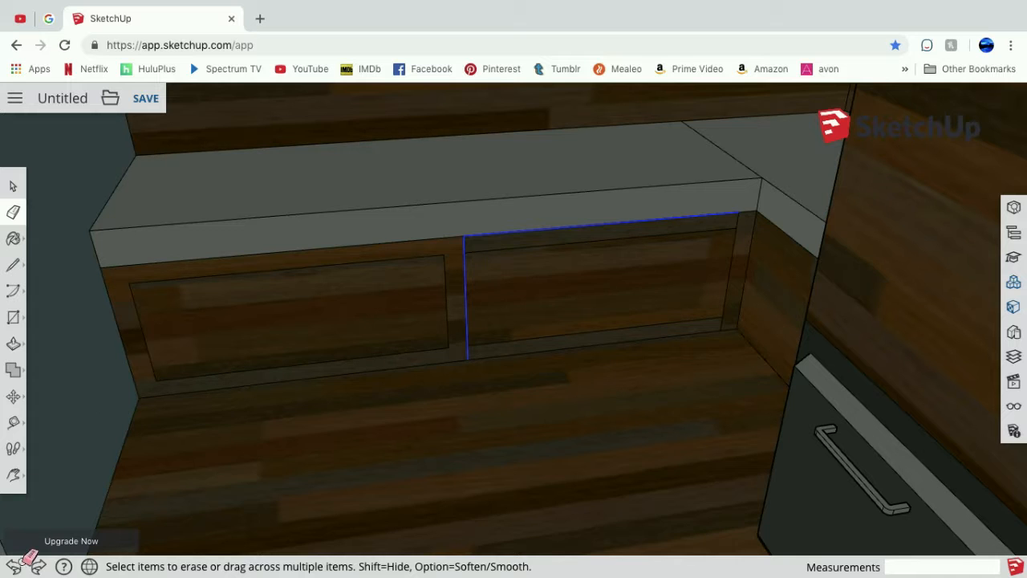
left_click_drag(30, 555, 13, 572)
key("super+z")
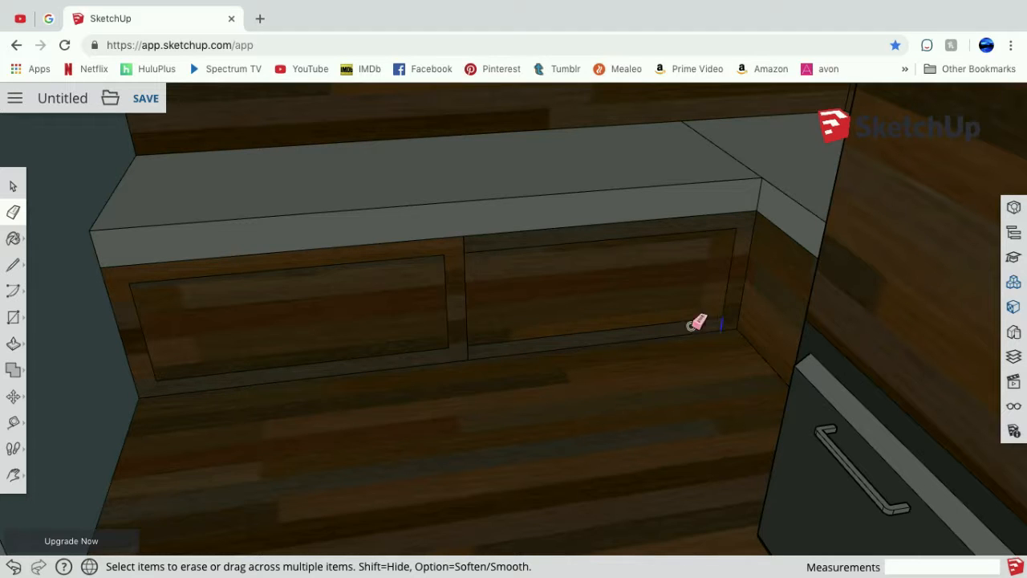
Draw a tiny line closing the gap between the inner section's bottom strip edge and the middle strip.
scroll(390, 354, "up", 10)
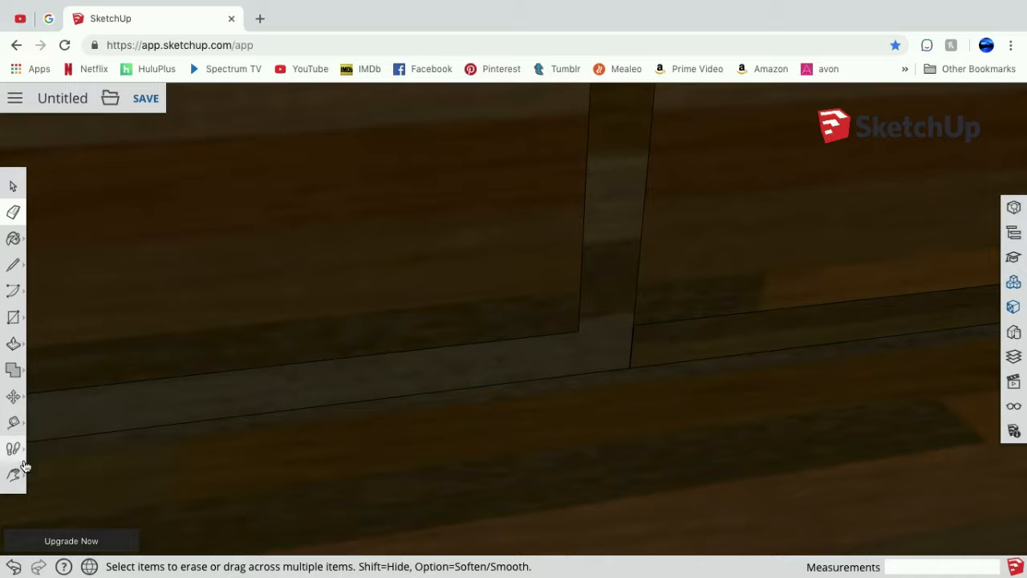
key("l")
scroll(821, 328, "up", 6)
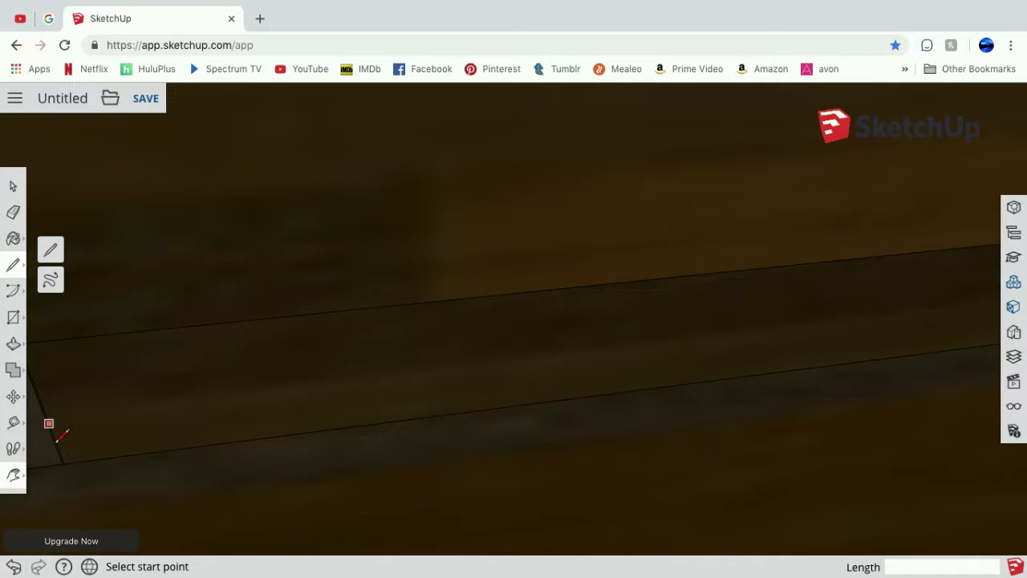
left_click(13, 474)
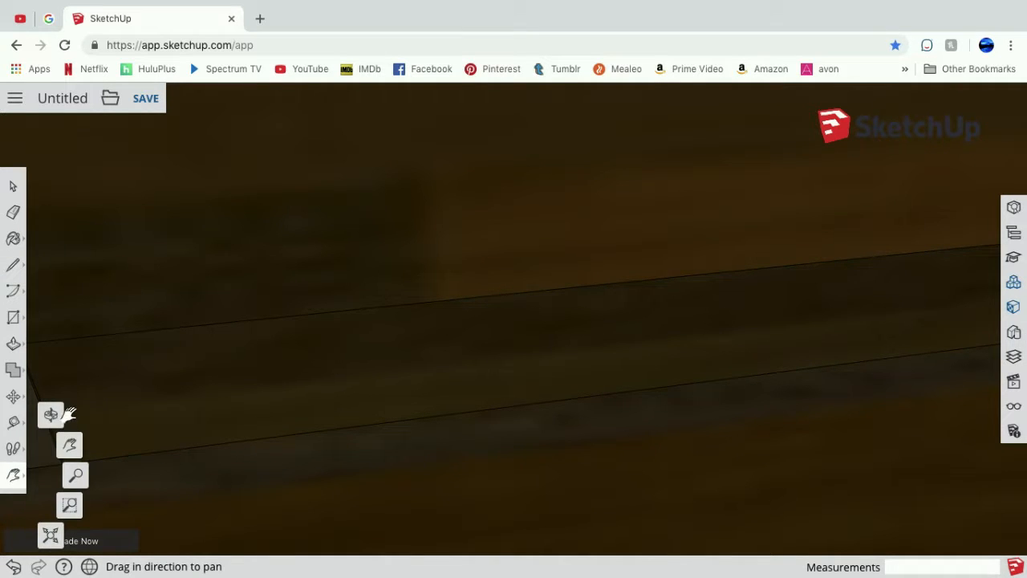
left_click_drag(155, 375, 420, 308)
scroll(420, 309, "up", 2)
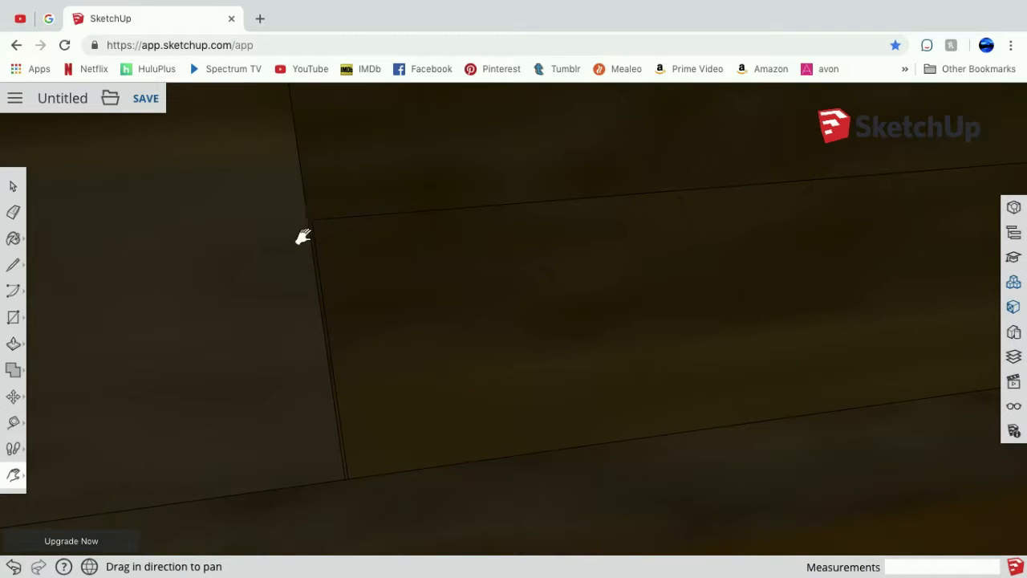
left_click(14, 267)
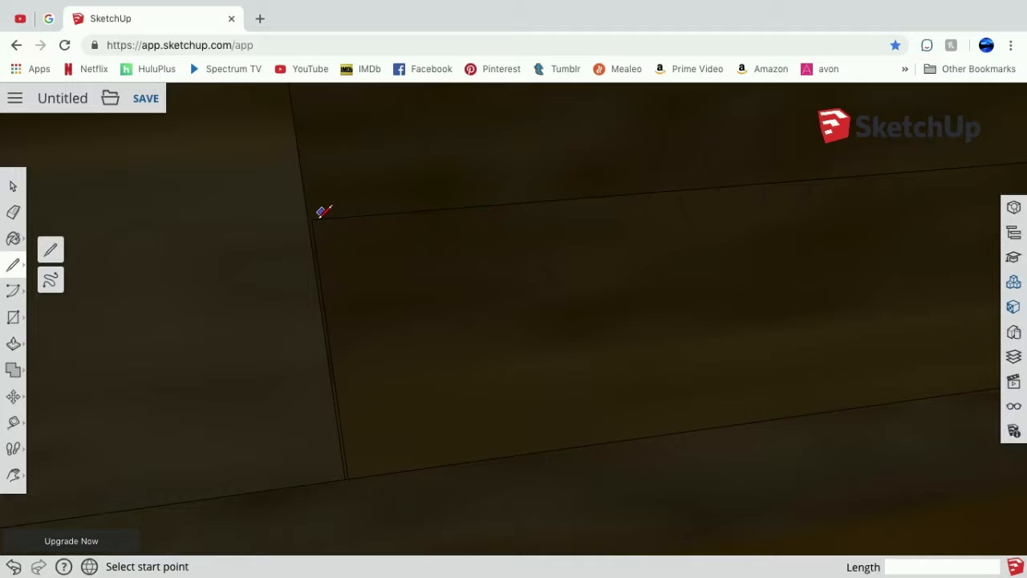
left_click(310, 219)
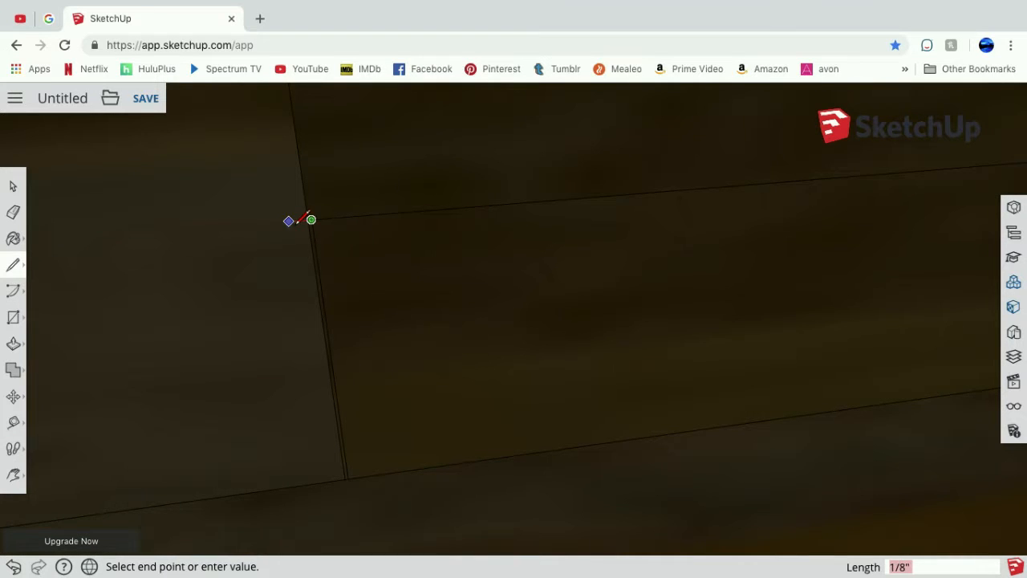
scroll(294, 221, "up", 3)
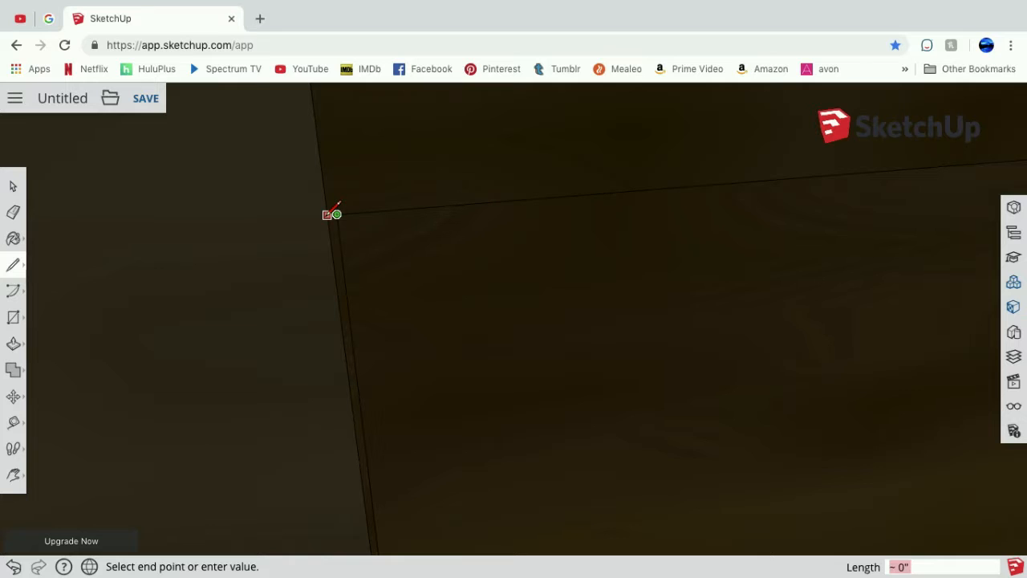
key("Escape")
Erase the doubled short vertical edges where the inner section's bottom strip meets the middle strip.
left_click(13, 211)
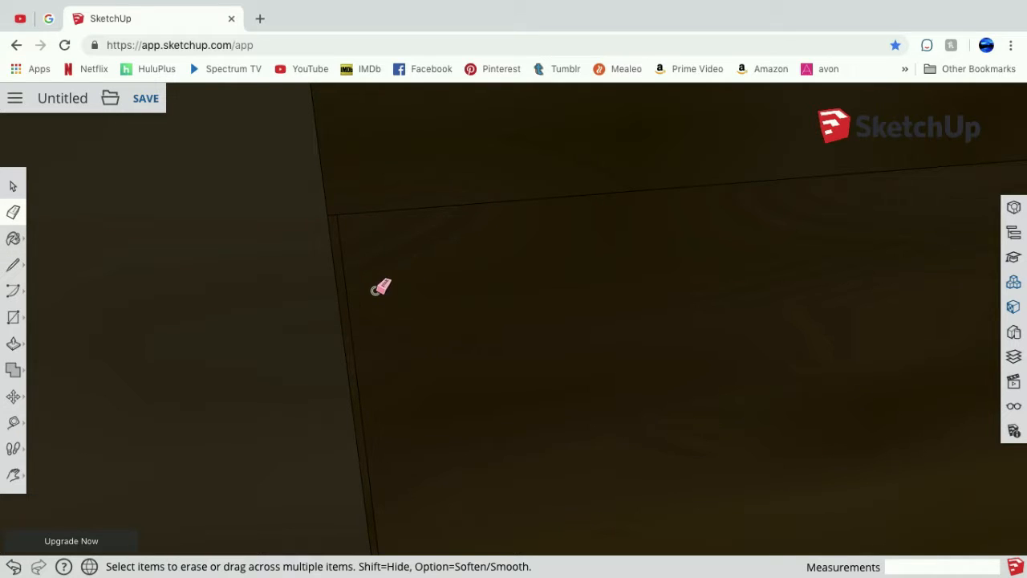
left_click_drag(351, 284, 325, 292)
scroll(325, 293, "down", 5)
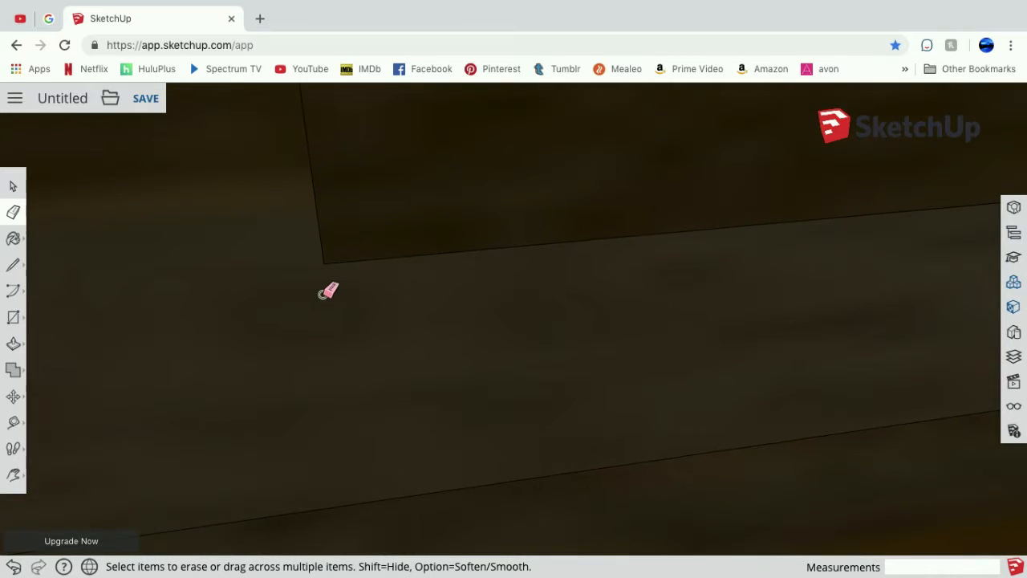
Draw a tiny line closing the gap between the inner section's top strip edge and the middle strip.
scroll(325, 293, "down", 8)
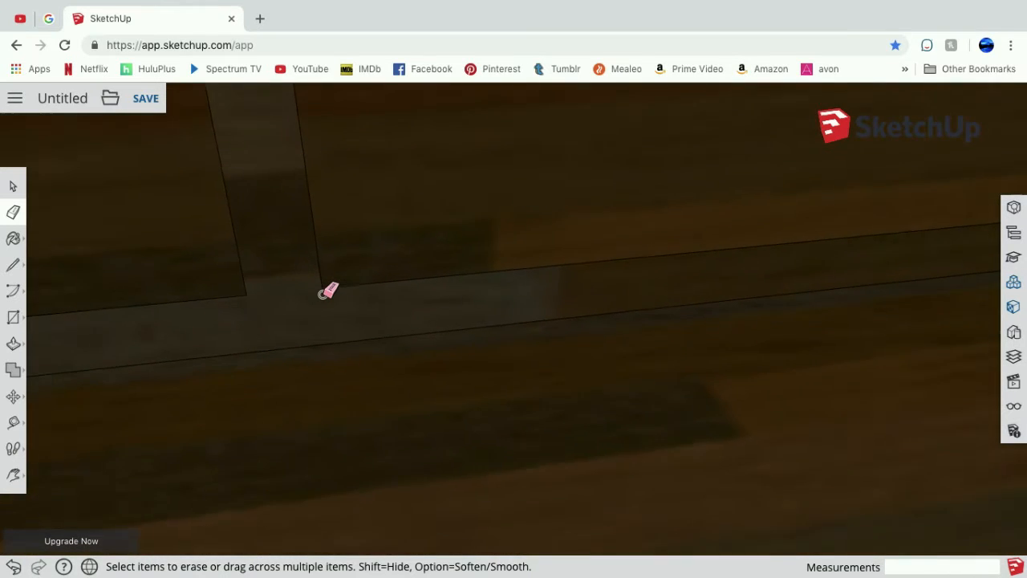
scroll(303, 207, "down", 10)
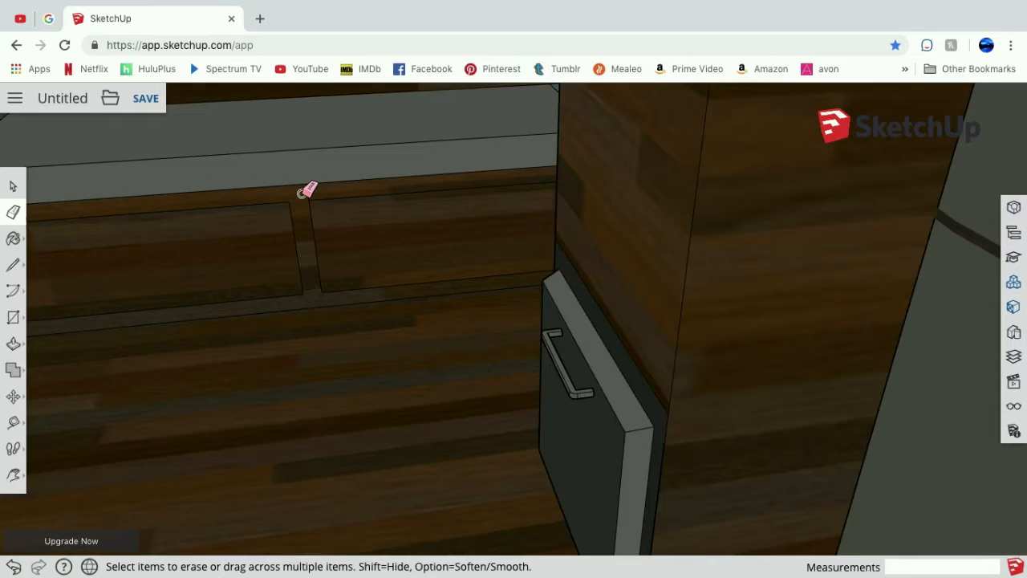
scroll(325, 265, "up", 10)
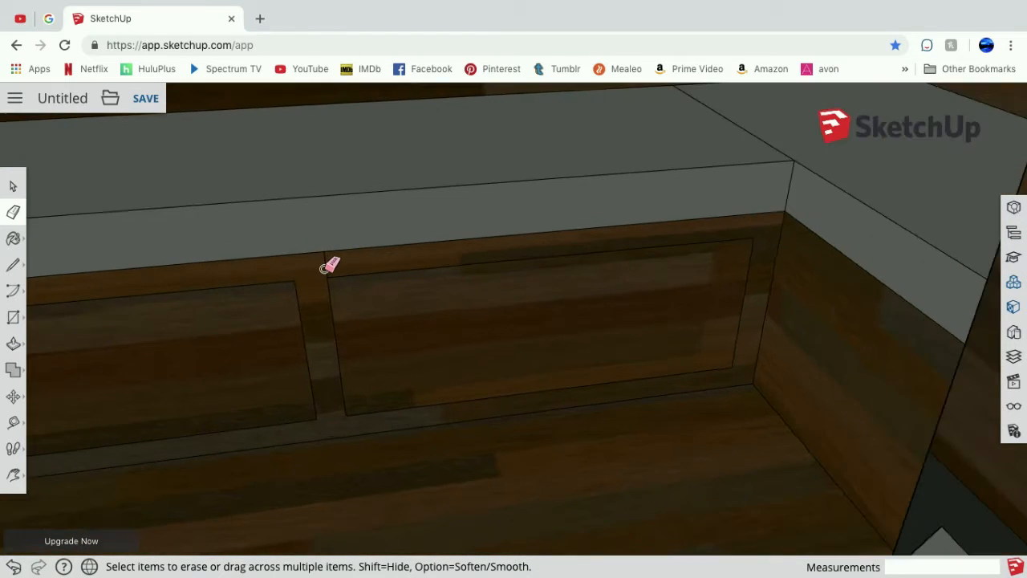
scroll(325, 265, "up", 6)
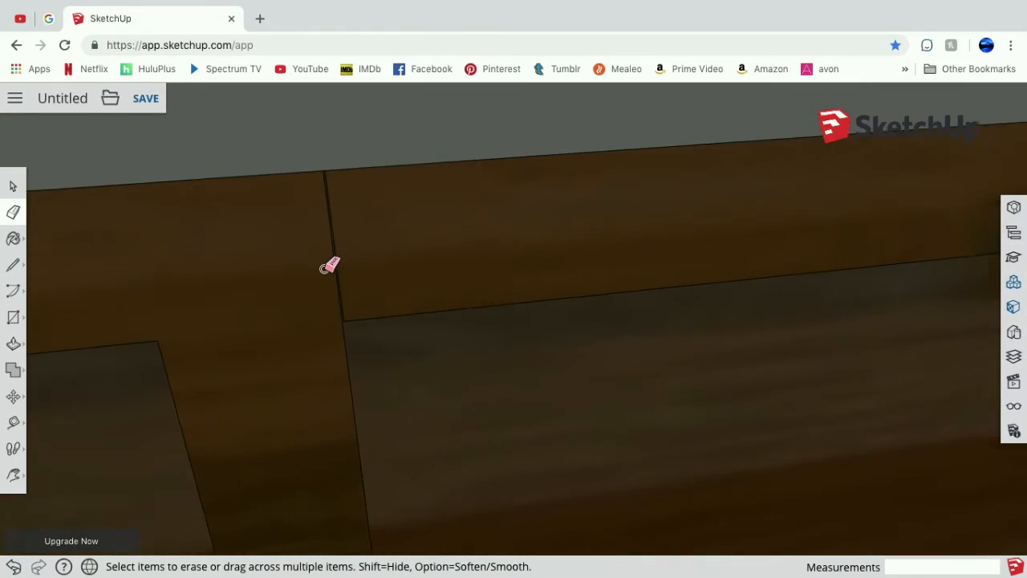
scroll(150, 340, "down", 5)
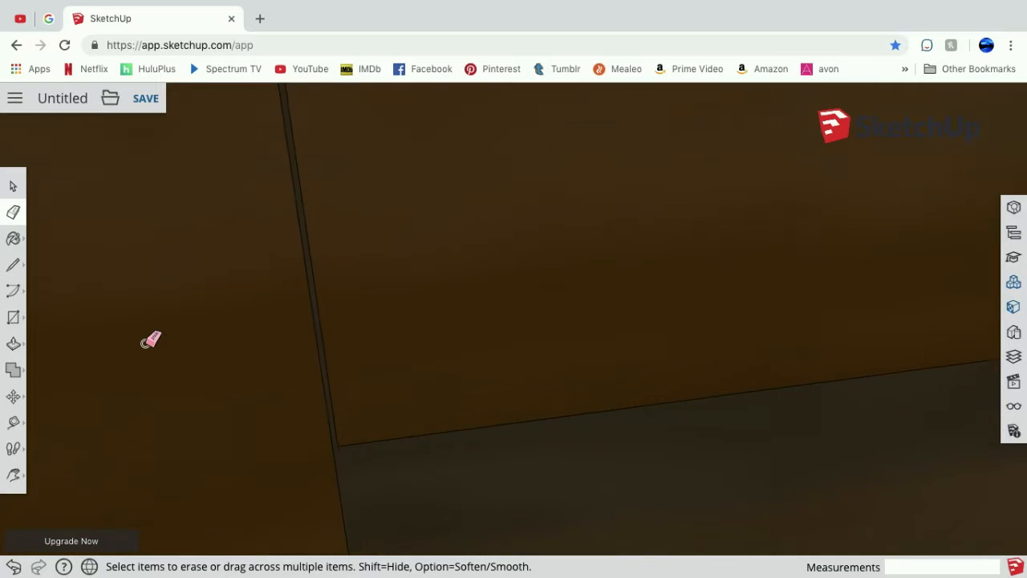
left_click(17, 264)
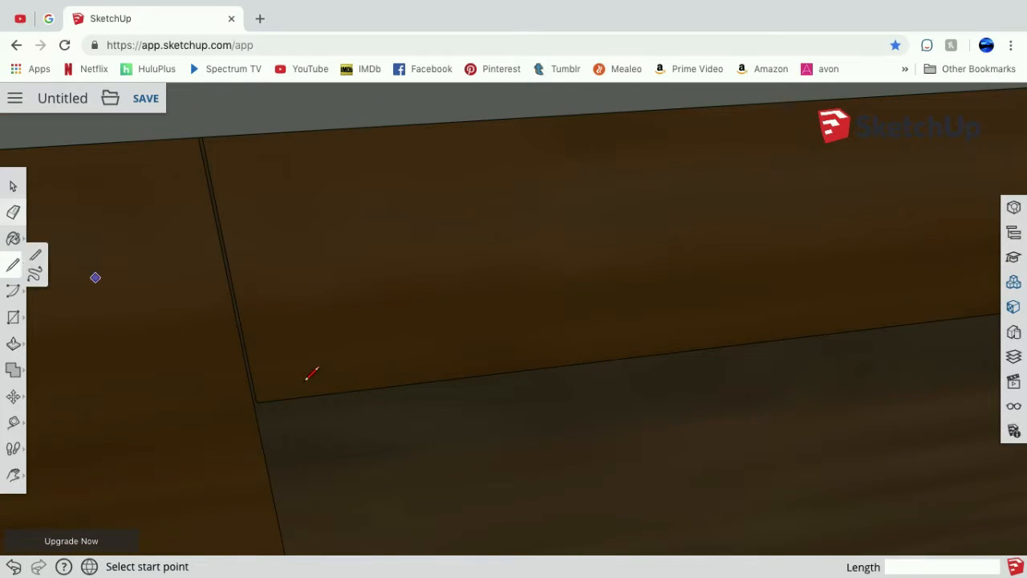
left_click(256, 402)
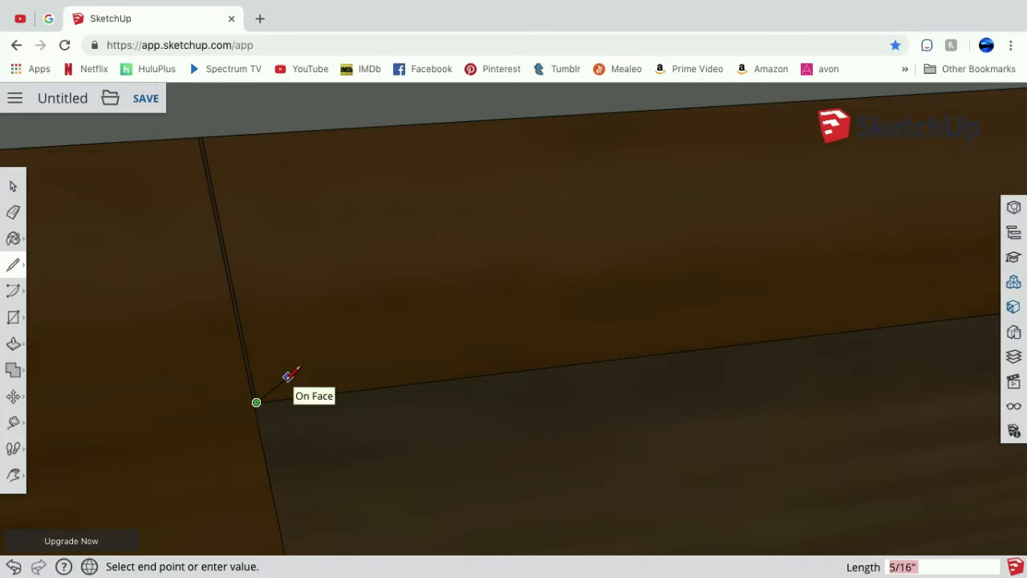
scroll(290, 374, "up", 3)
scroll(292, 403, "up", 1)
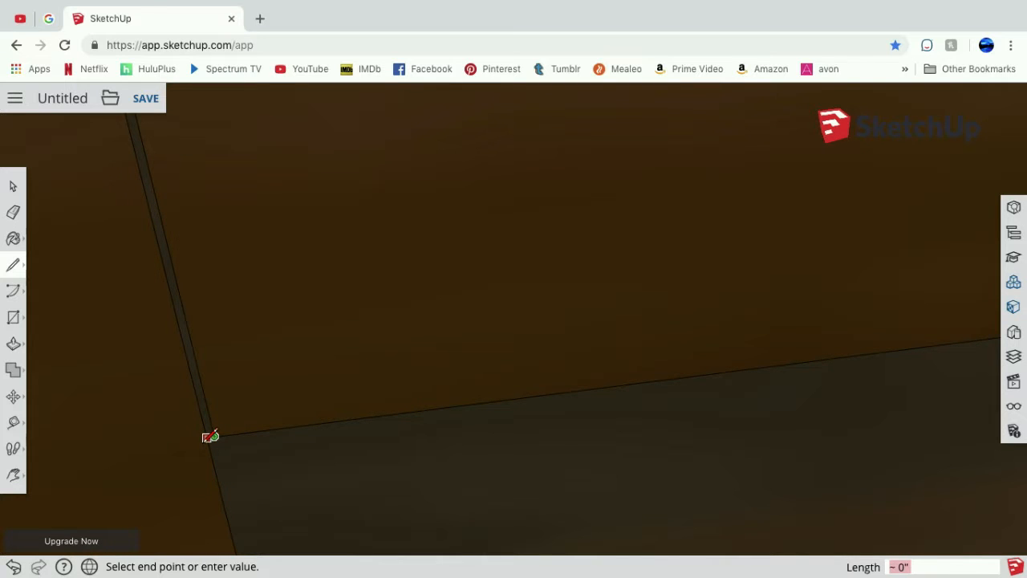
key("Escape")
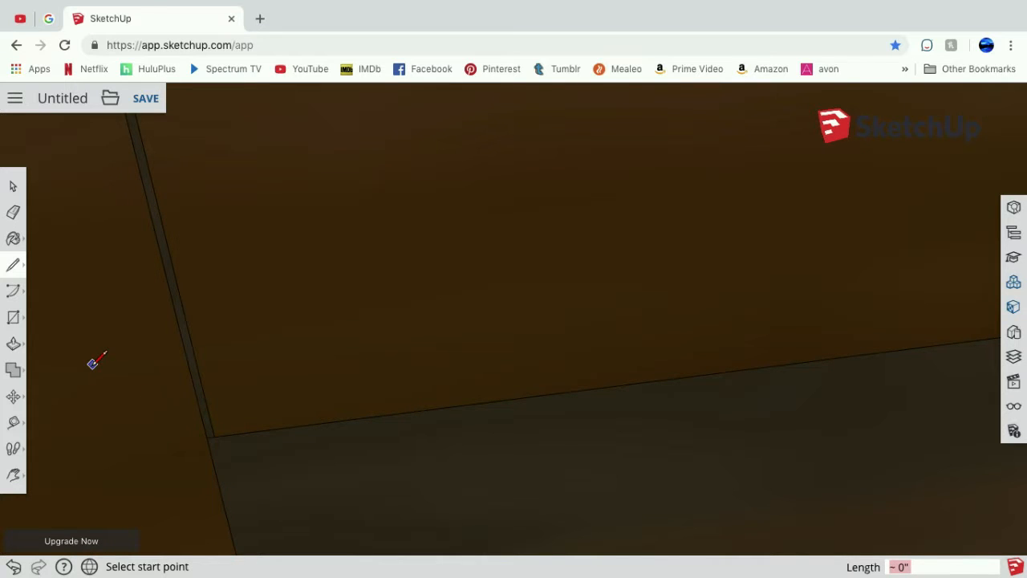
Erase the doubled short edges where the inner section's top strip meets the middle strip.
left_click(12, 212)
left_click_drag(144, 252, 161, 245)
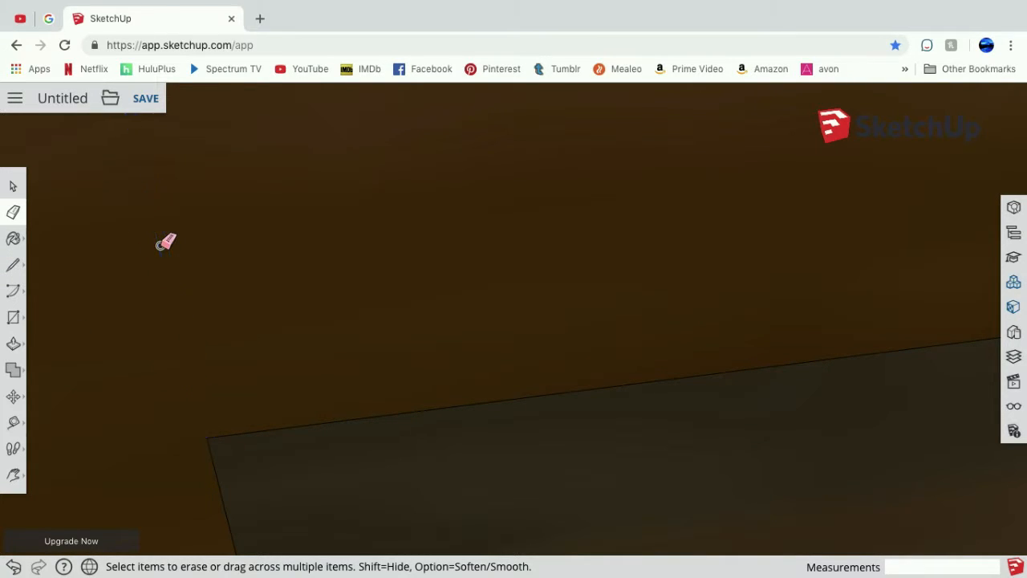
mouse_move(419, 5)
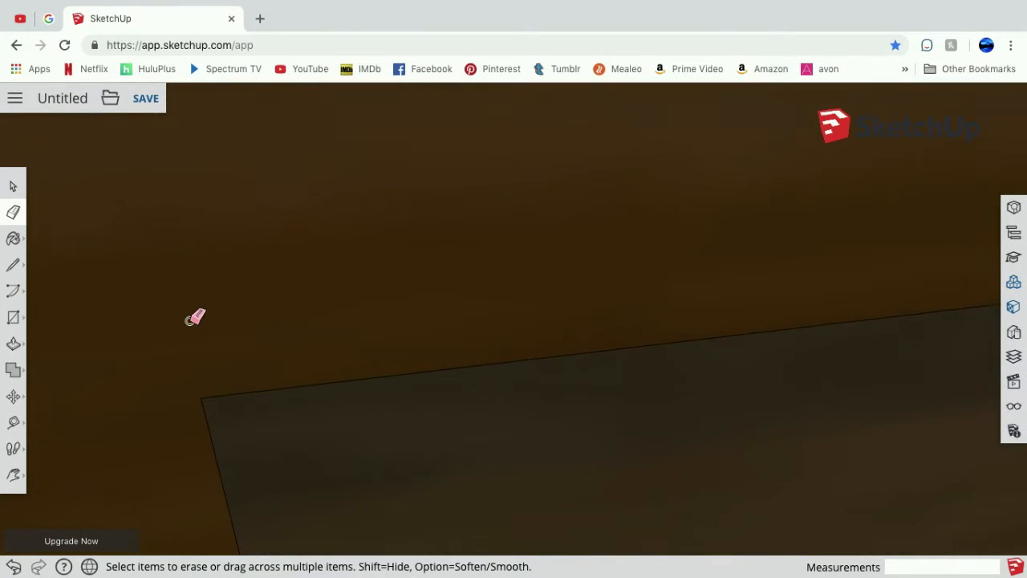
Paint the merged frame around both bench-front panels with the dark grey Color M07.
left_click(13, 475)
mouse_move(133, 335)
left_mouse_down()
mouse_move(256, 341)
mouse_move(346, 387)
mouse_move(348, 328)
mouse_move(409, 192)
left_mouse_up()
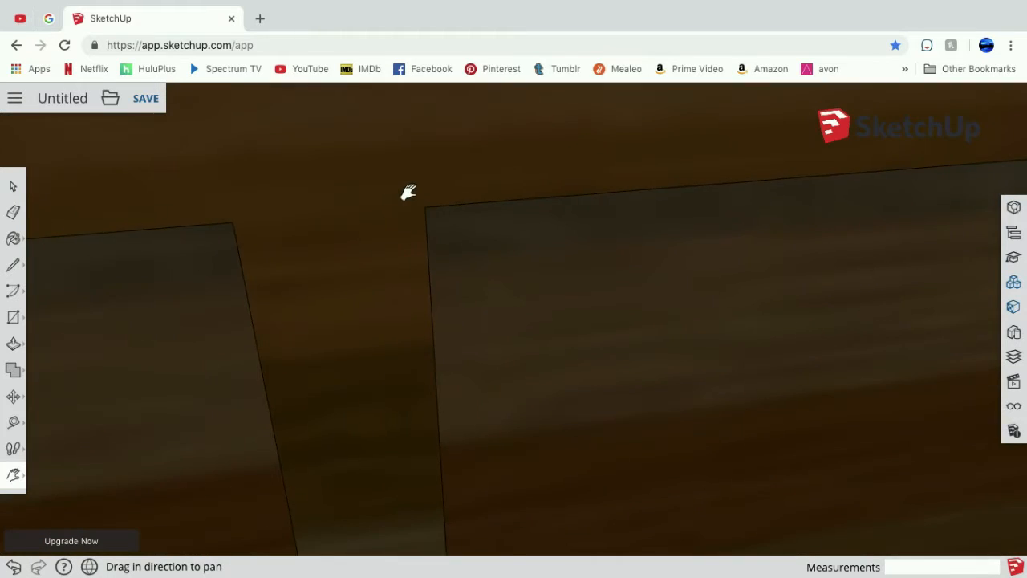
scroll(408, 192, "down", 2)
scroll(408, 192, "down", 6)
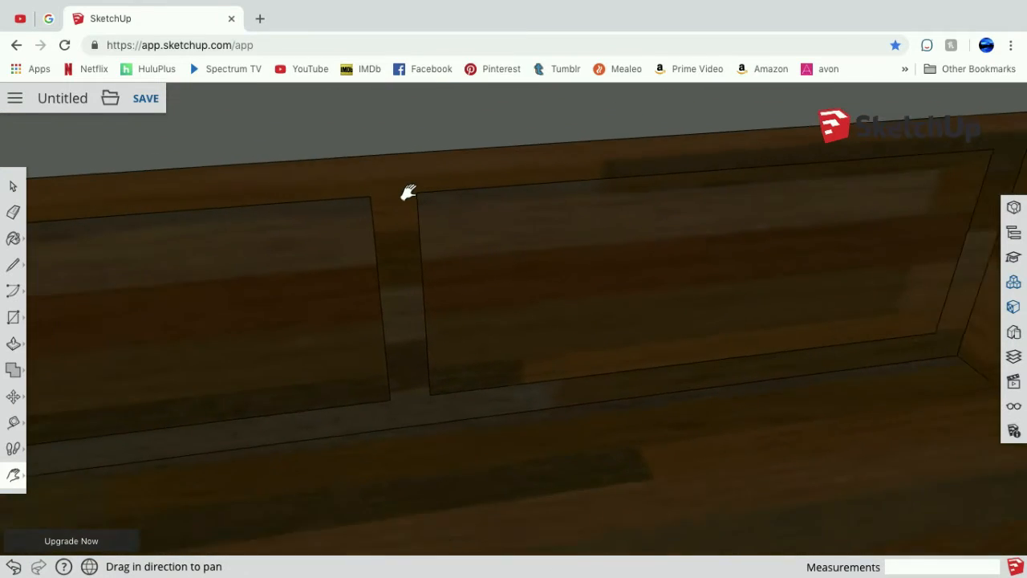
left_click_drag(331, 222, 383, 227)
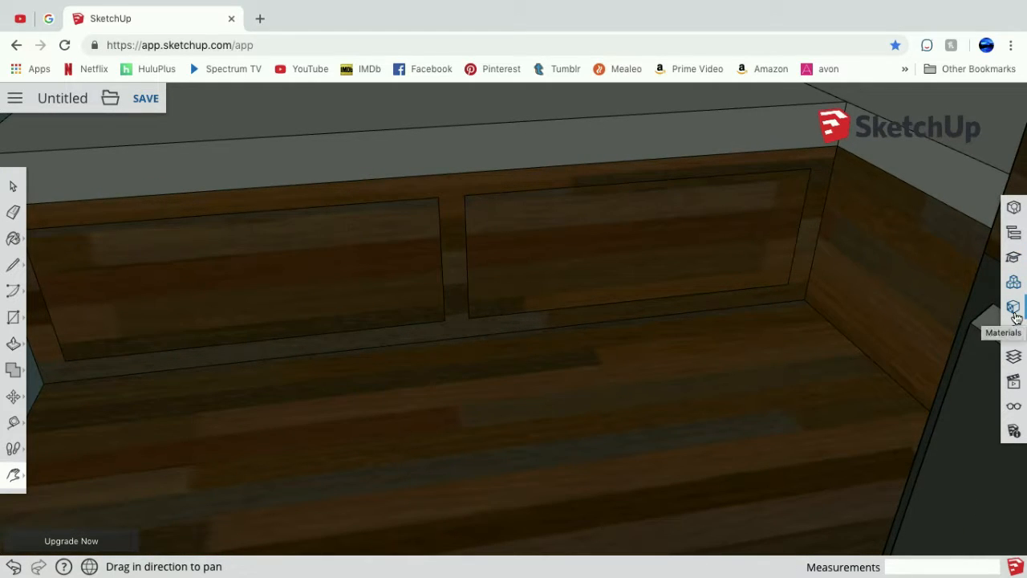
left_click(1015, 314)
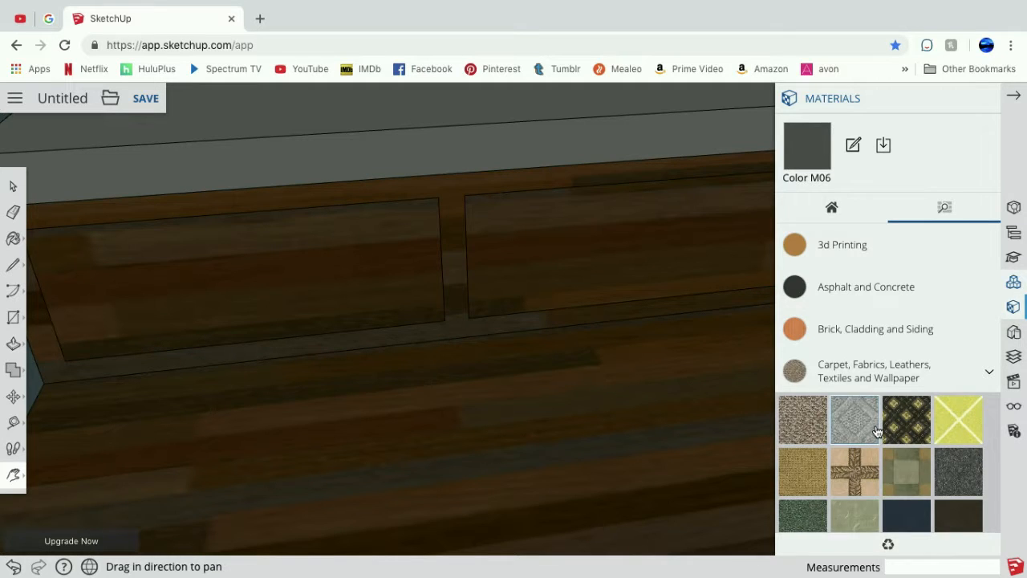
scroll(875, 429, "down", 15)
scroll(878, 432, "down", 10)
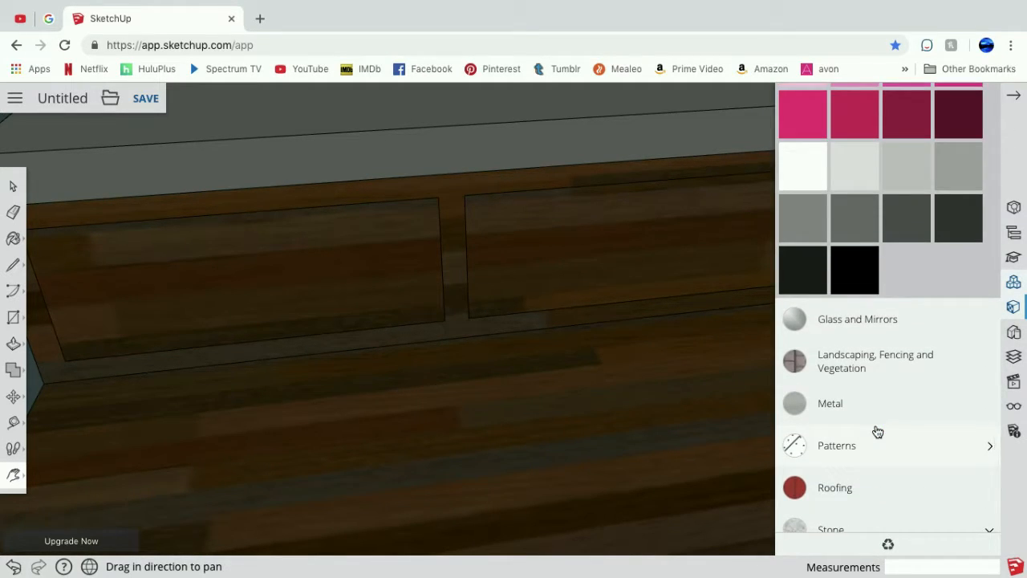
left_click(967, 221)
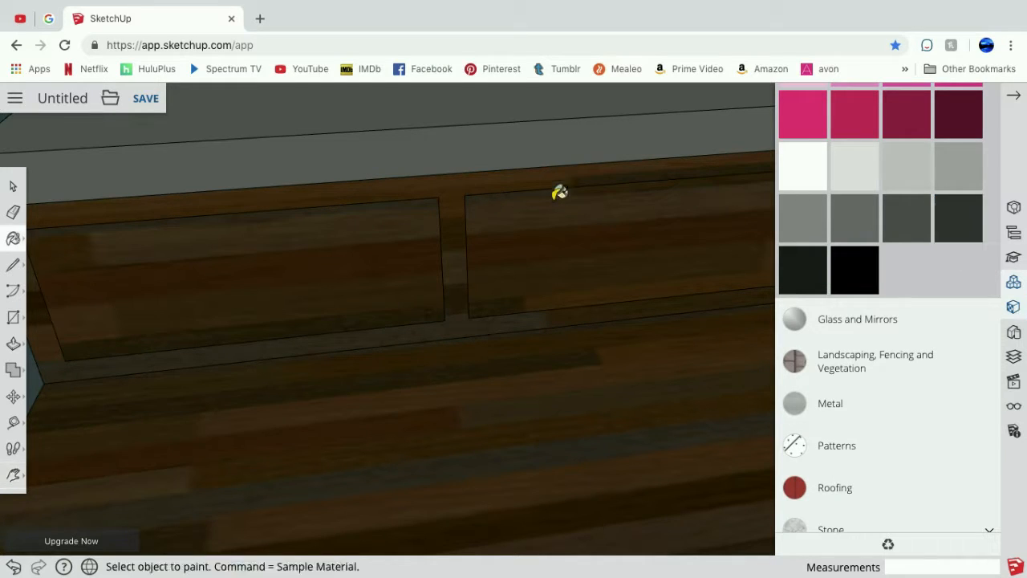
left_click(460, 185)
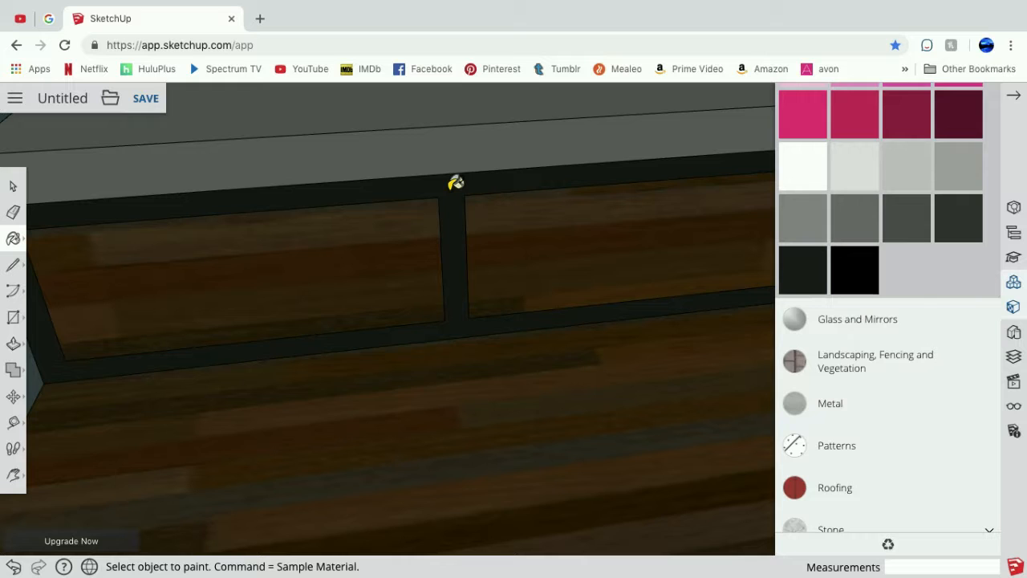
Draw a line about 2' 7 5/16" long across the outer wood panel, just below its top edge, to form a thin border strip.
left_click(13, 264)
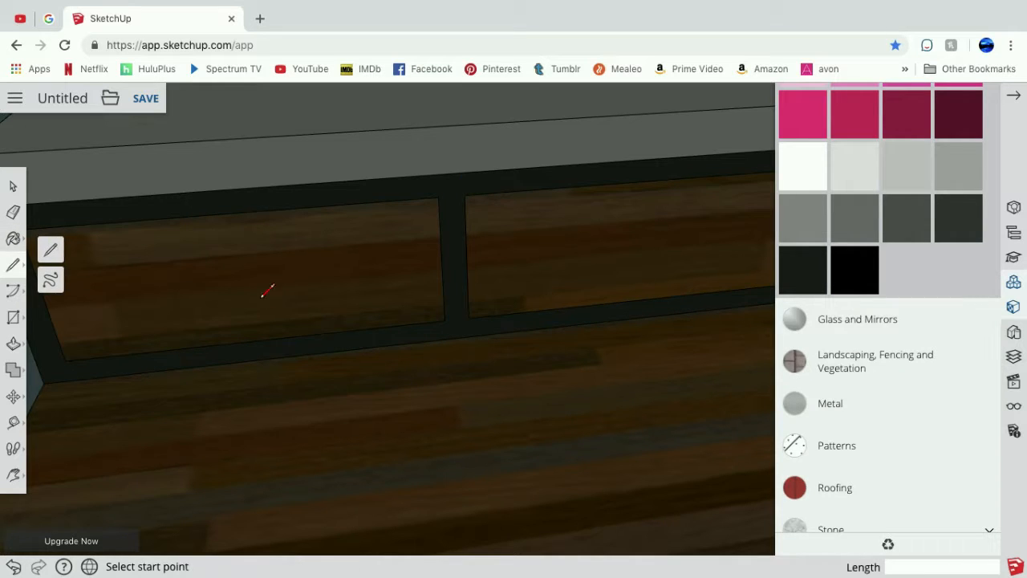
key("h")
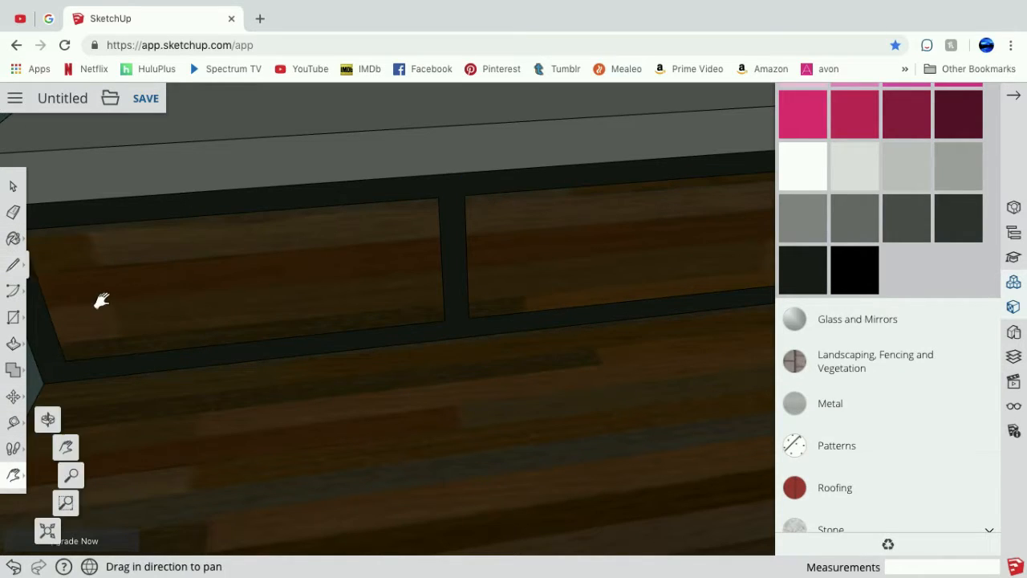
left_click_drag(77, 352, 120, 339)
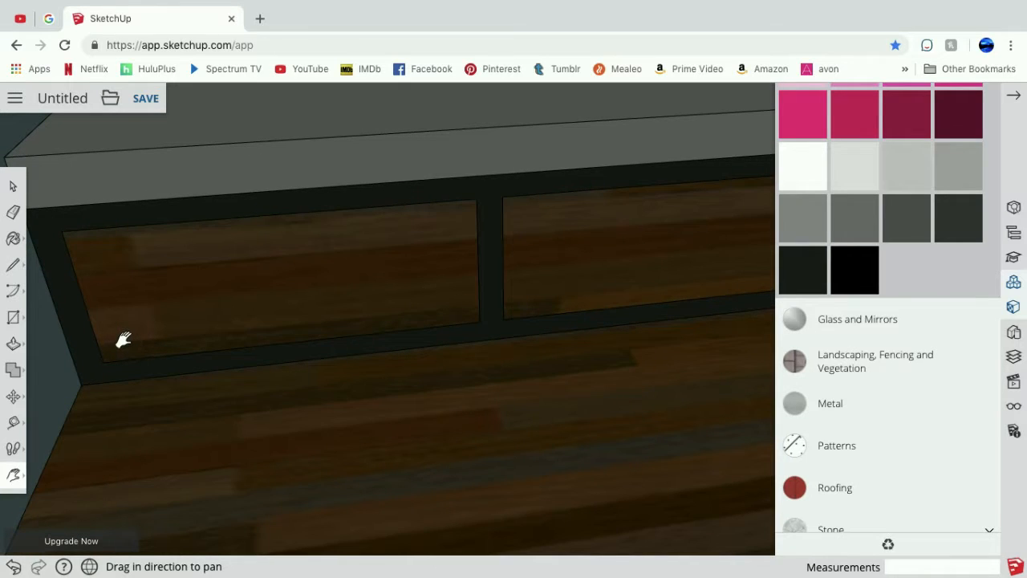
left_click_drag(85, 252, 94, 261)
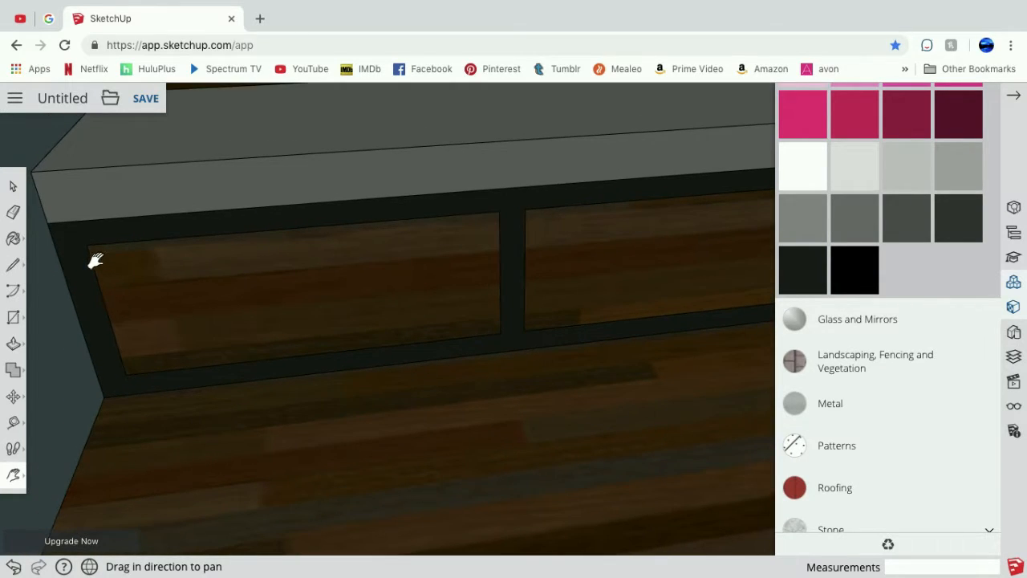
left_click(13, 264)
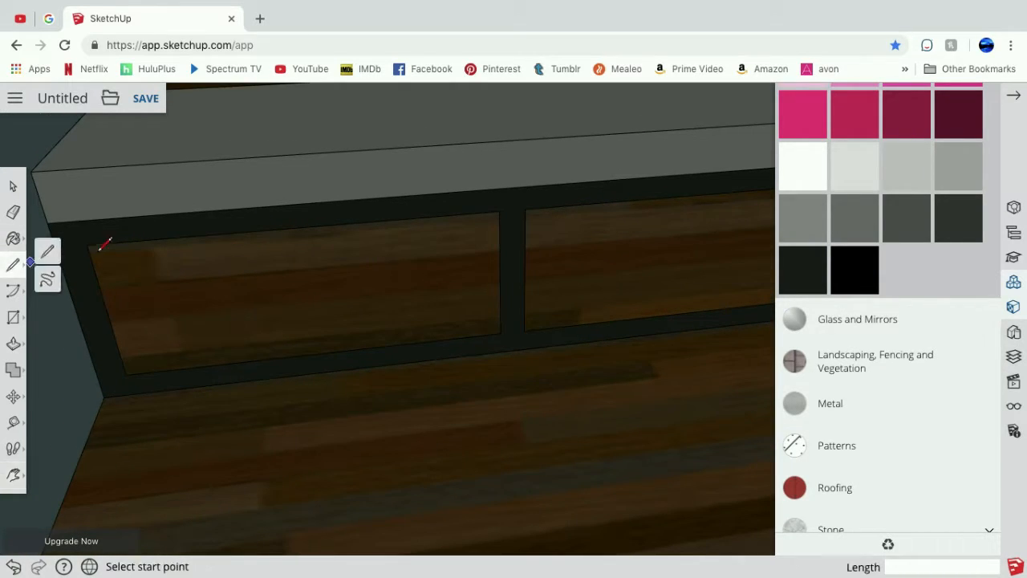
scroll(90, 259, "up", 1)
scroll(91, 259, "up", 3)
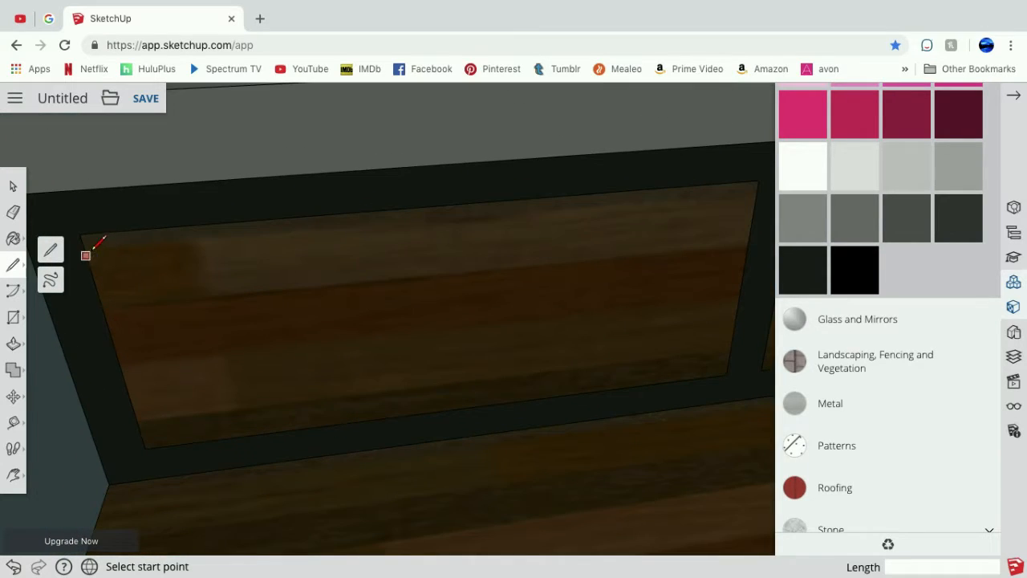
left_click(82, 245)
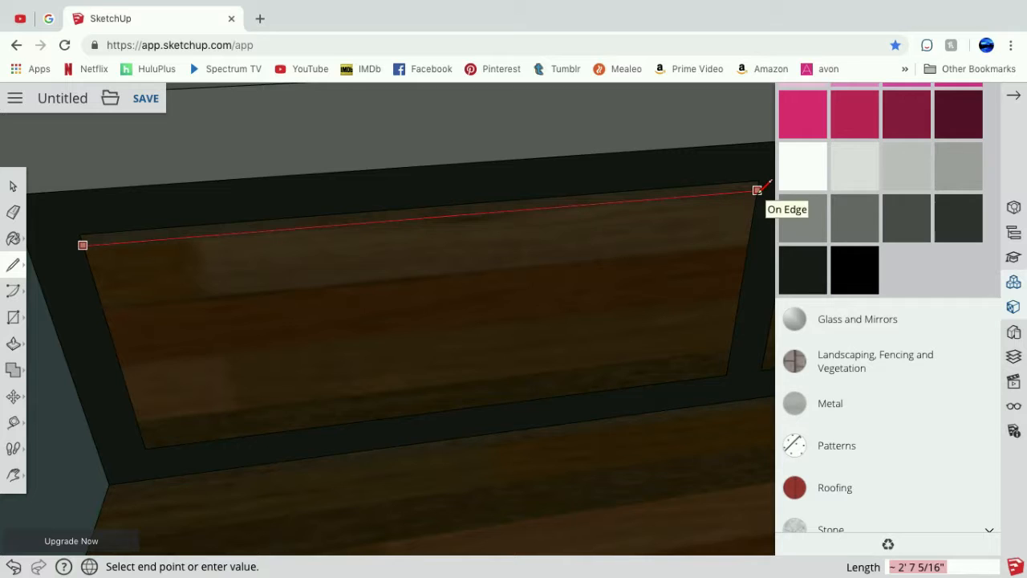
left_click(541, 218)
Copy the outer panel's thin top border strip and place the copy along the panel's bottom edge.
key("space")
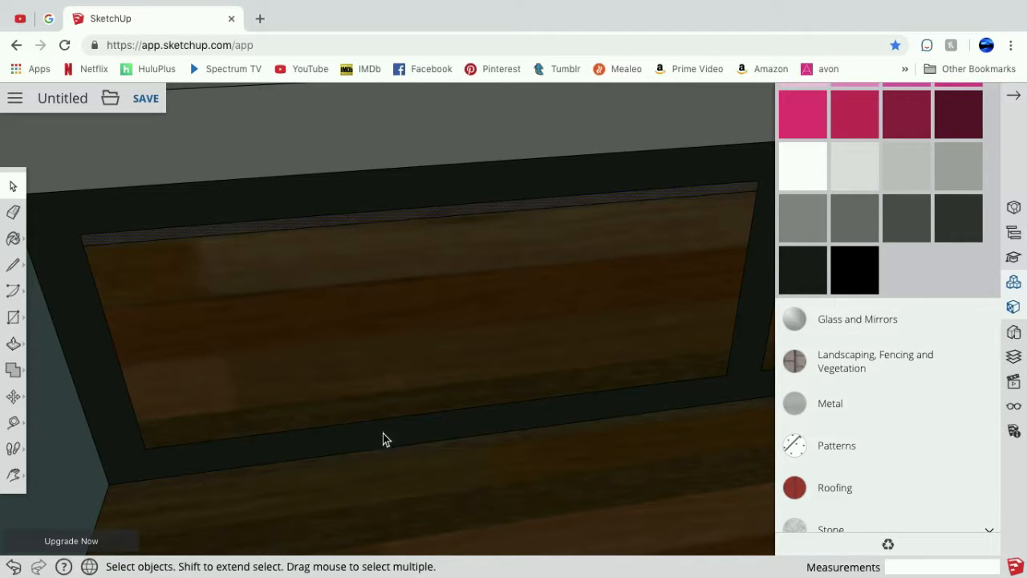
key("ctrl+v")
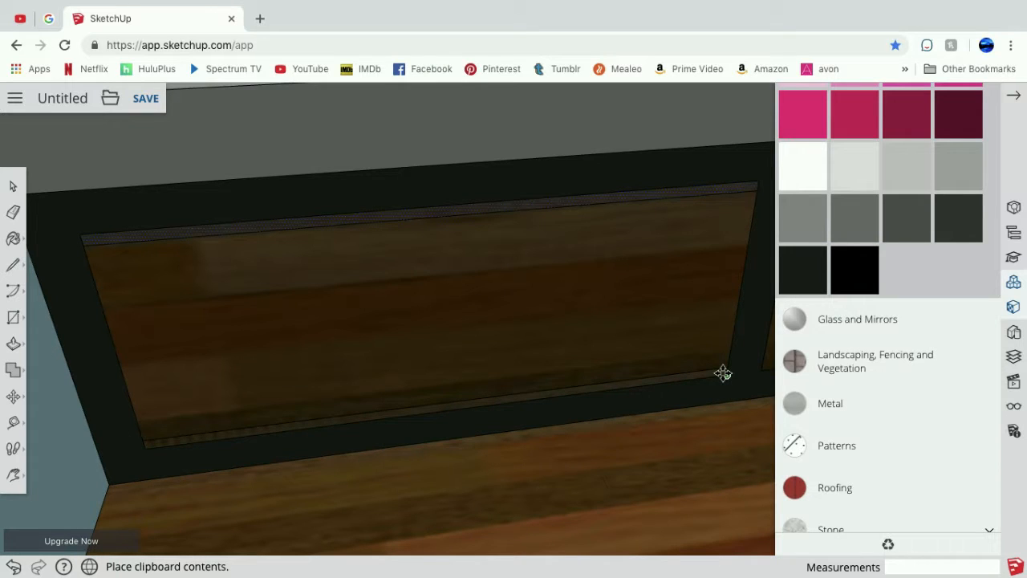
left_click(723, 373)
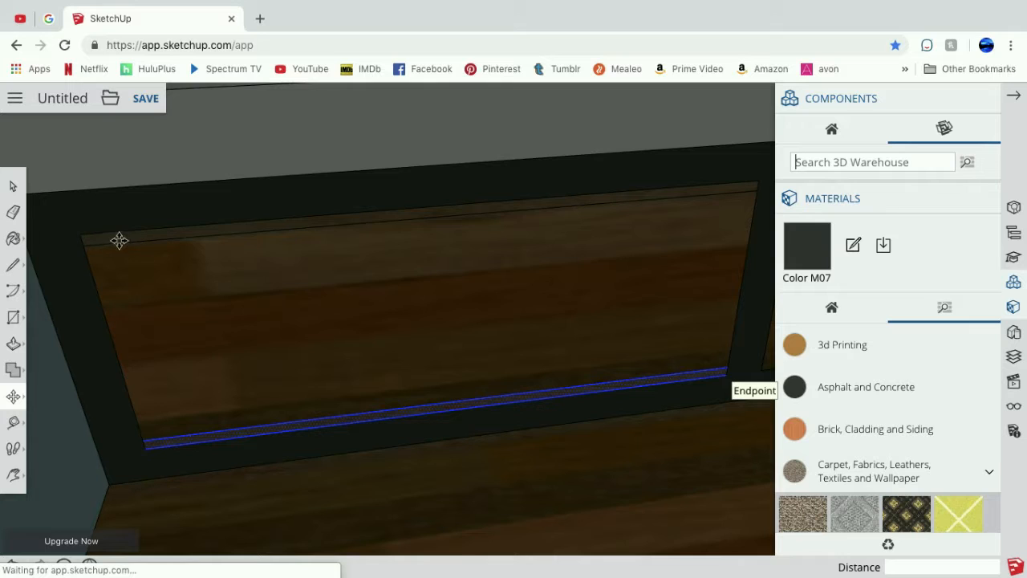
Draw a line about 10 9/16" long between the top and bottom border strips, just inside the outer panel's far side edge.
left_click(14, 270)
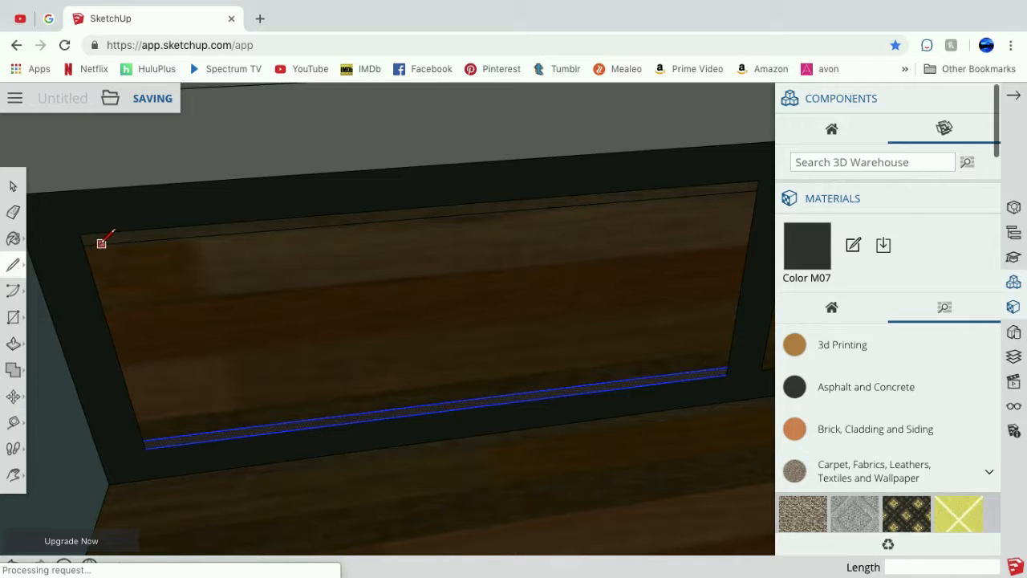
left_click(95, 243)
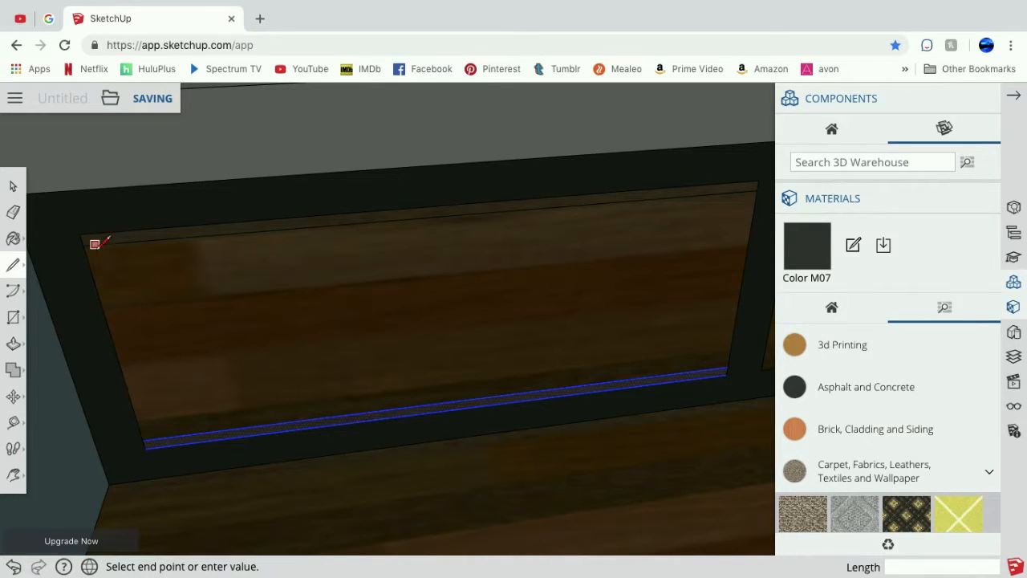
left_click(152, 439)
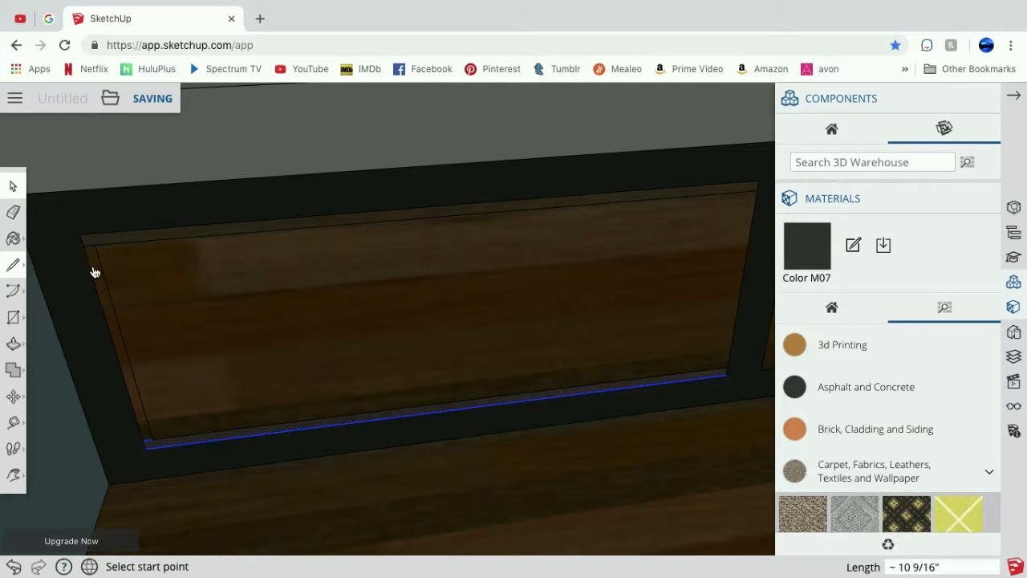
Copy the thin side border strip and place the copy along the outer panel's edge beside the middle strip.
key("space")
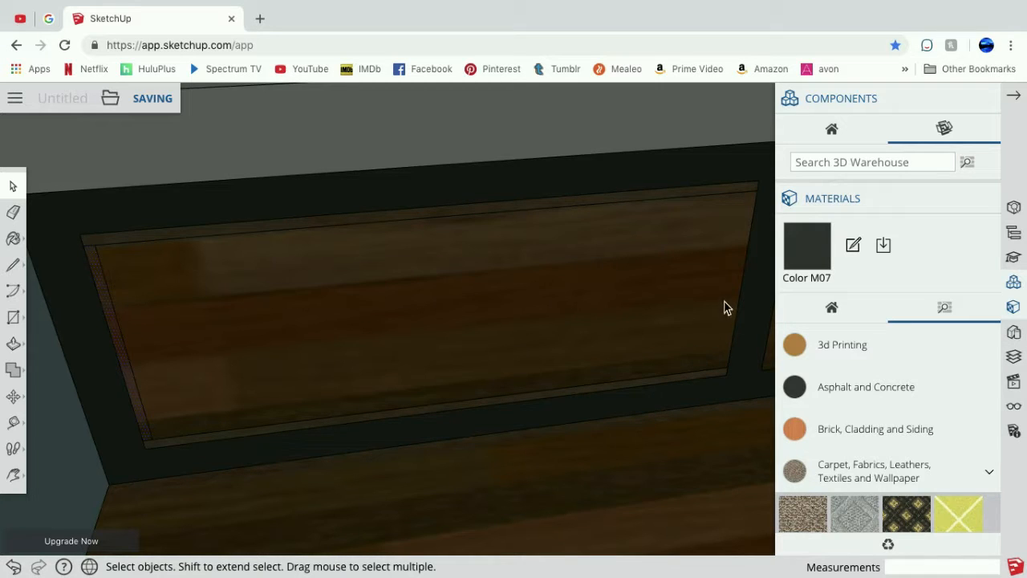
key("m")
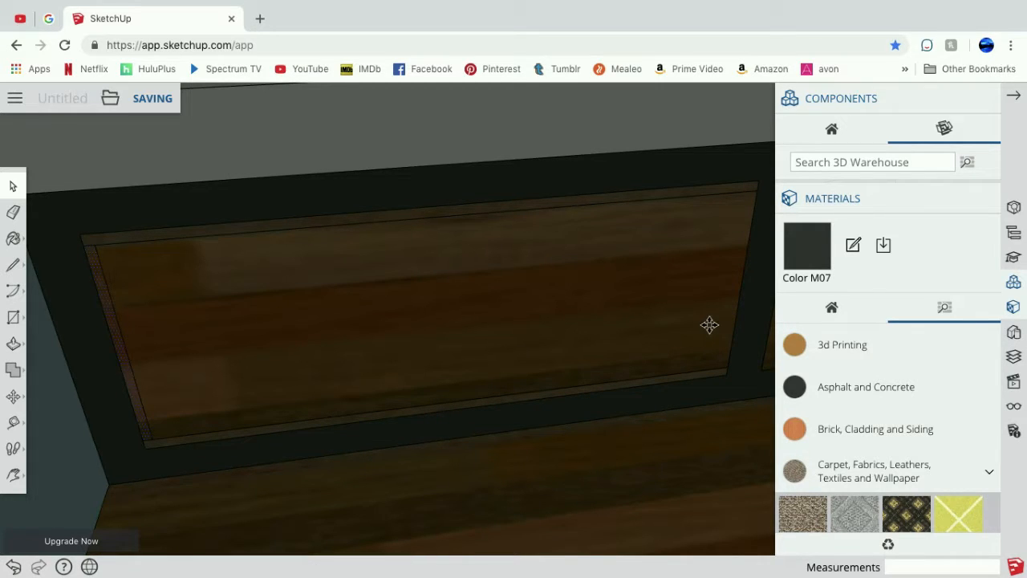
key("ctrl+v")
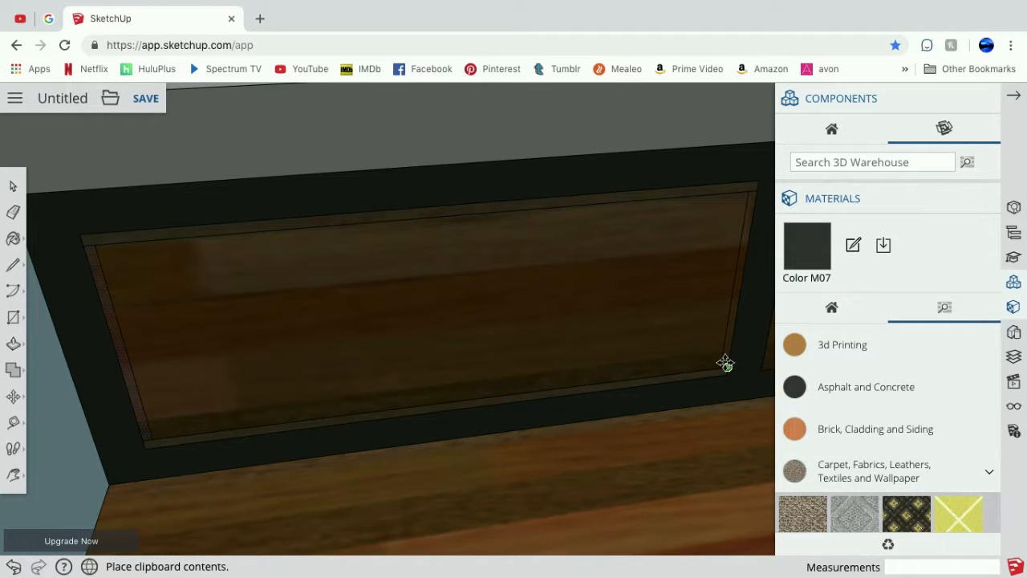
left_click(725, 363)
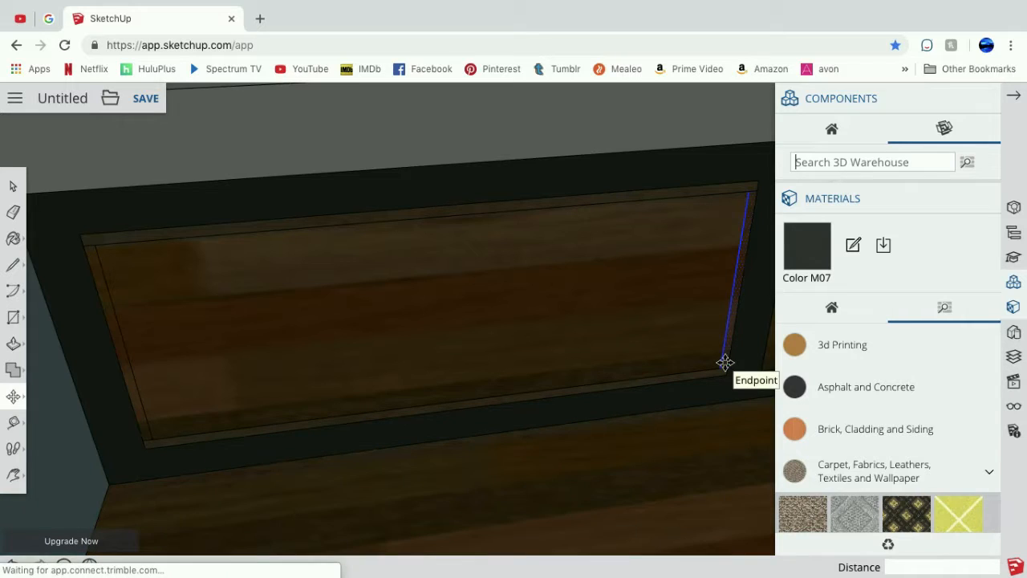
Erase the short leftover lines at the outer panel's border corners so the thin strips form one continuous frame.
left_click(13, 212)
left_click(87, 245)
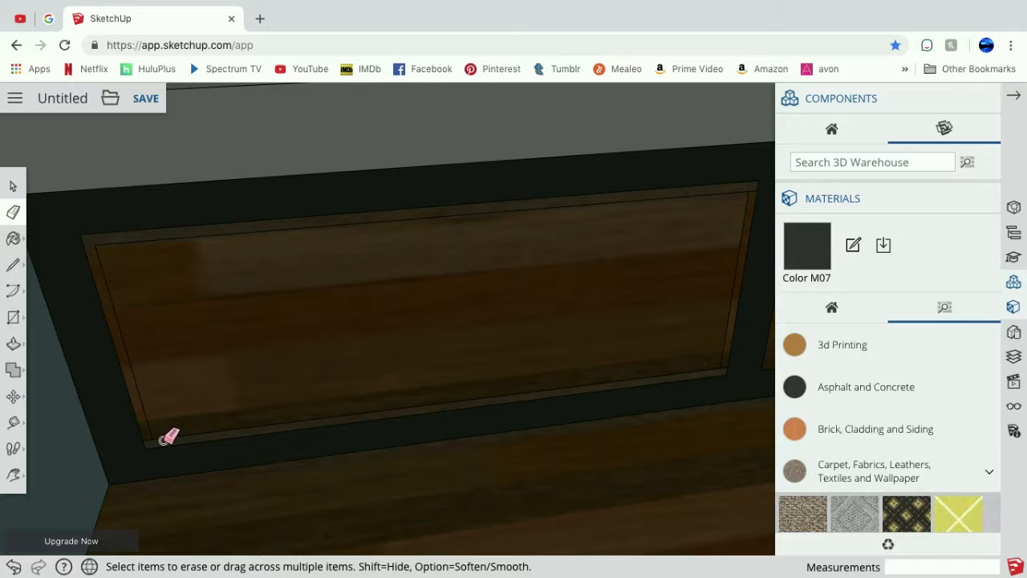
mouse_move(153, 437)
left_mouse_down()
mouse_move(449, 454)
mouse_move(732, 365)
left_mouse_up()
scroll(728, 366, "up", 3)
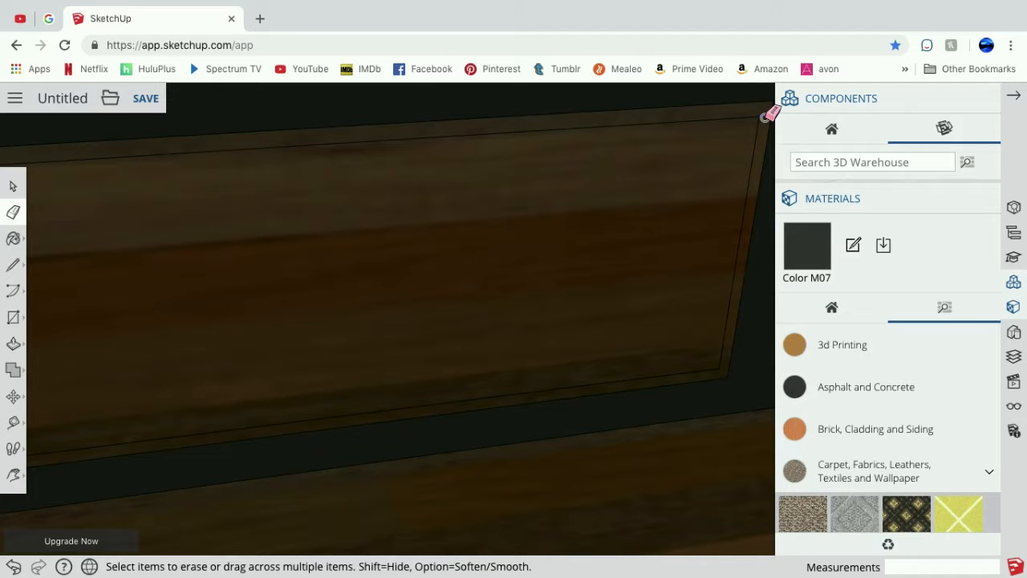
scroll(518, 210, "down", 5)
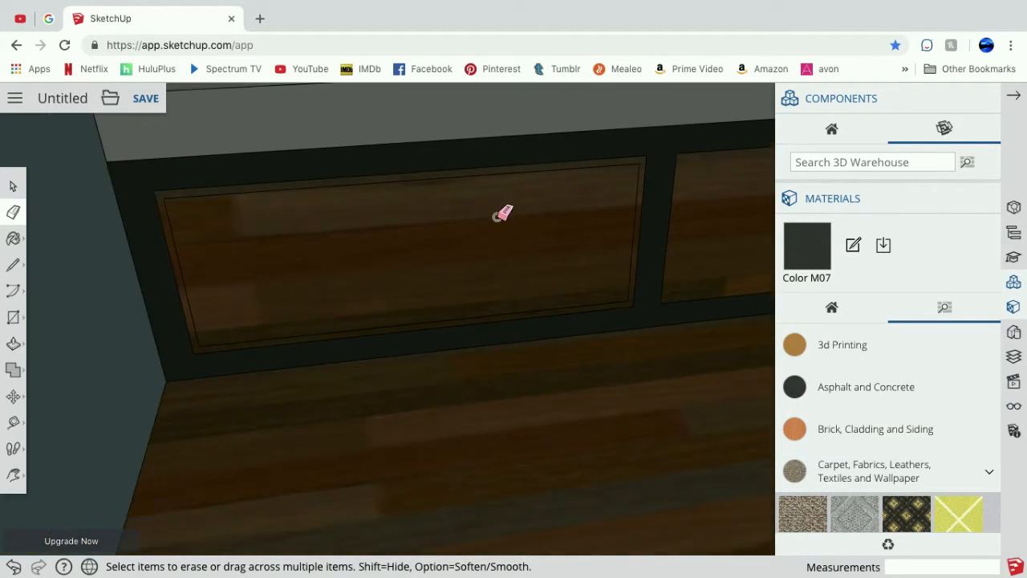
scroll(576, 280, "up", 4)
scroll(576, 280, "down", 3)
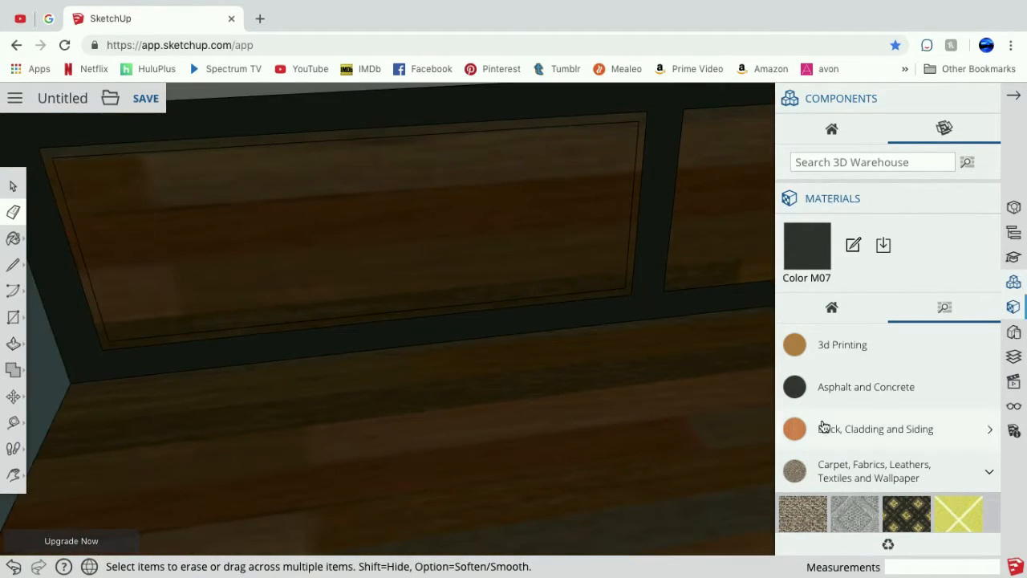
Paint the outer panel's thin inner border frame dark gray.
scroll(821, 414, "down", 10)
scroll(824, 415, "up", 8)
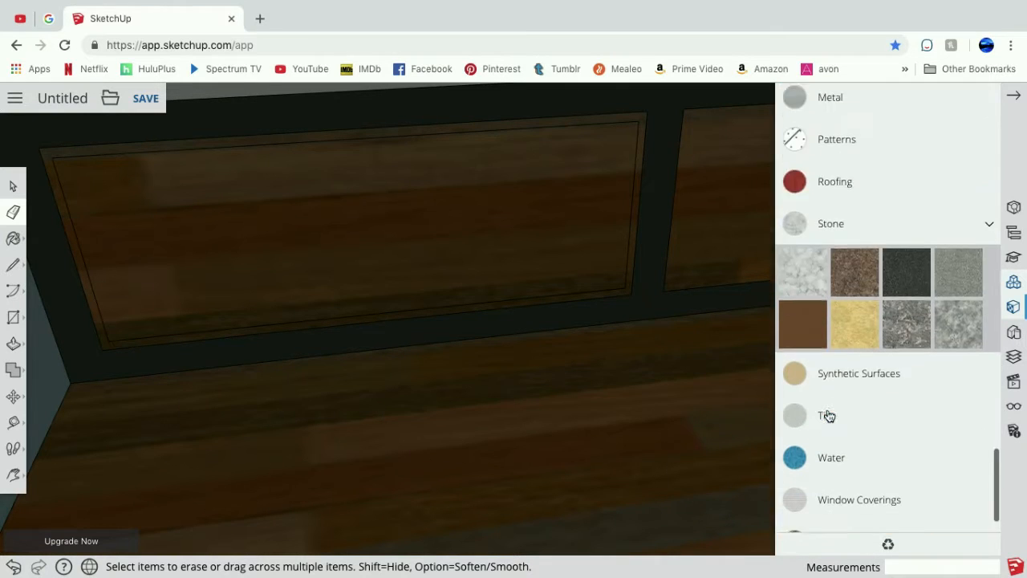
scroll(829, 415, "up", 1)
left_click(867, 405)
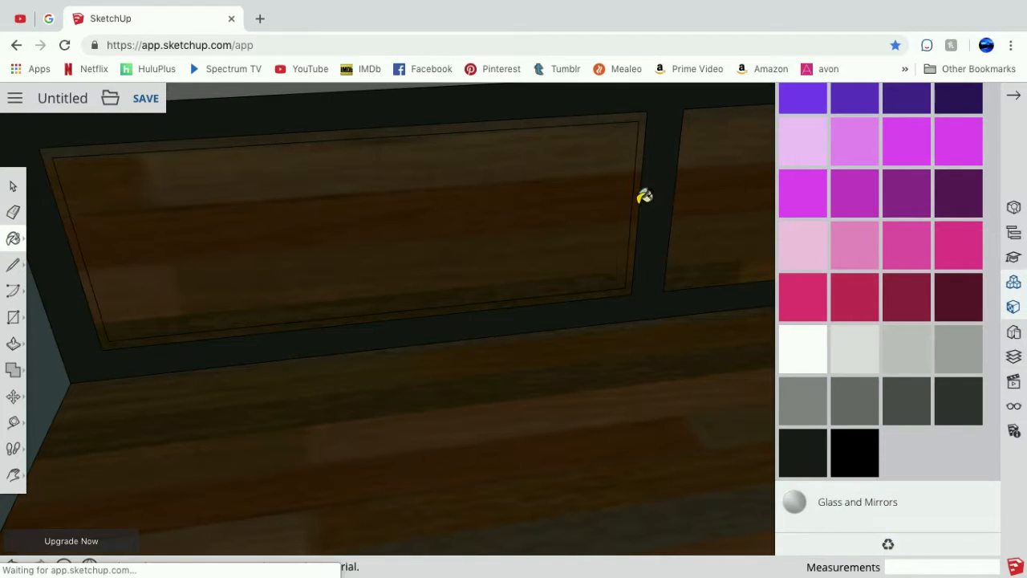
left_click(637, 199)
Copy the outer panel's gray border frame and place the copy inside the other bench panel's opening.
left_click(13, 186)
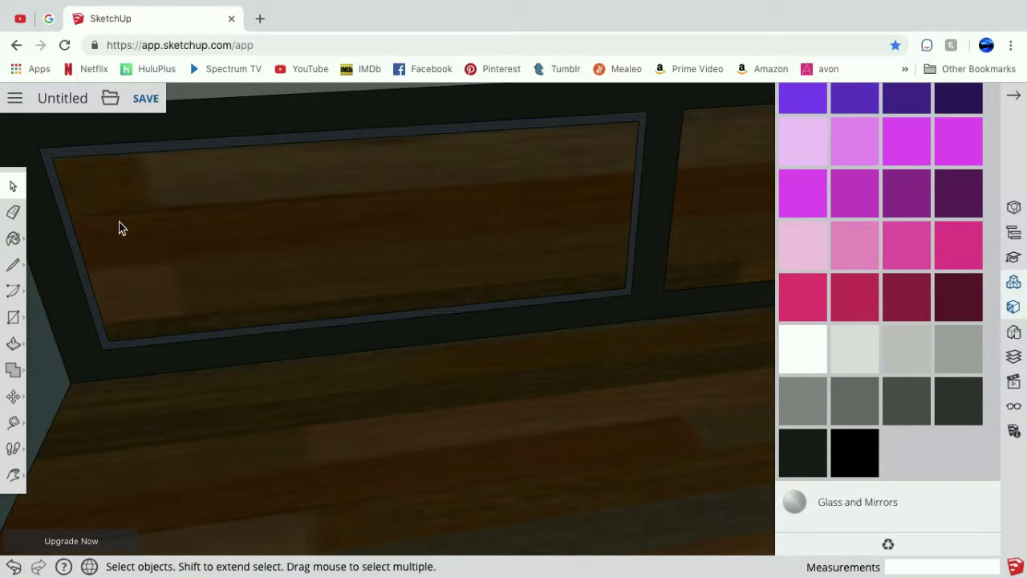
scroll(541, 222, "down", 5)
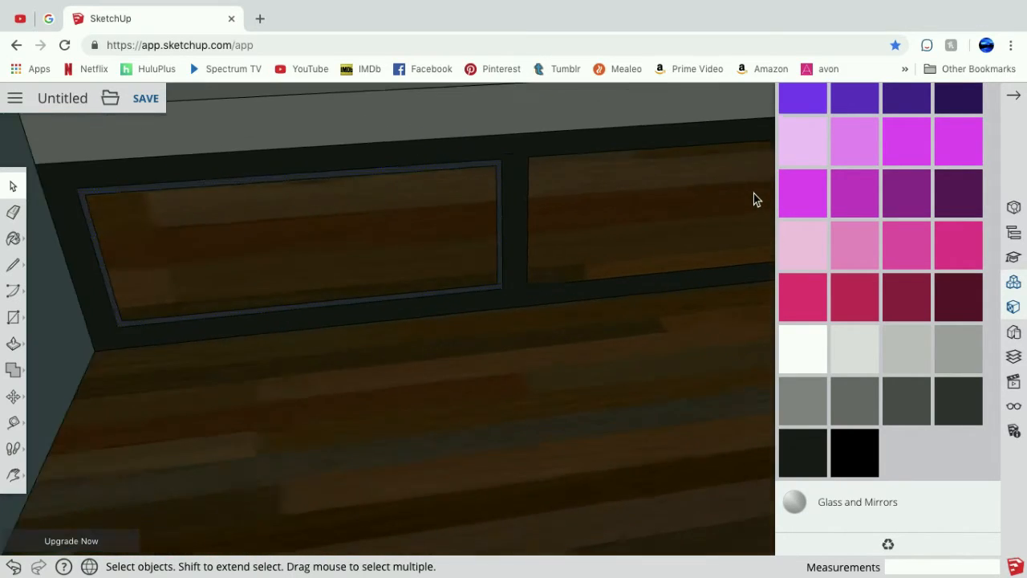
scroll(754, 193, "up", 3)
scroll(753, 193, "down", 6)
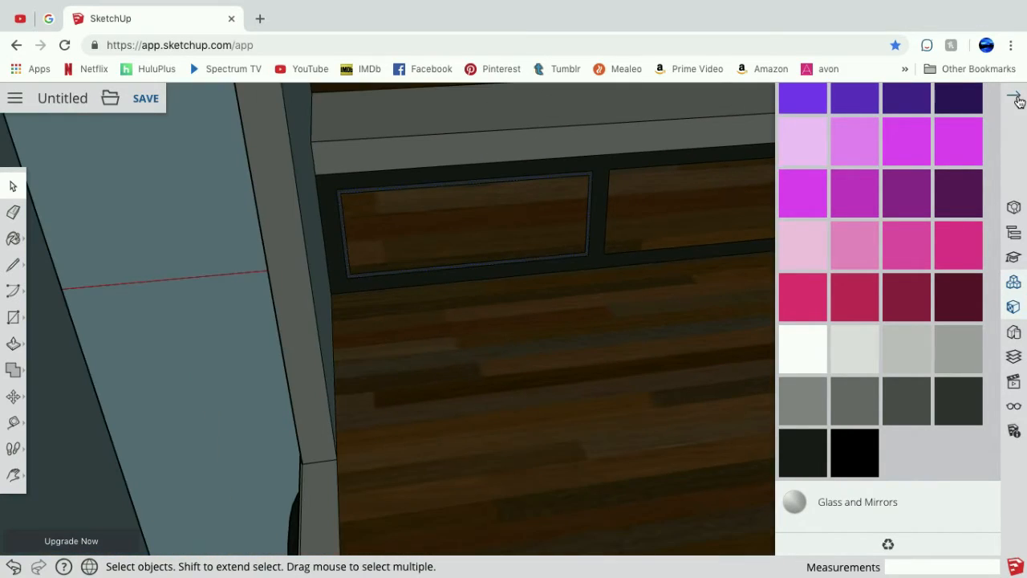
left_click(1015, 98)
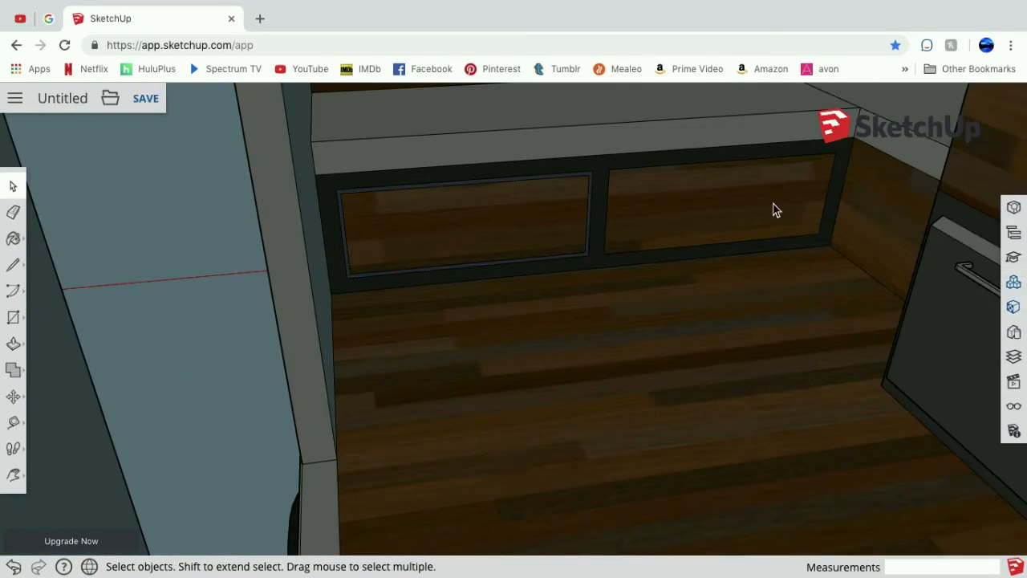
scroll(801, 199, "up", 5)
scroll(801, 193, "down", 3)
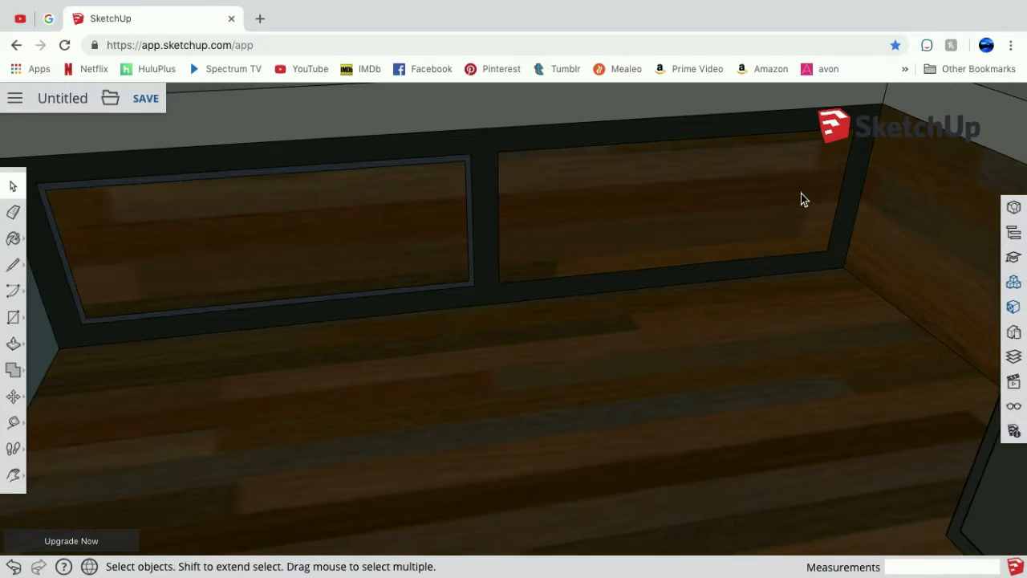
scroll(801, 193, "up", 3)
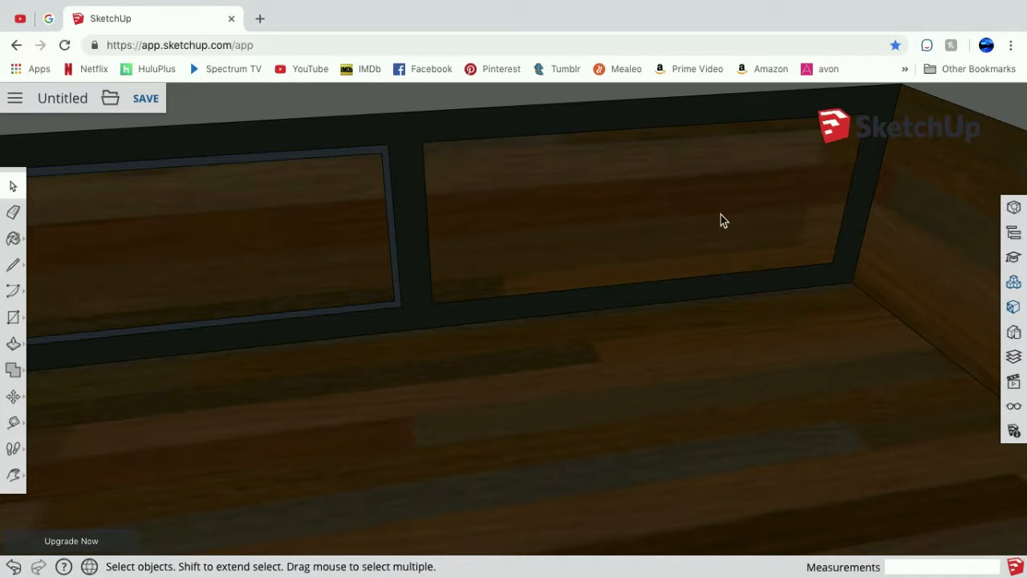
key("ctrl+v")
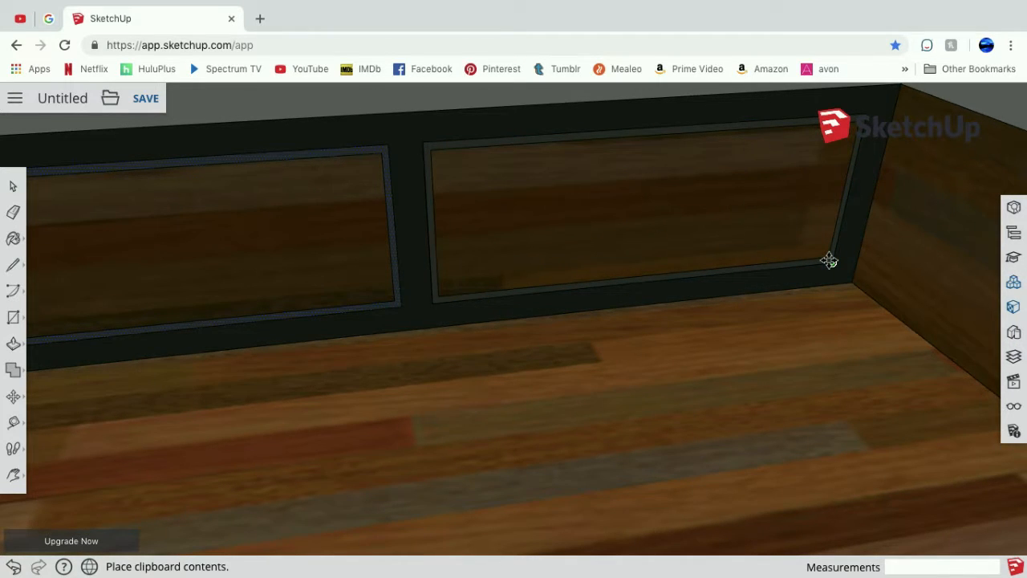
left_click(829, 261)
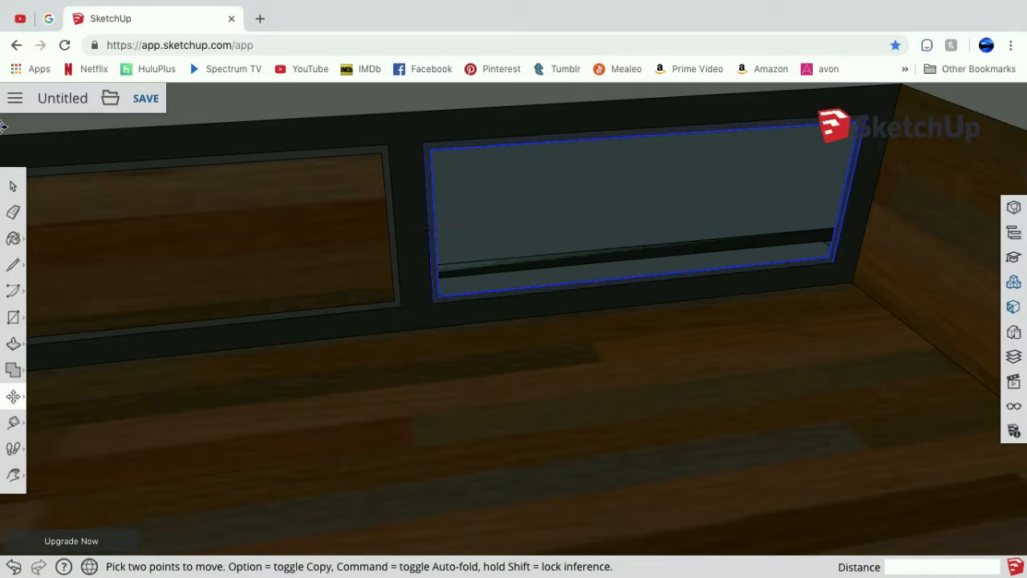
Draw a line about 10 9/16" long down the copied frame's inner side edge beside the middle strip to close the panel face.
left_click(20, 271)
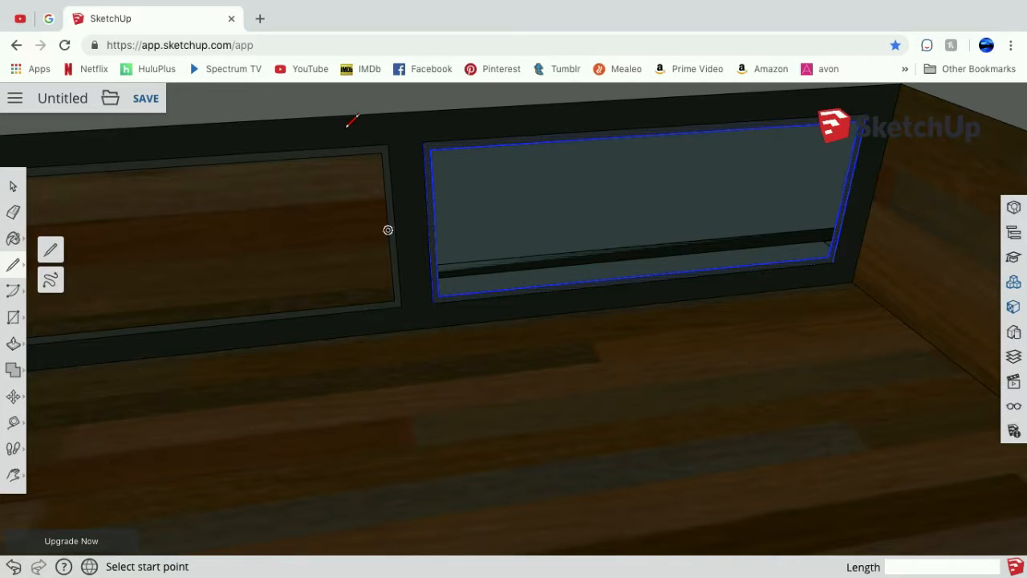
left_click(430, 149)
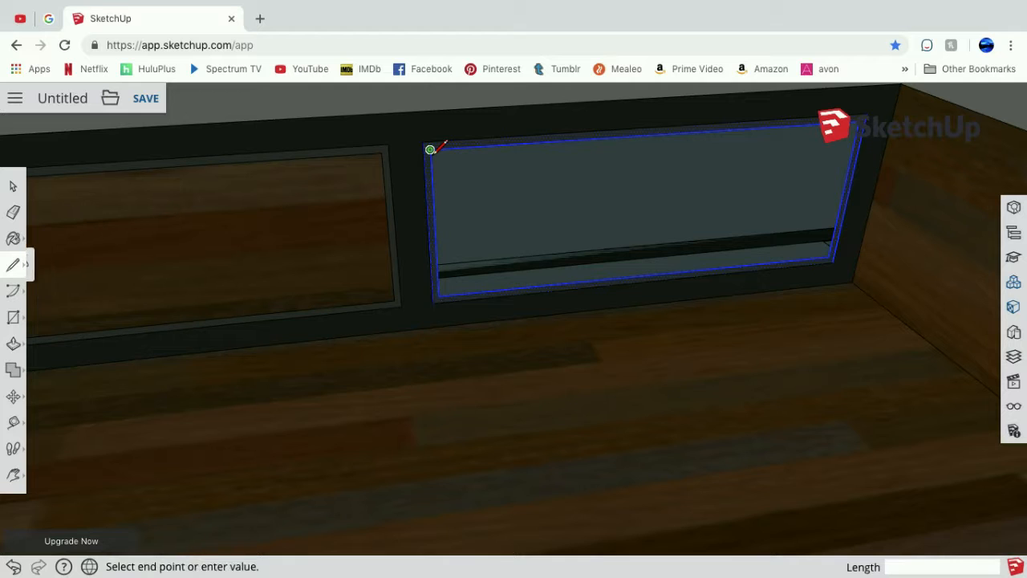
left_click(439, 295)
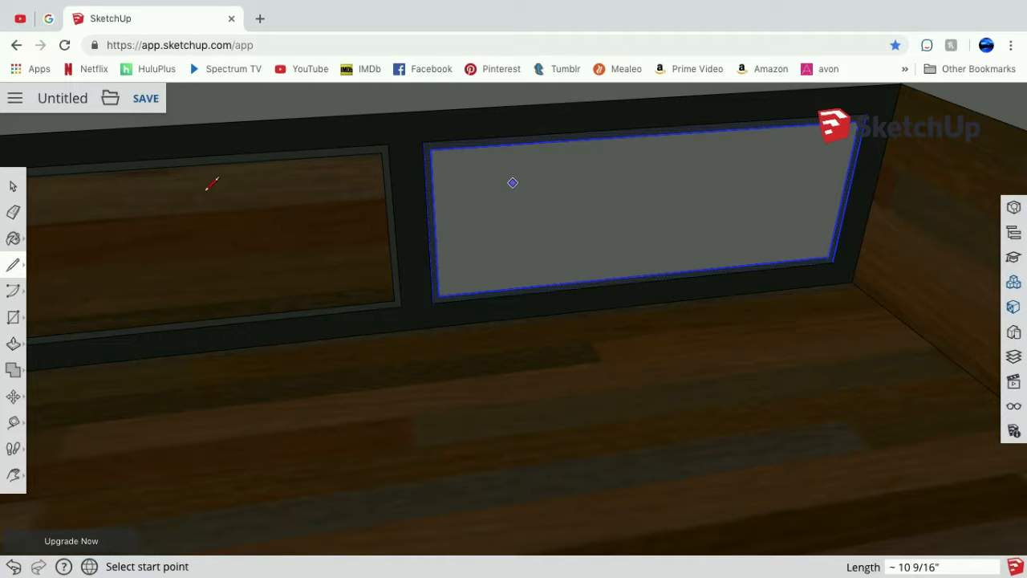
left_click(13, 187)
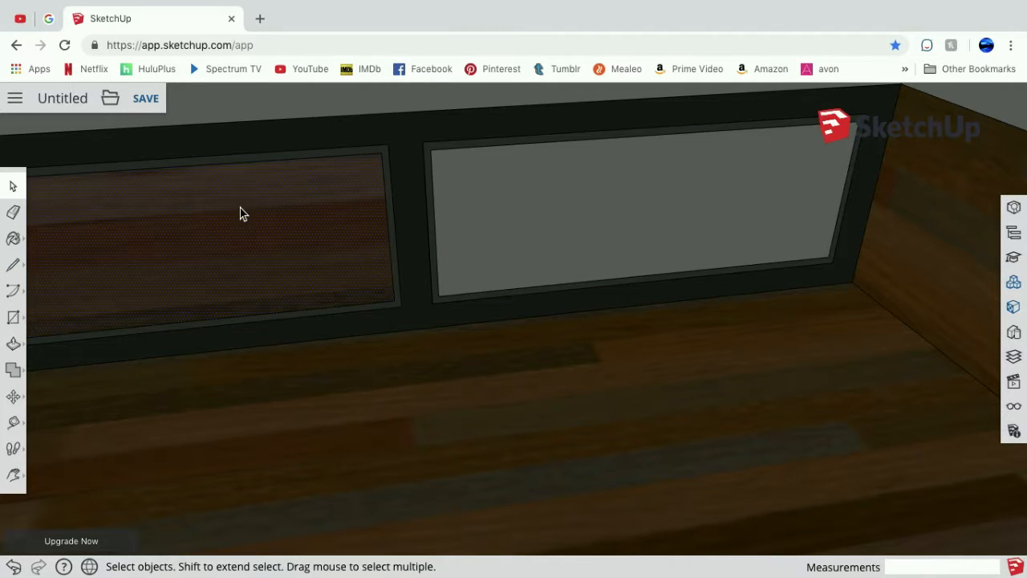
Try a very dark gray on the new face inside the copied border frame.
scroll(555, 215, "down", 5)
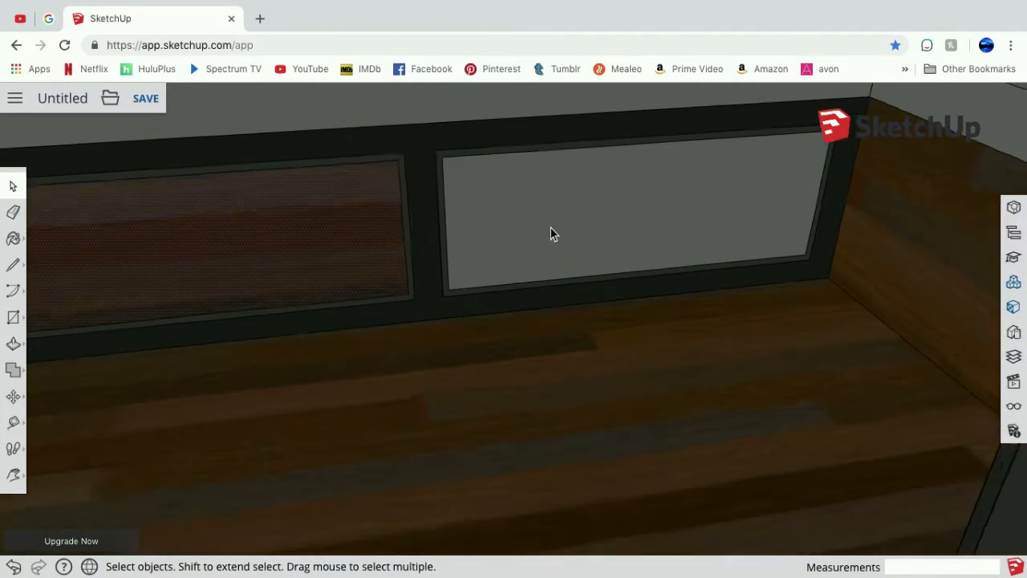
scroll(551, 234, "up", 2)
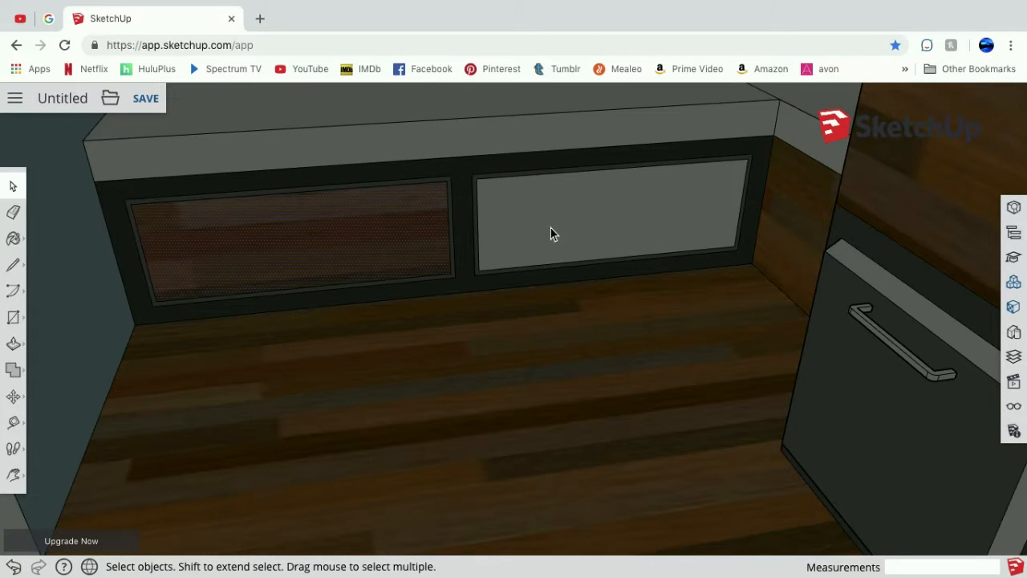
scroll(551, 234, "up", 3)
scroll(551, 234, "down", 2)
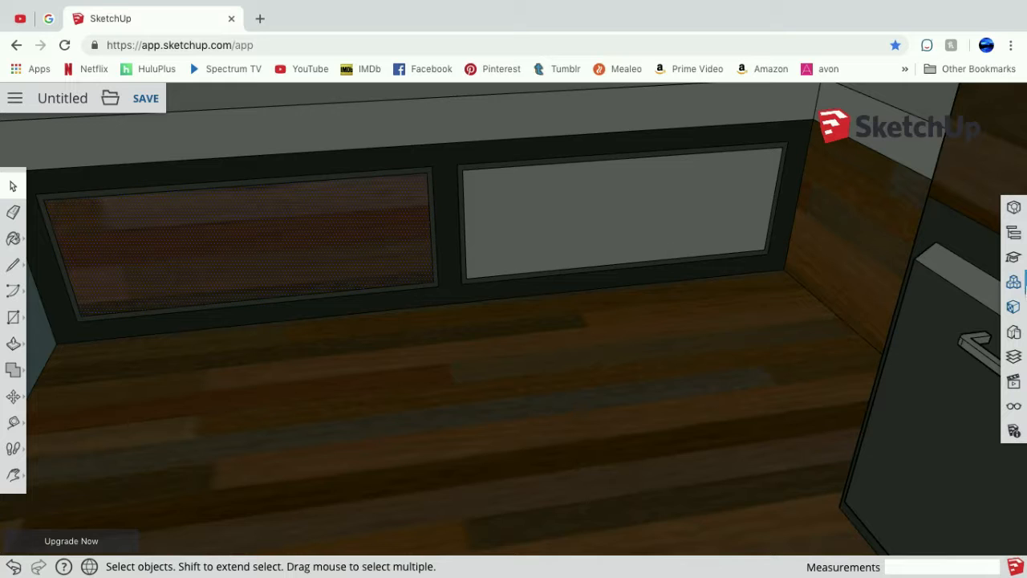
left_click(1014, 306)
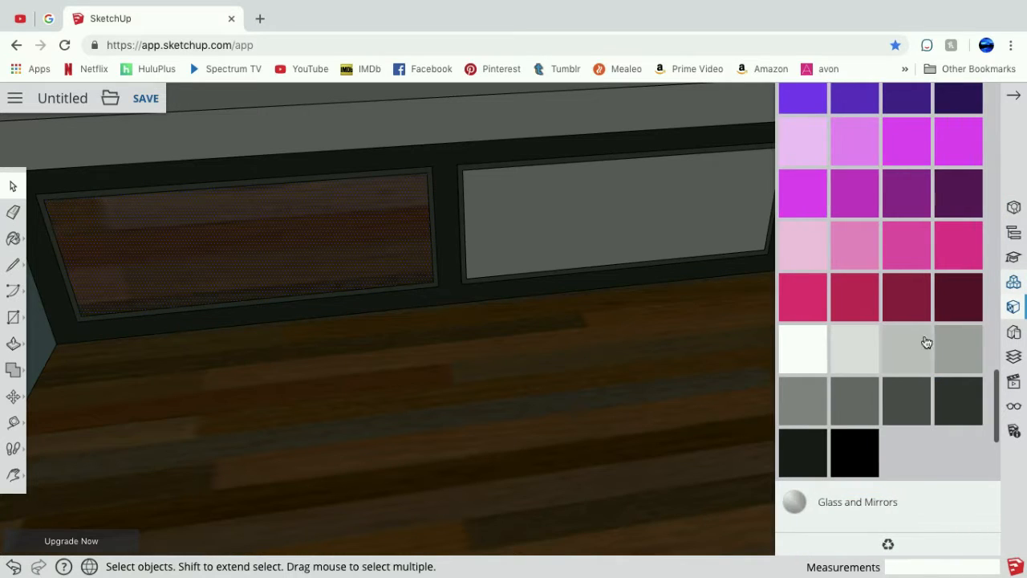
left_click(956, 411)
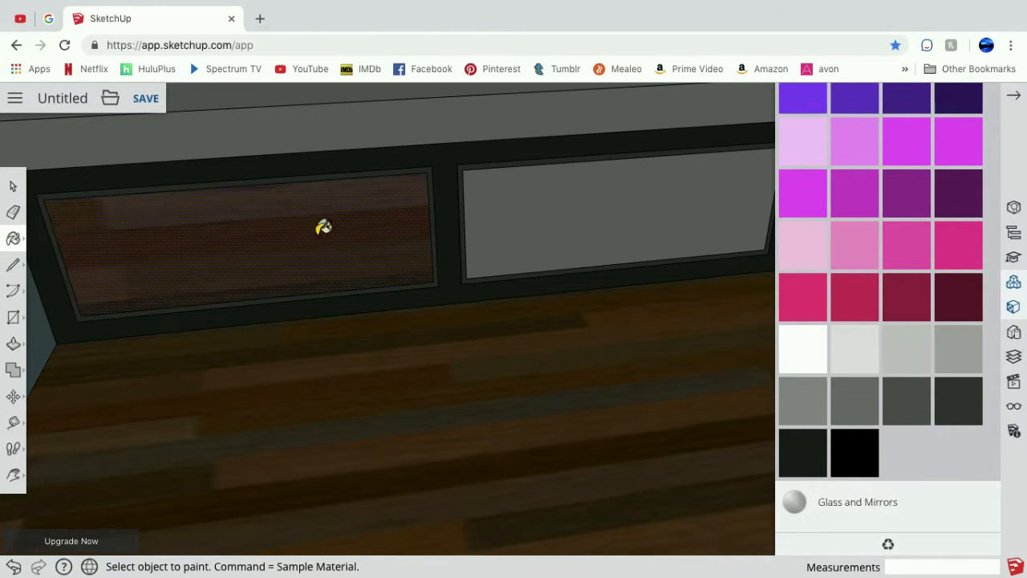
left_click(762, 255)
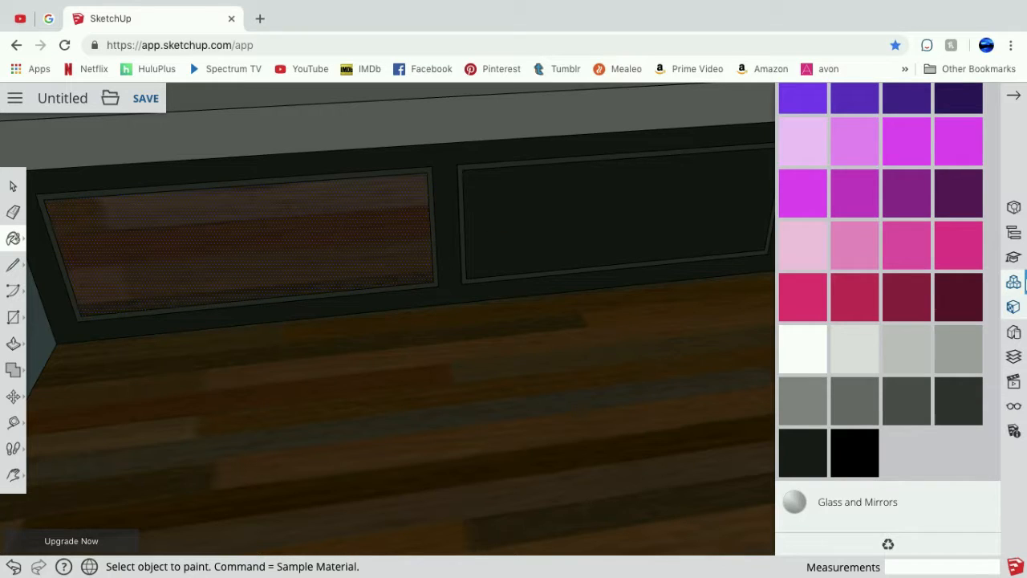
Paint the inner faces of both bench panels light gray.
left_click(918, 352)
left_click(569, 181)
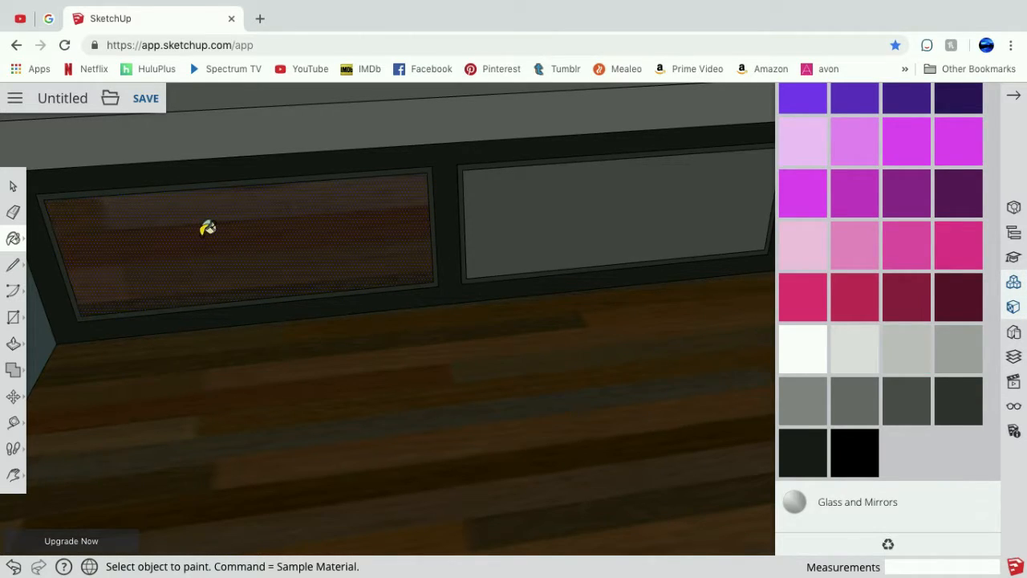
left_click(207, 228)
left_click(12, 186)
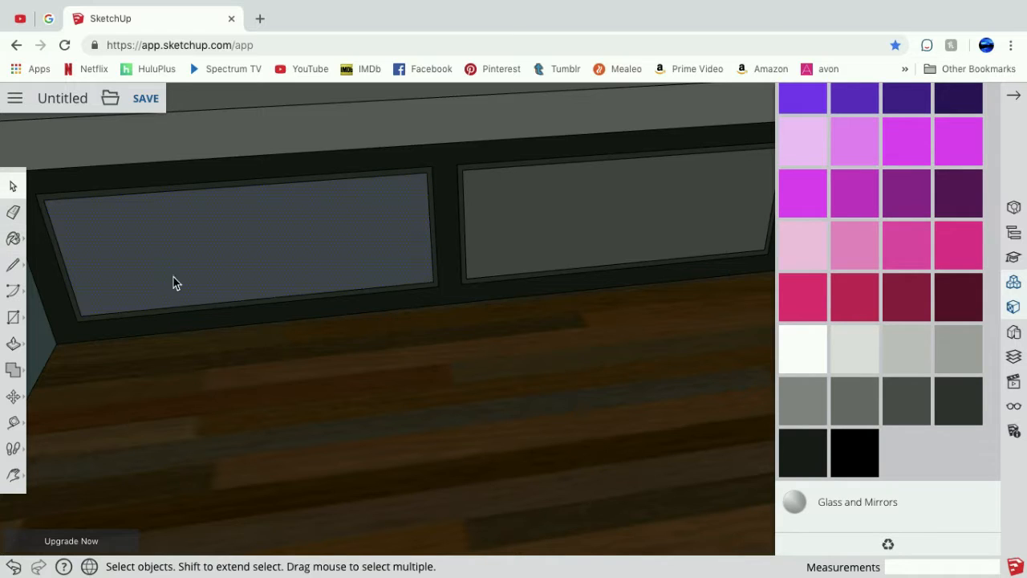
Push/Pull the outer panel's gray inner face outward by about 9/16".
left_click(13, 475)
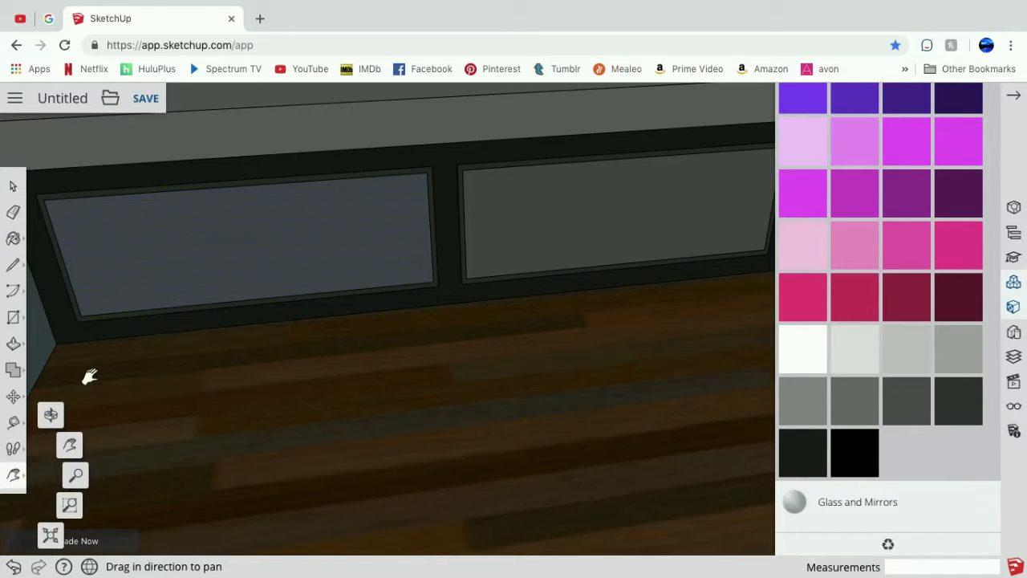
left_click_drag(78, 362, 128, 387)
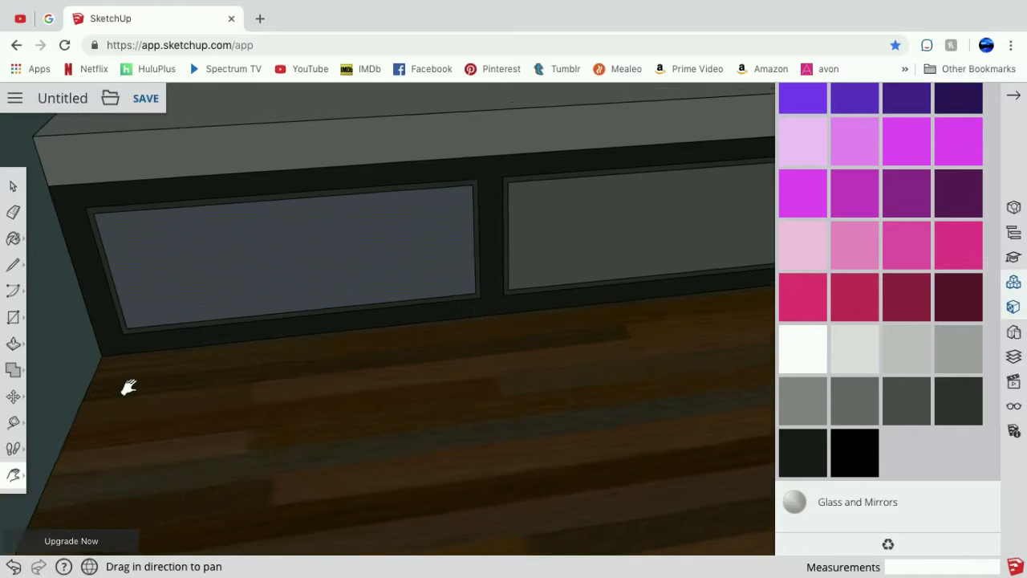
scroll(124, 394, "up", 2)
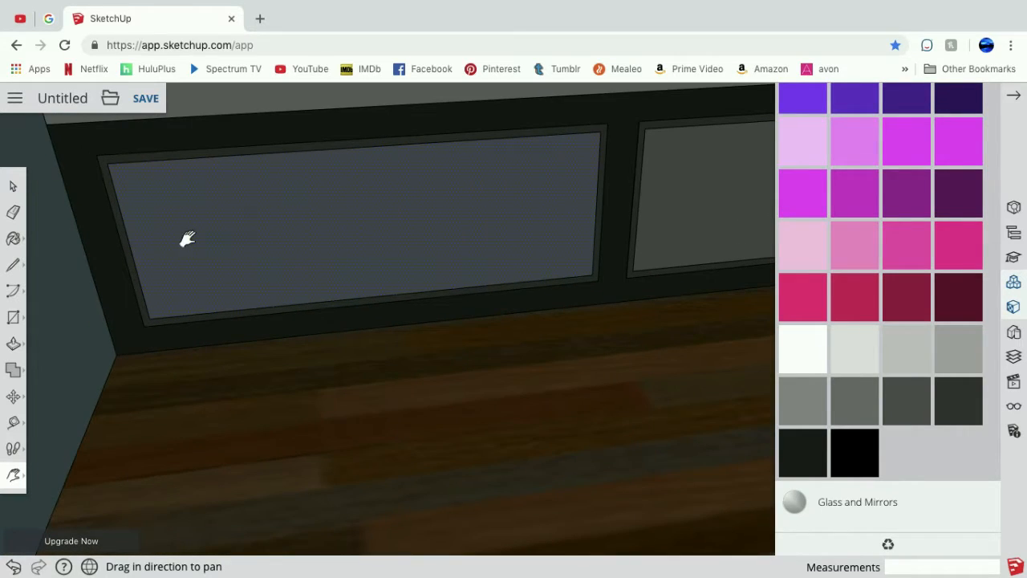
scroll(208, 221, "up", 2)
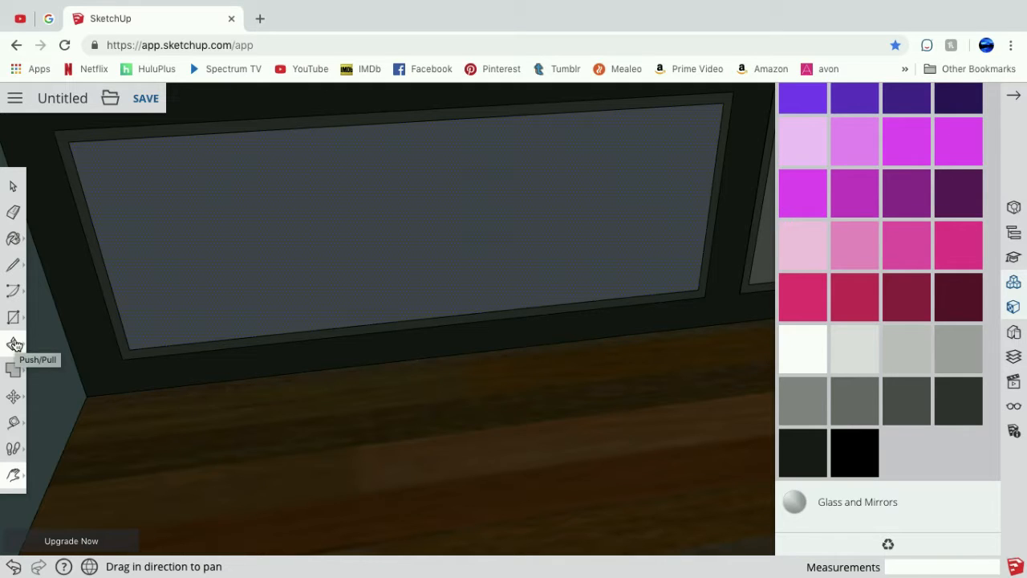
left_click(15, 344)
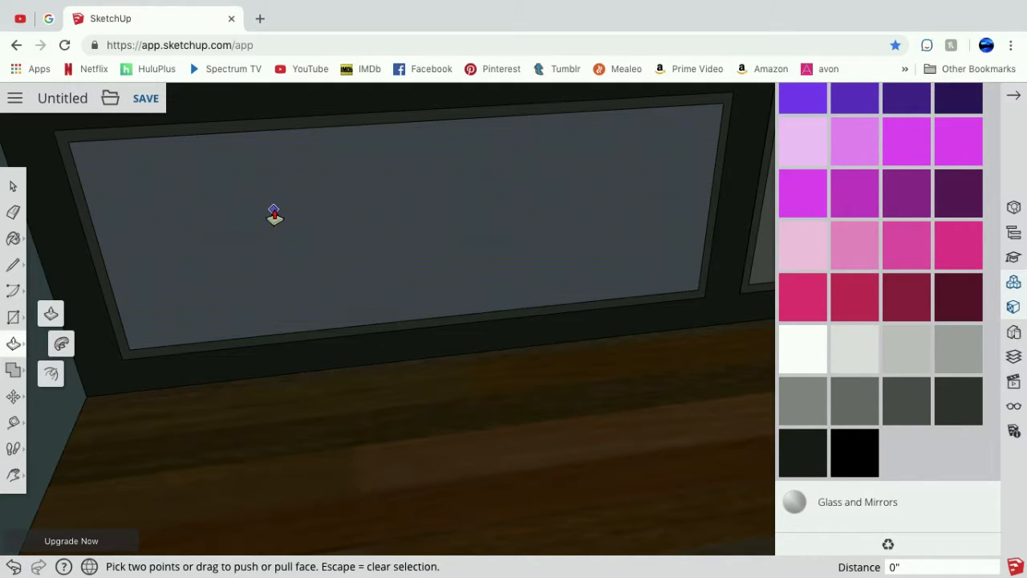
left_click(273, 215)
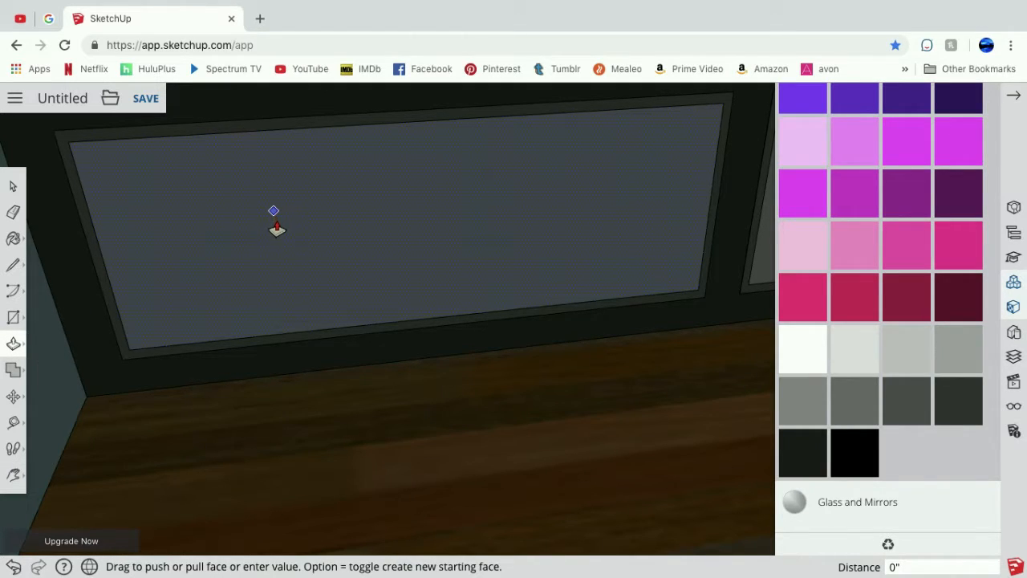
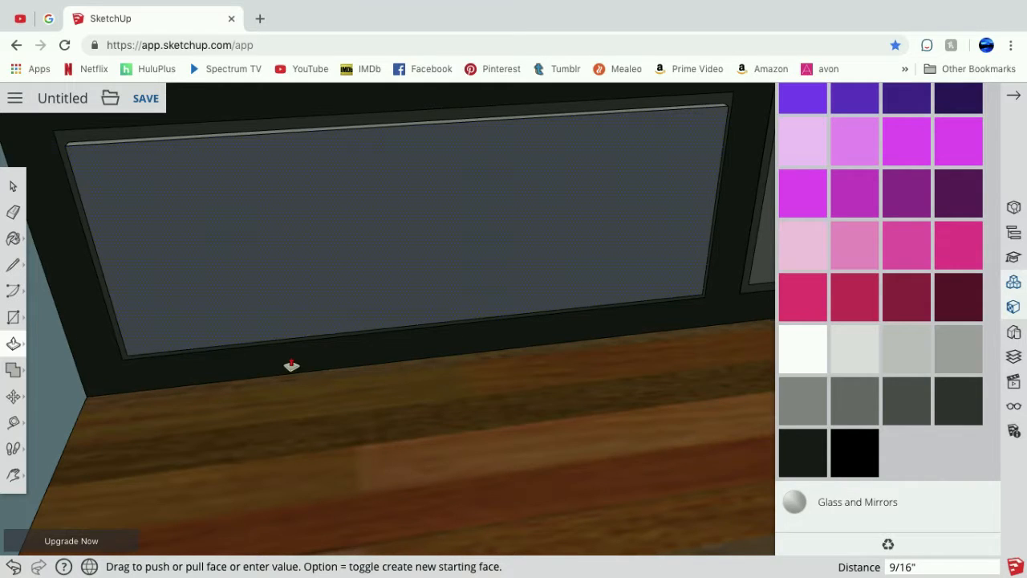
left_click(292, 366)
Push/Pull the inner panel's gray face outward by about 5/8" to match the raised outer panel.
left_click(13, 474)
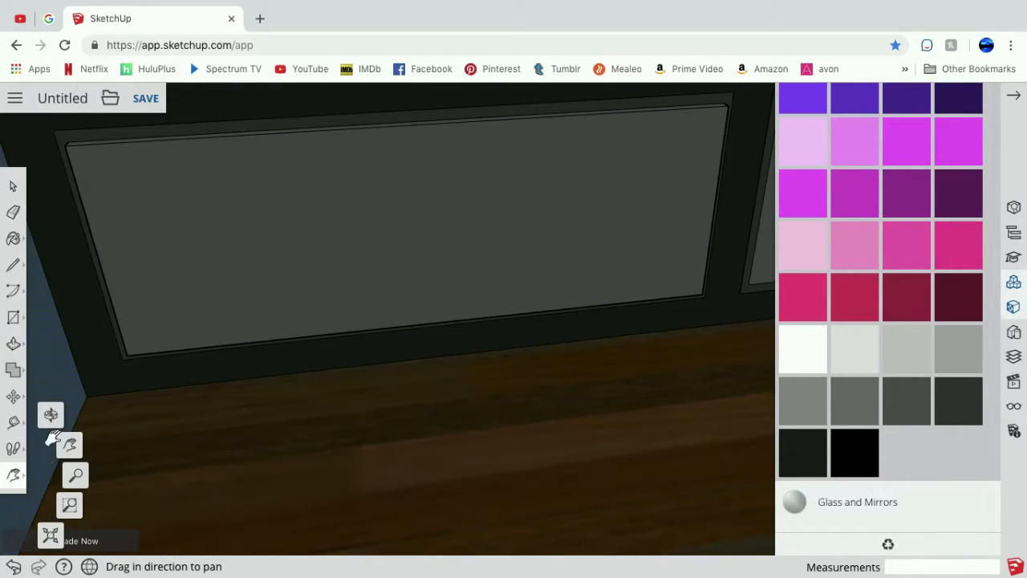
left_click(51, 416)
left_click_drag(153, 201, 264, 248)
left_click(13, 474)
left_click(70, 445)
left_click_drag(608, 235, 518, 269)
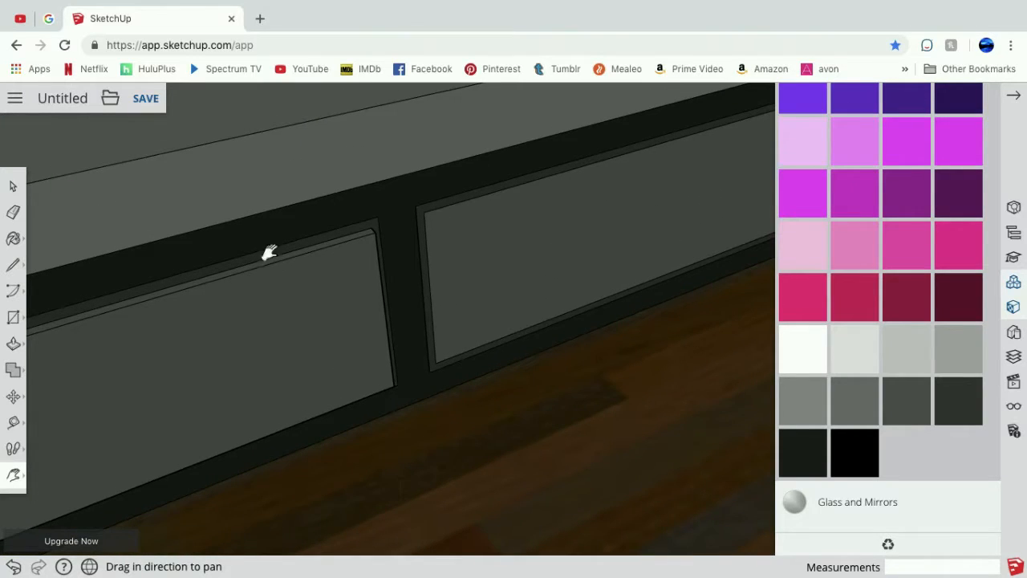
left_click(12, 187)
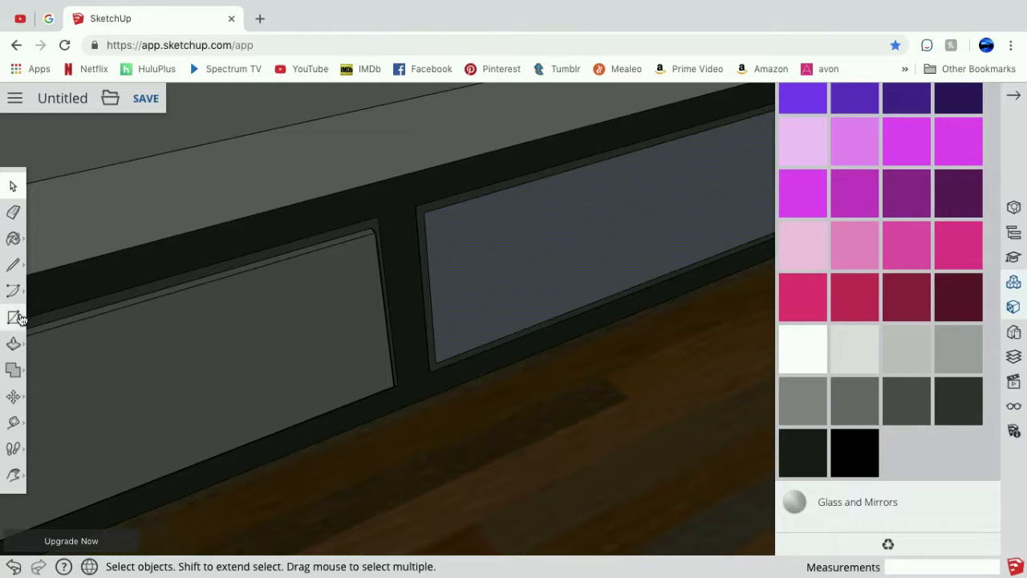
left_click(13, 343)
left_click(517, 232)
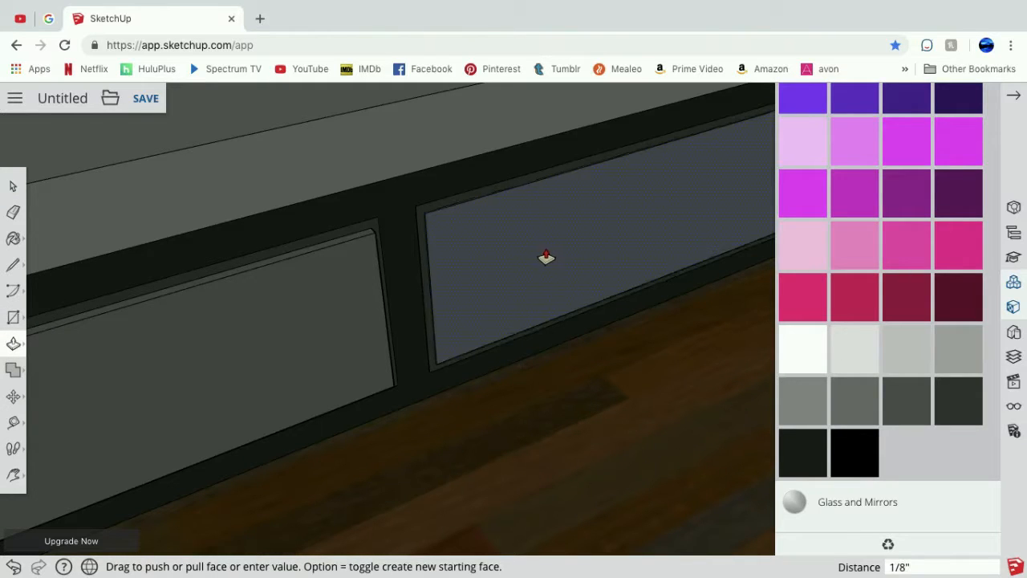
left_click_drag(534, 254, 521, 244)
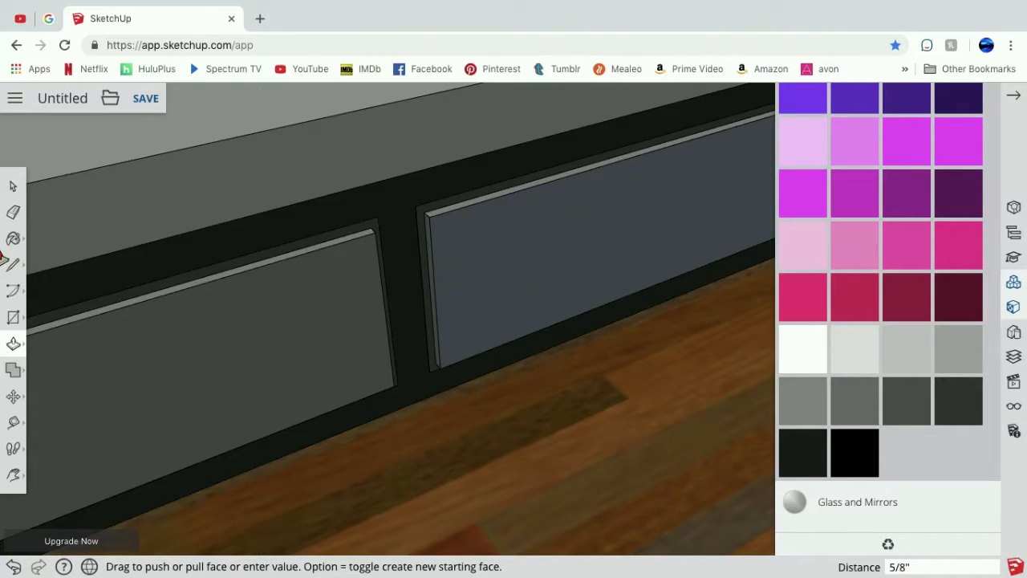
Draw corner lines about 15/16" long joining the raised inner panel to its frame at both corners beside the middle strip.
left_click(13, 263)
mouse_move(327, 4)
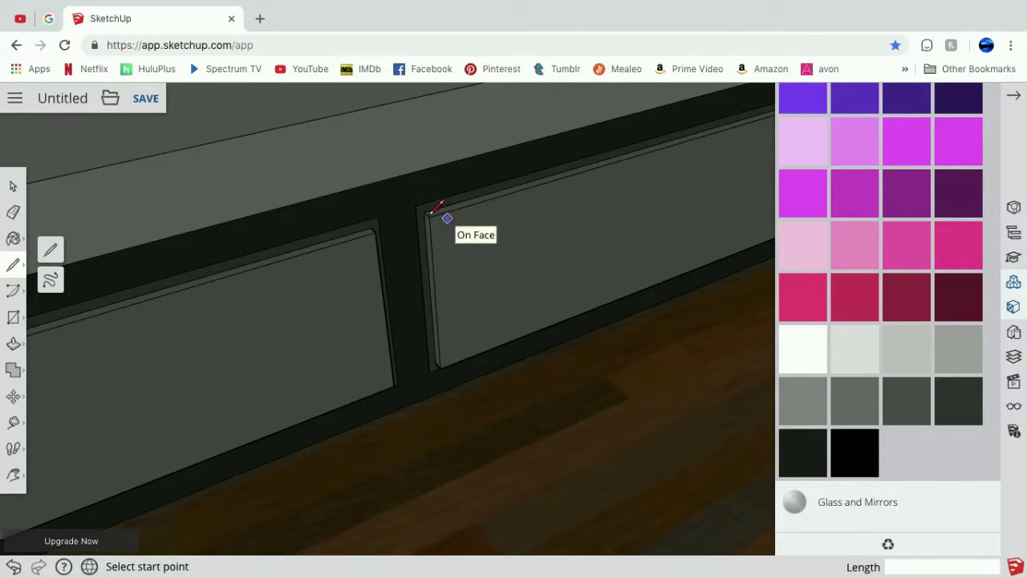
left_click(429, 217)
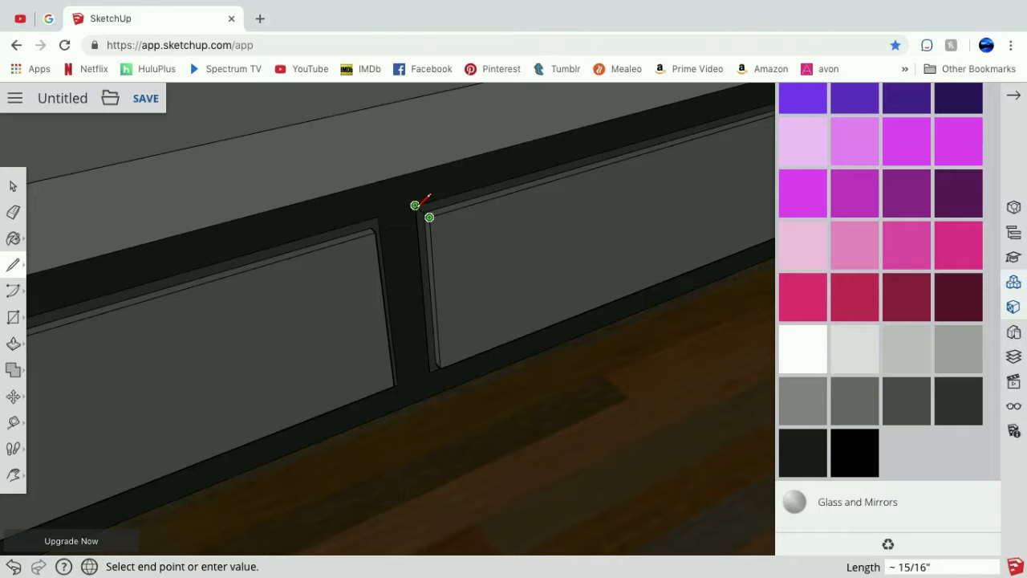
left_click(13, 186)
left_click(13, 264)
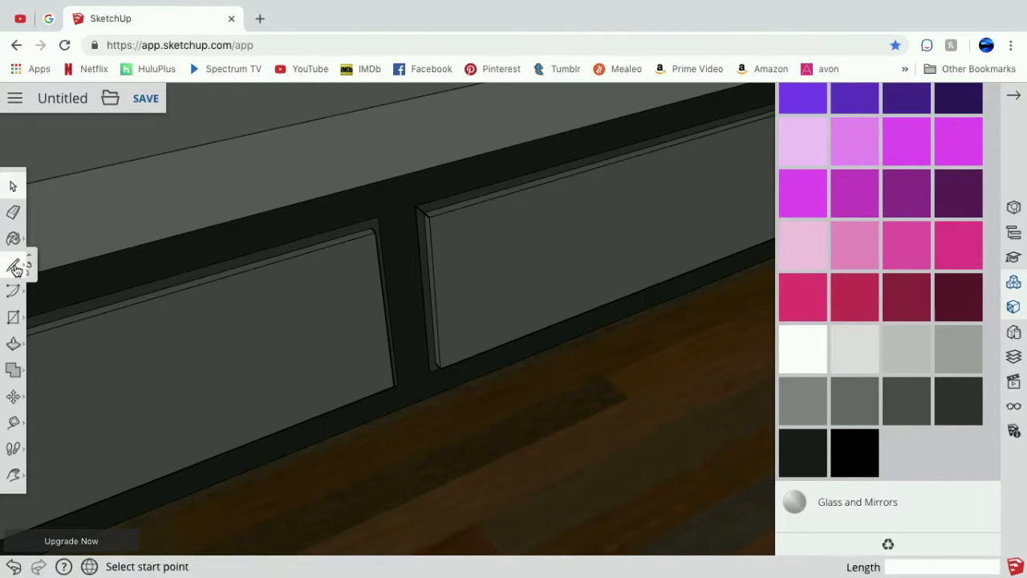
left_click(440, 368)
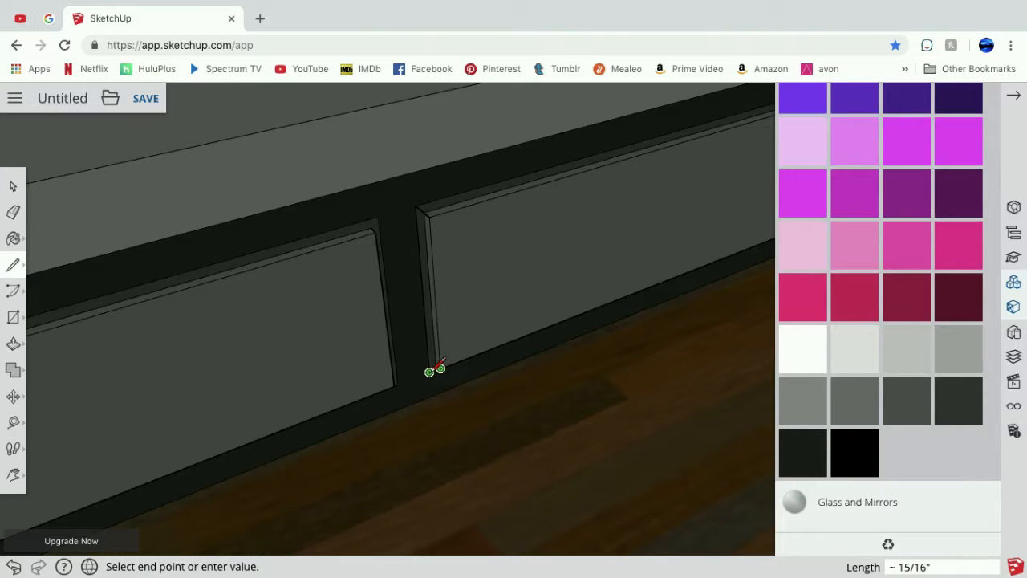
left_click(429, 372)
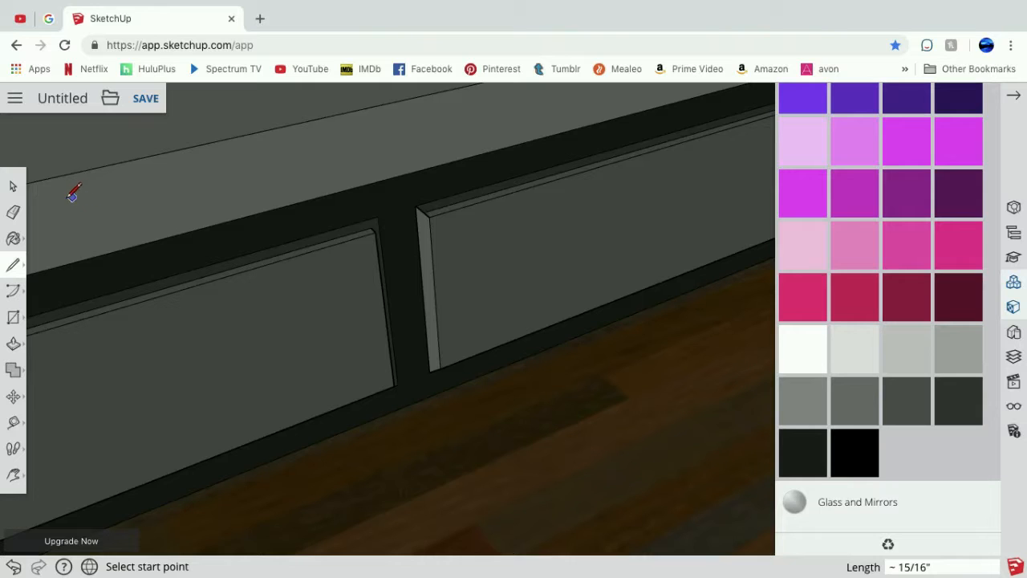
Draw corner lines about 7/8" long joining the raised outer panel to its frame at both corners beside the middle strip.
left_click(375, 233)
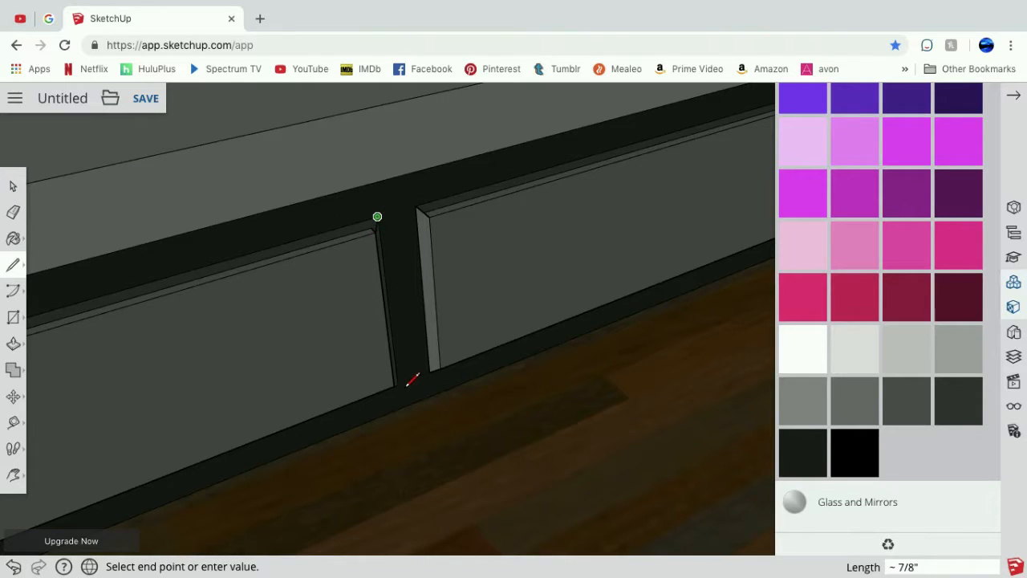
scroll(412, 379, "up", 5)
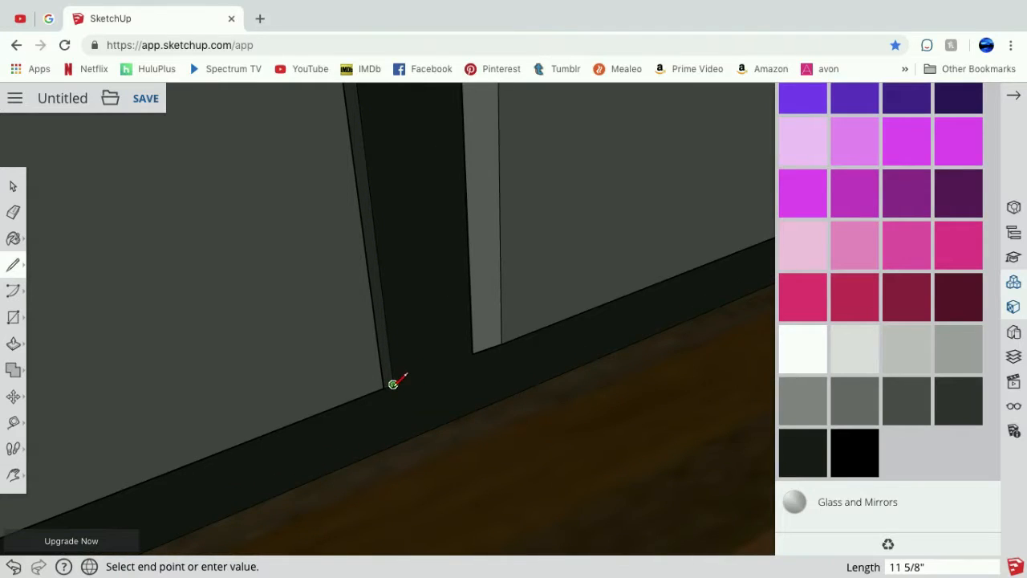
left_click(393, 384)
left_click(384, 388)
left_click(399, 378)
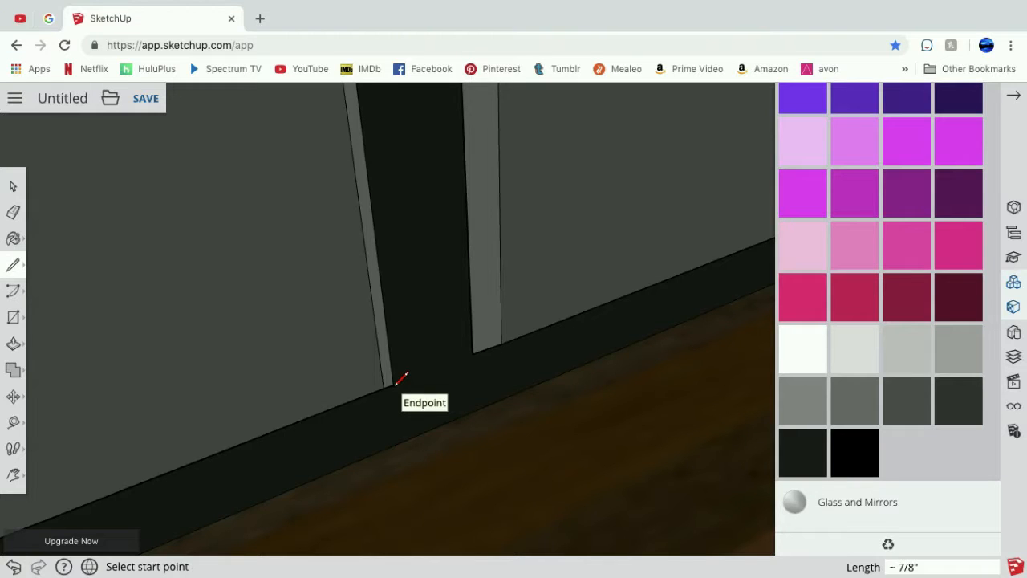
scroll(400, 375, "down", 4)
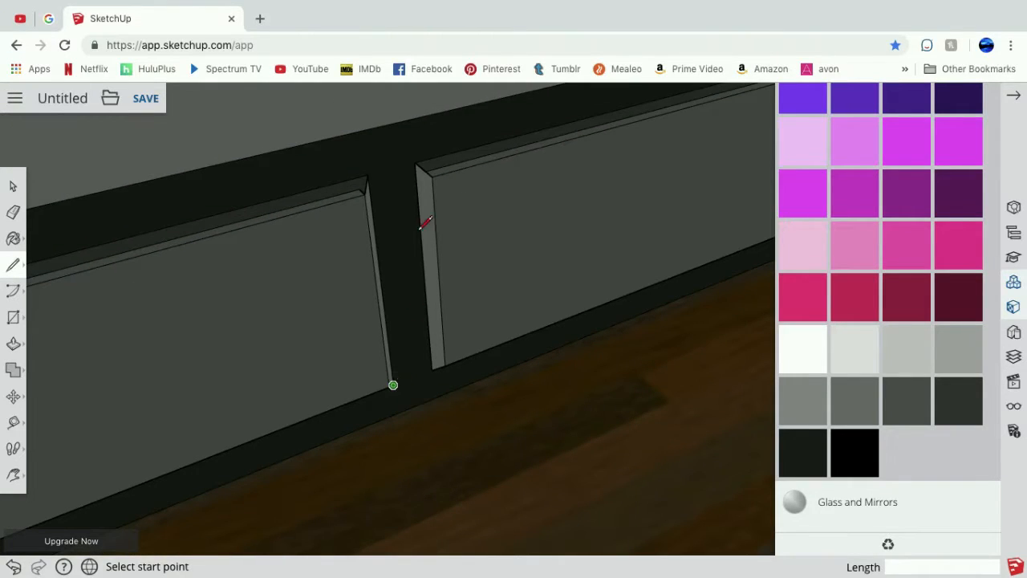
Draw corner lines joining the outer panel to its frame at the bench's open end, the lower one about 7/8" long.
left_click(18, 479)
left_click(51, 412)
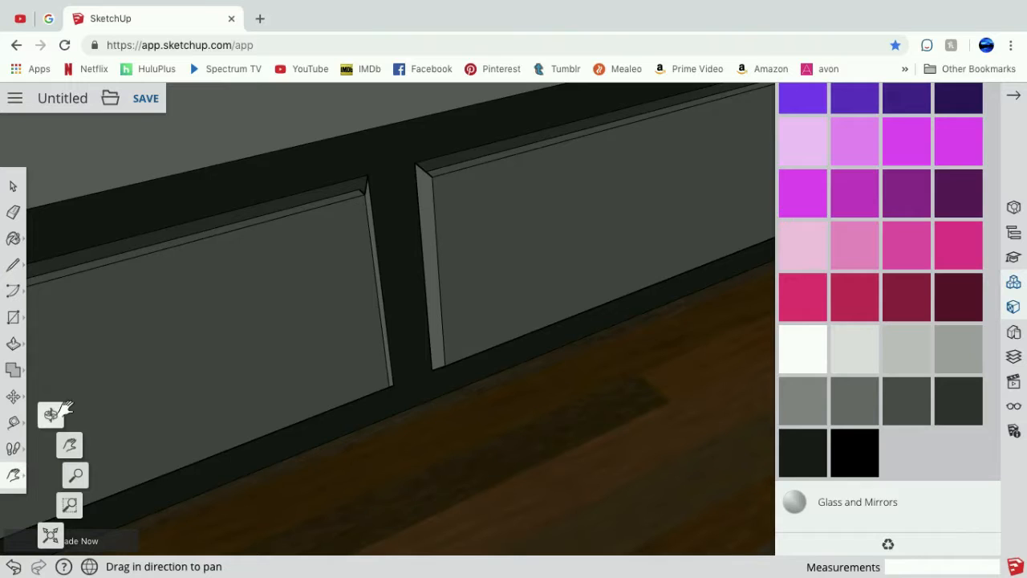
left_click_drag(131, 378, 339, 308)
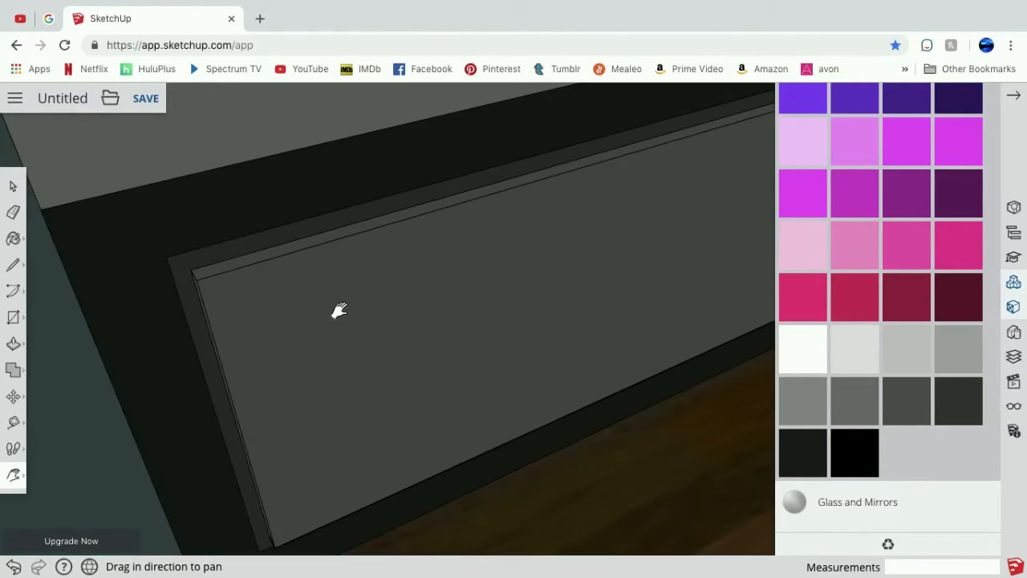
left_click(13, 265)
left_click(164, 256)
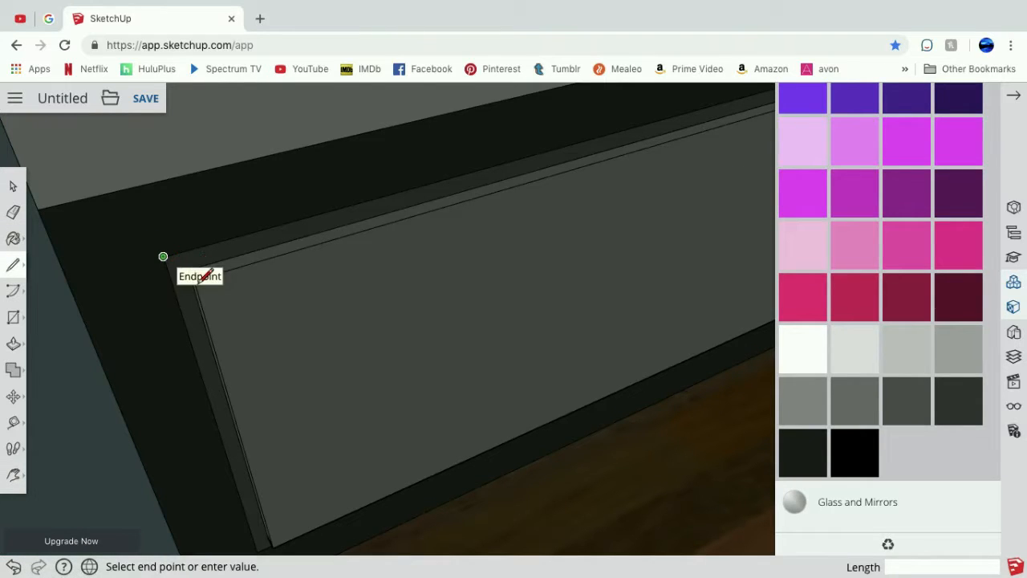
left_click(13, 483)
left_click_drag(300, 338, 222, 297)
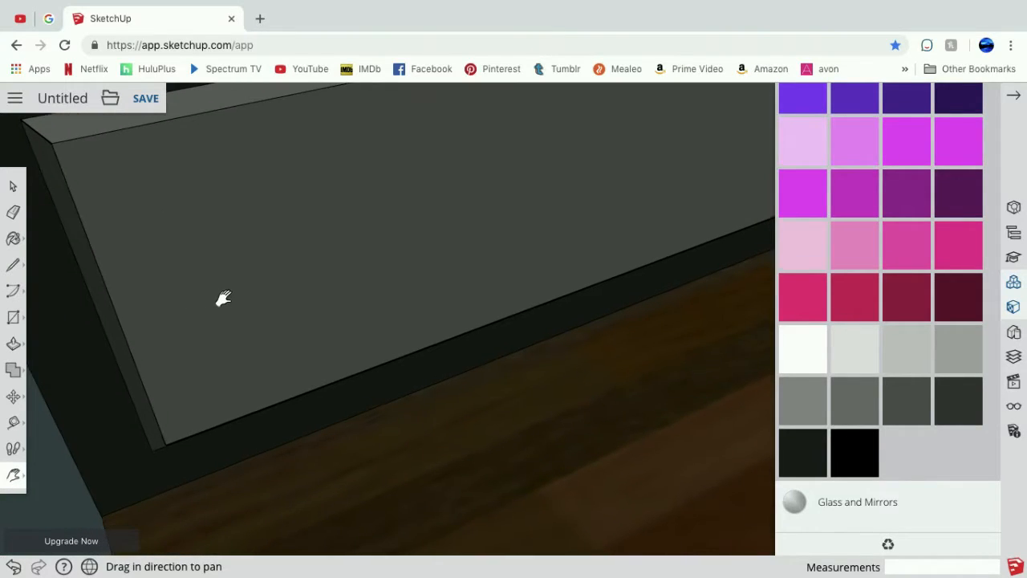
left_click(14, 267)
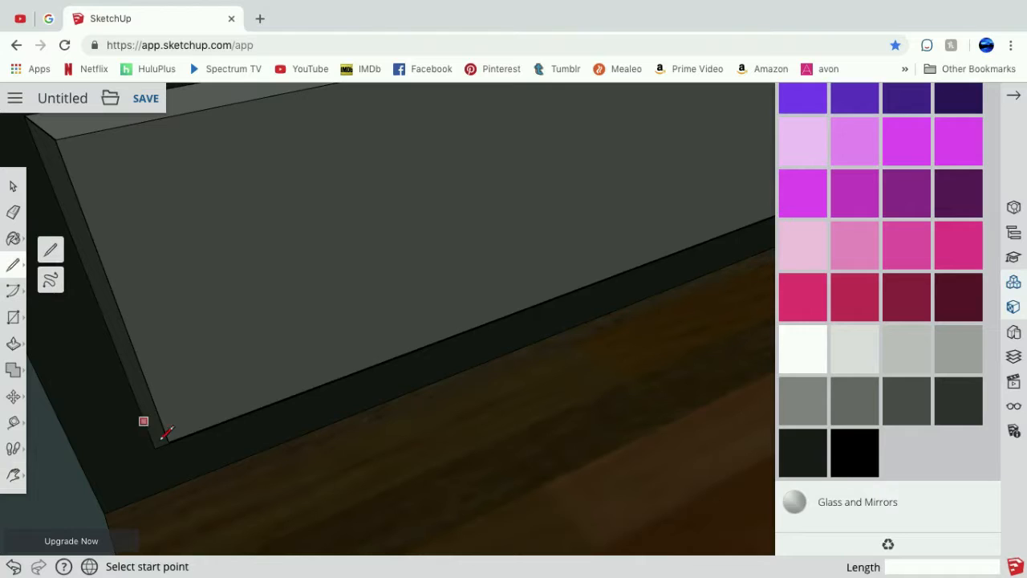
left_click(155, 448)
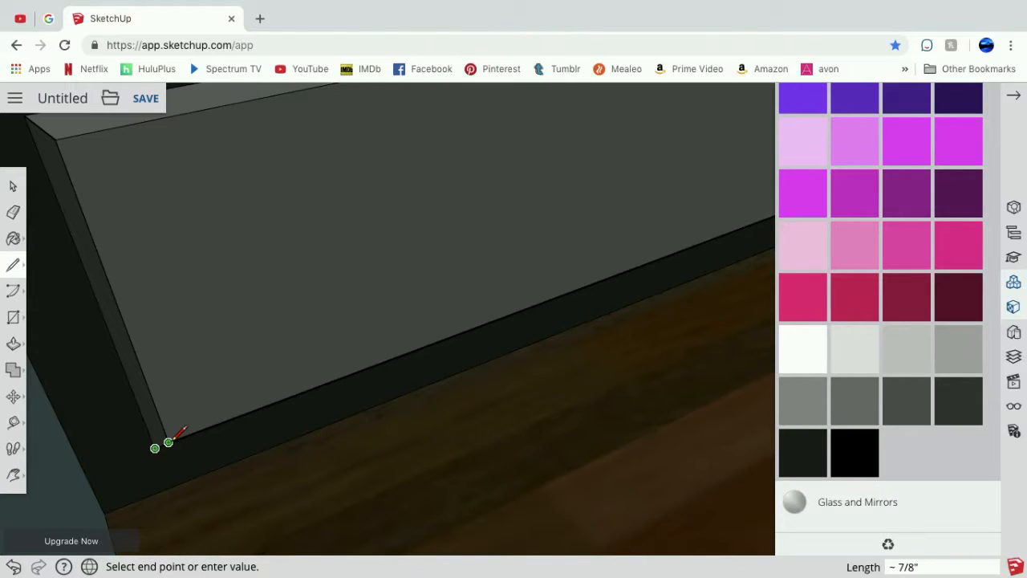
left_click(168, 442)
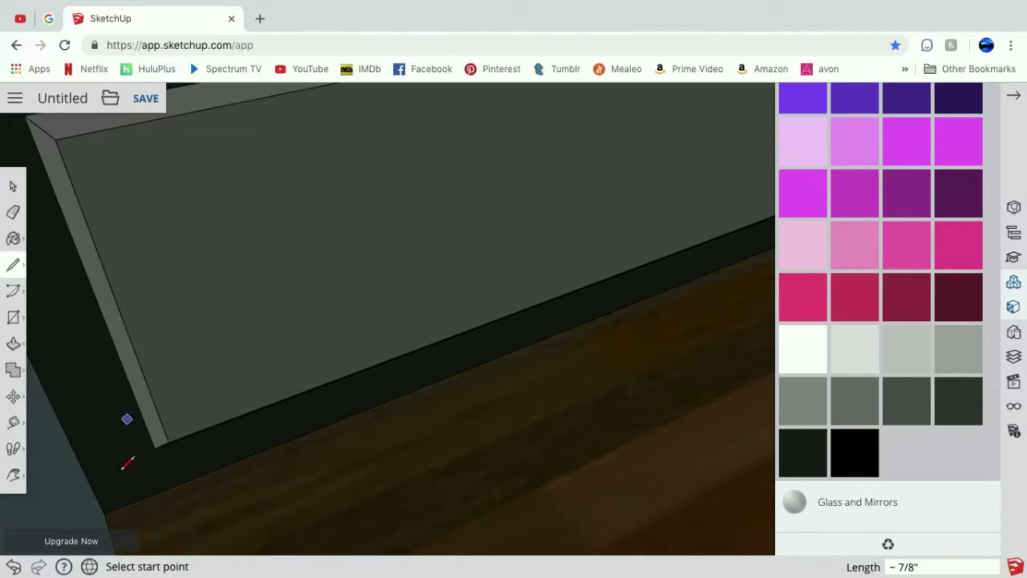
Draw a line about 15/16" long from the frame to the raised inner panel at its upper corner nearest the wall.
left_click(14, 475)
left_click(50, 416)
left_click_drag(282, 443, 231, 439)
scroll(231, 439, "down", 3)
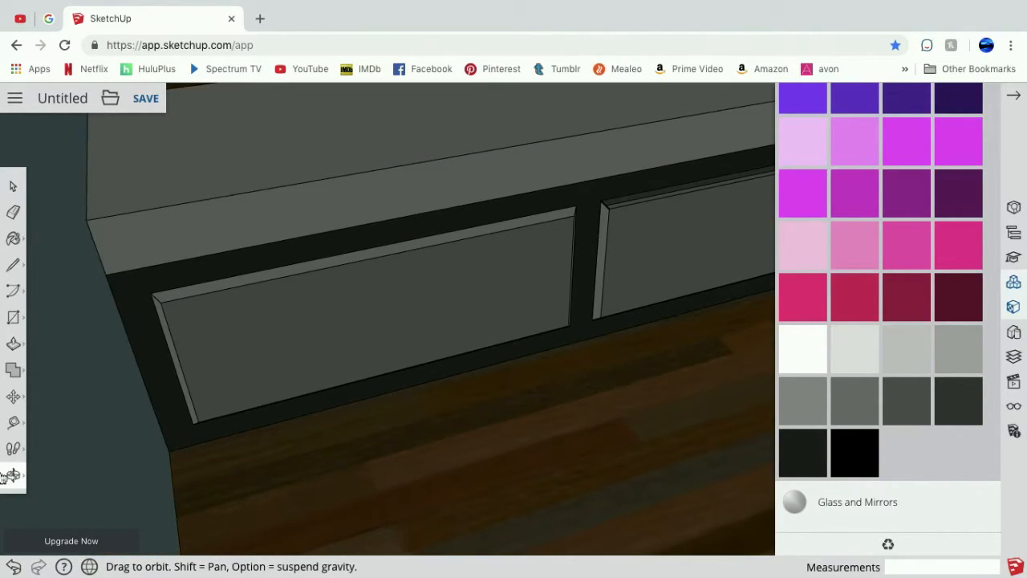
left_click(18, 480)
left_click(51, 416)
left_click(24, 481)
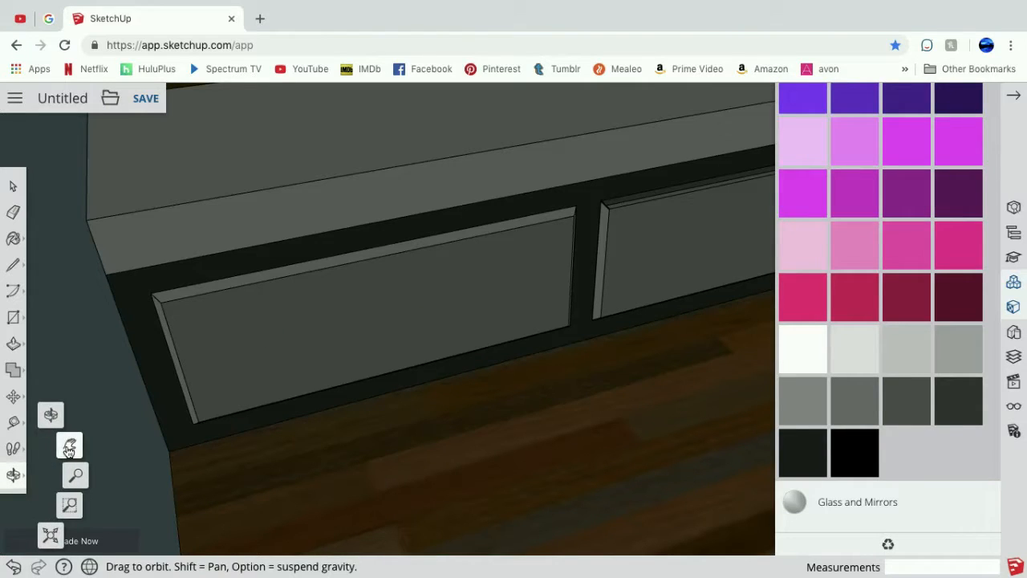
left_click(70, 445)
left_click_drag(466, 236, 196, 281)
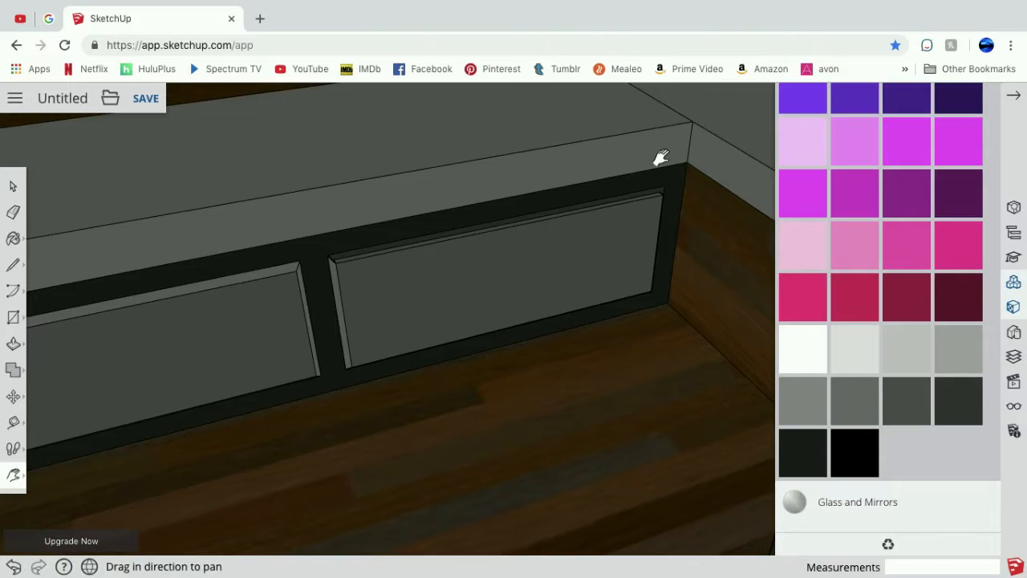
scroll(660, 156, "up", 3)
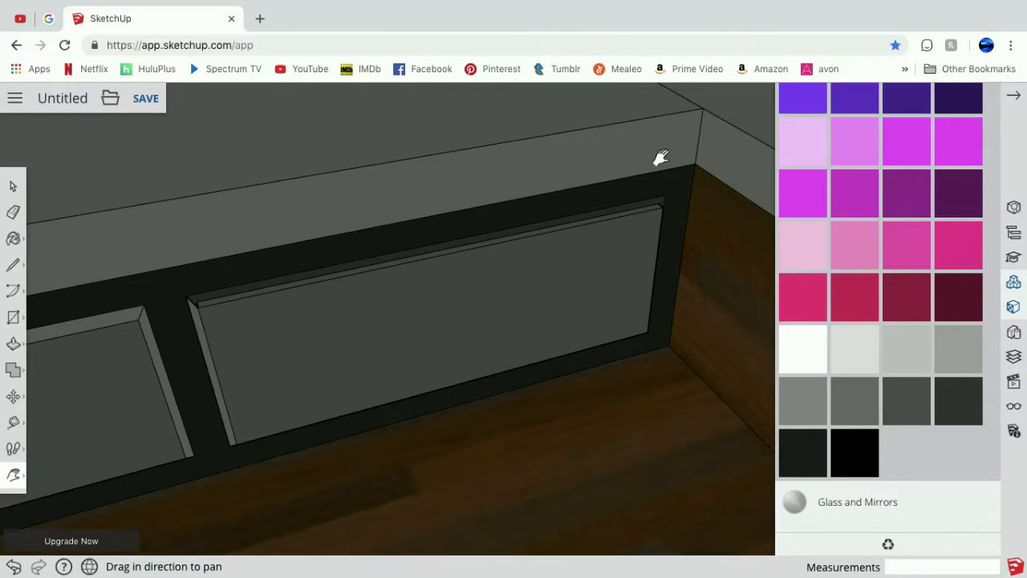
left_click(13, 264)
left_click(664, 195)
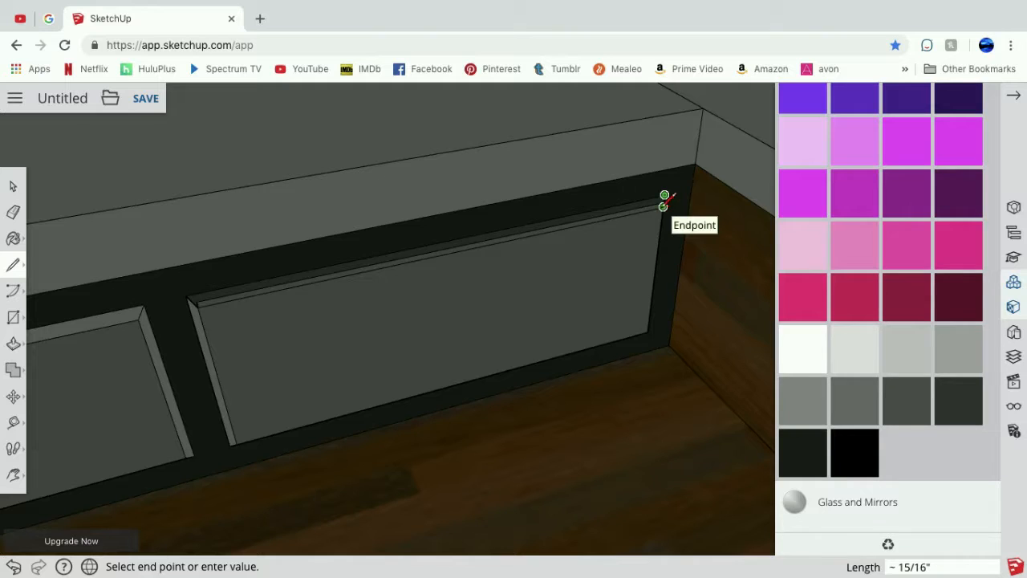
left_click(663, 206)
Draw a line about 15/16" long from the frame to the raised inner panel at its lower corner nearest the wall.
left_click(13, 474)
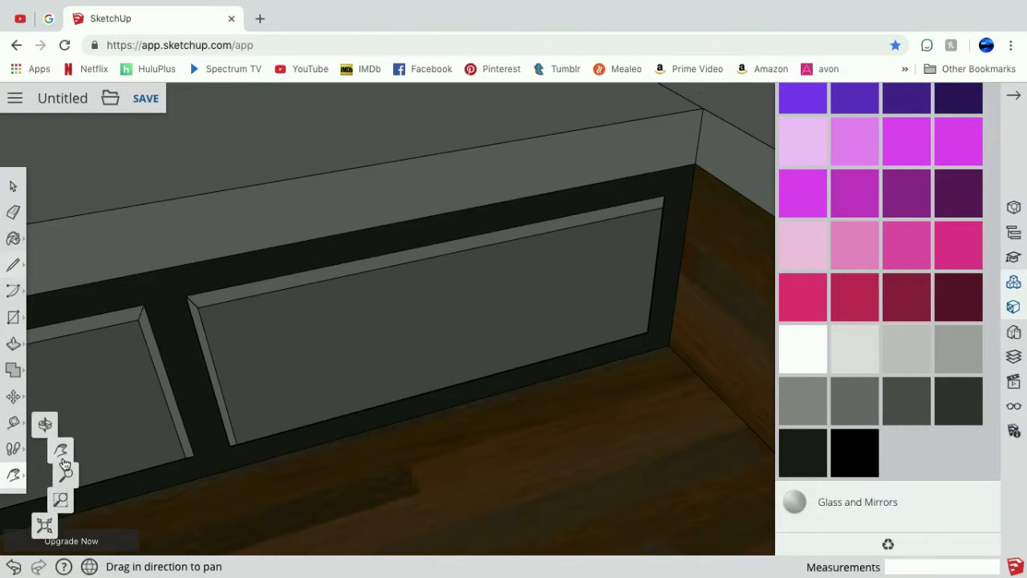
left_click(64, 461)
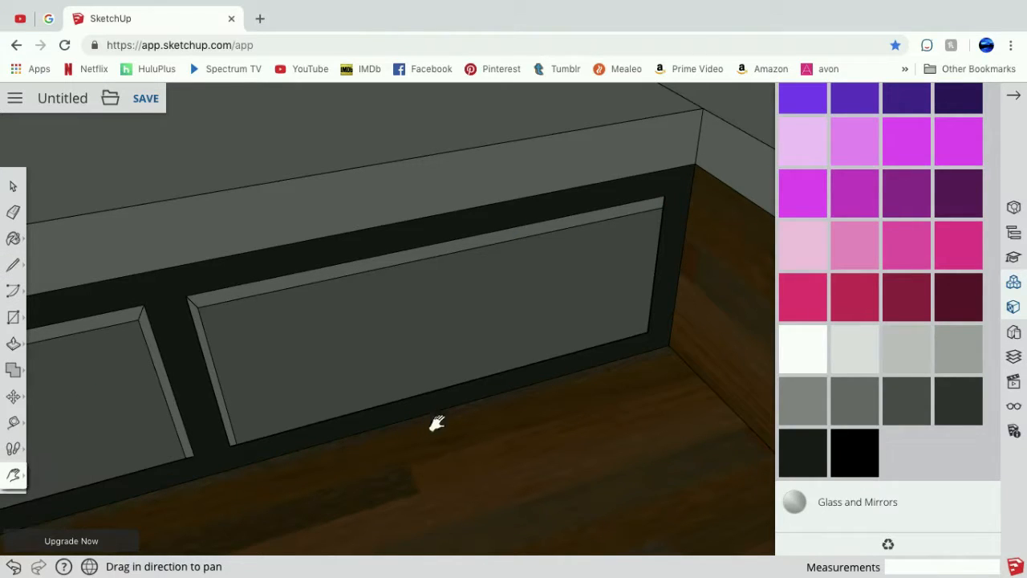
left_click(20, 479)
left_click(46, 420)
left_click_drag(399, 440, 379, 296)
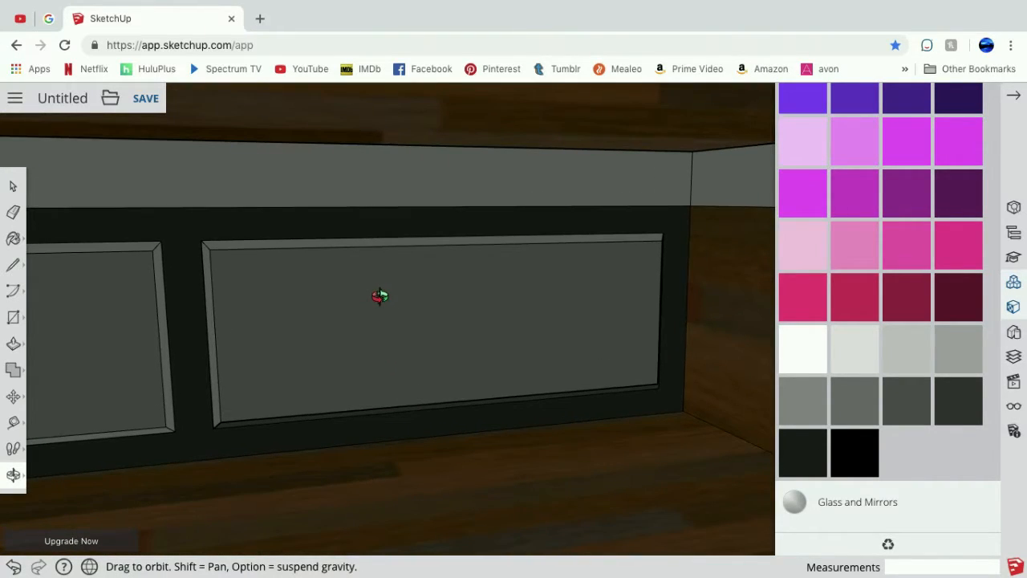
left_click(12, 265)
scroll(704, 395, "up", 5)
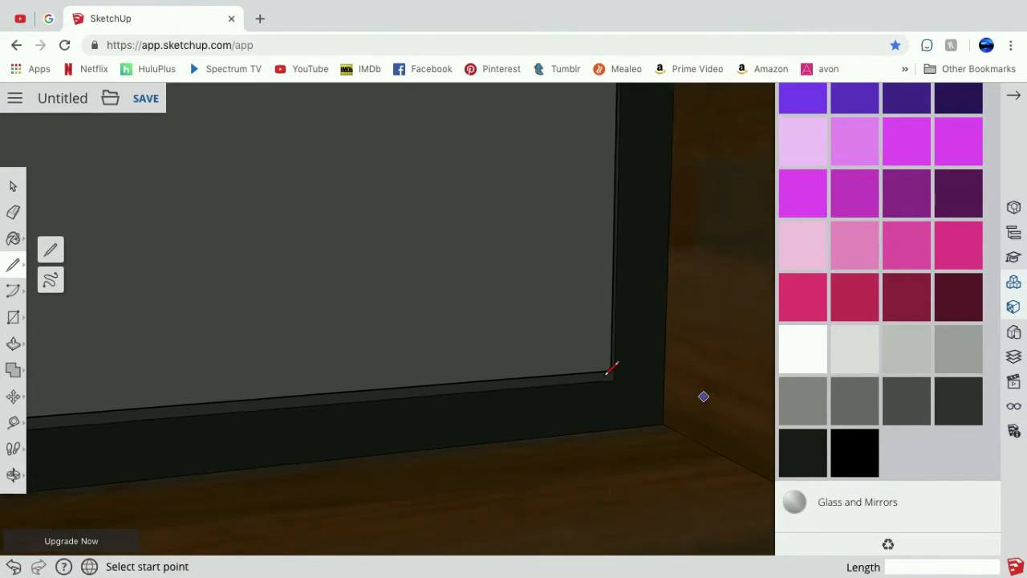
left_click(595, 371)
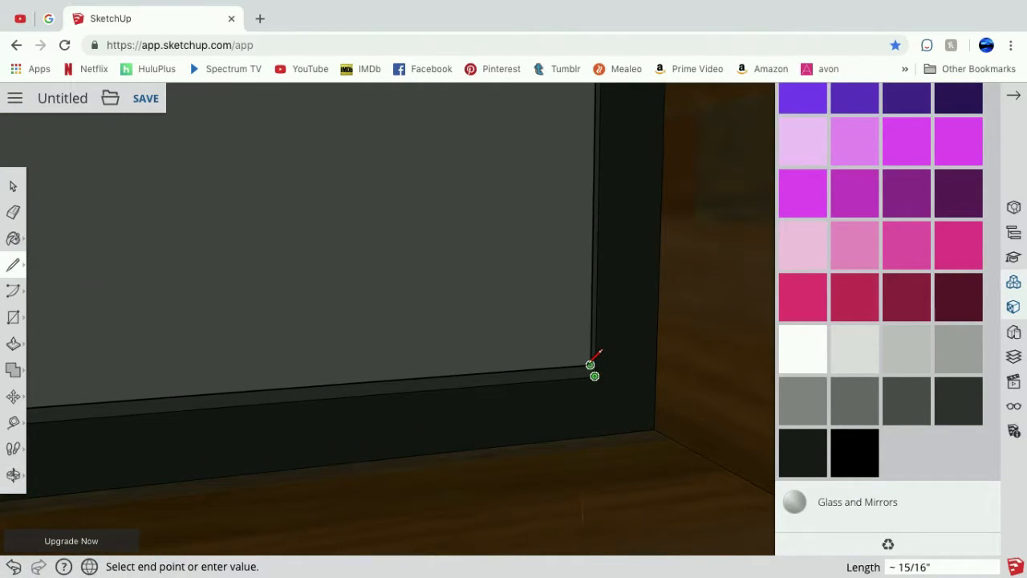
key("Escape")
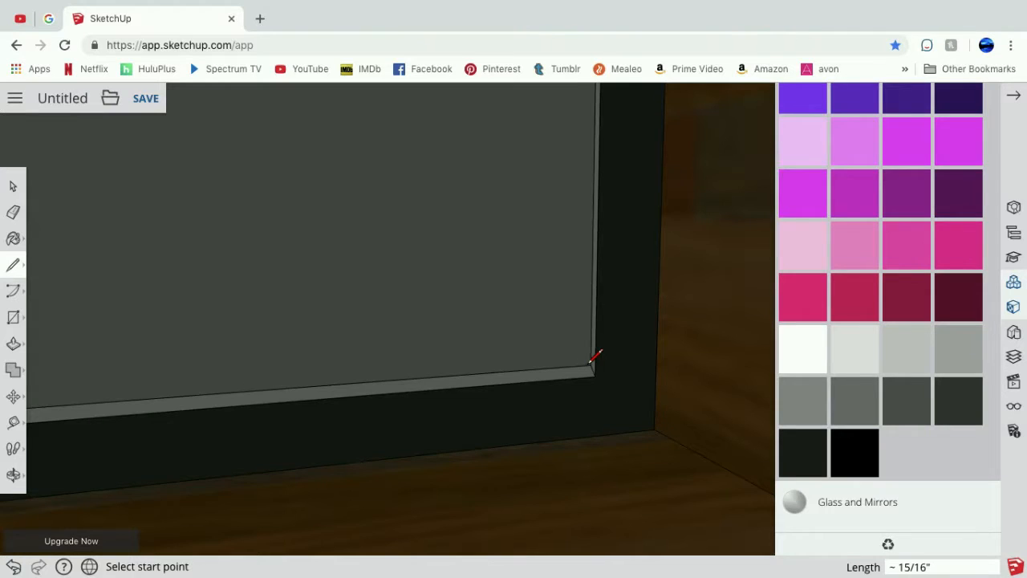
scroll(594, 356, "down", 5)
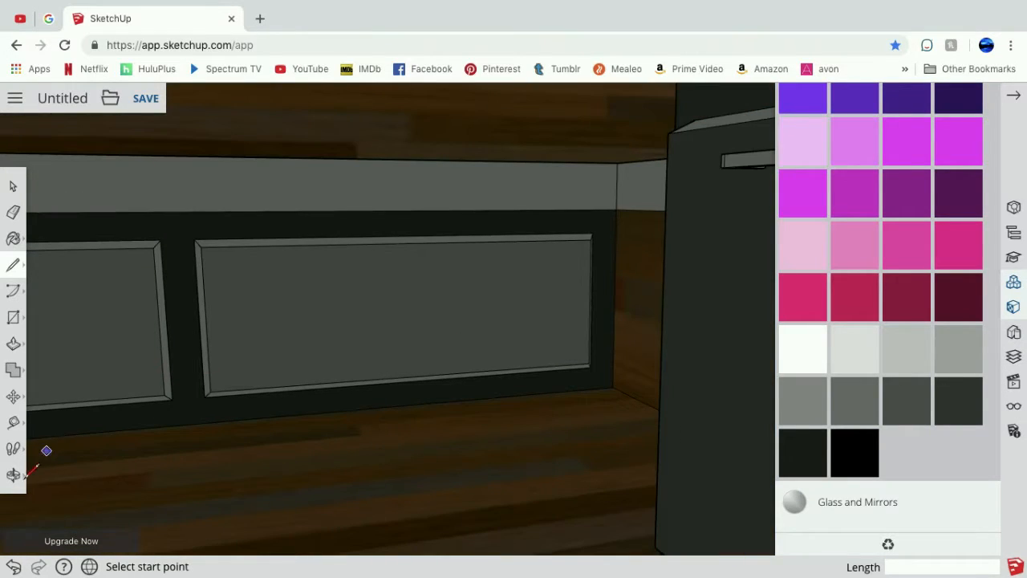
left_click(13, 474)
left_click_drag(207, 354, 46, 404)
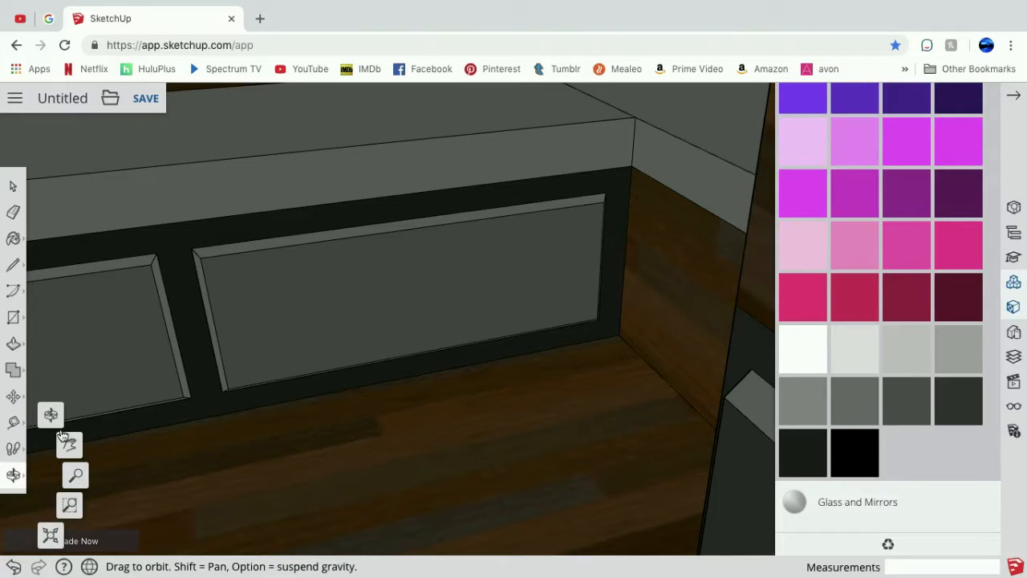
left_click(69, 443)
left_click_drag(372, 324, 428, 326)
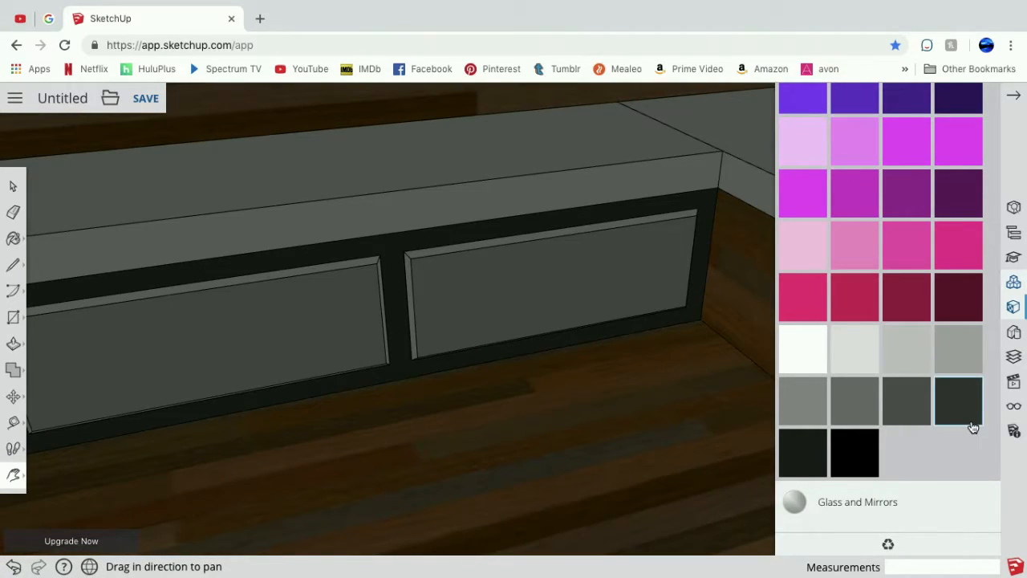
Close the materials and search 3D Warehouse components for "knob".
left_click(1011, 283)
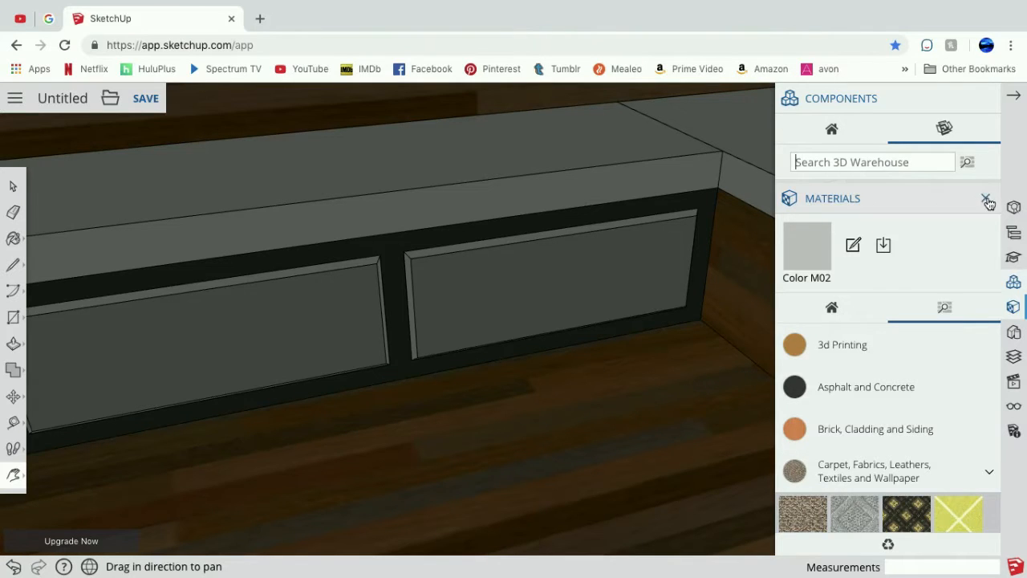
left_click(987, 200)
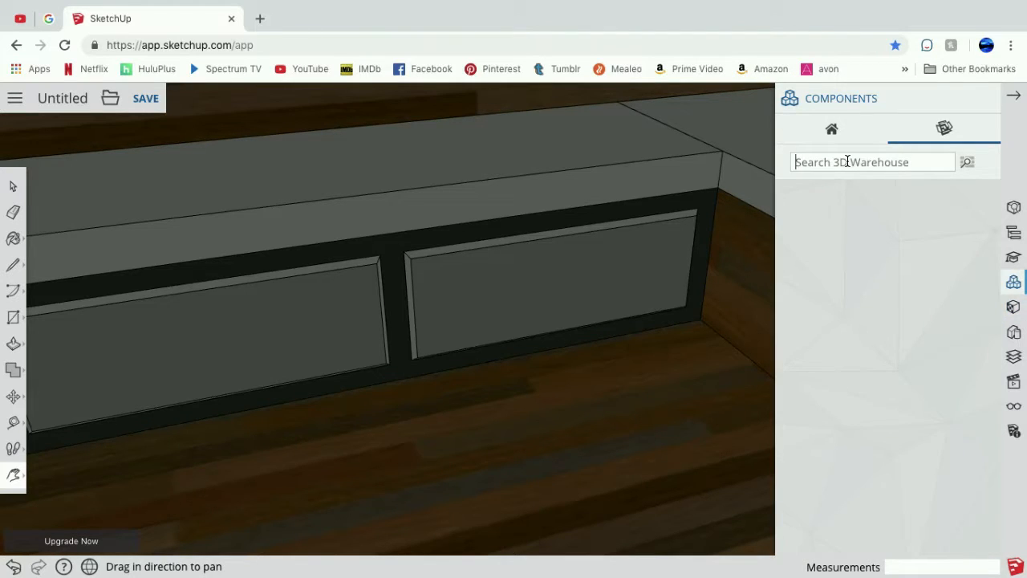
type("knob")
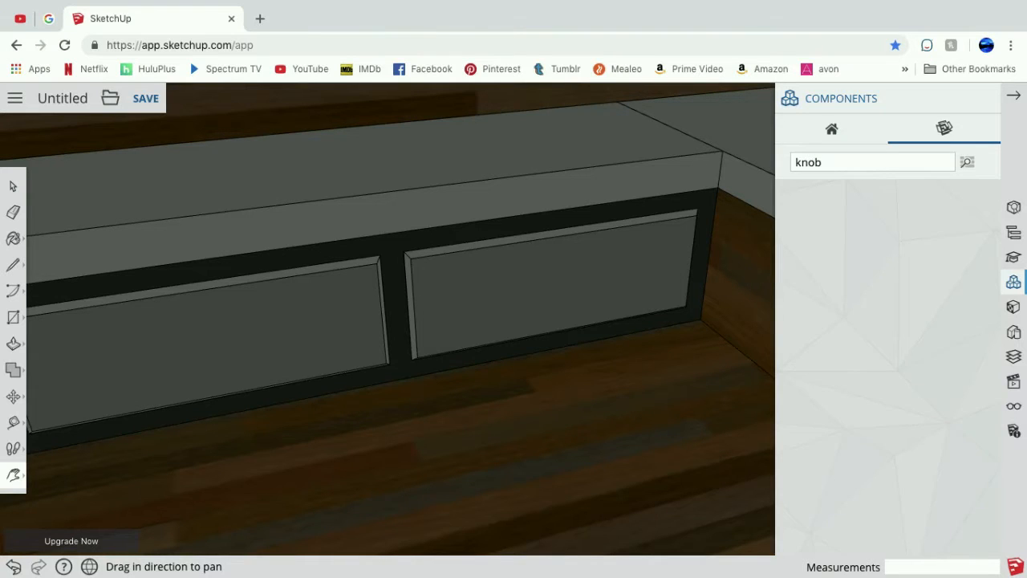
key("Return")
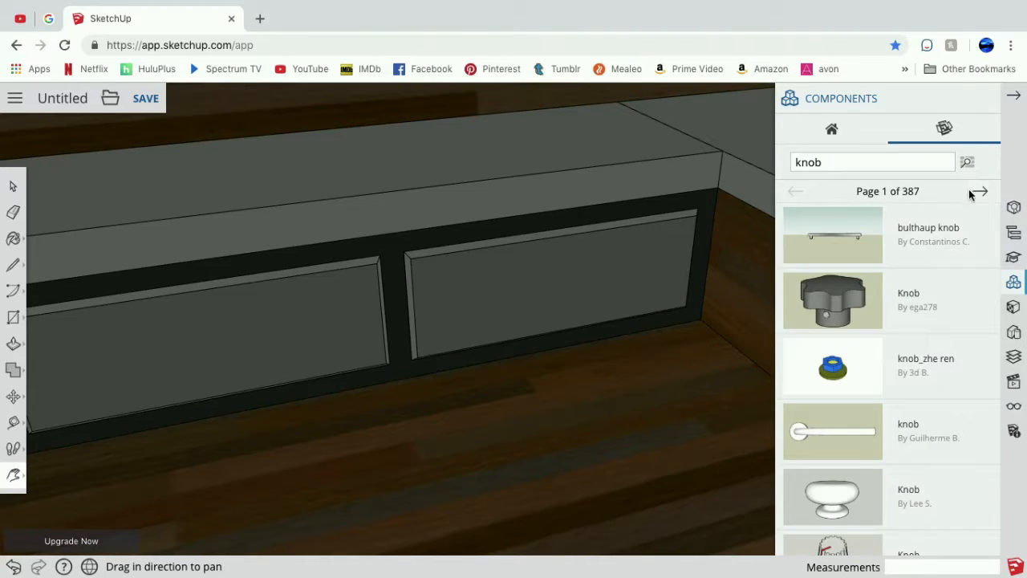
Choose the slim bar handle from the second page of knob results and place it on the upper half of the panel nearest the wall.
left_click(979, 192)
scroll(917, 440, "down", 2)
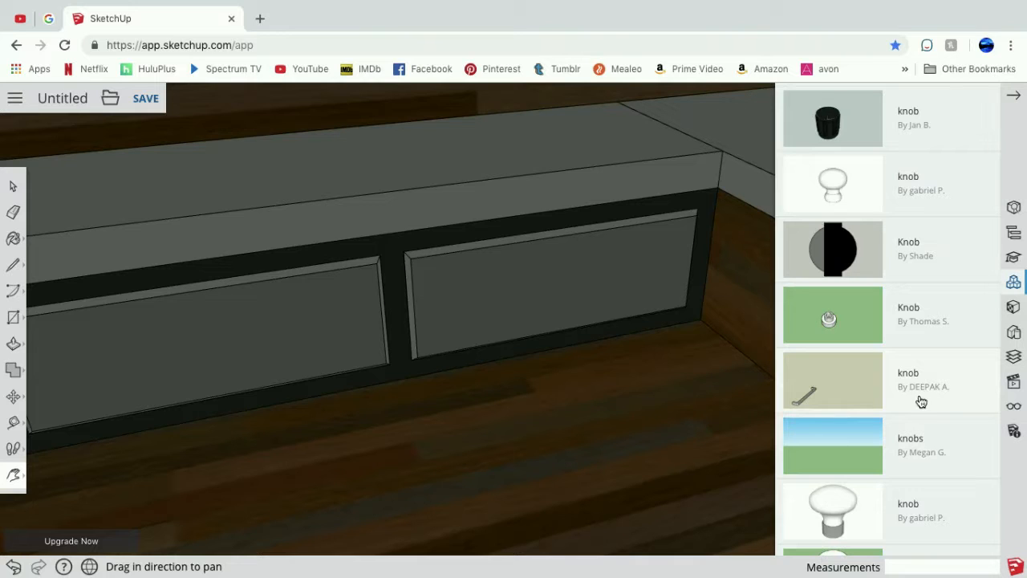
left_click(860, 404)
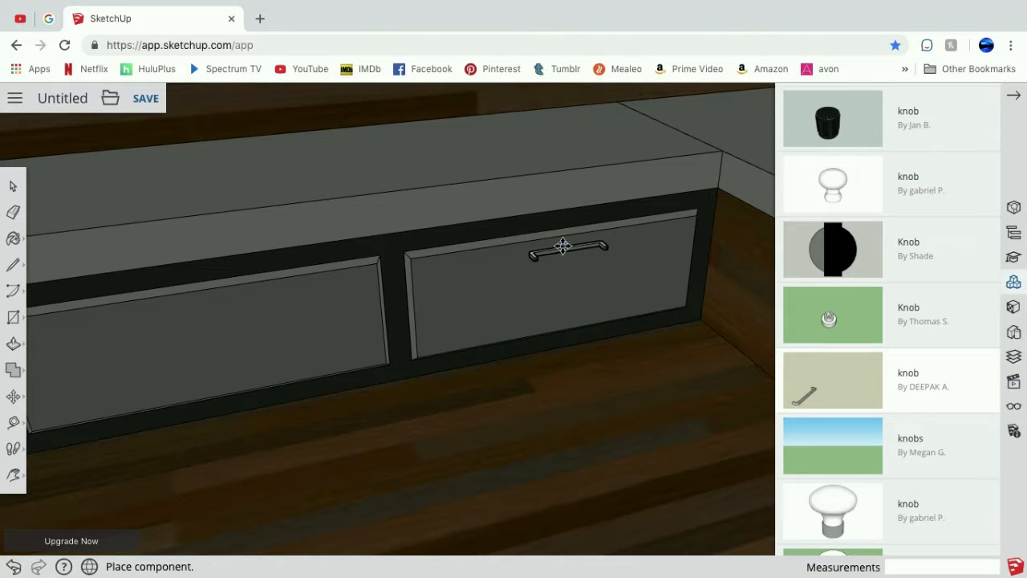
left_click(563, 246)
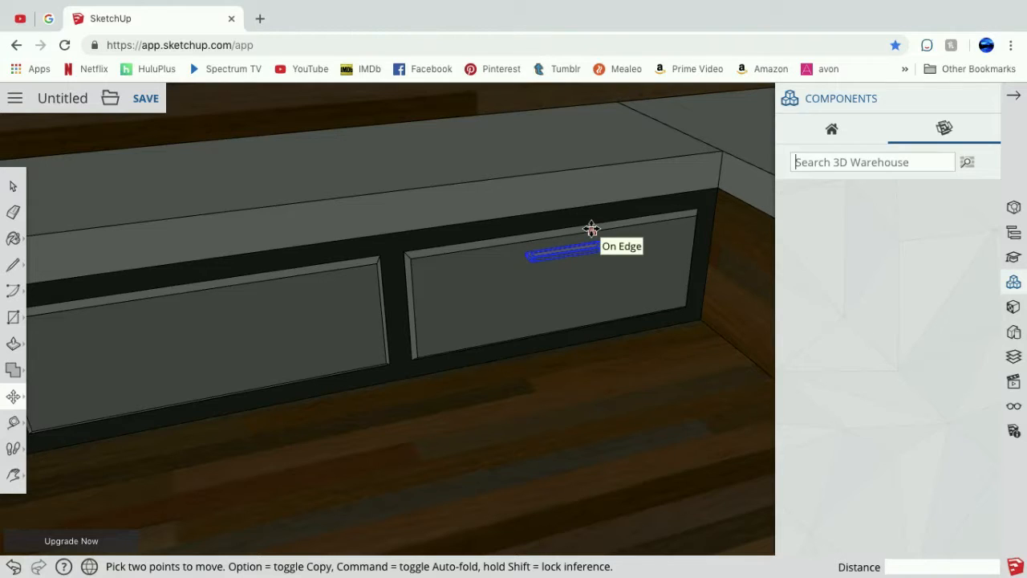
Try to rotate the bar handle by about -177.2 degrees in place on the inner panel.
left_click(592, 228)
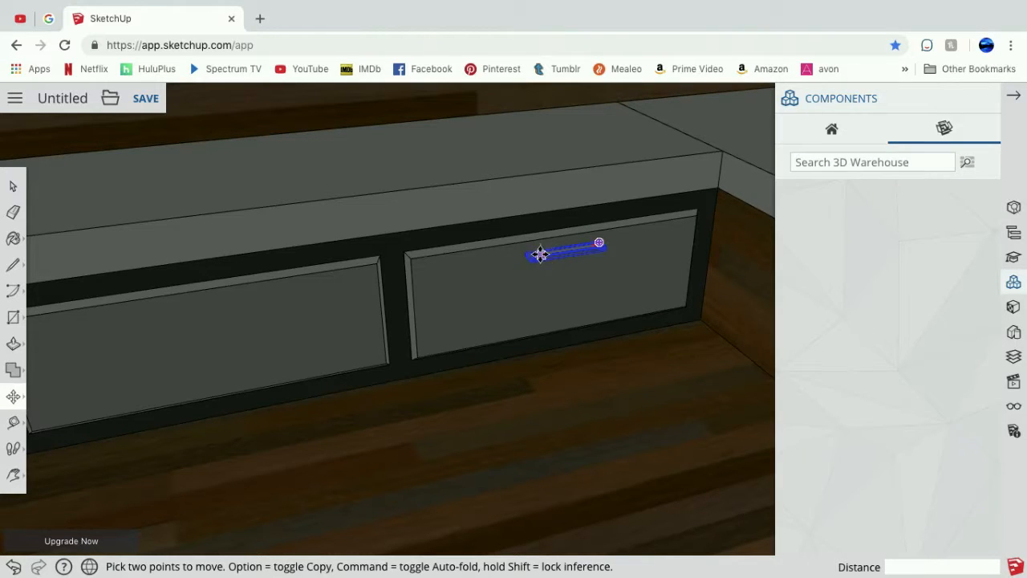
key("q")
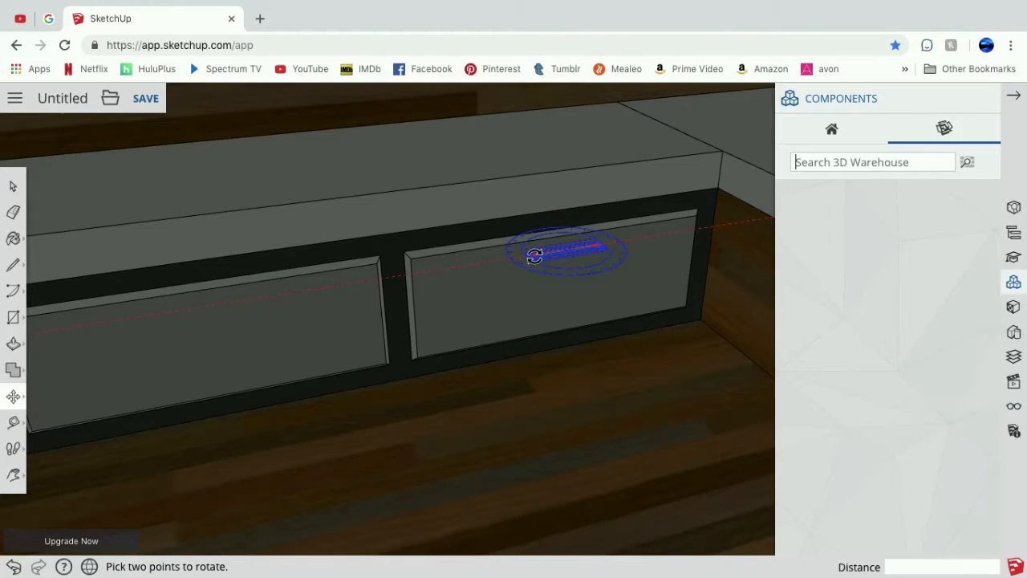
key("m")
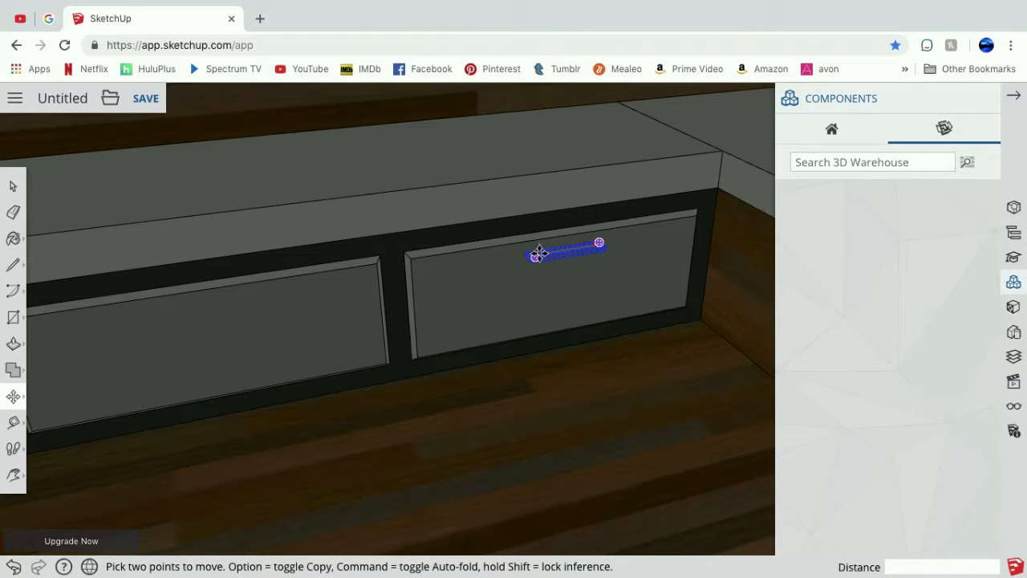
key("q")
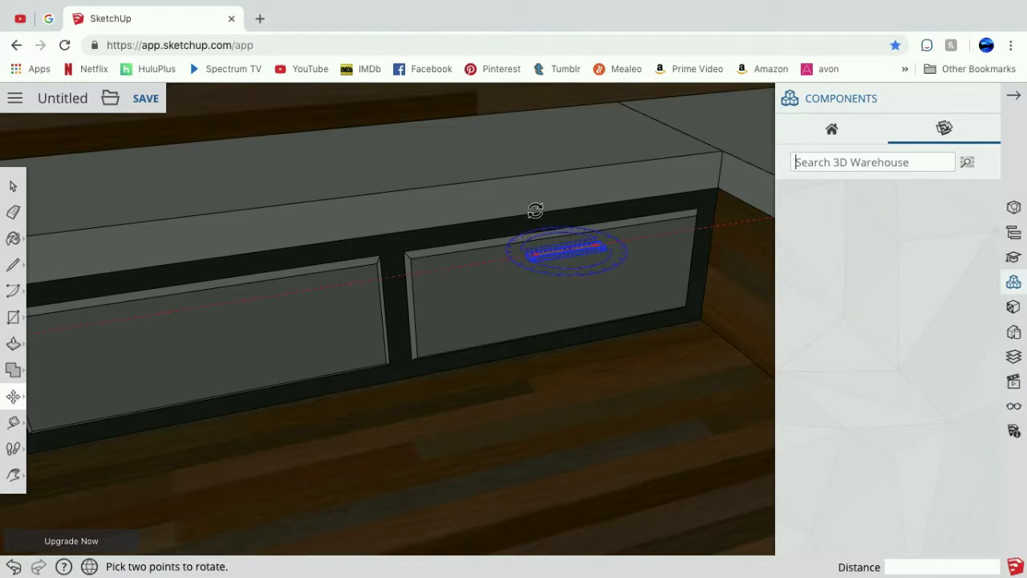
left_click(678, 250)
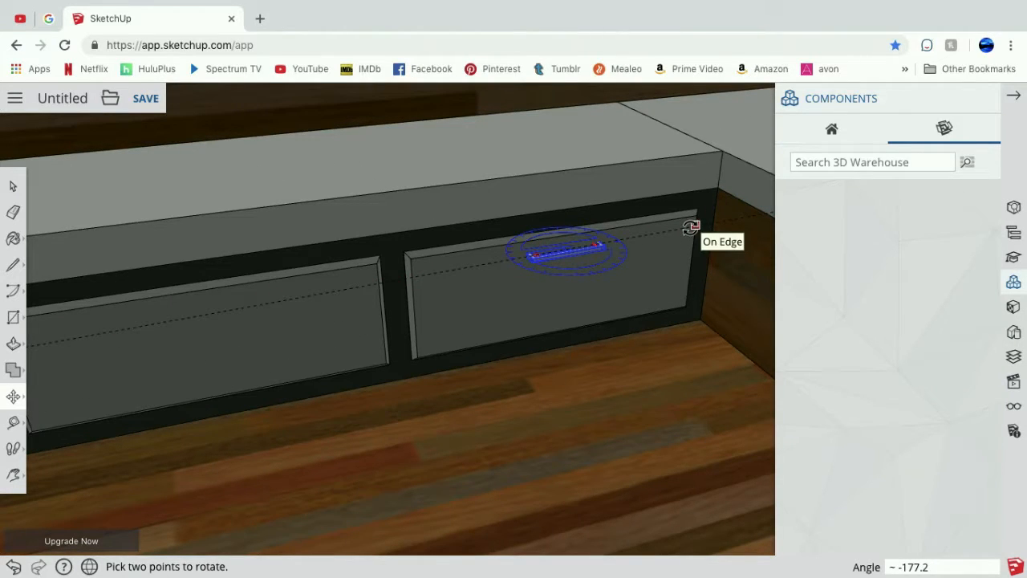
left_click(690, 228)
key("m")
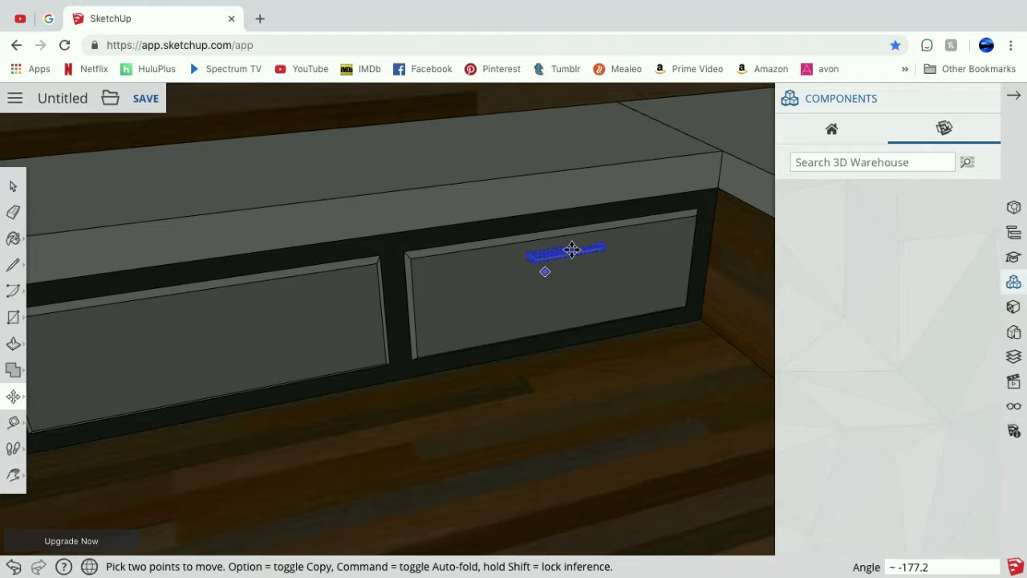
Try further rotations of the bar handle, including 156.3 degrees, ending at about -177.1 degrees.
scroll(571, 249, "up", 3)
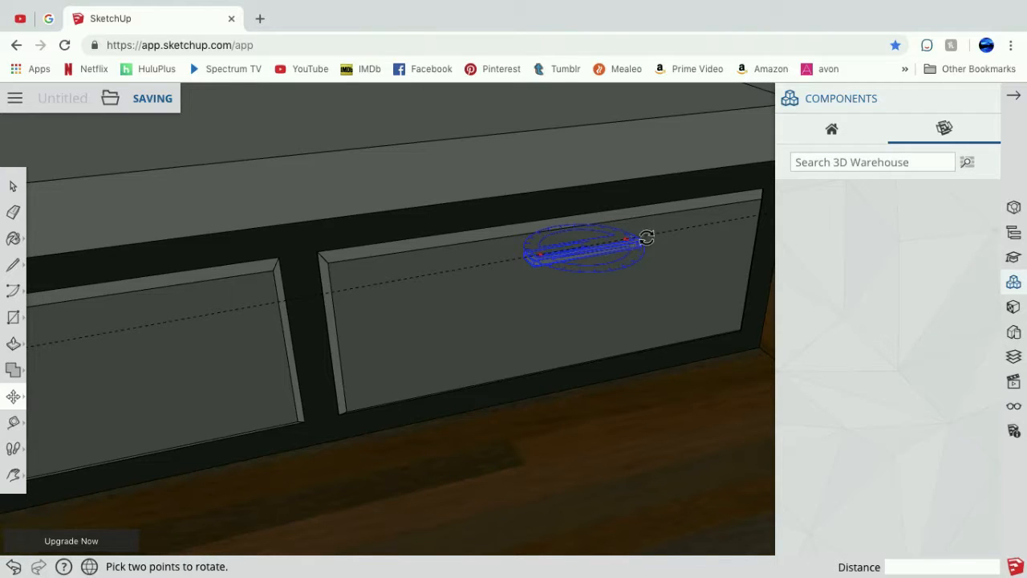
left_click(678, 252)
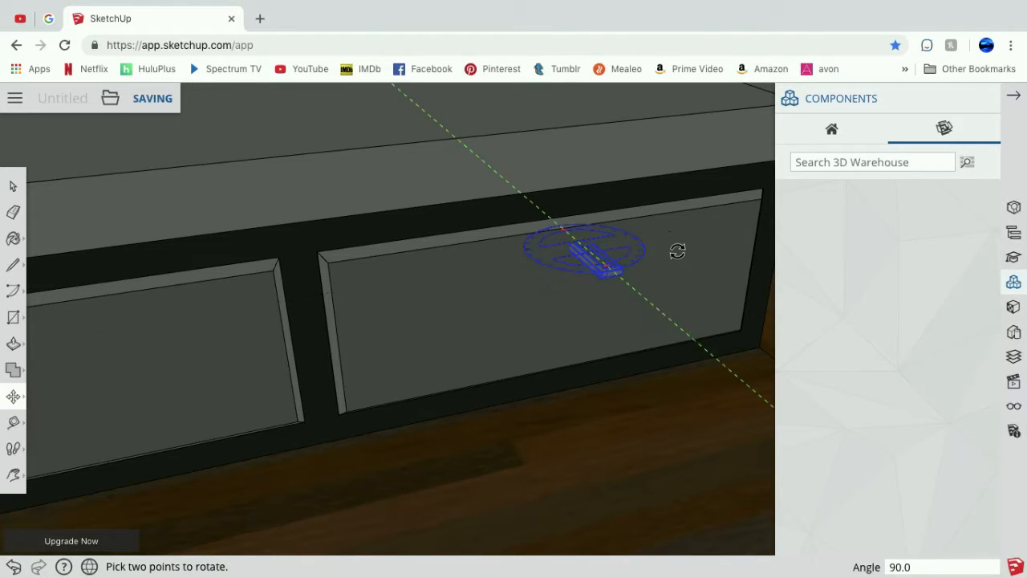
left_click(678, 252)
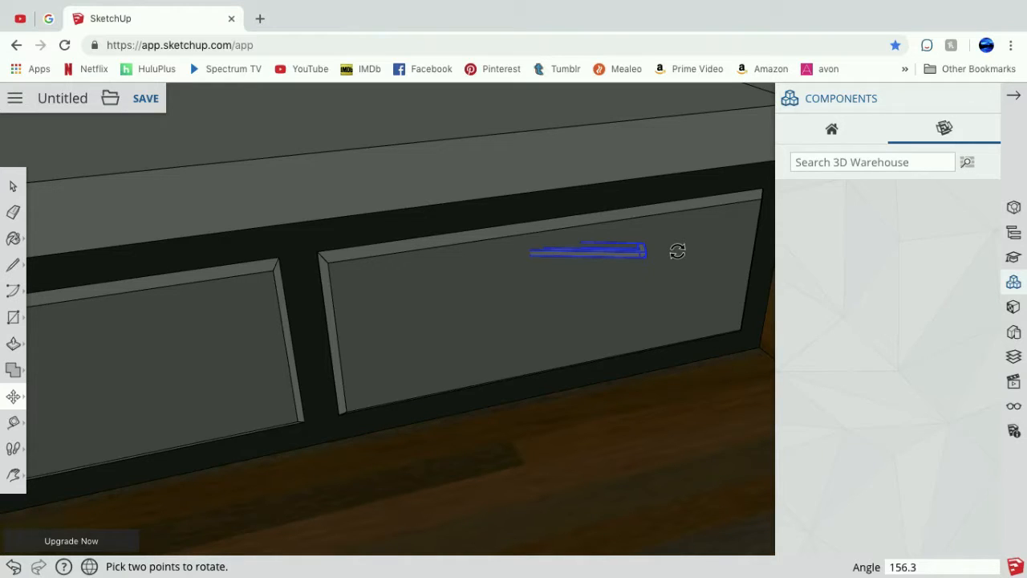
key("m")
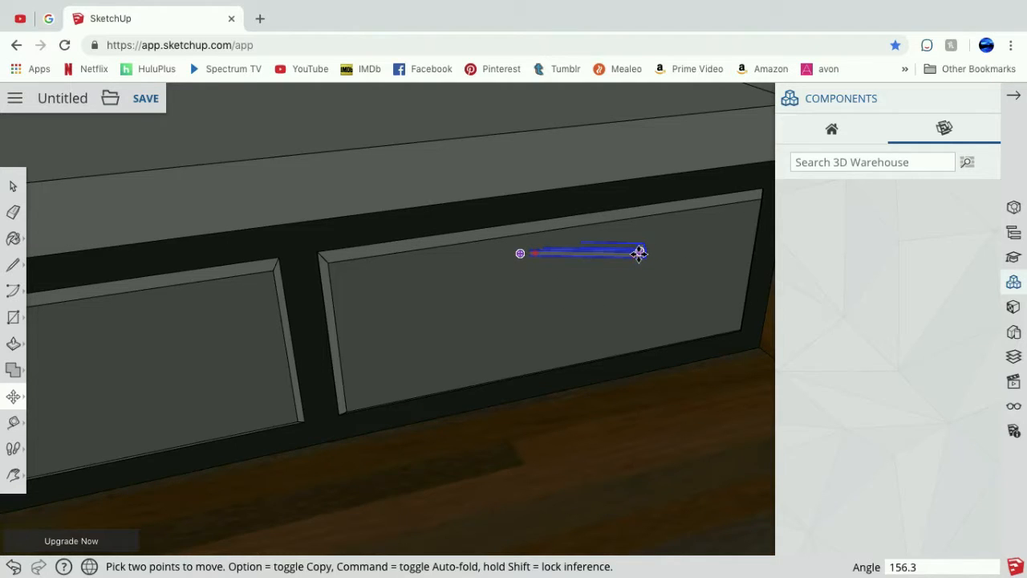
key("q")
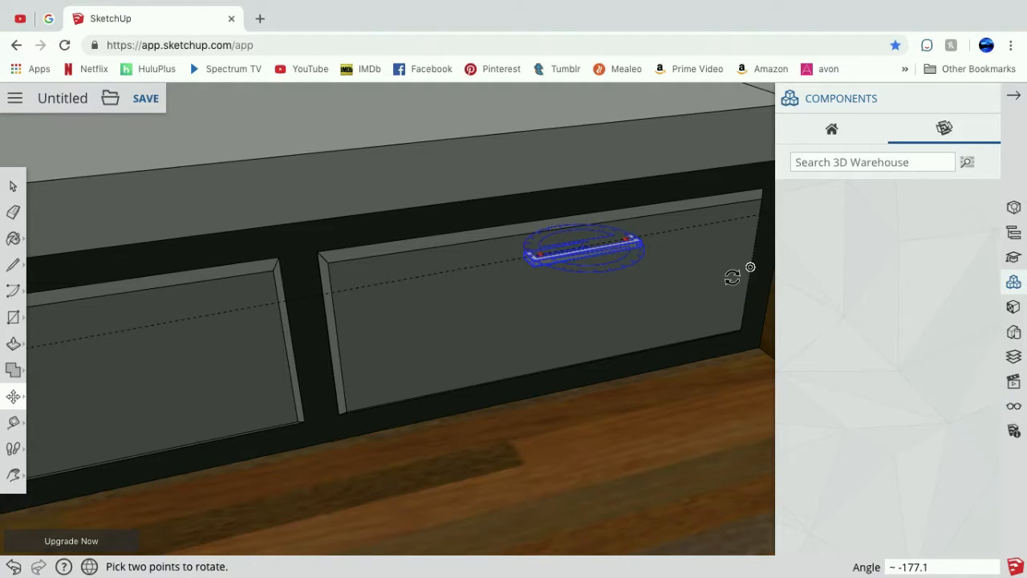
left_click(732, 277)
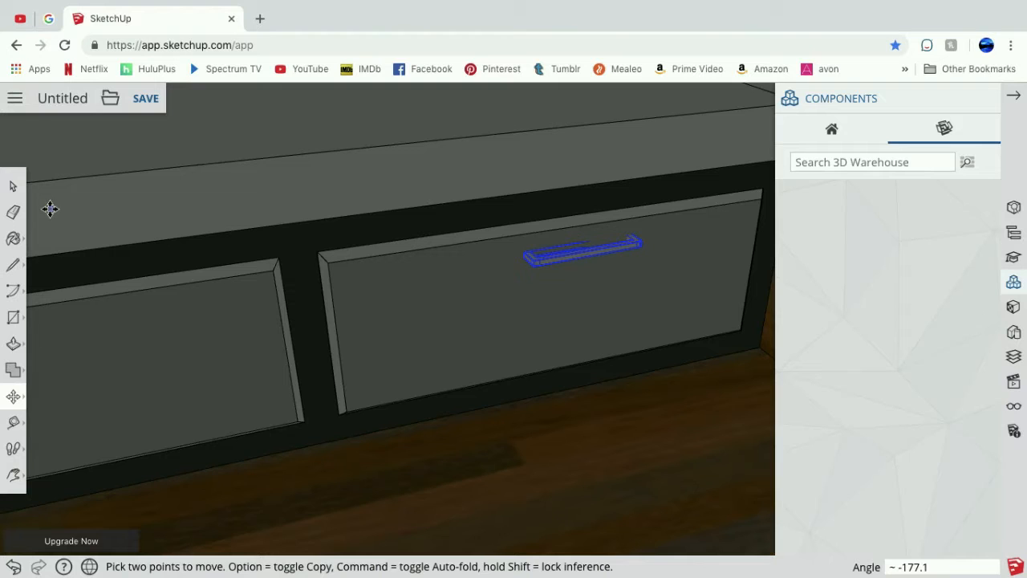
Inspect the bar handle's fit against the inner panel from above and remove the handle.
left_click(14, 475)
left_click(51, 412)
left_click_drag(335, 214, 401, 344)
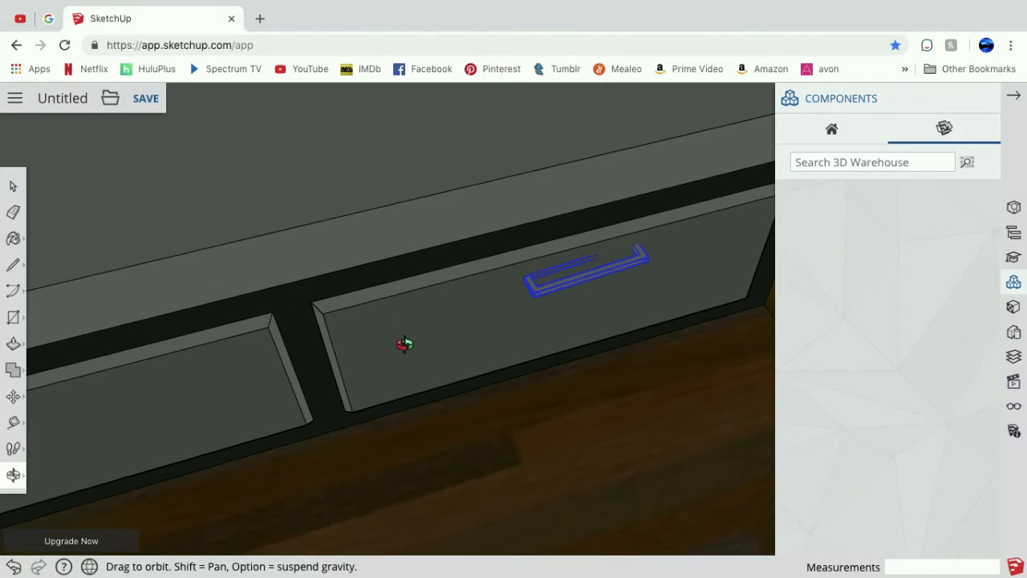
left_click(8, 188)
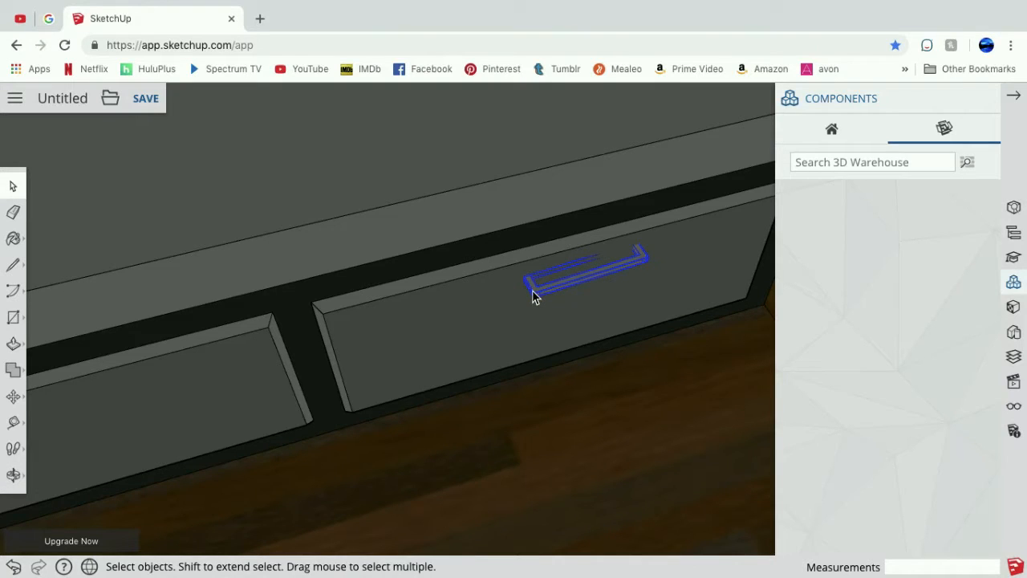
double_click(534, 294)
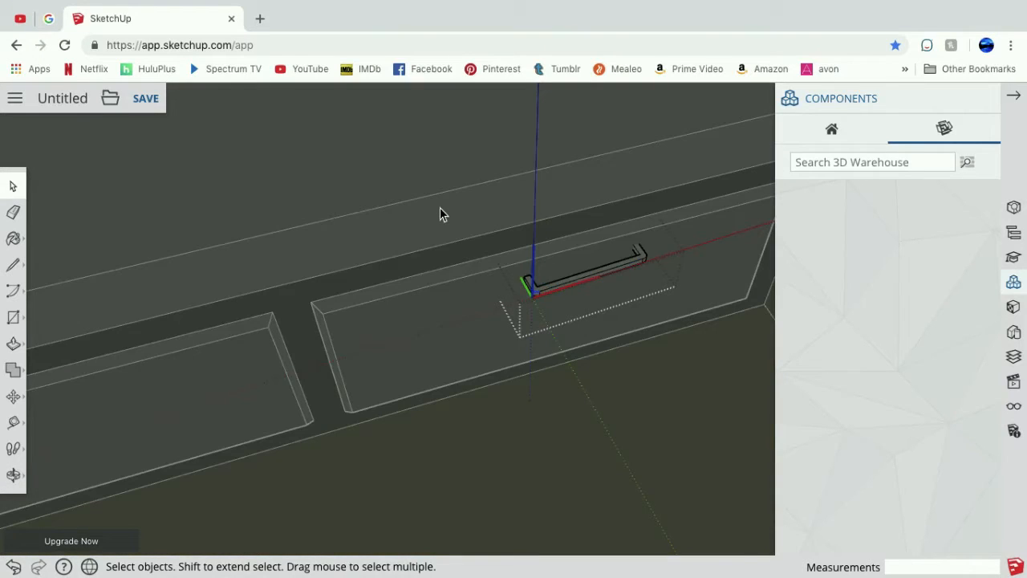
left_click(425, 169)
left_click(536, 292)
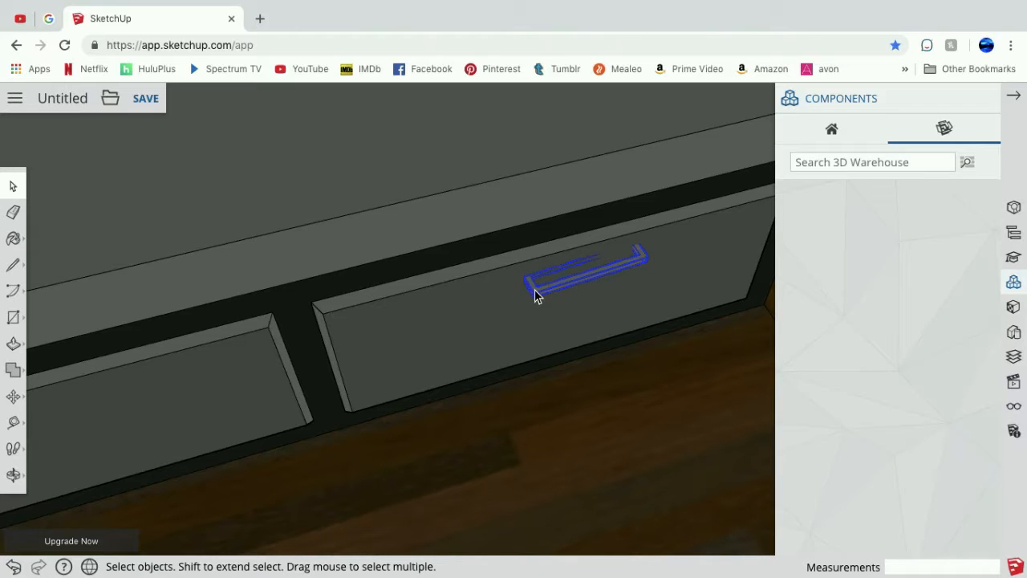
key("Delete")
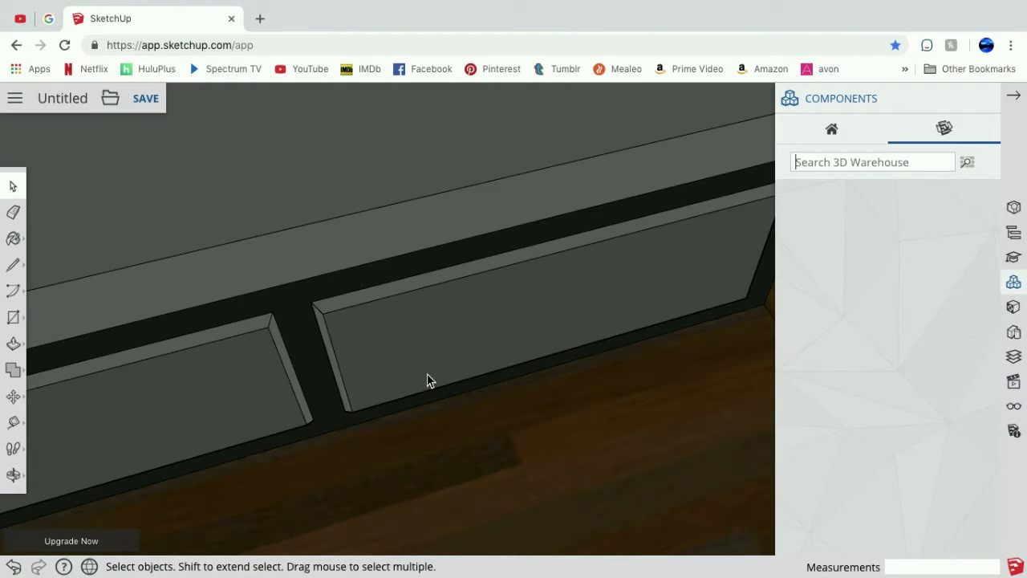
Paste the bar handle onto the inner panel's face near its upper edge and rotate it -180 degrees.
left_click(426, 348)
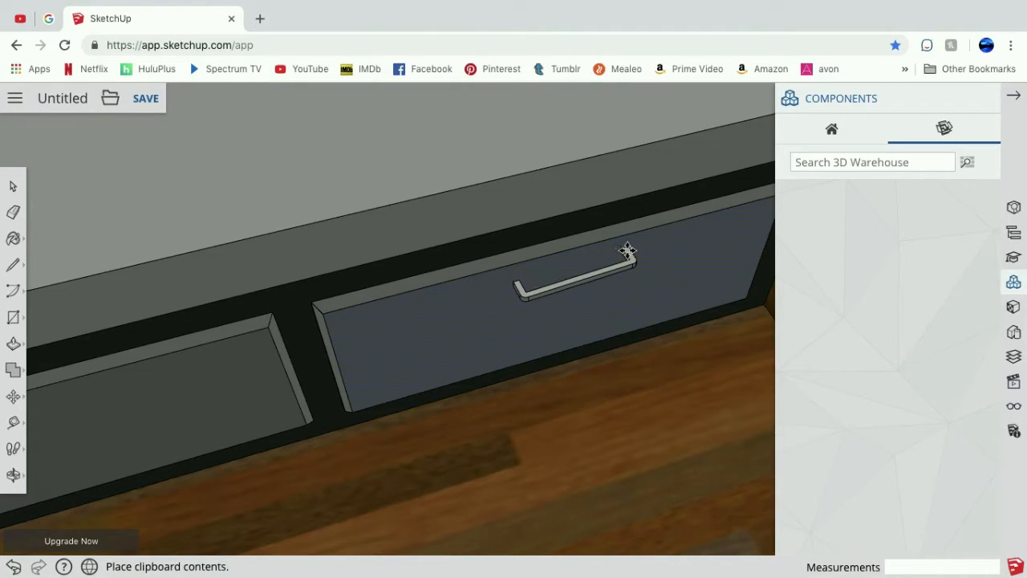
left_click(631, 250)
key("m")
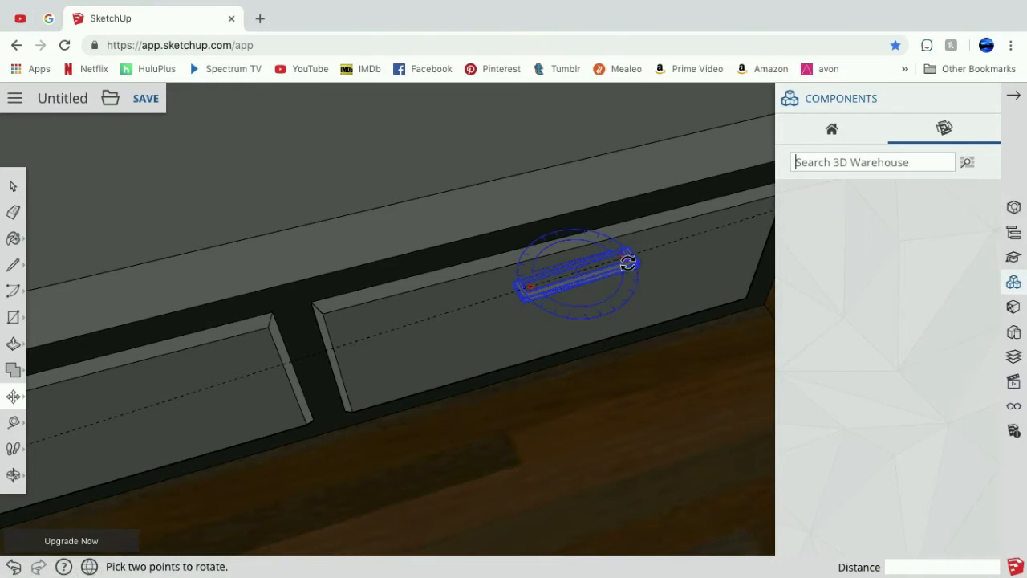
left_click(643, 278)
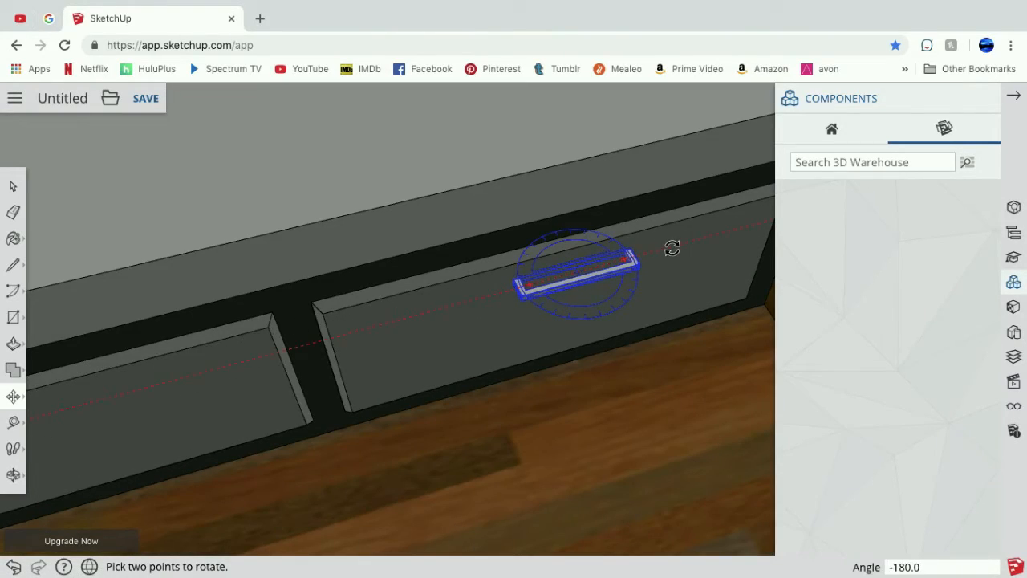
left_click(672, 248)
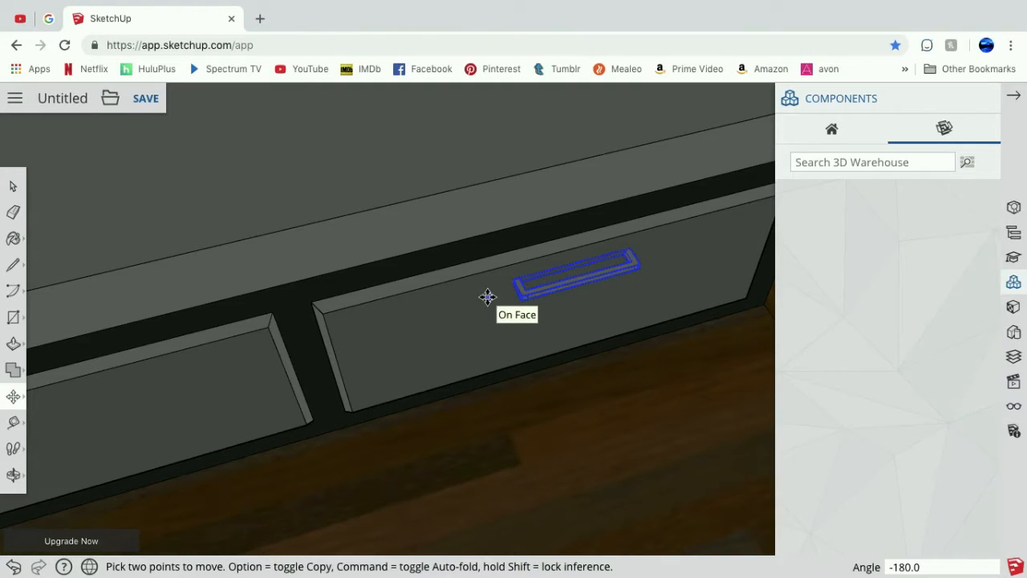
Paste a second bar handle onto the outer panel's face, near the middle of its upper edge.
left_click(13, 474)
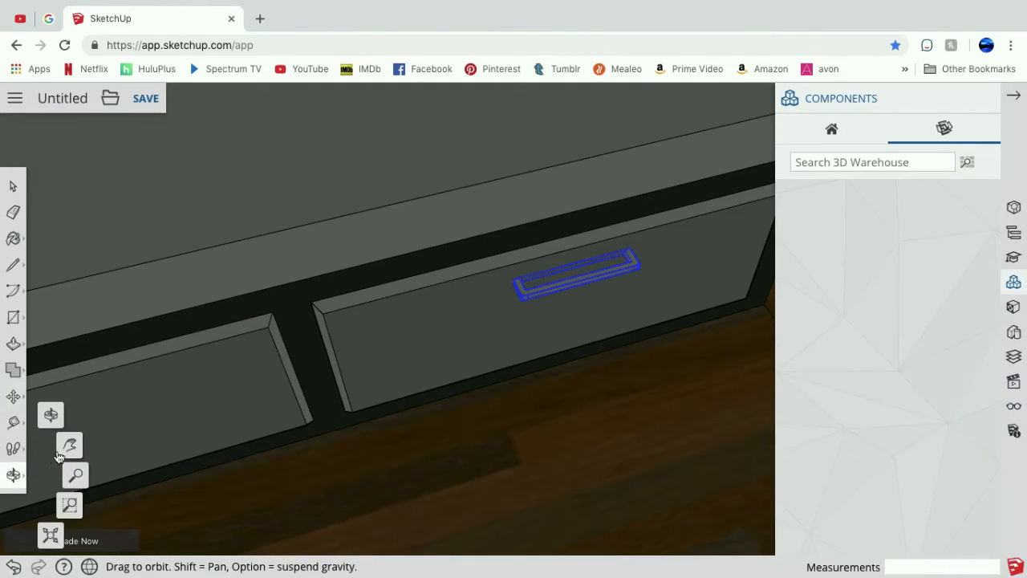
left_click(69, 445)
mouse_move(367, 316)
left_mouse_down()
mouse_move(571, 222)
mouse_move(610, 221)
mouse_move(573, 251)
left_mouse_up()
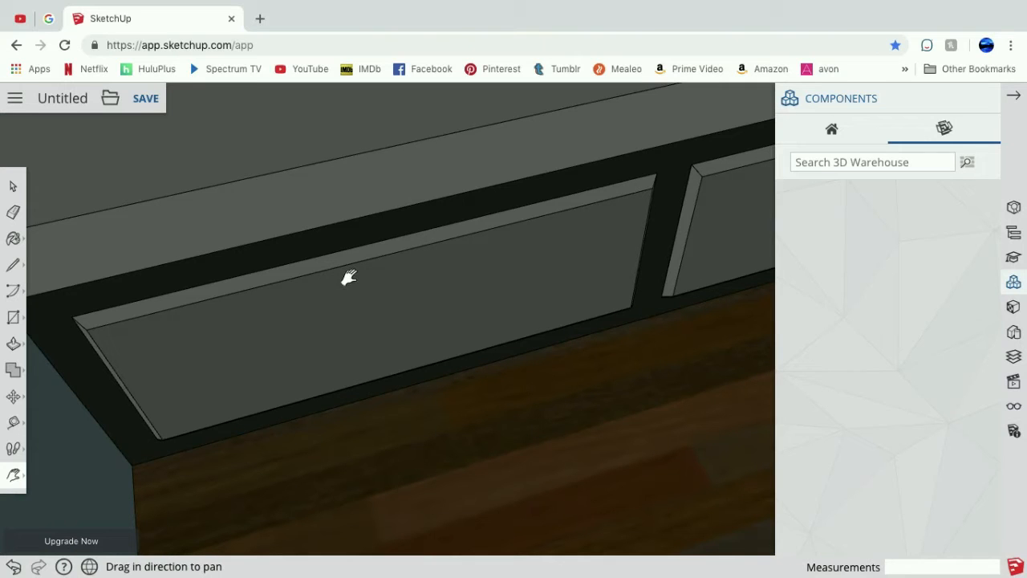
key("m")
key("ctrl+v")
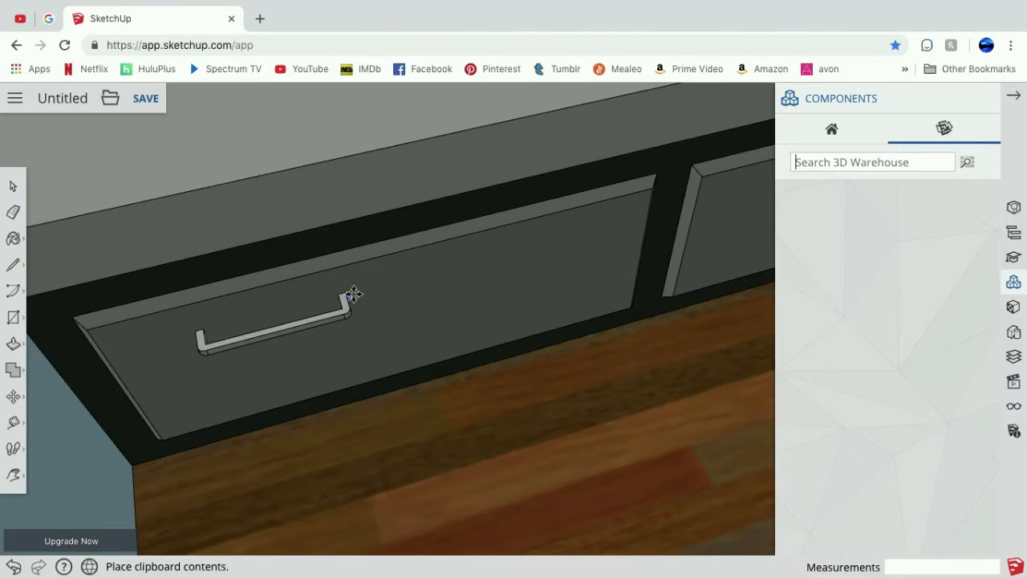
left_click(456, 255)
Examine both handles on the bench front from a wider view and clear the selection.
left_click(12, 474)
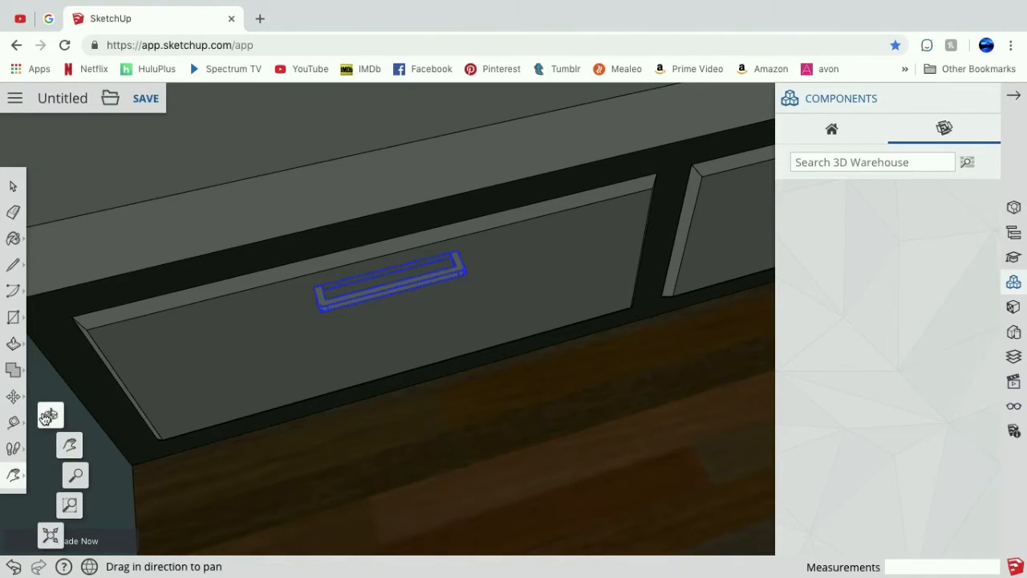
left_click(47, 417)
left_click_drag(326, 431, 357, 335)
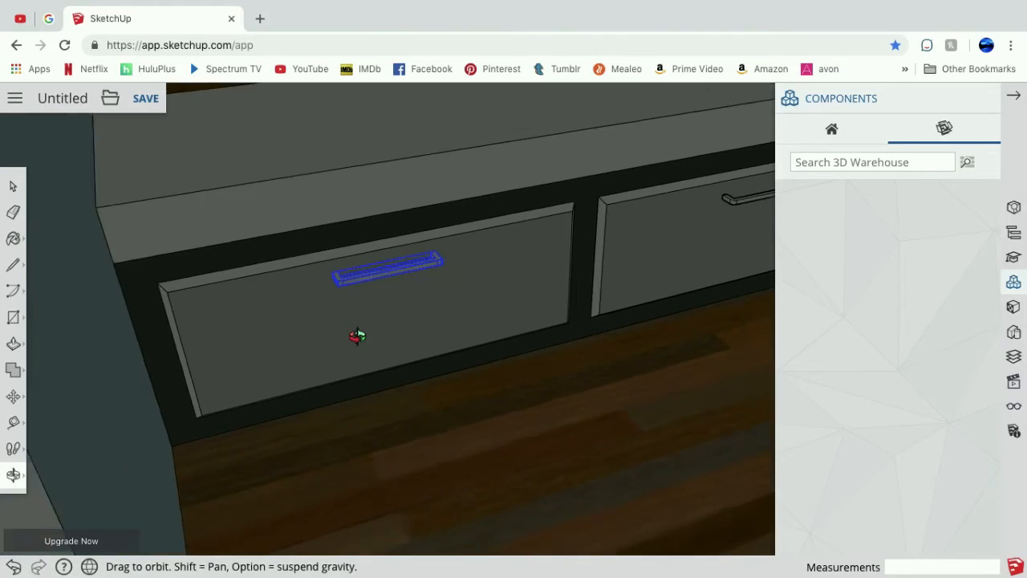
scroll(357, 336, "down", 3)
scroll(357, 335, "down", 4)
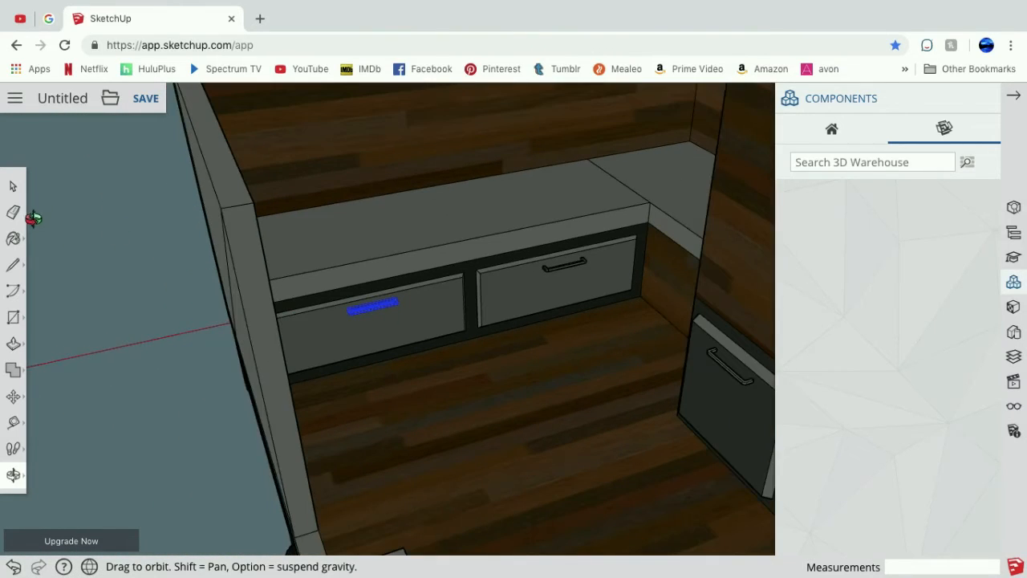
left_click(13, 186)
left_click(120, 220)
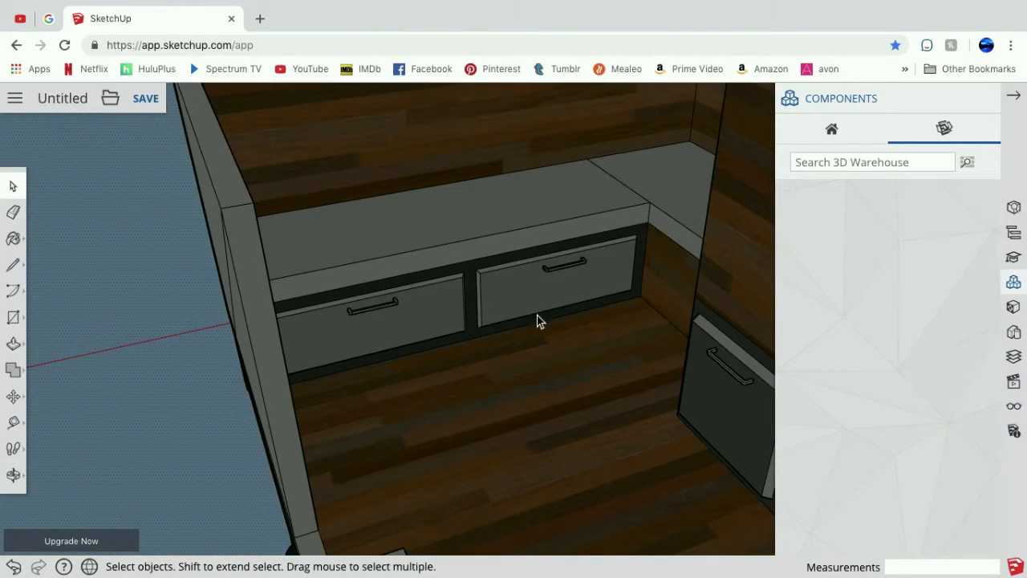
Examine the bench front from another angle, followed by the bedroom loft and lower floor from outside the trailer.
left_click(13, 475)
left_click_drag(455, 318, 493, 329)
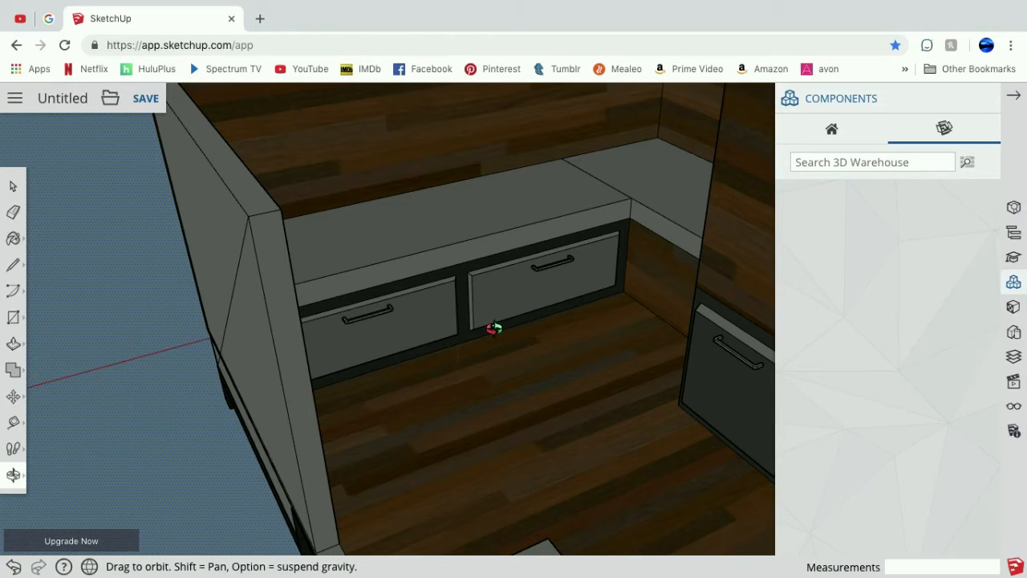
left_click_drag(494, 328, 767, 341)
scroll(628, 337, "down", 5)
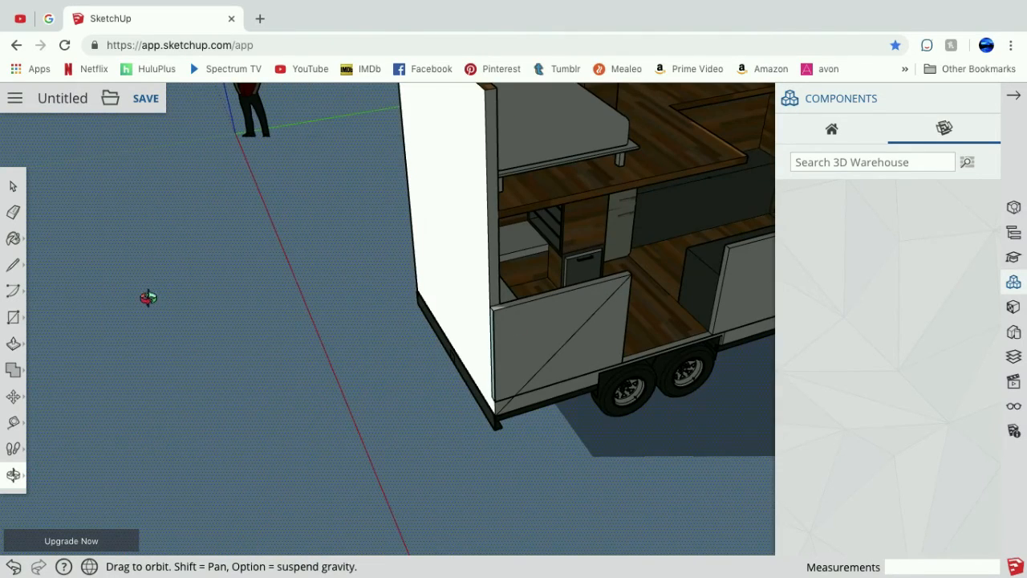
left_click(19, 480)
left_click(70, 447)
left_click_drag(470, 92, 138, 294)
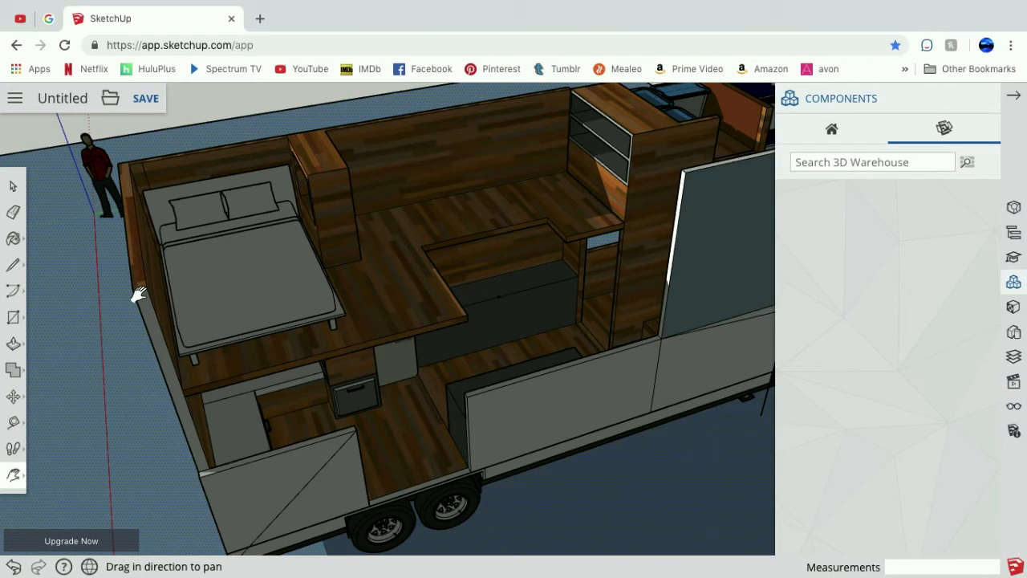
Close the Components panel and examine the whole tiny house from the loft bed to the bathroom.
left_click(1014, 97)
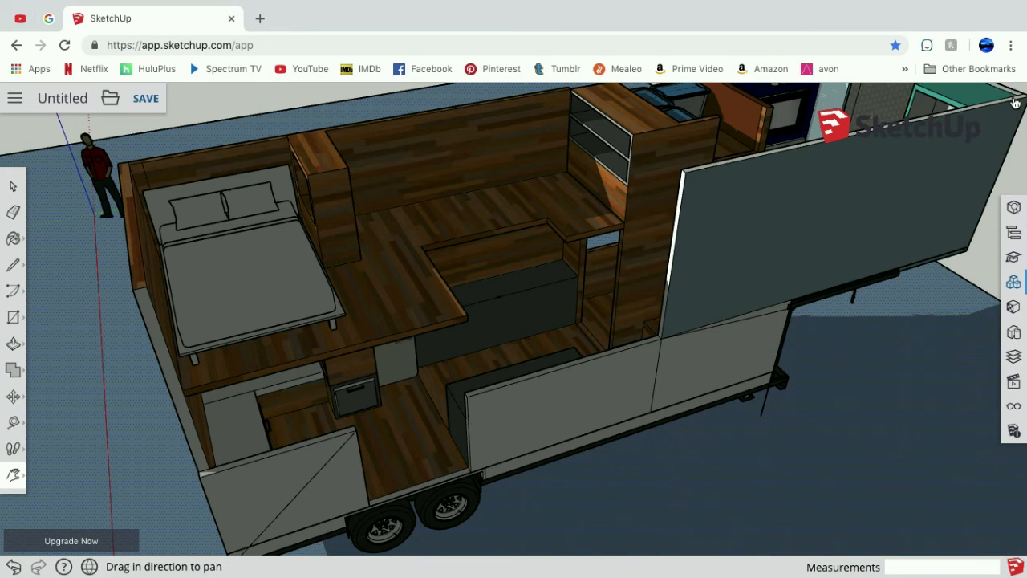
left_click_drag(610, 266, 579, 317)
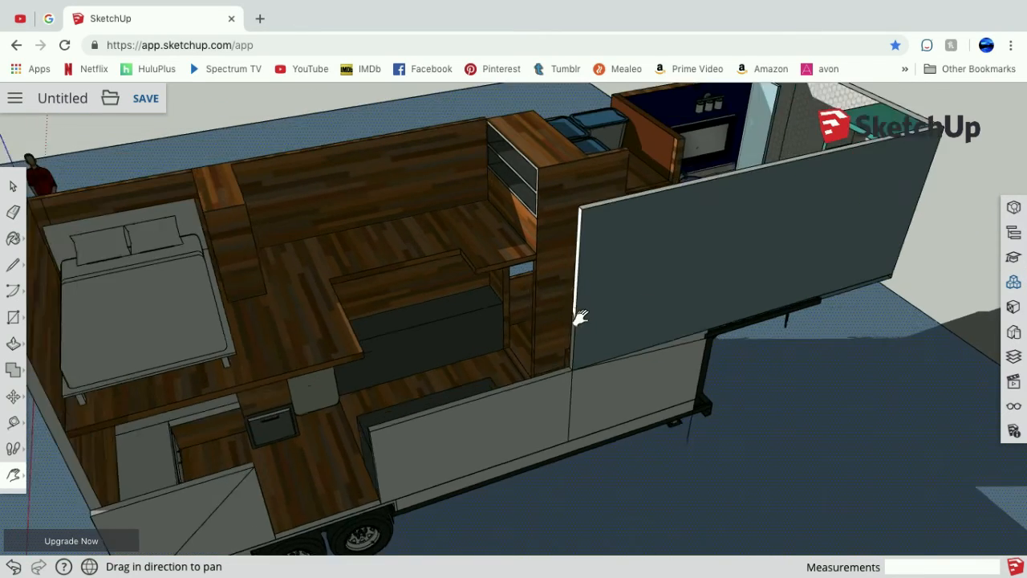
scroll(580, 317, "up", 2)
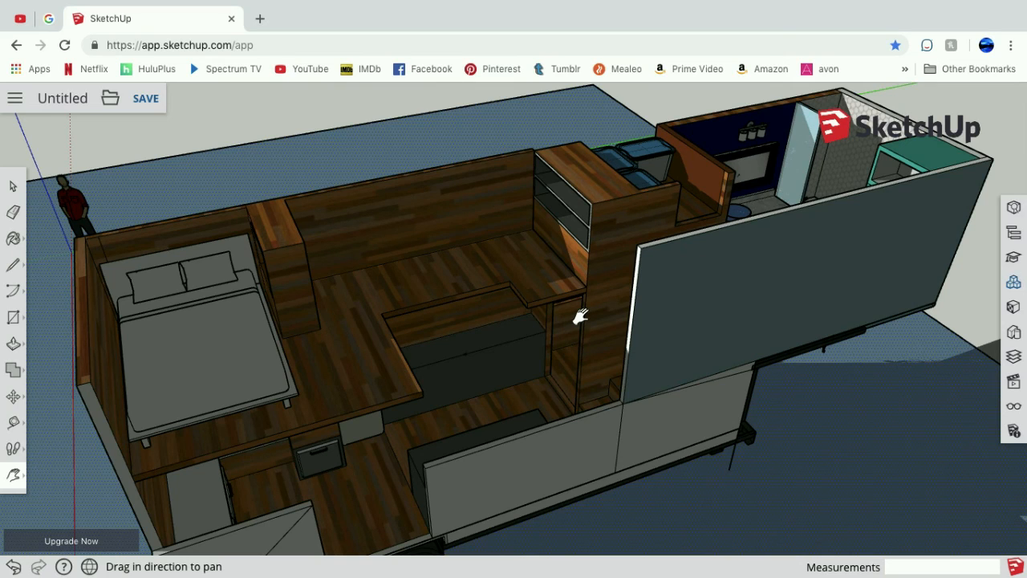
mouse_move(631, 3)
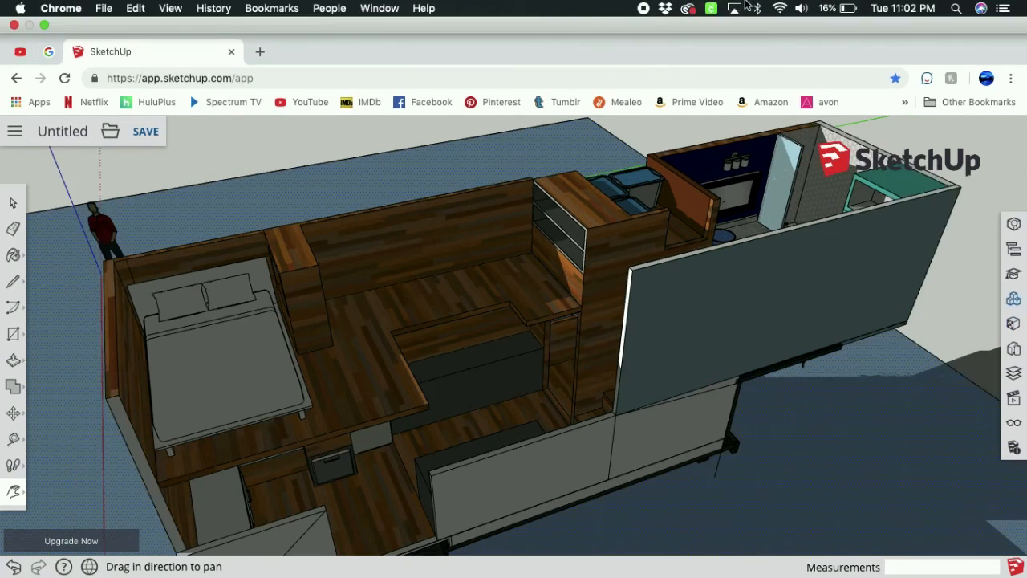